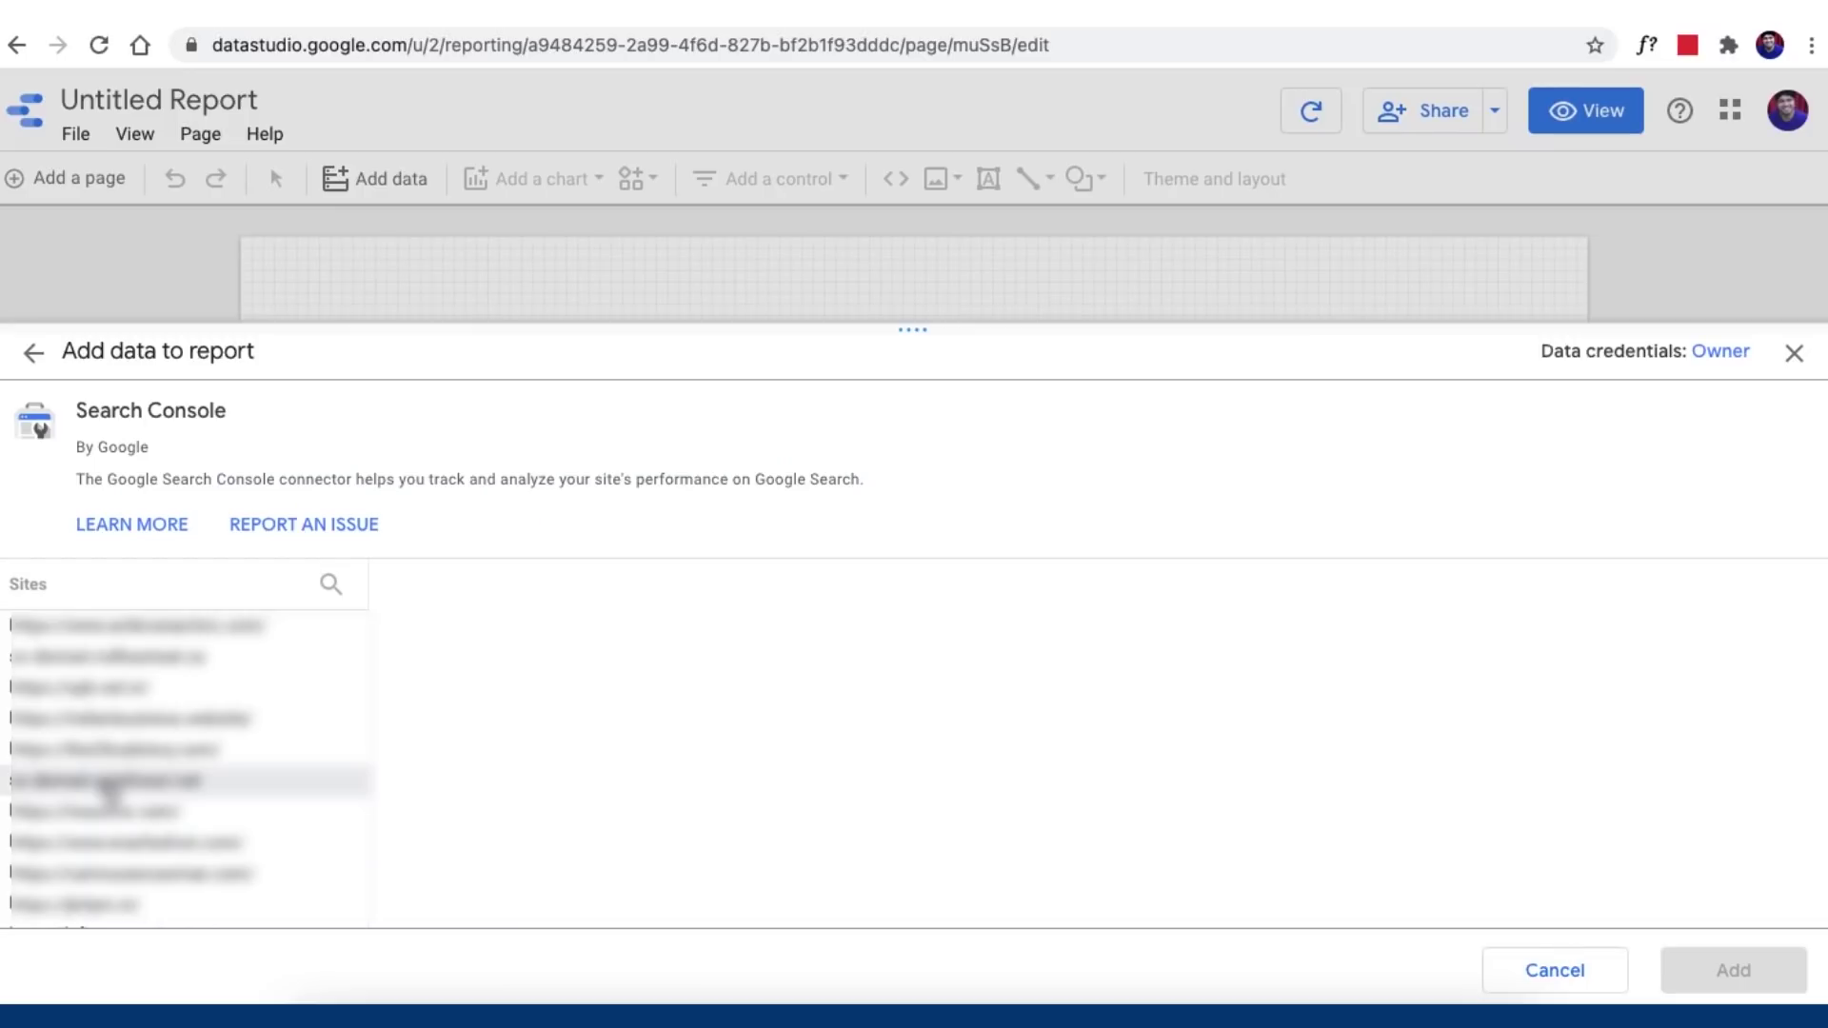
Step: Add the site's Search Console Site Impression table with the web property parameter to the report as a data source
click(110, 788)
click(110, 783)
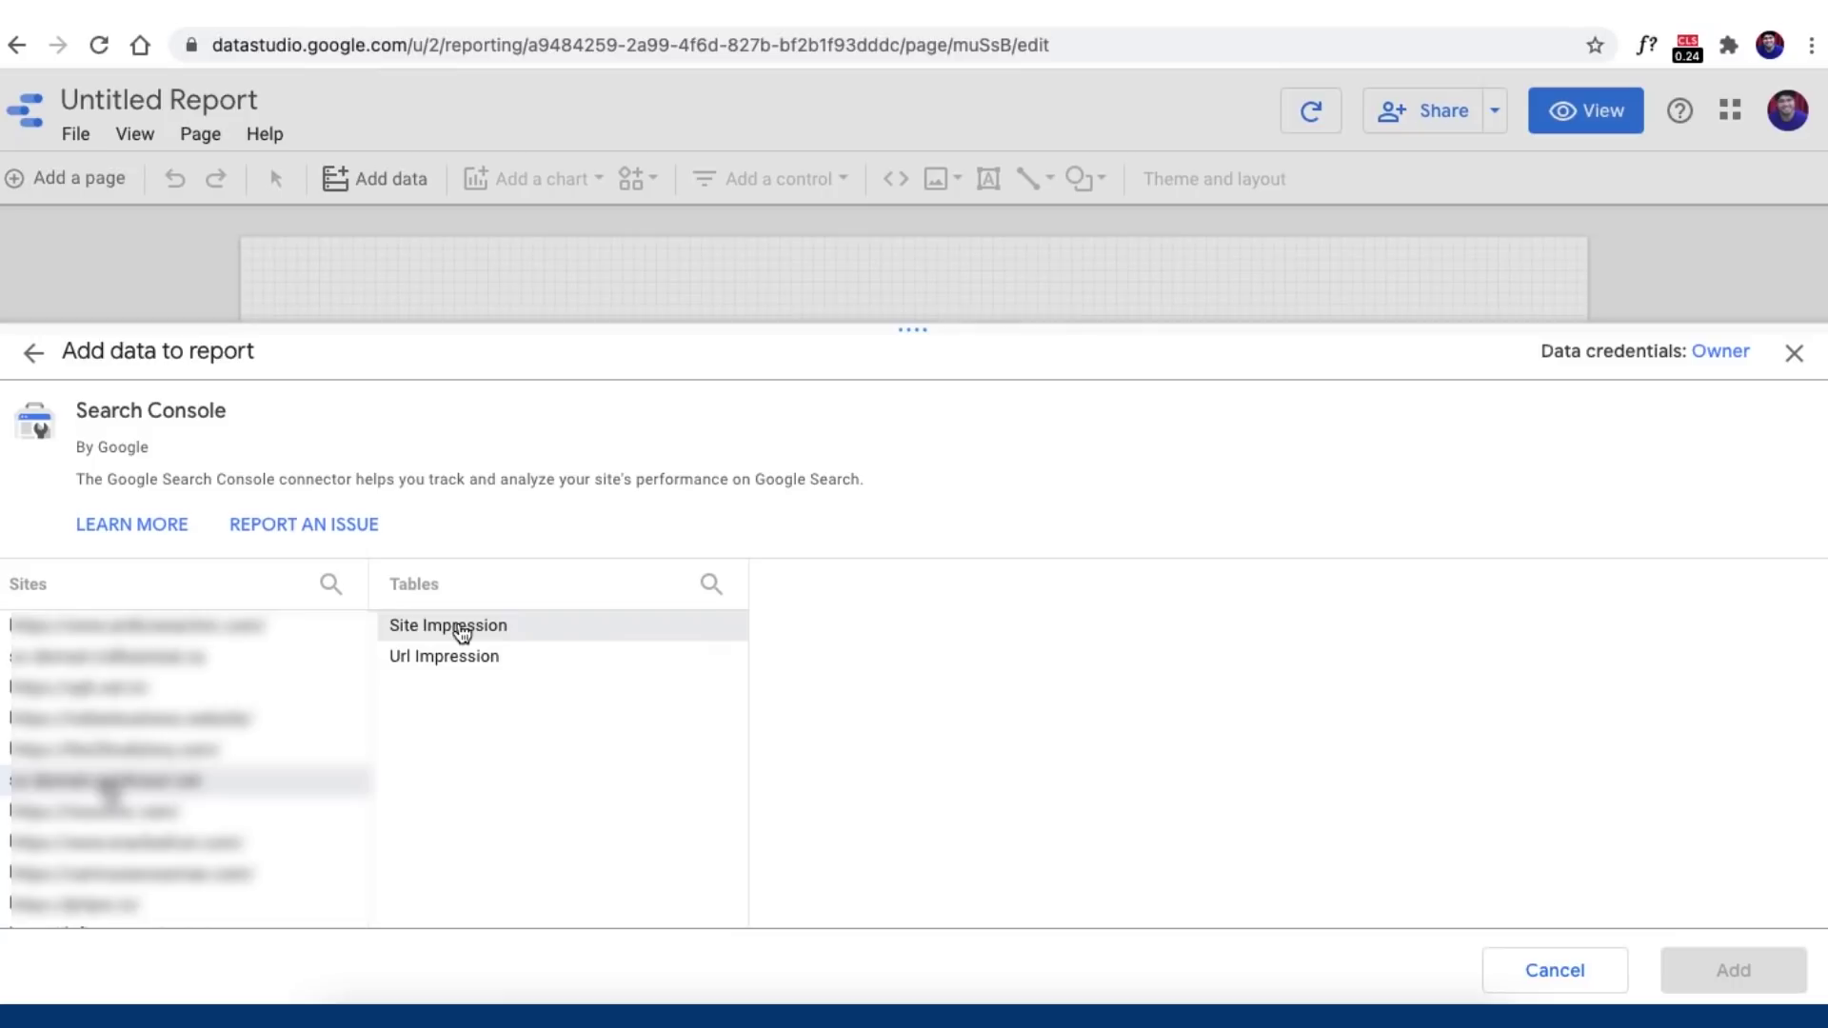
click(462, 633)
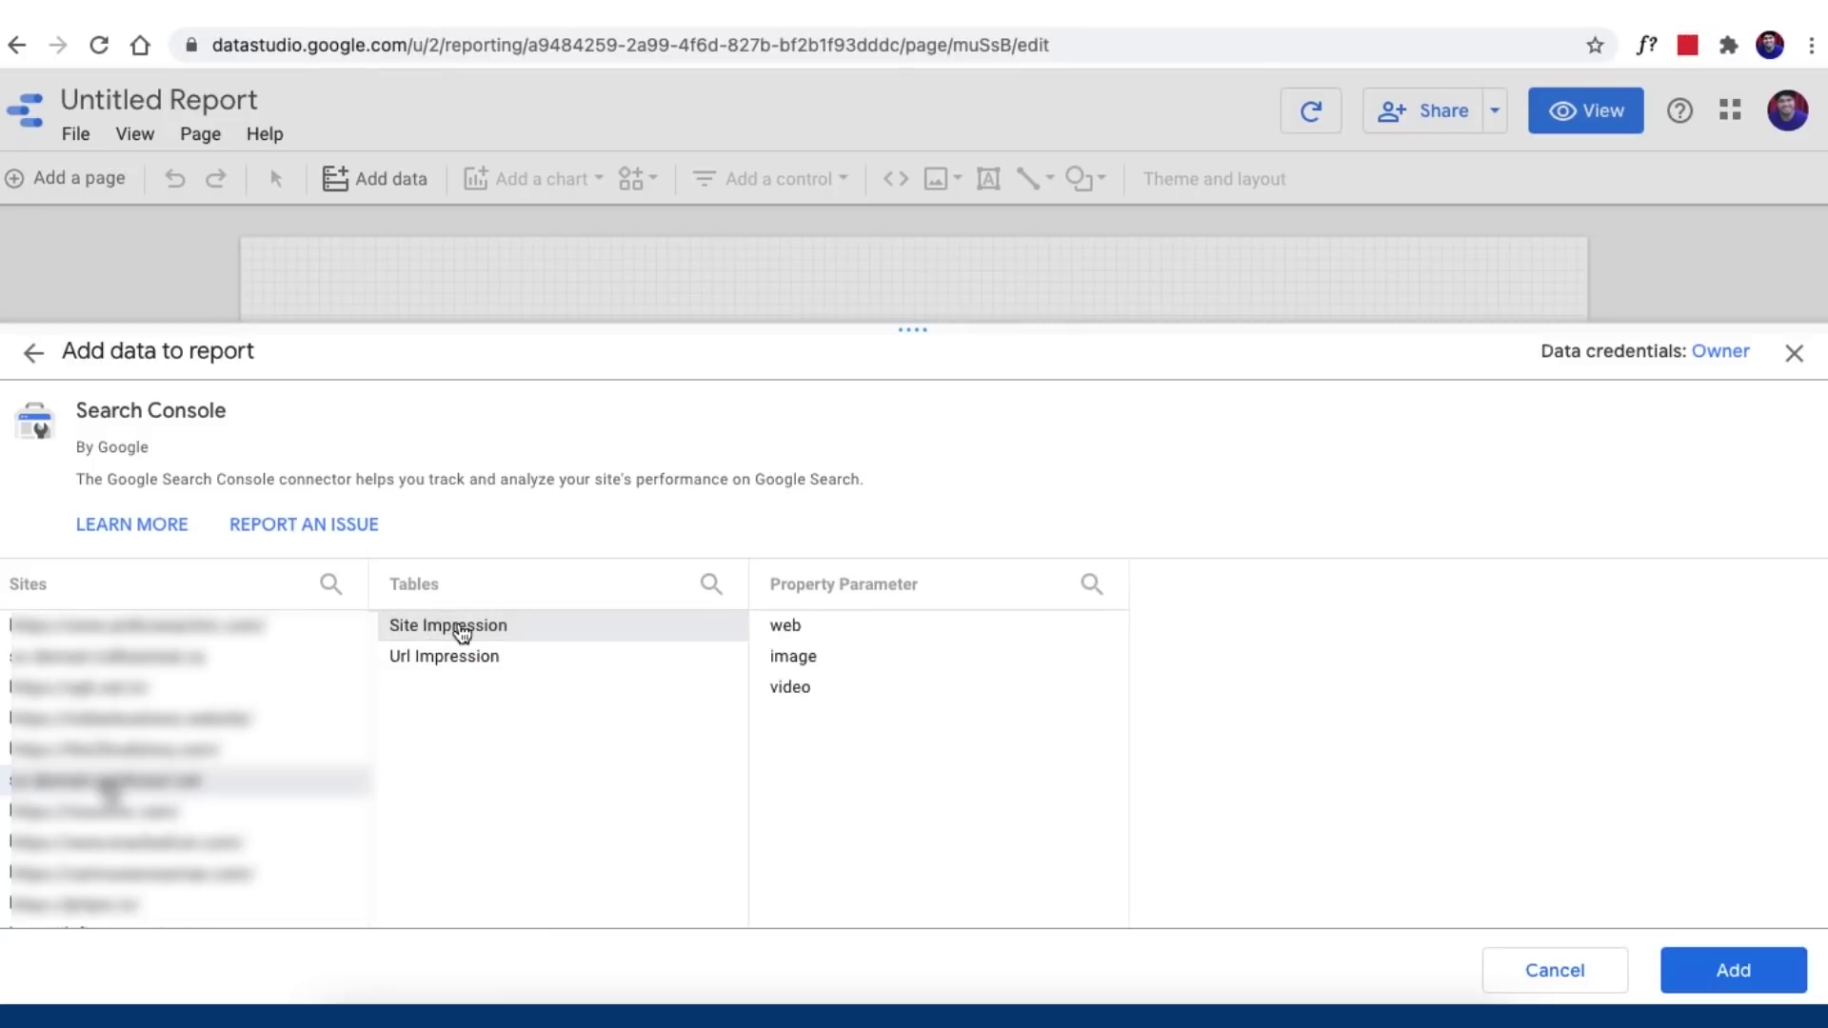
click(776, 633)
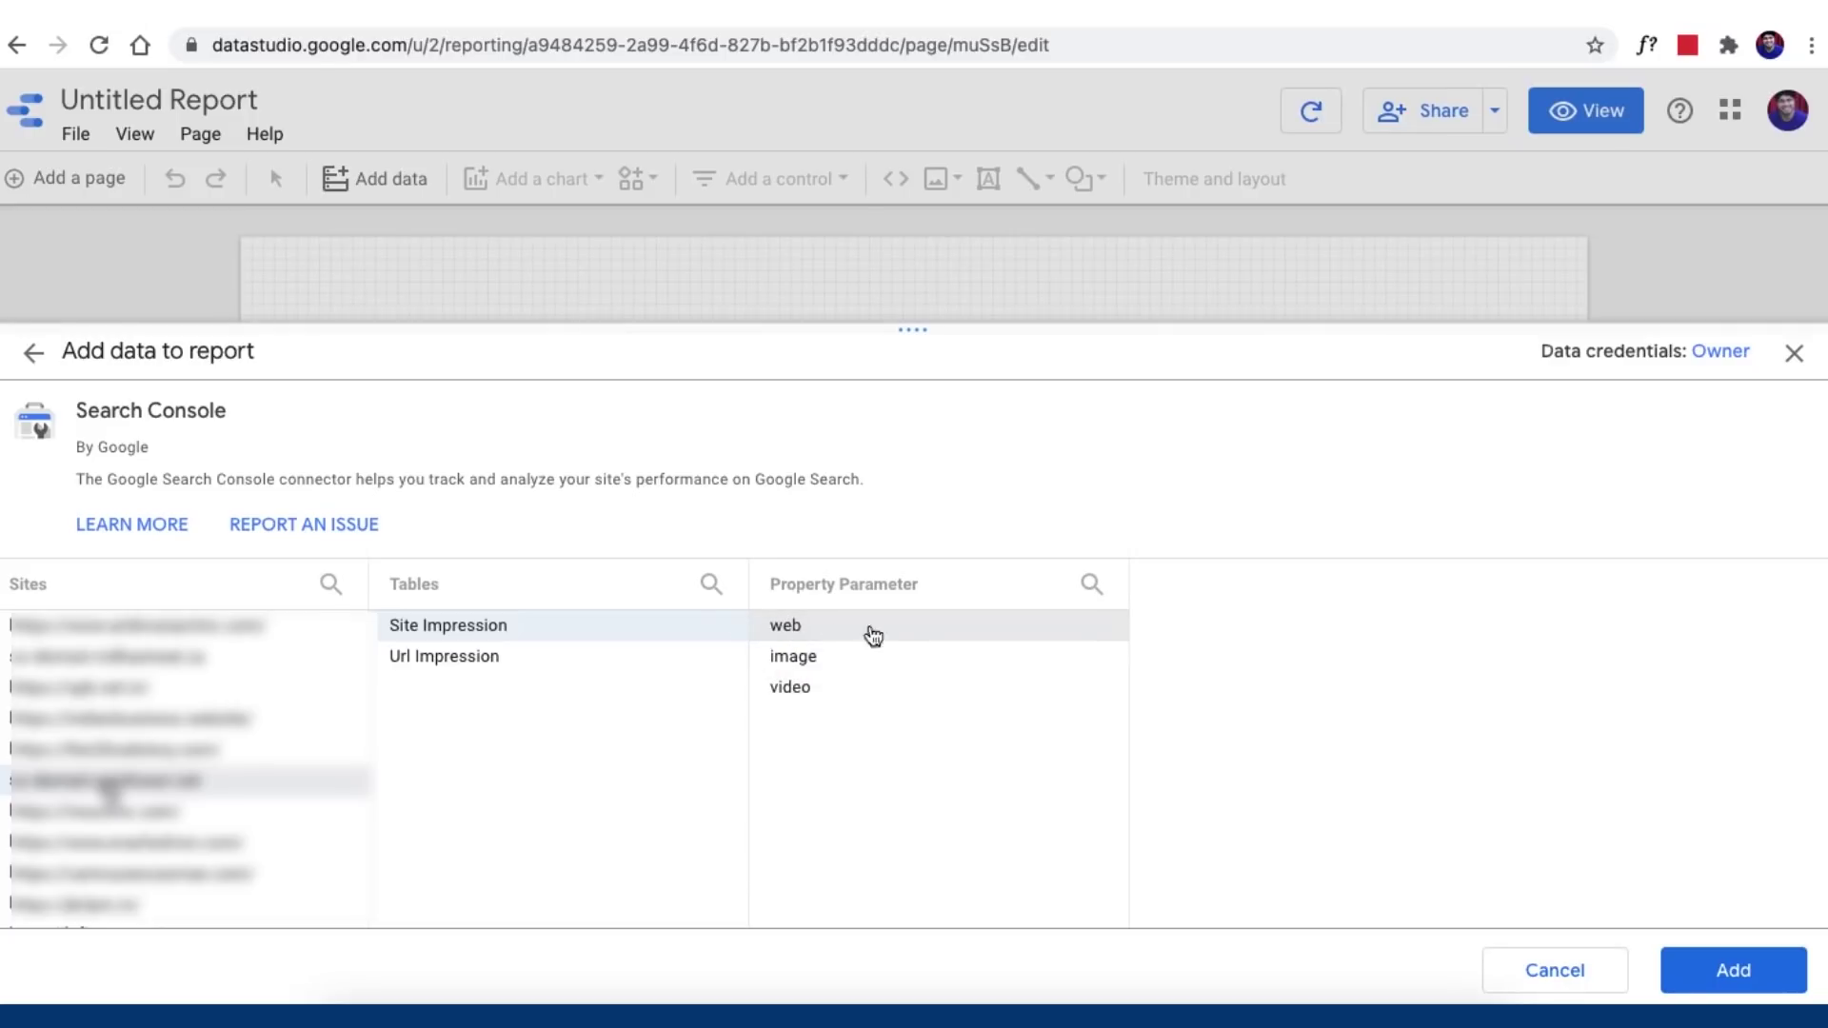
click(1721, 968)
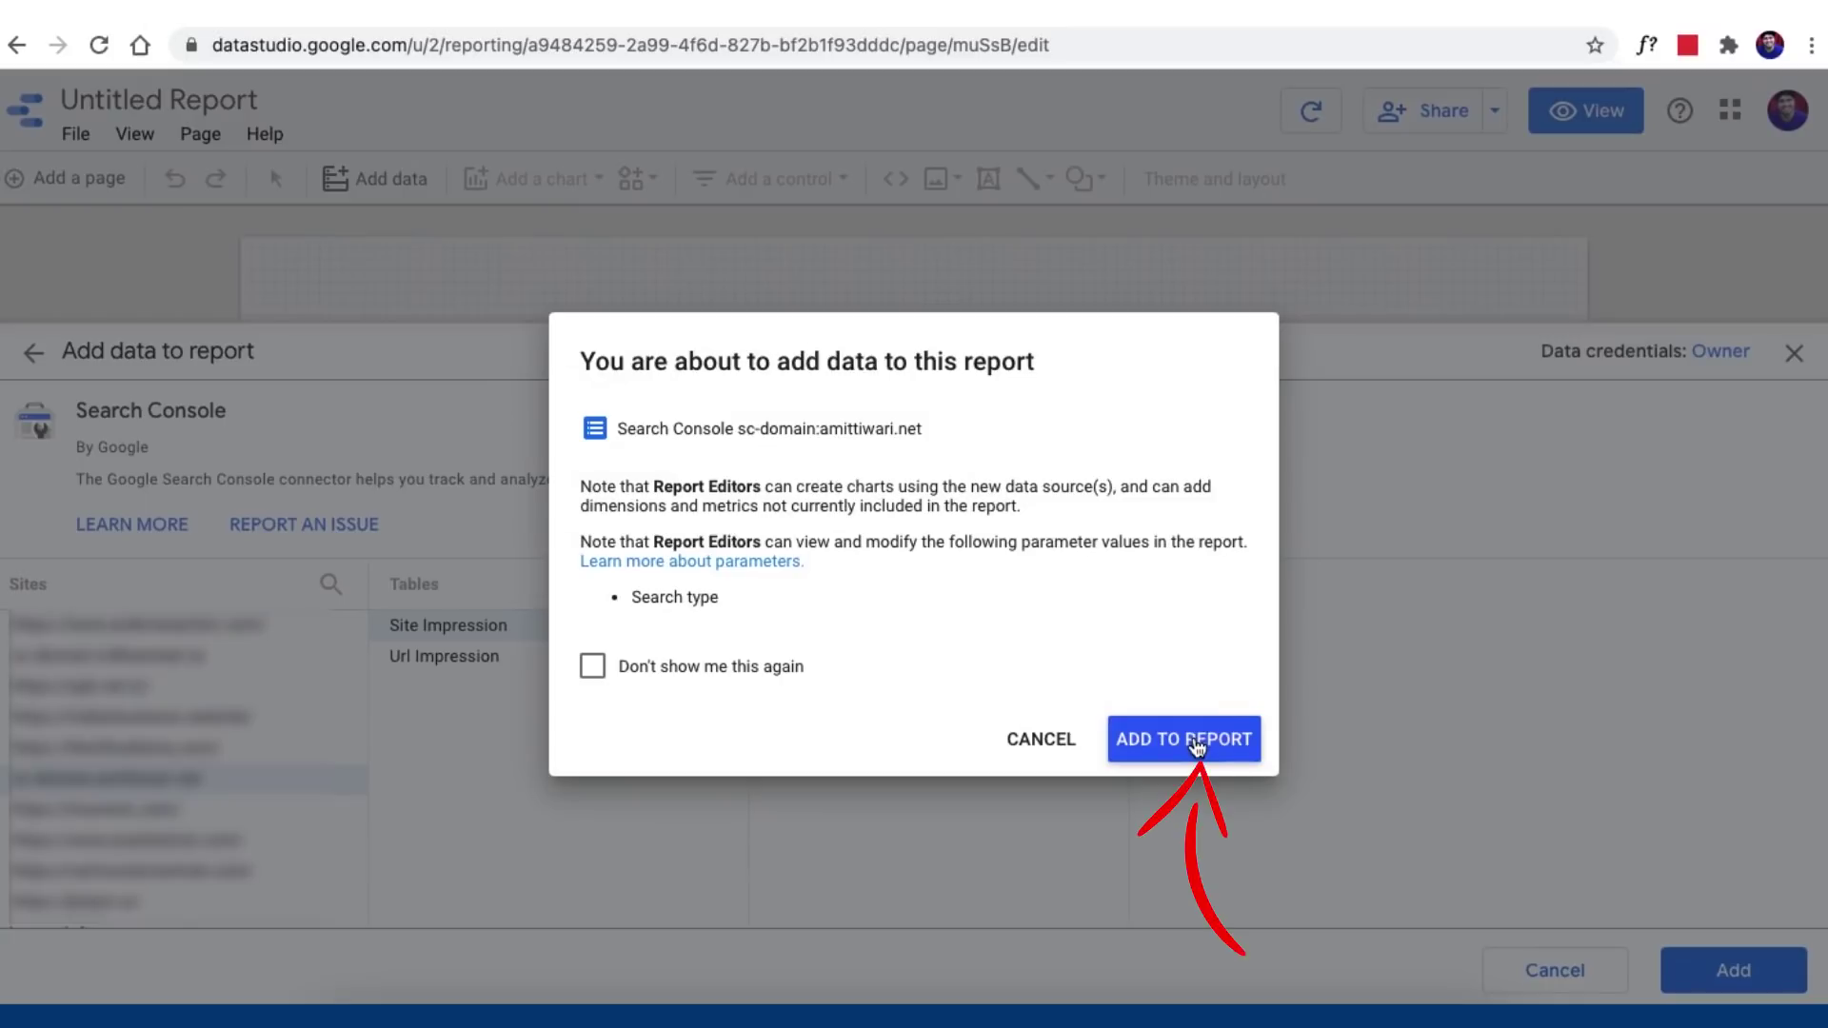
click(1197, 744)
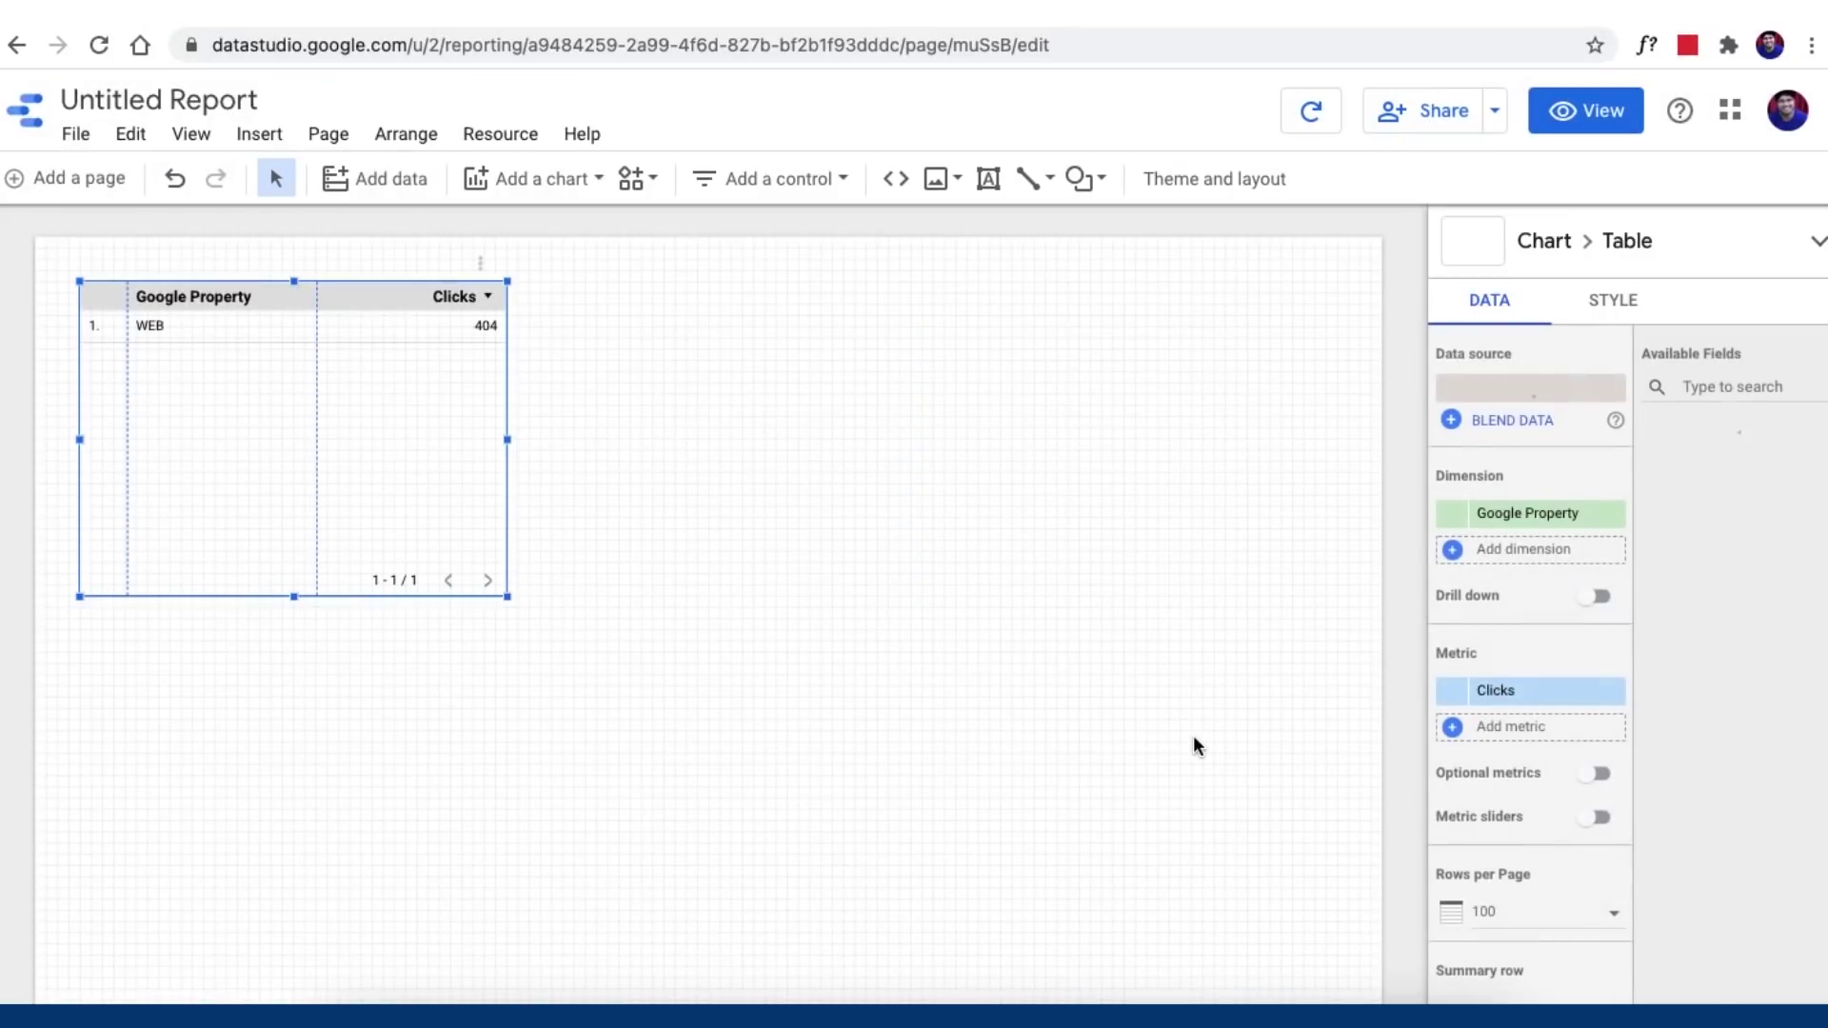
Step: Add a second Search Console data source for the same site, using the Url Impression table and web property parameter
click(728, 499)
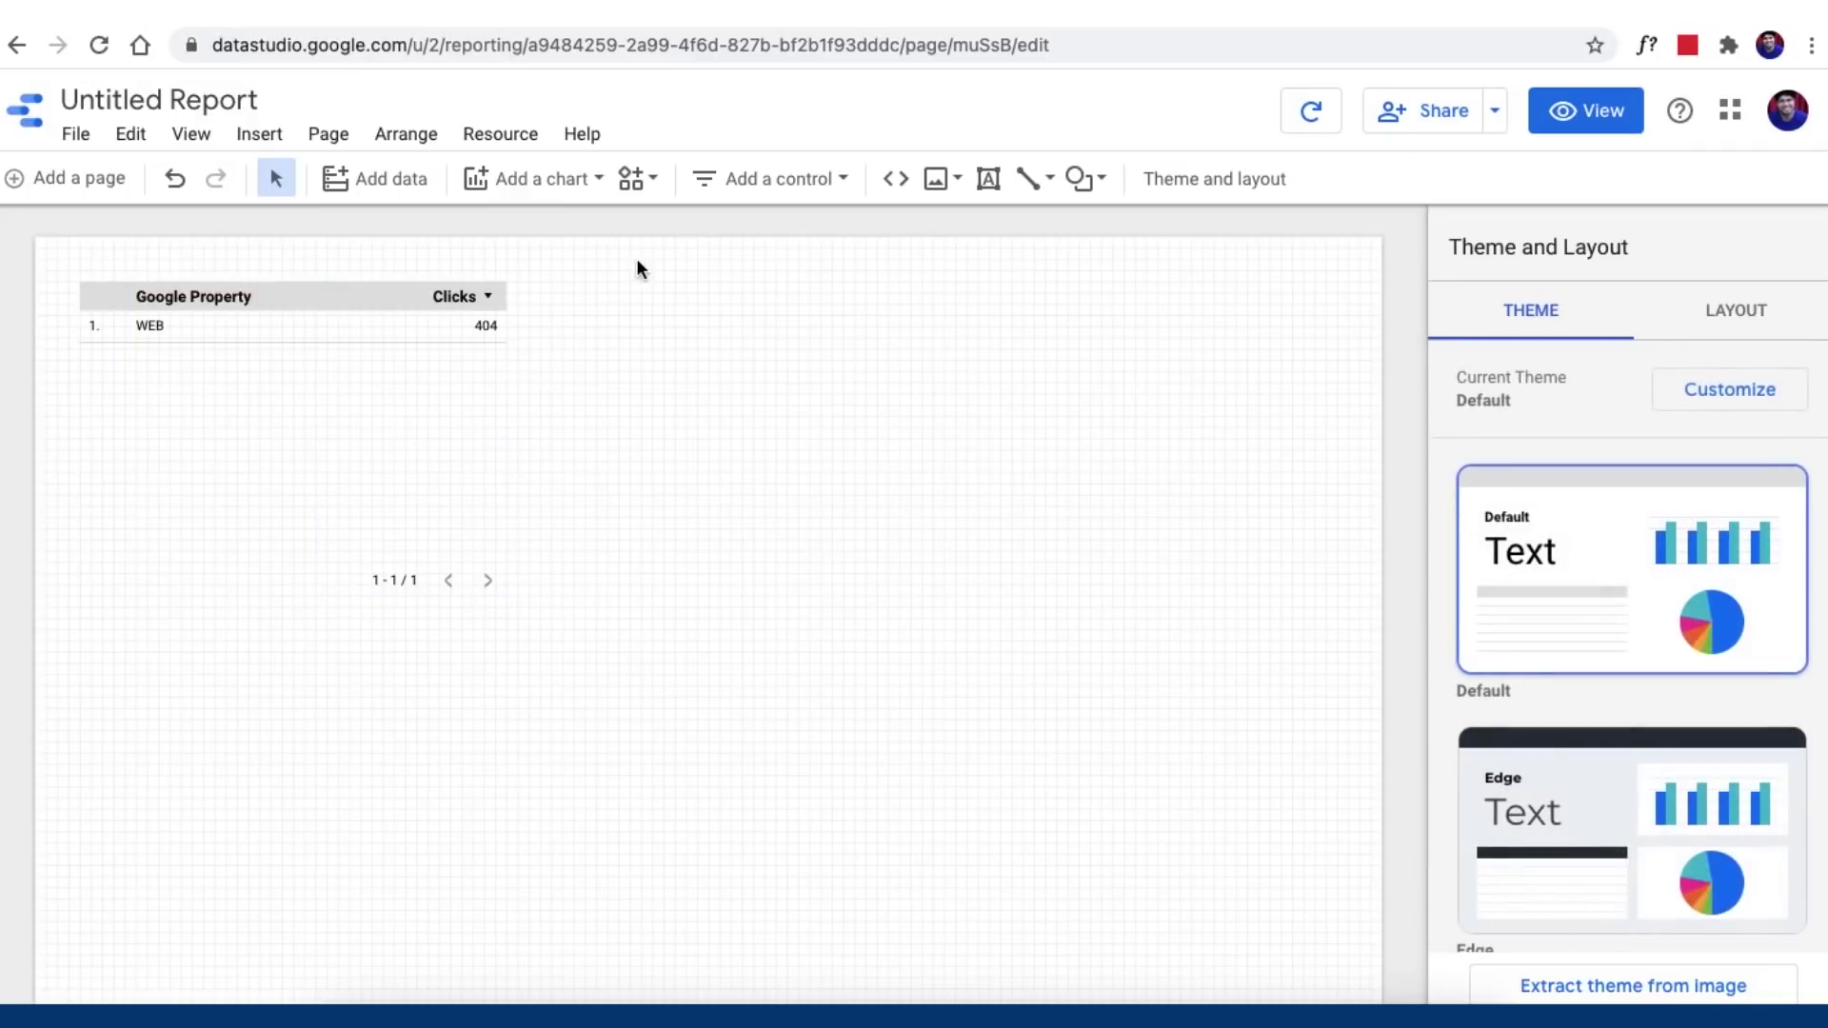
click(383, 181)
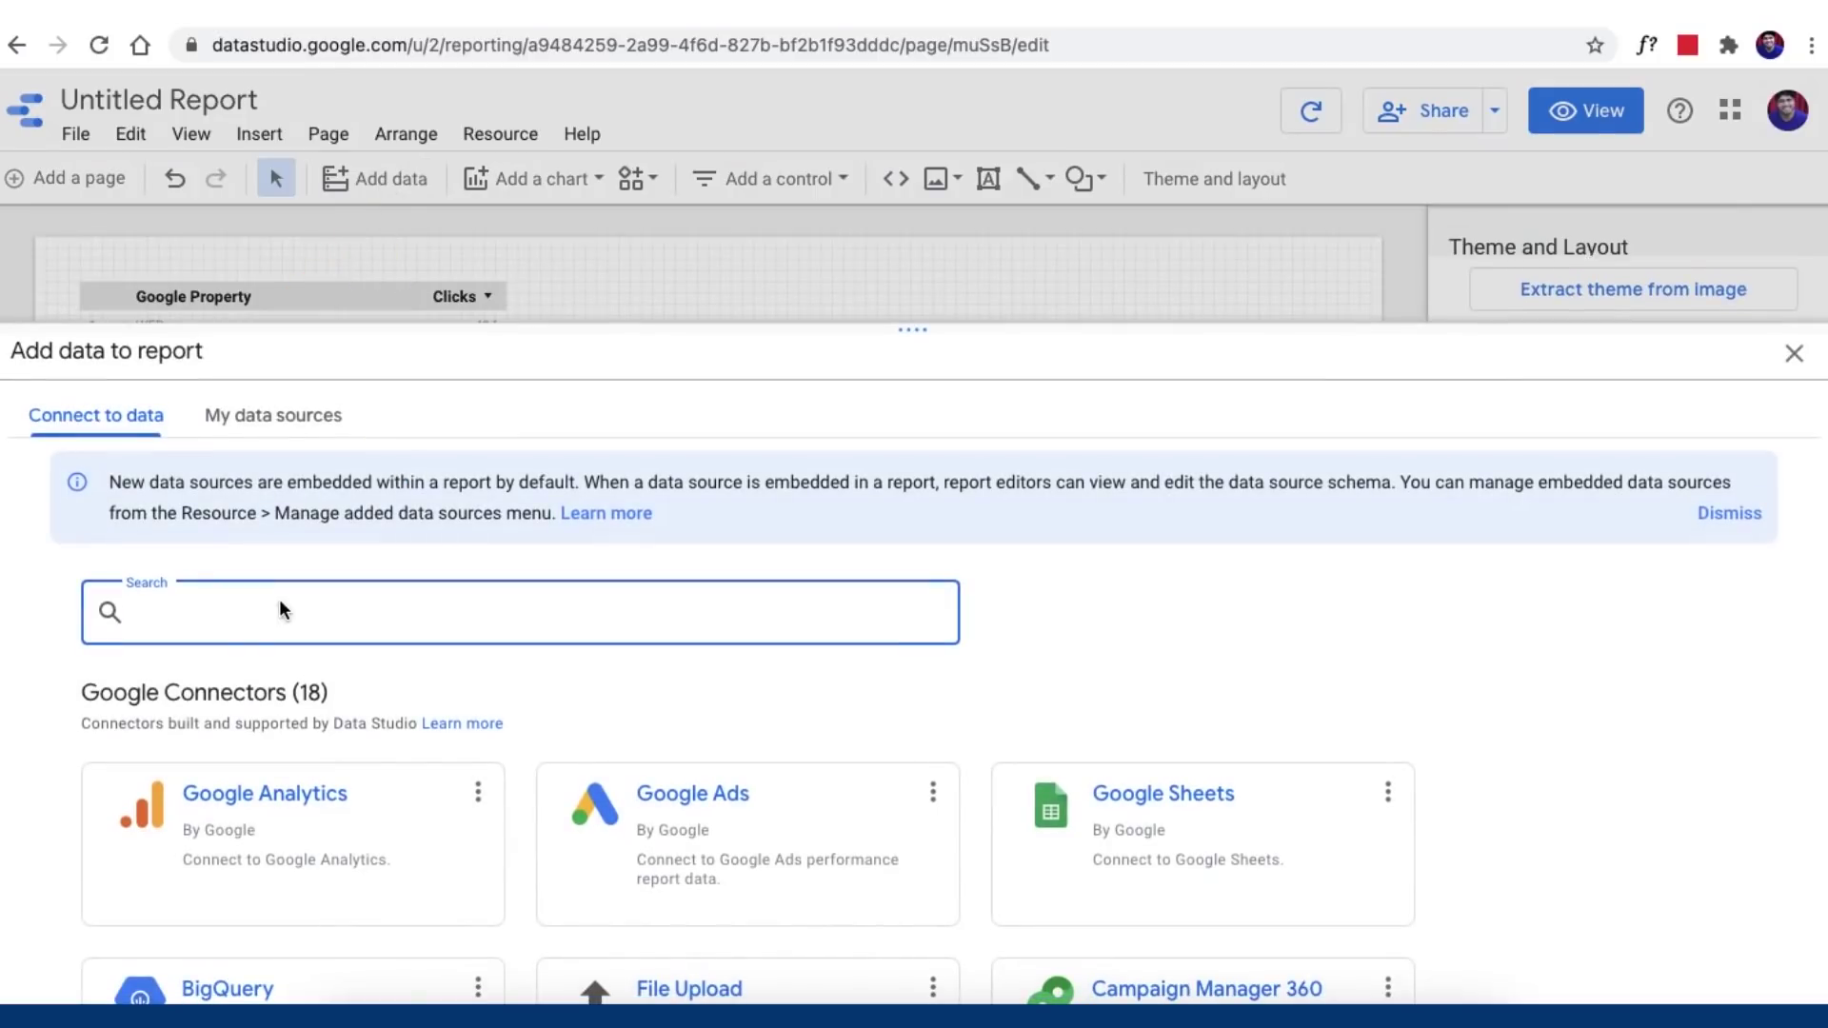
text(search console)
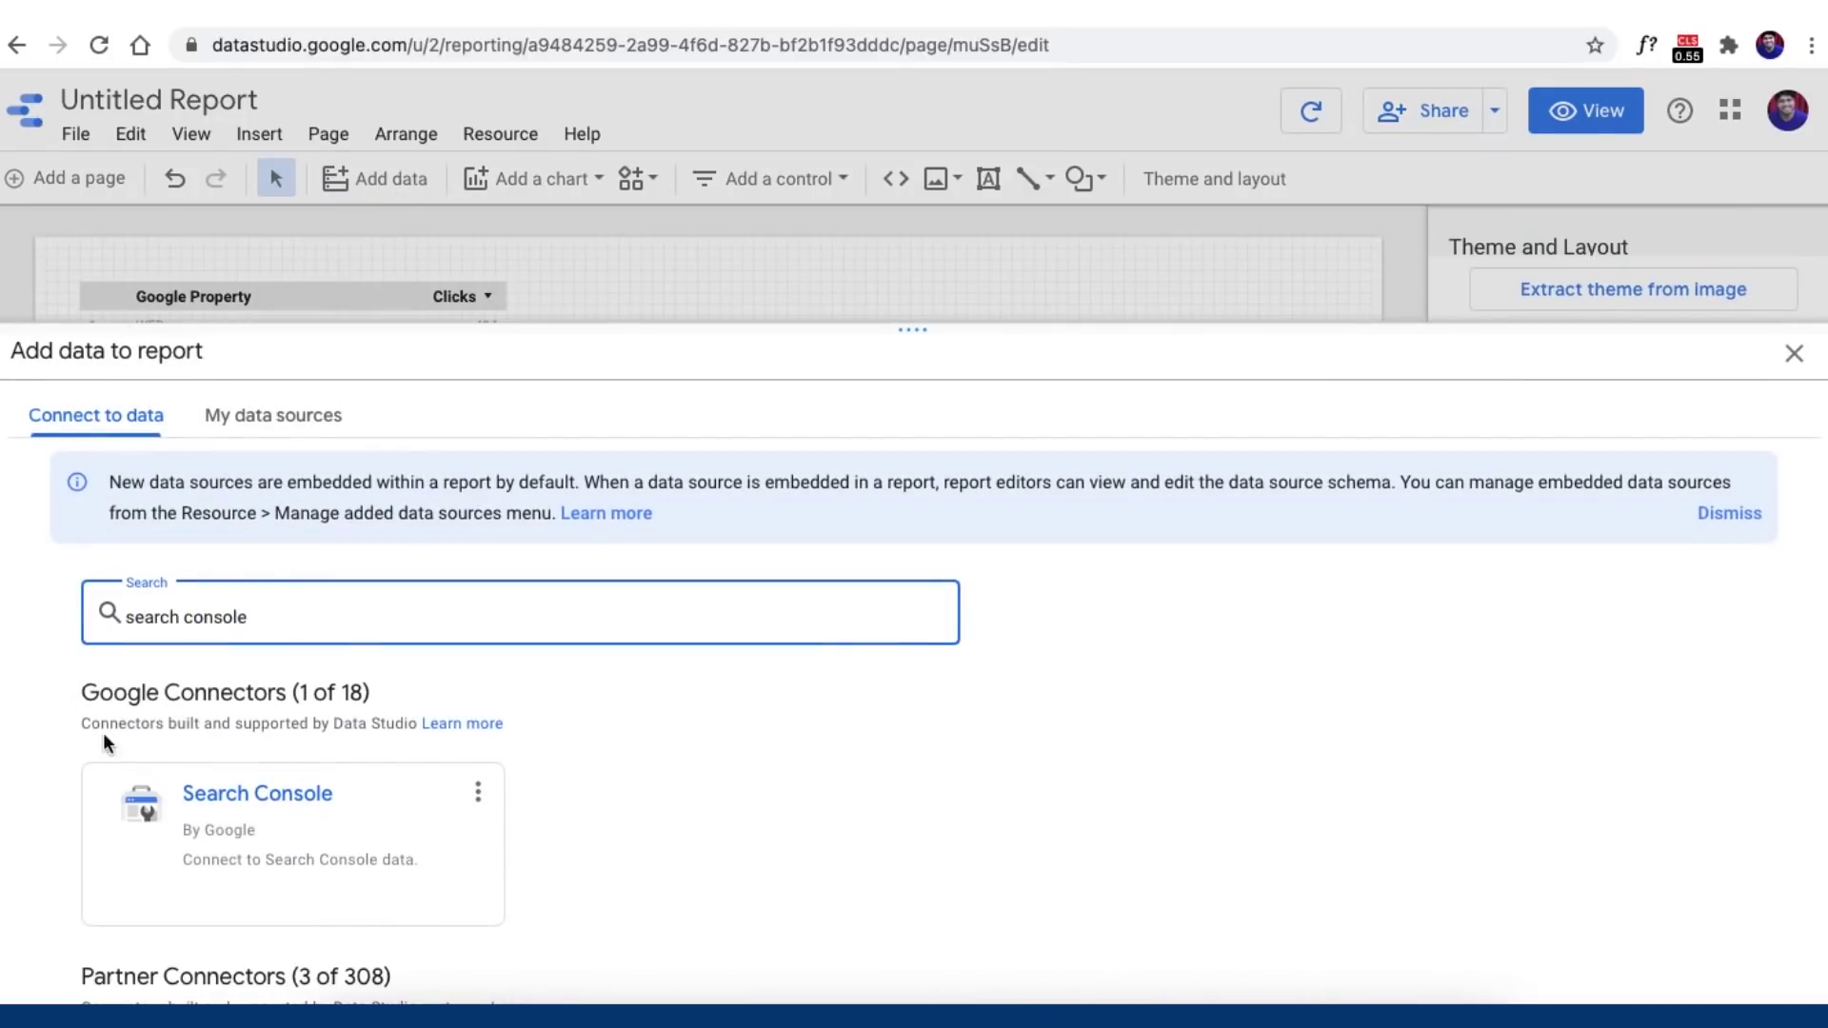
click(152, 807)
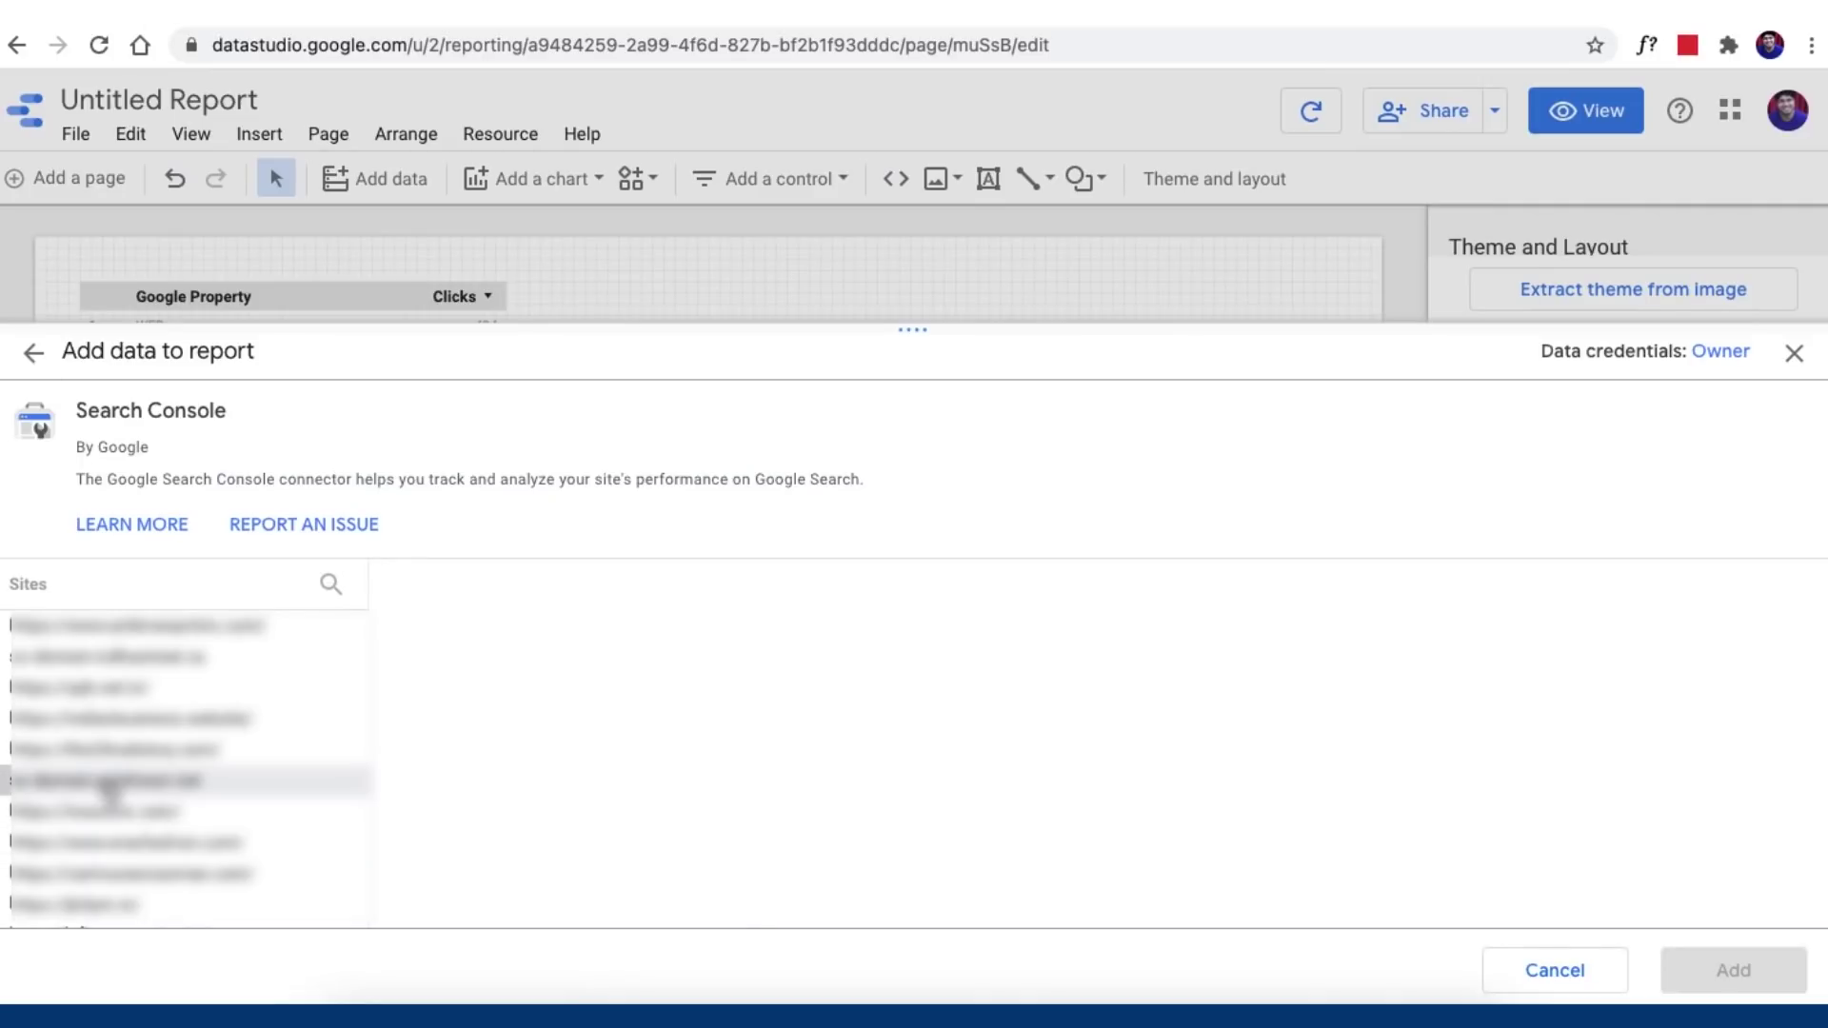
click(109, 783)
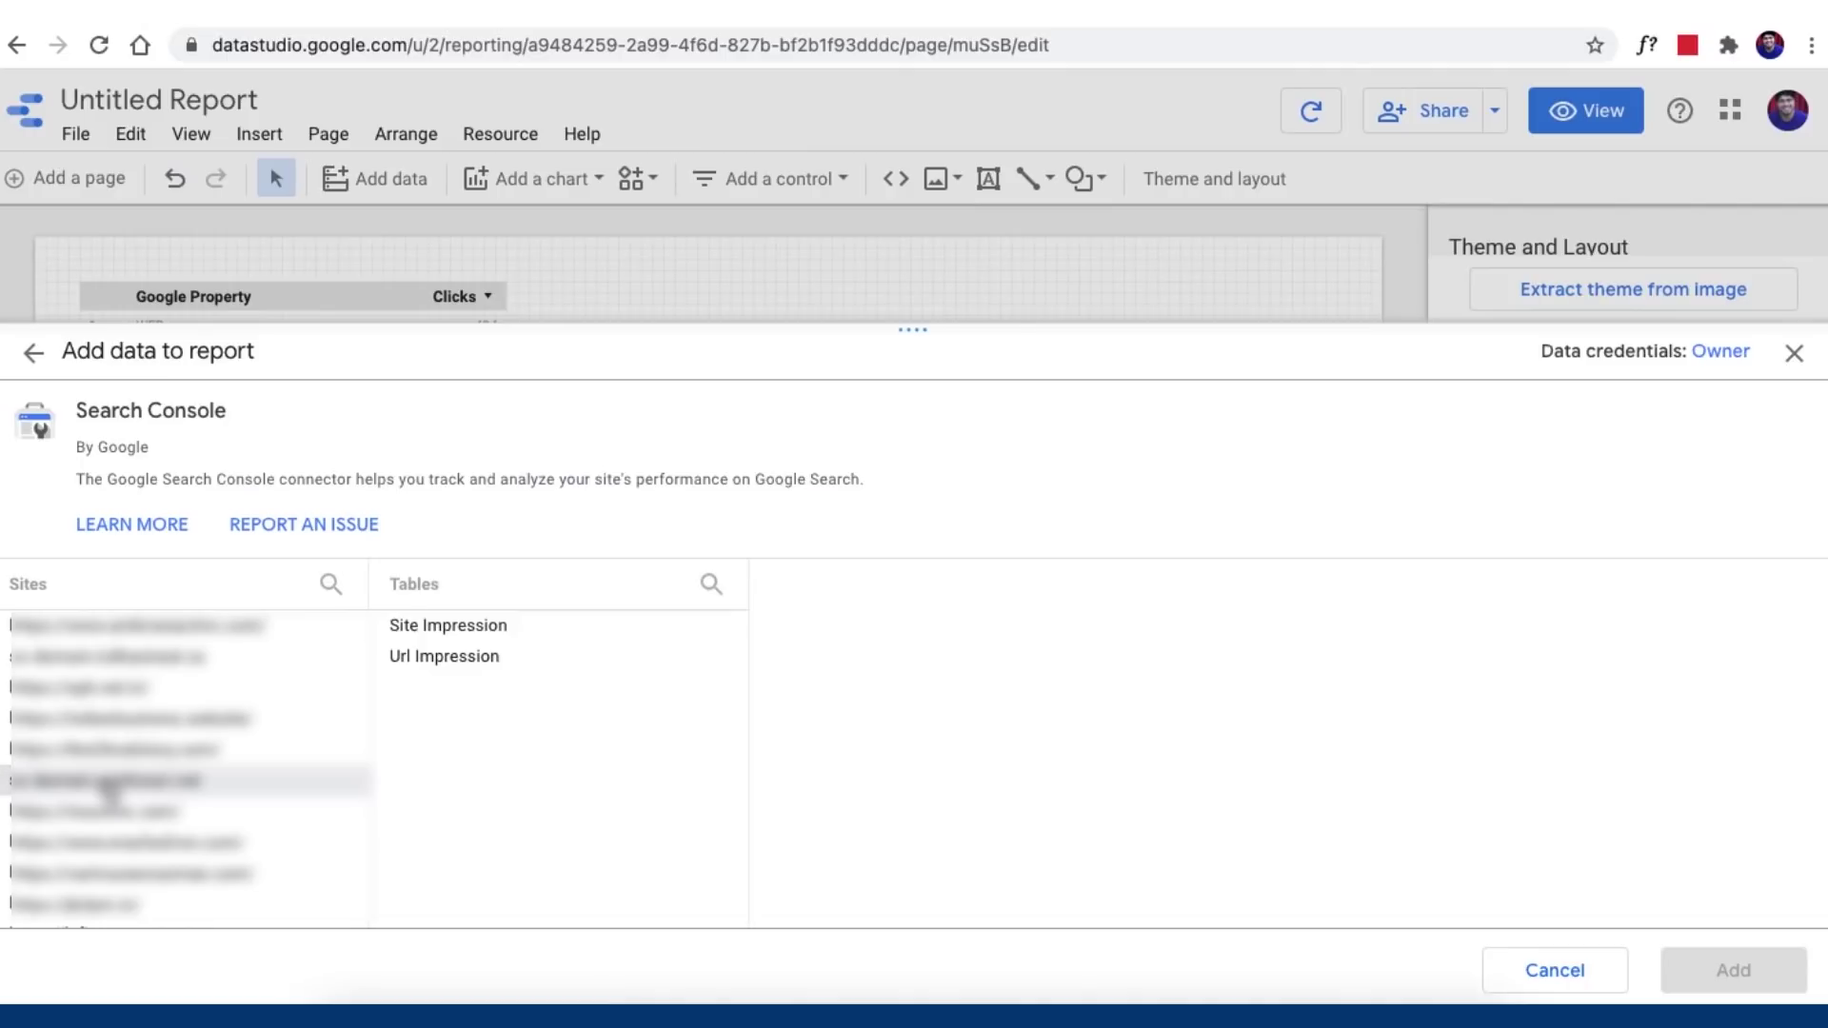
click(425, 657)
click(814, 657)
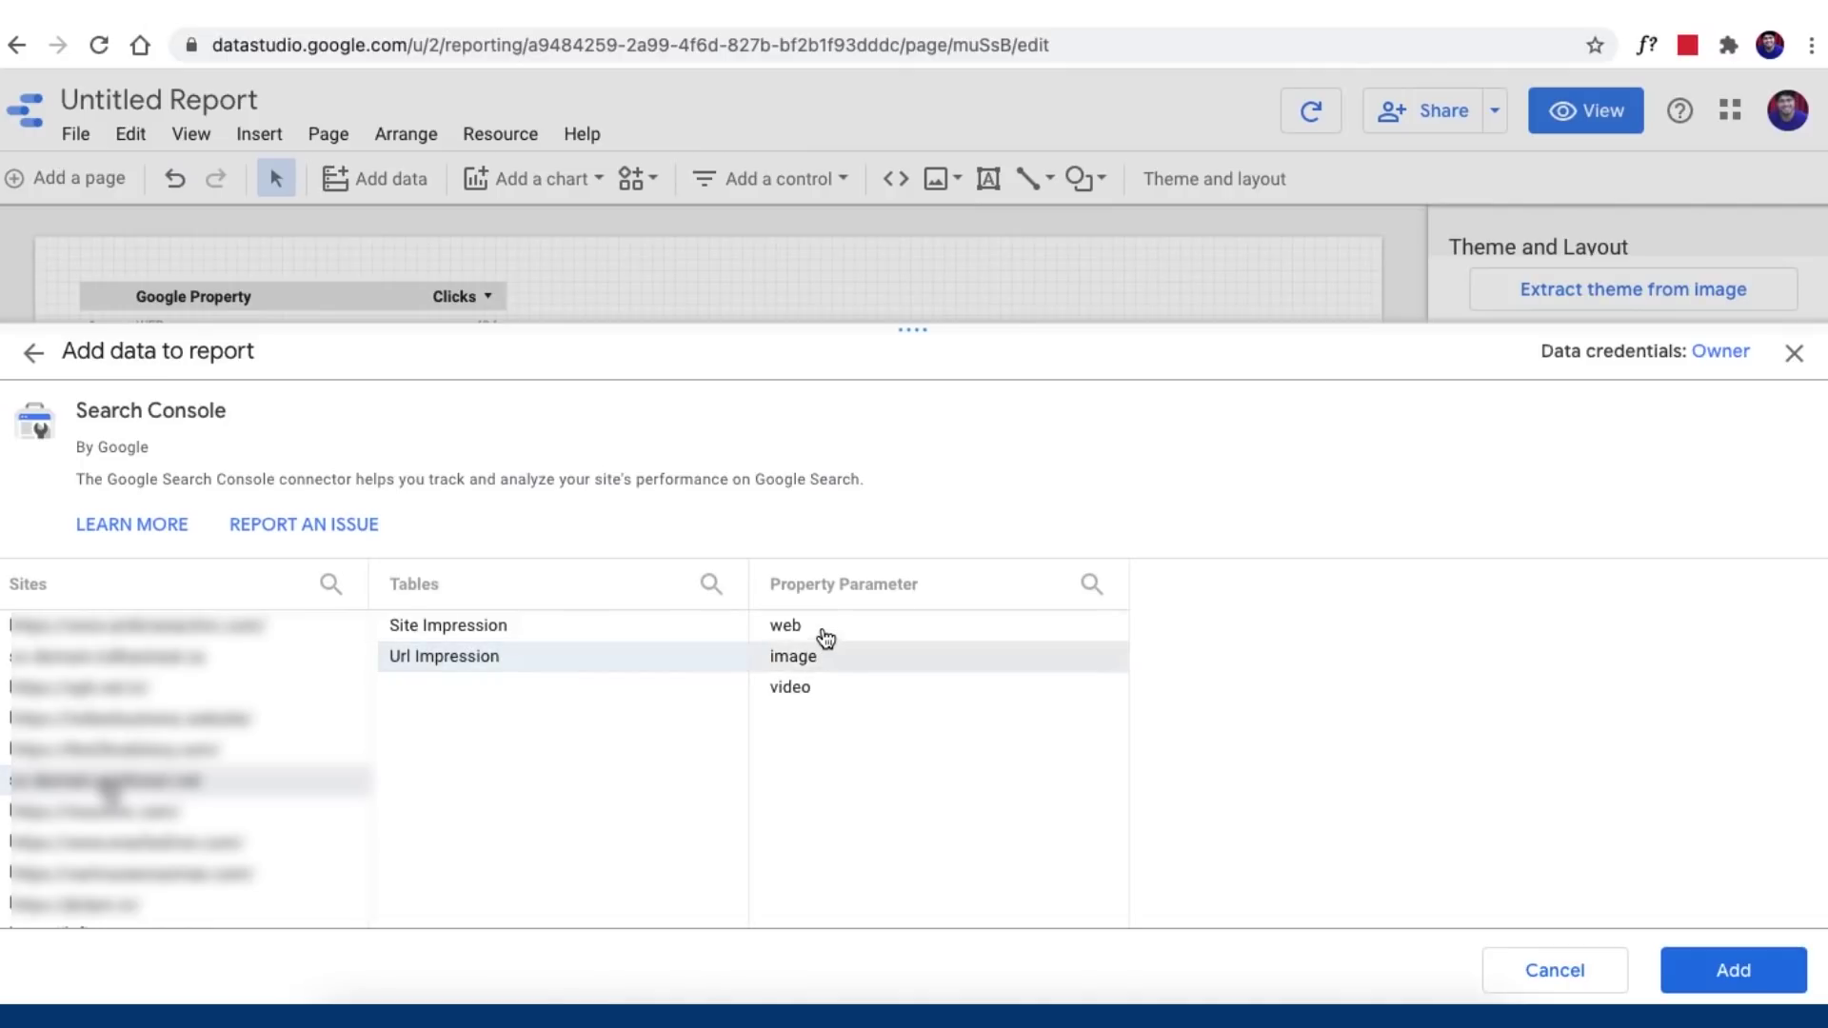
click(823, 631)
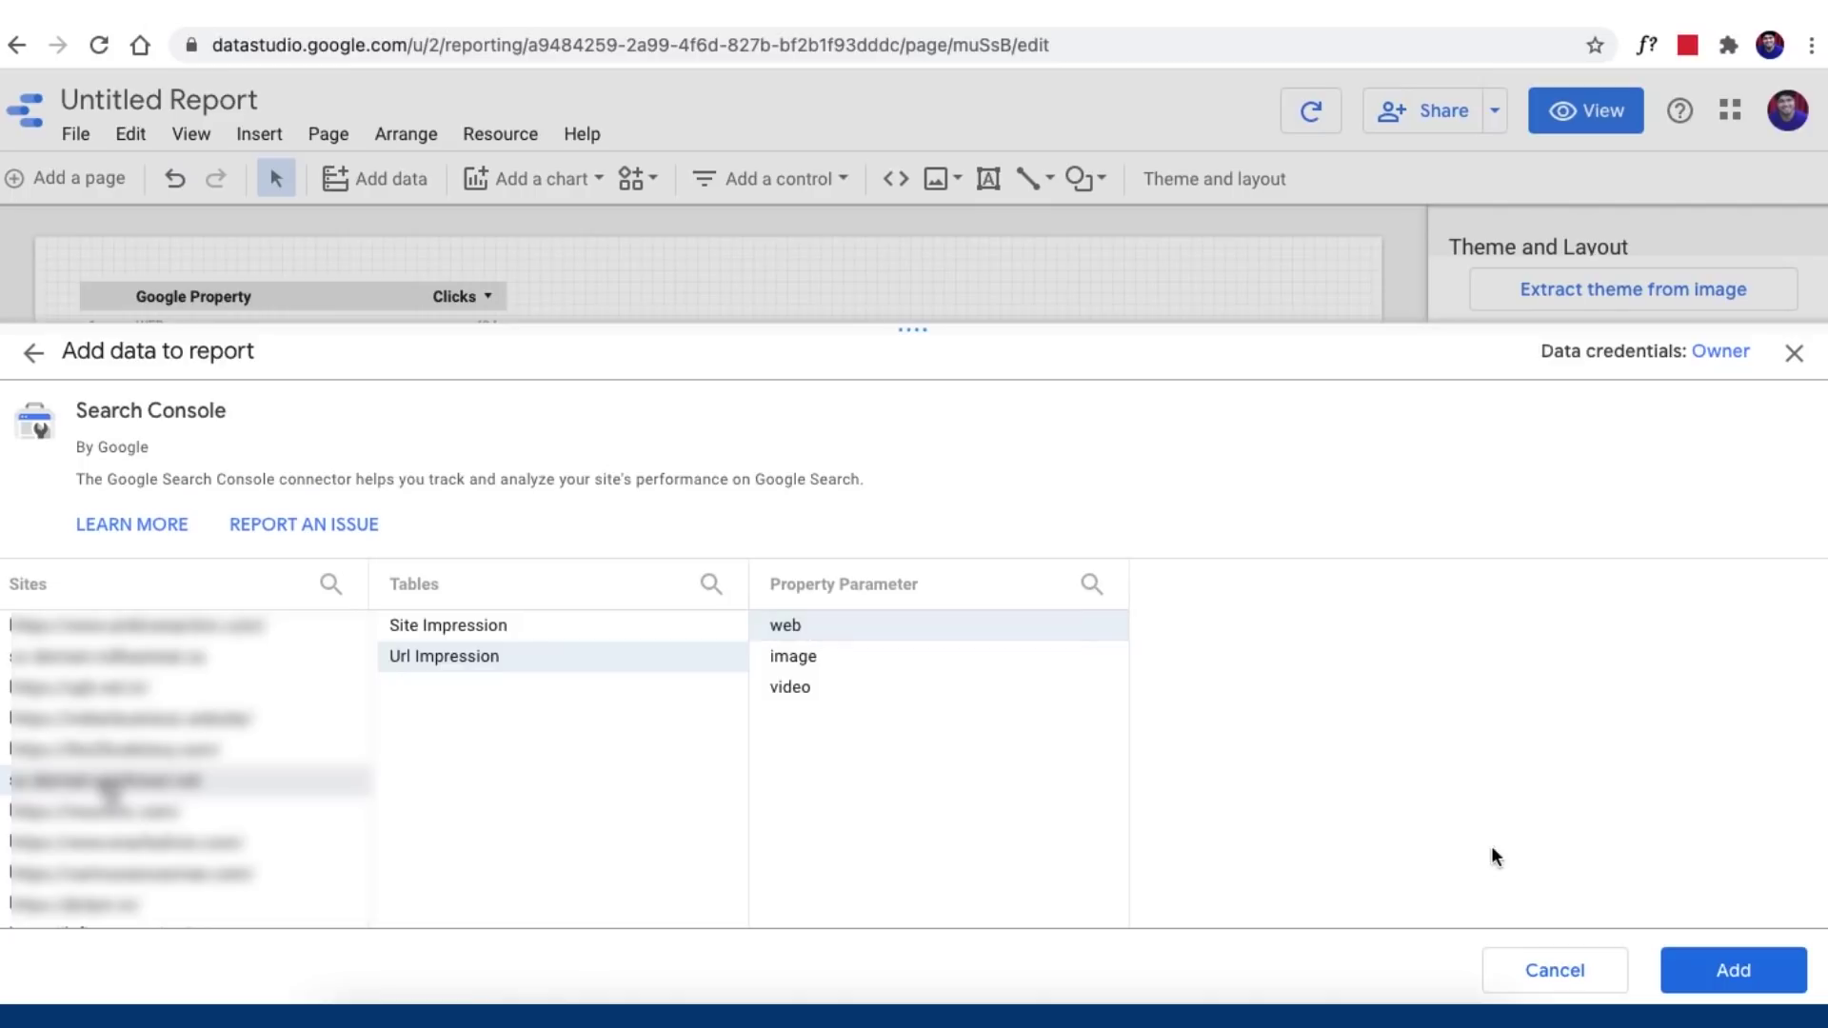
click(1727, 976)
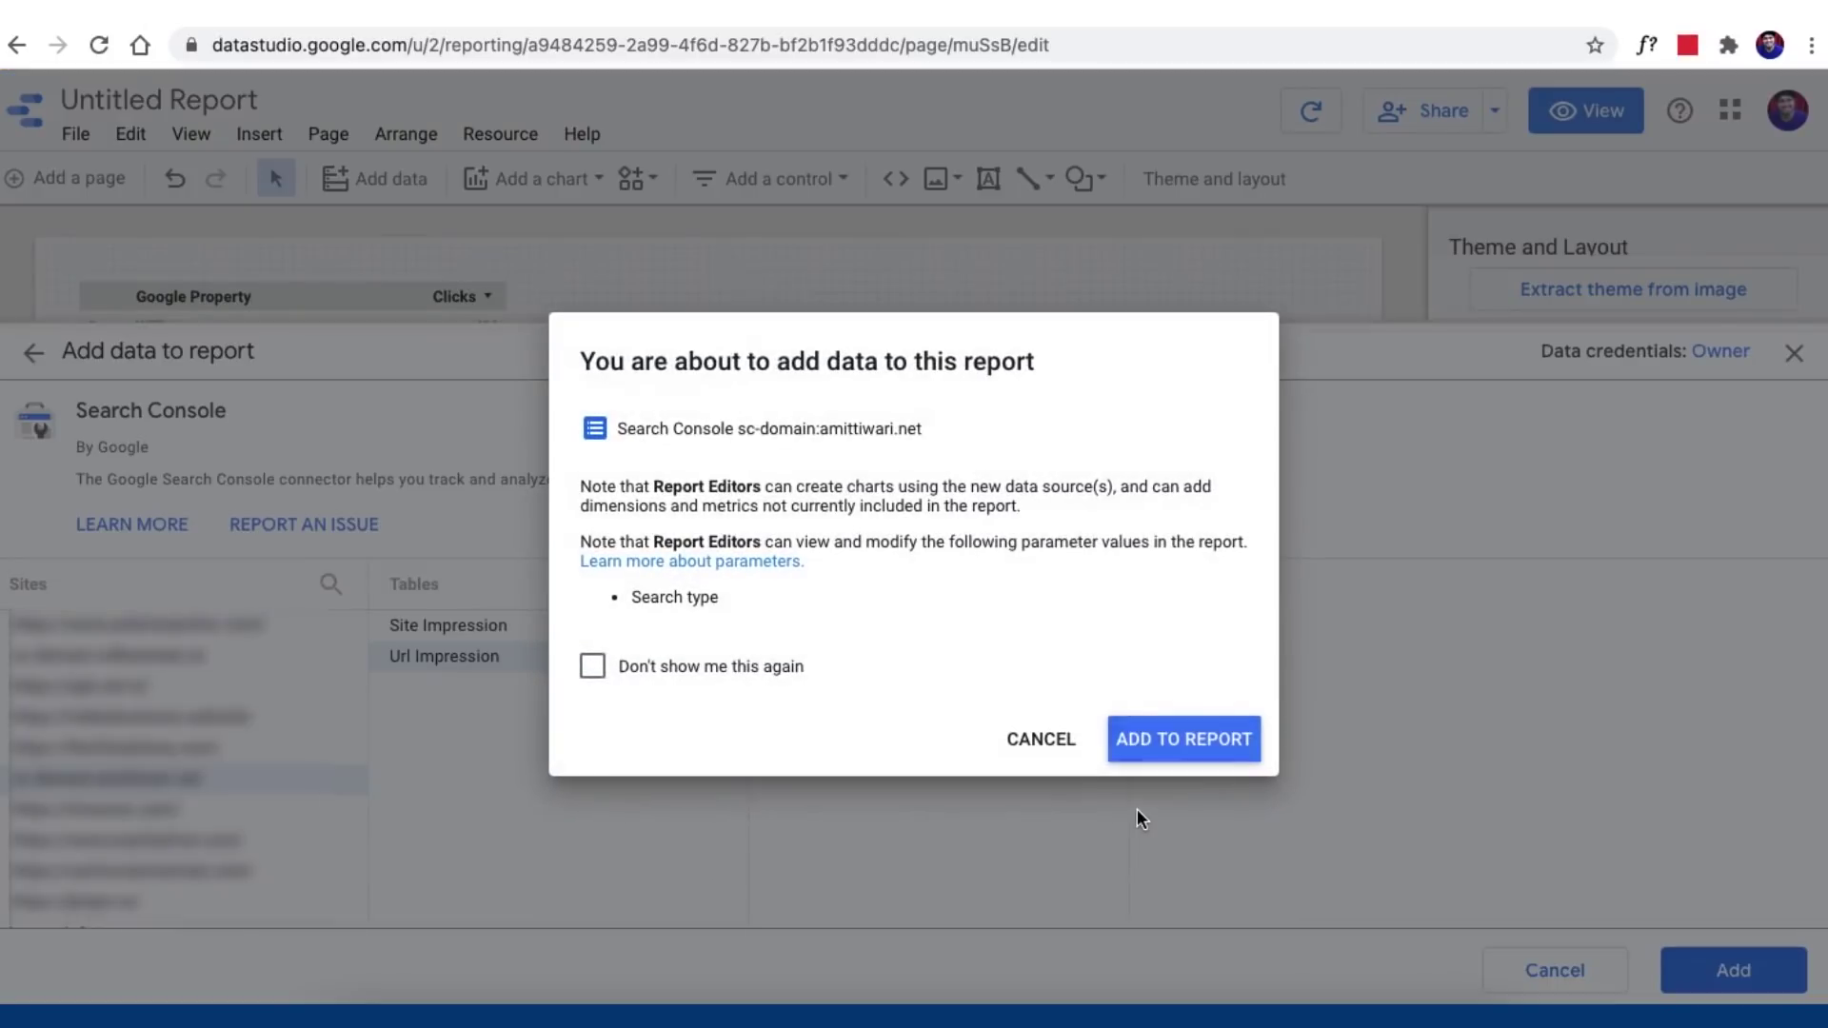
click(1171, 758)
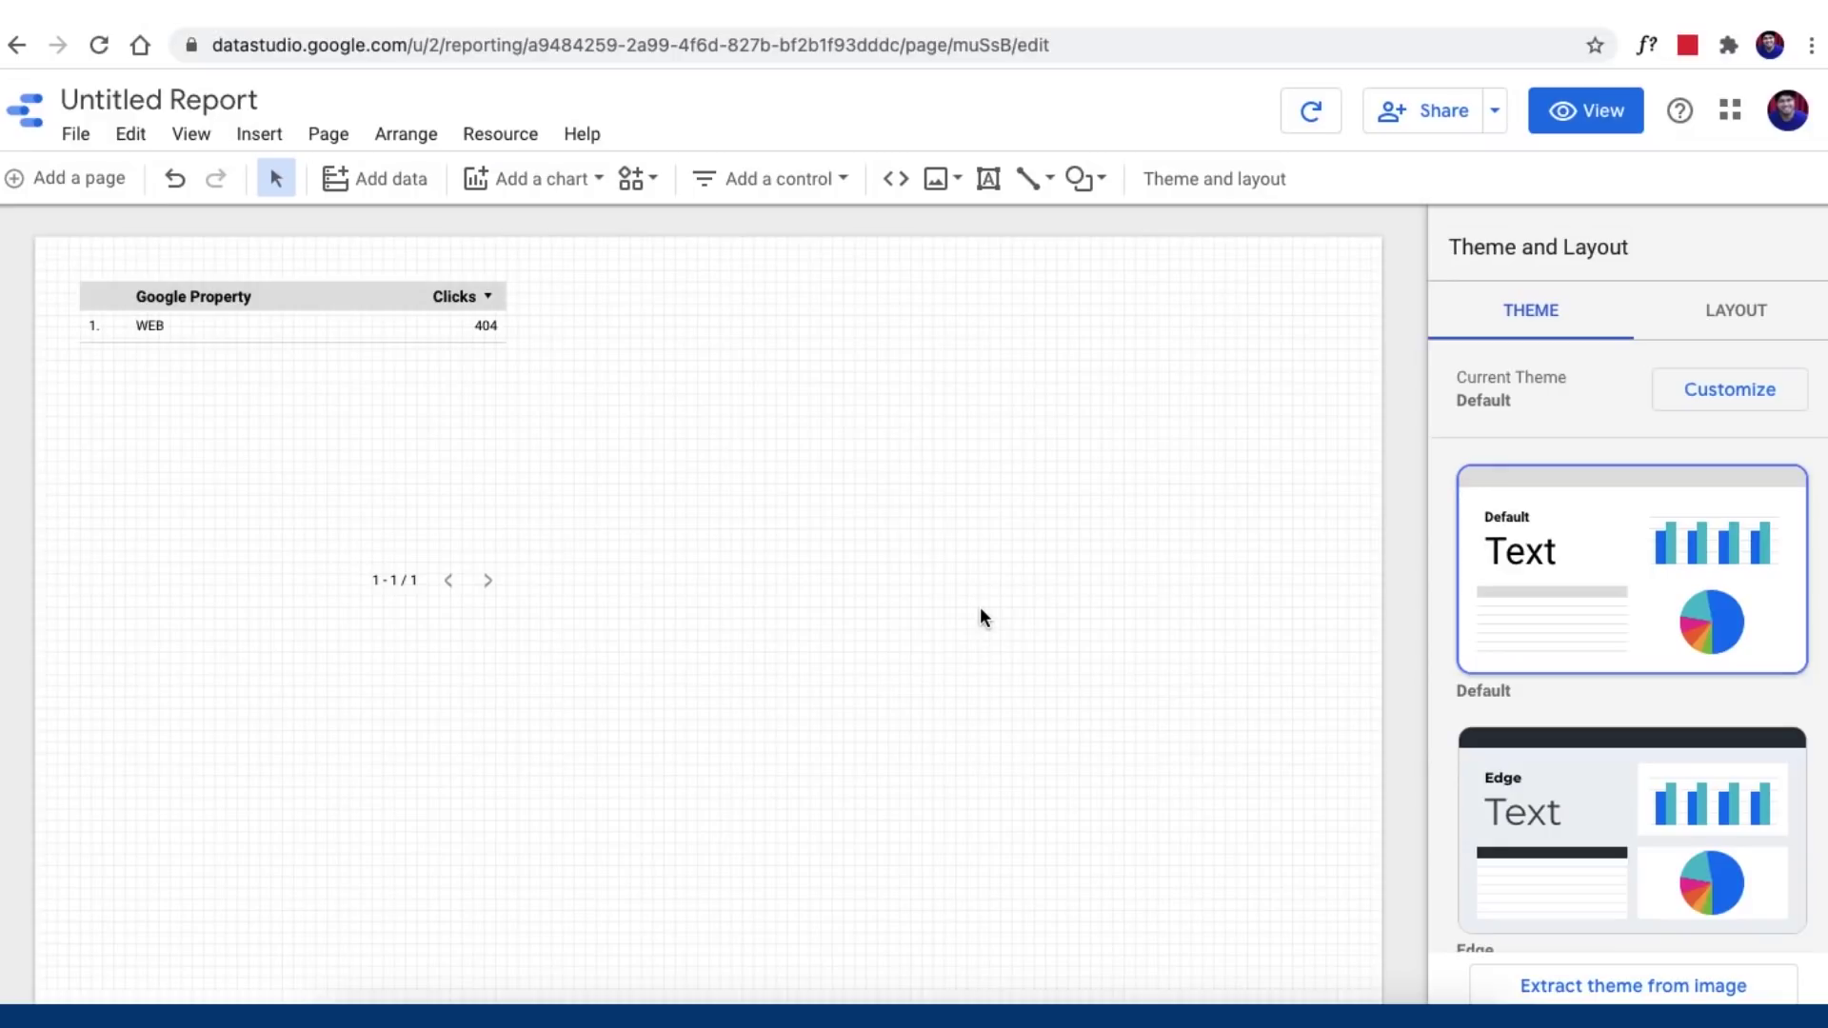
Step: Delete the Google Property clicks table and remove both Search Console data sources from the report
click(408, 473)
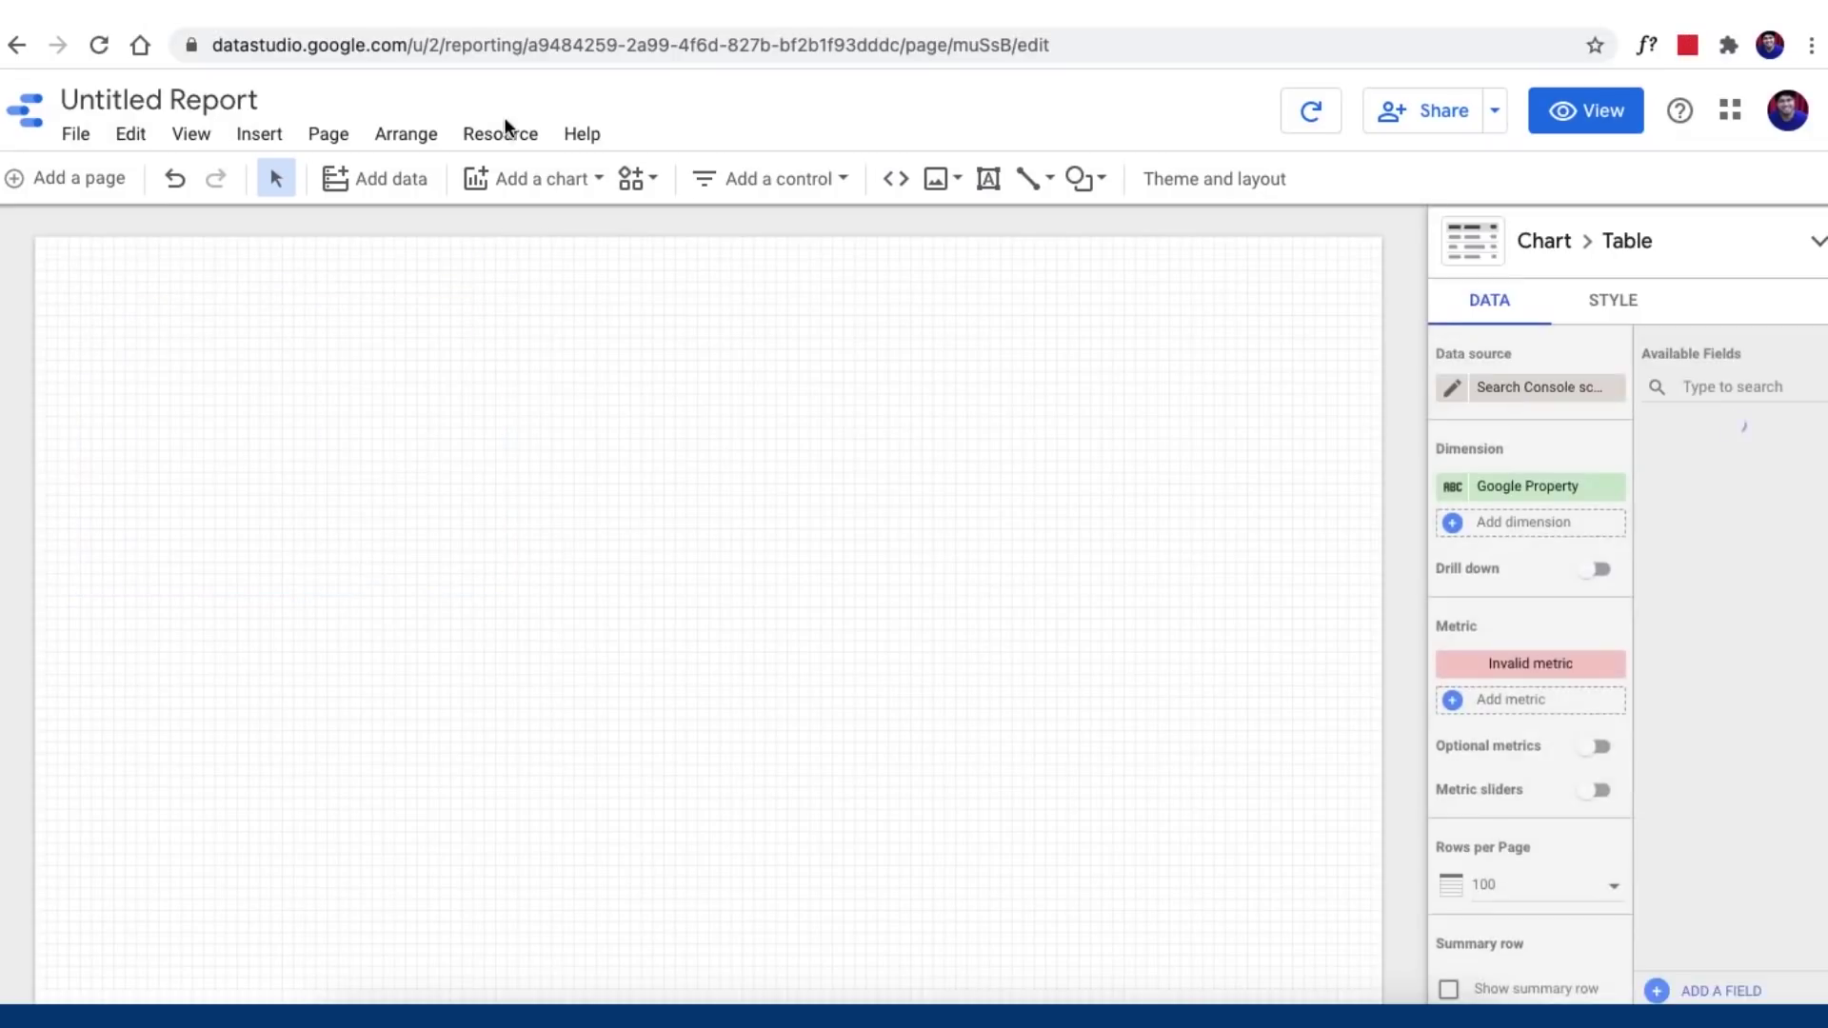
click(503, 134)
click(510, 180)
click(1495, 293)
click(1110, 666)
click(1473, 295)
click(1124, 674)
click(1743, 181)
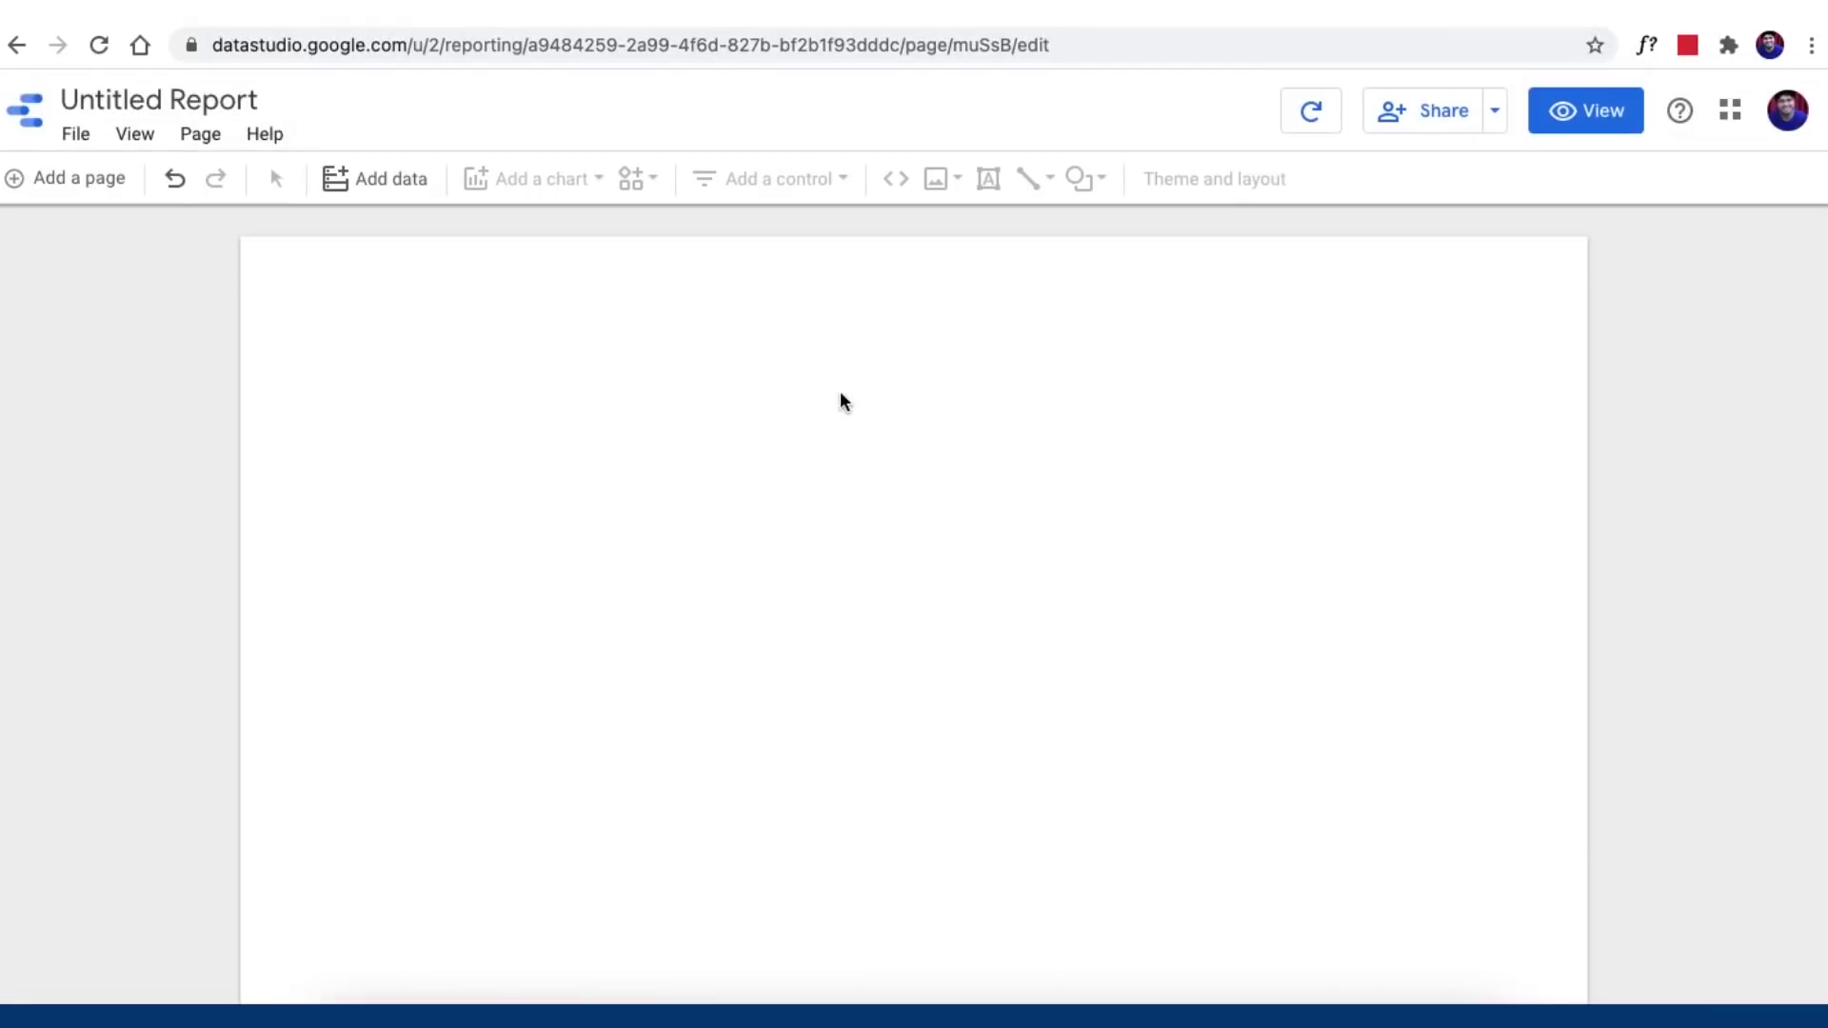
Step: Add the [Sample] Search Console data source that provides Country and Clicks from the existing data sources
click(386, 179)
click(274, 417)
click(253, 764)
click(1699, 973)
click(1164, 705)
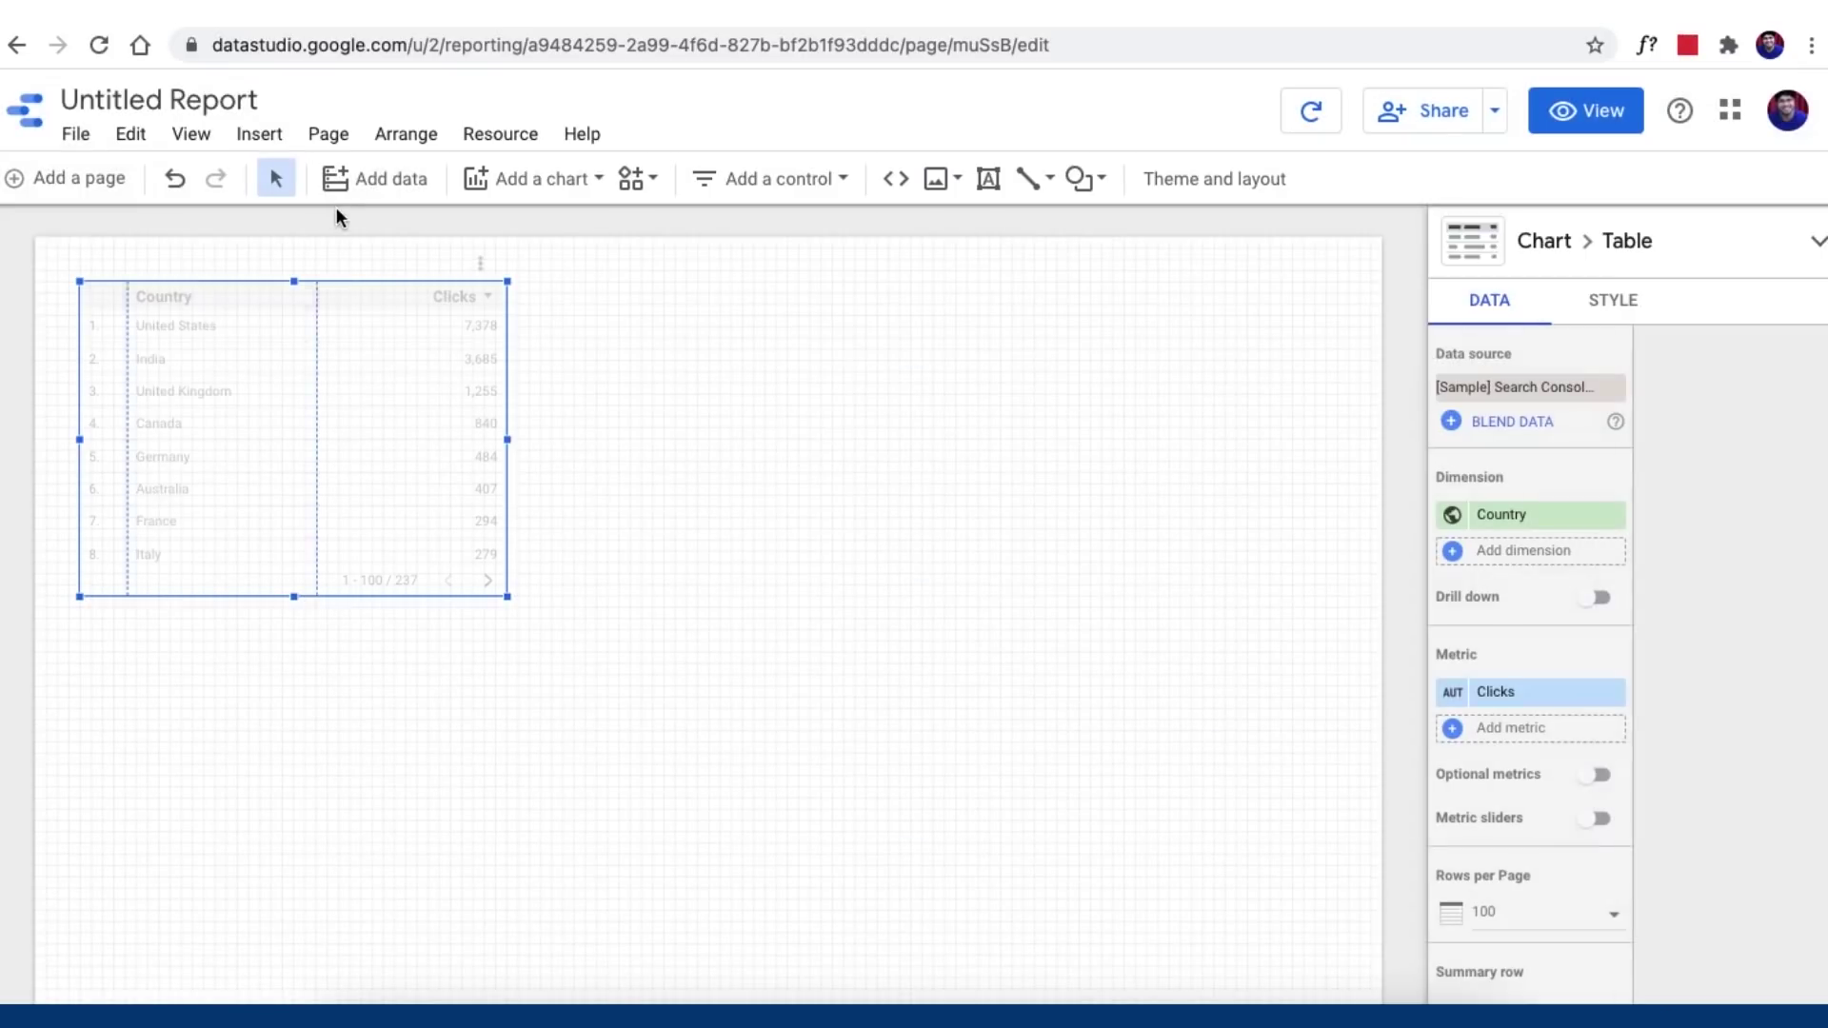
Step: Add the existing data source [Sample] Search Console Data (URL) to the report
click(361, 179)
click(283, 419)
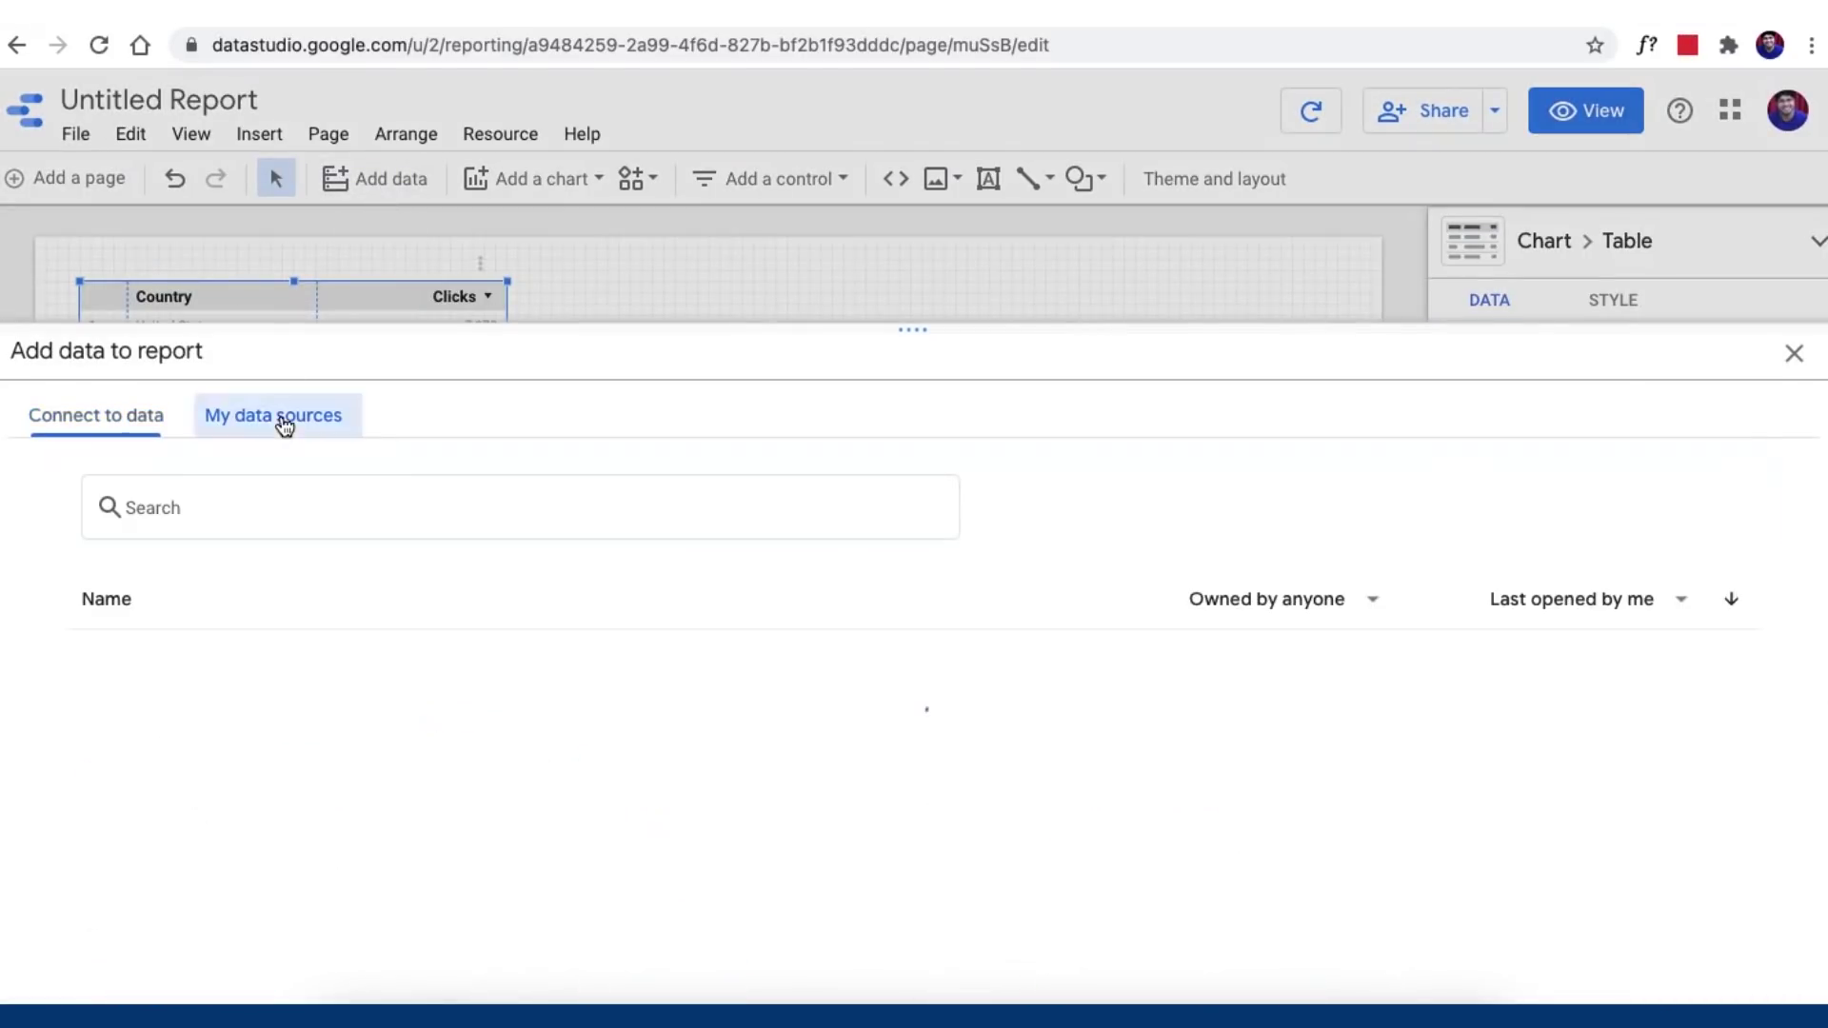
click(377, 826)
click(1705, 971)
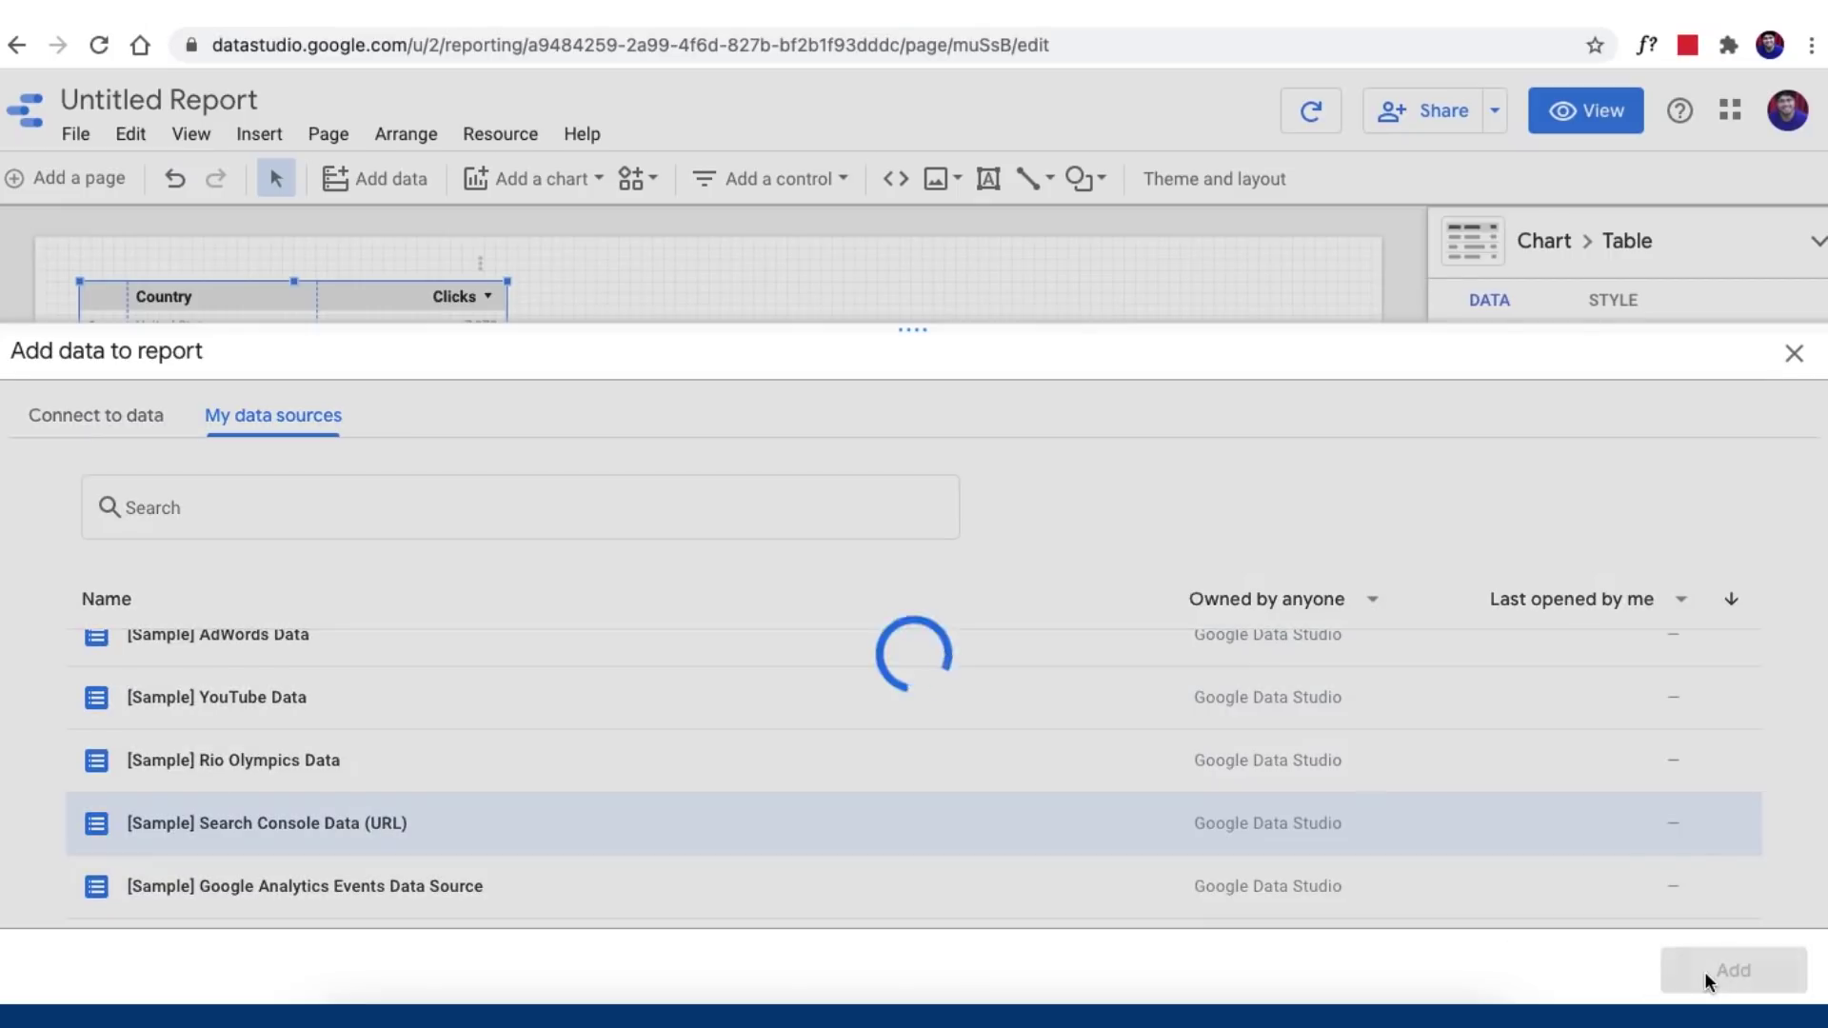
click(1209, 704)
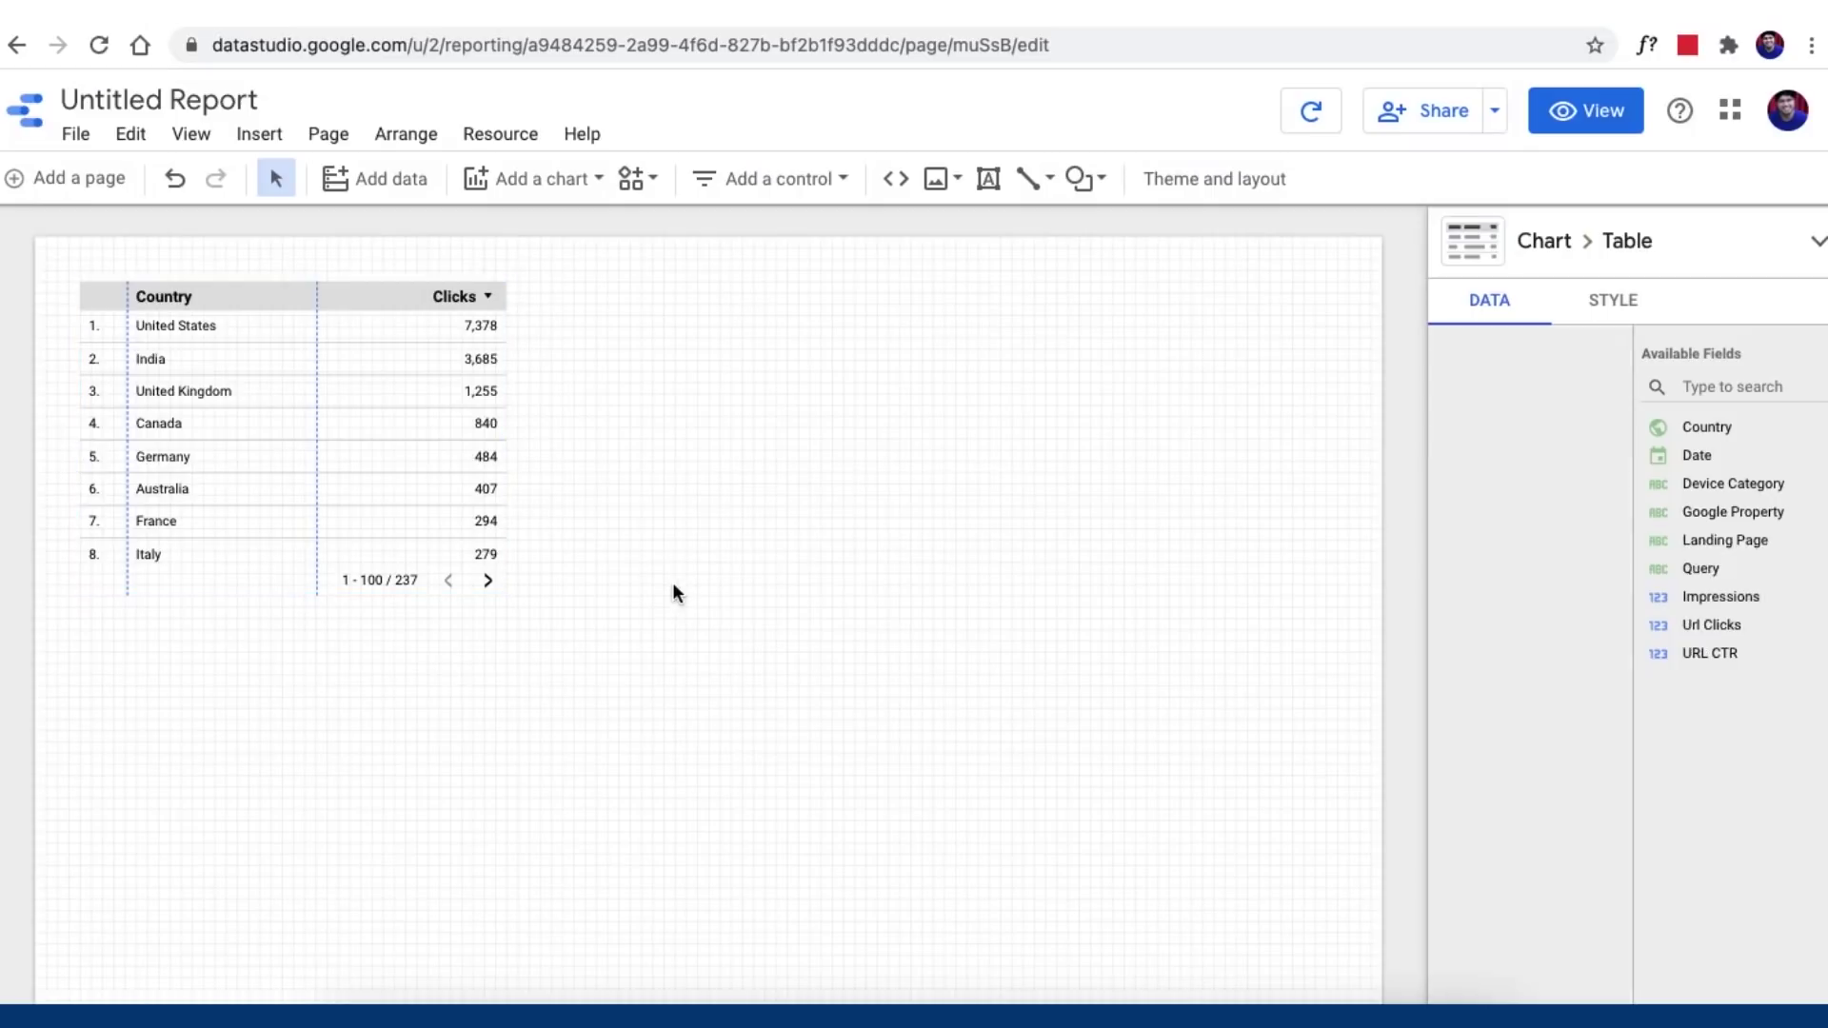
Step: Delete the Country clicks table from the page and hide the canvas grid
key(Delete)
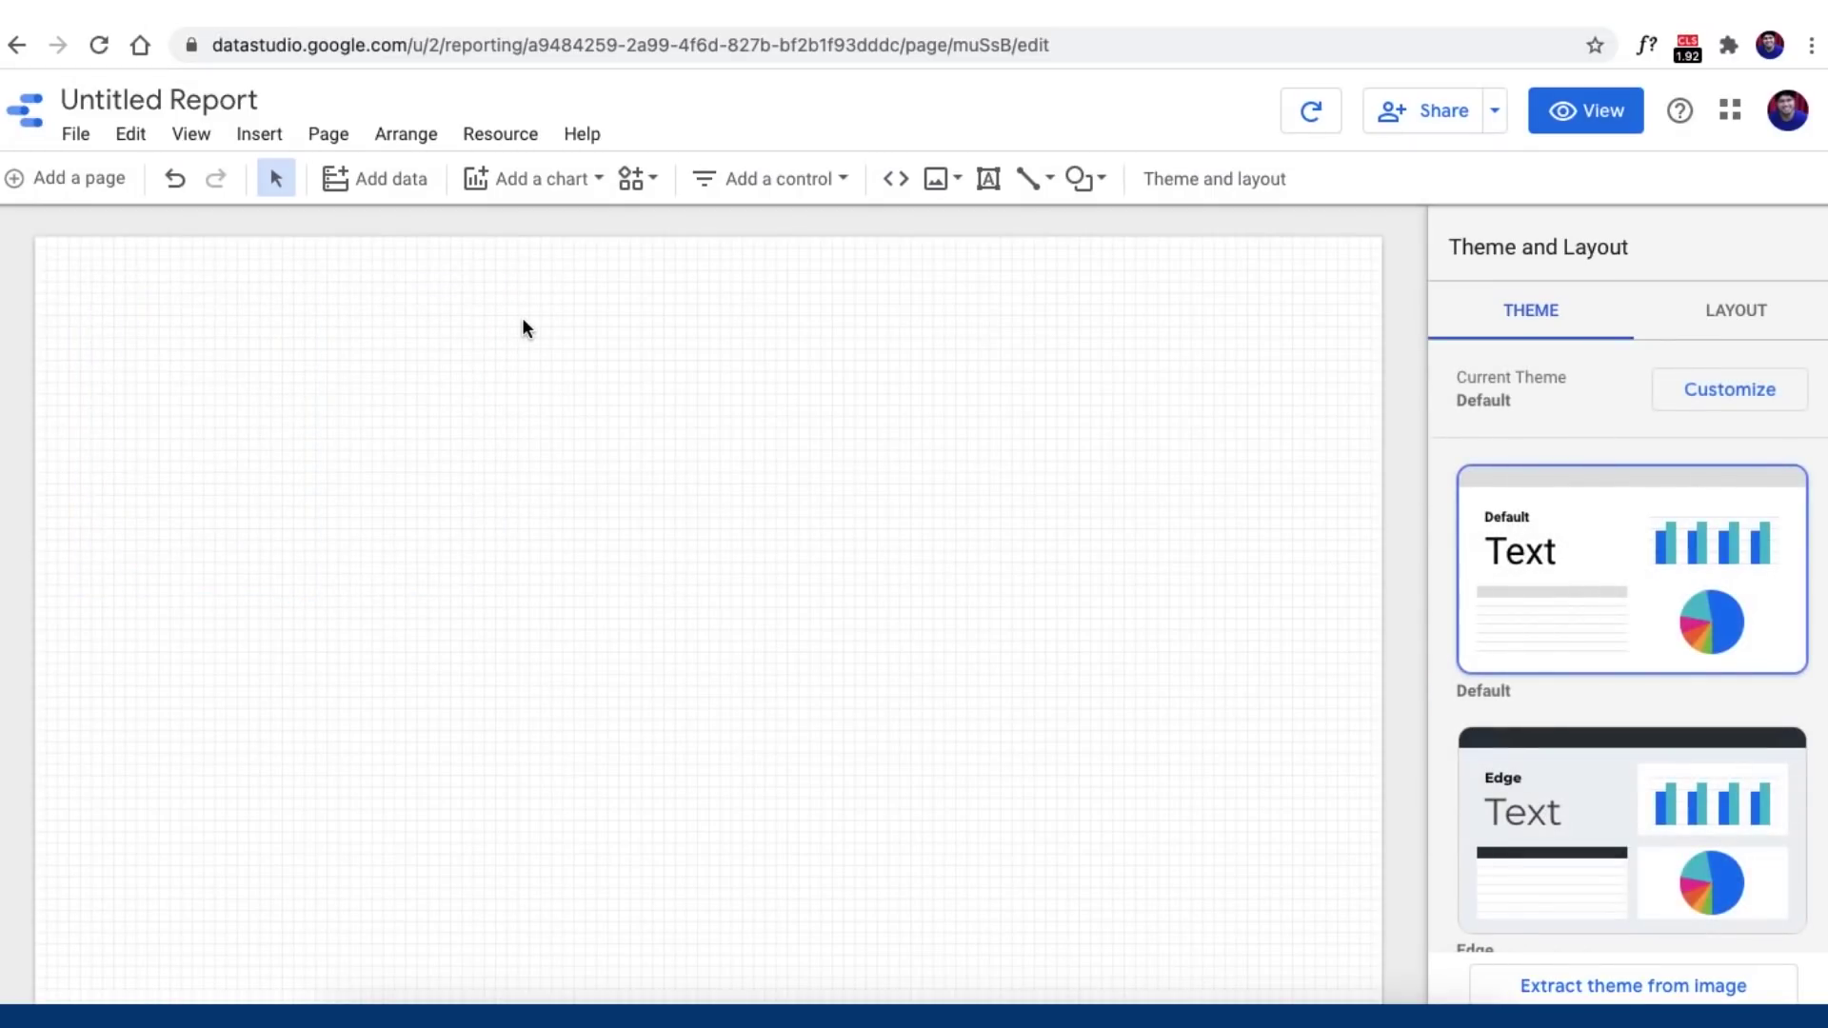
click(201, 142)
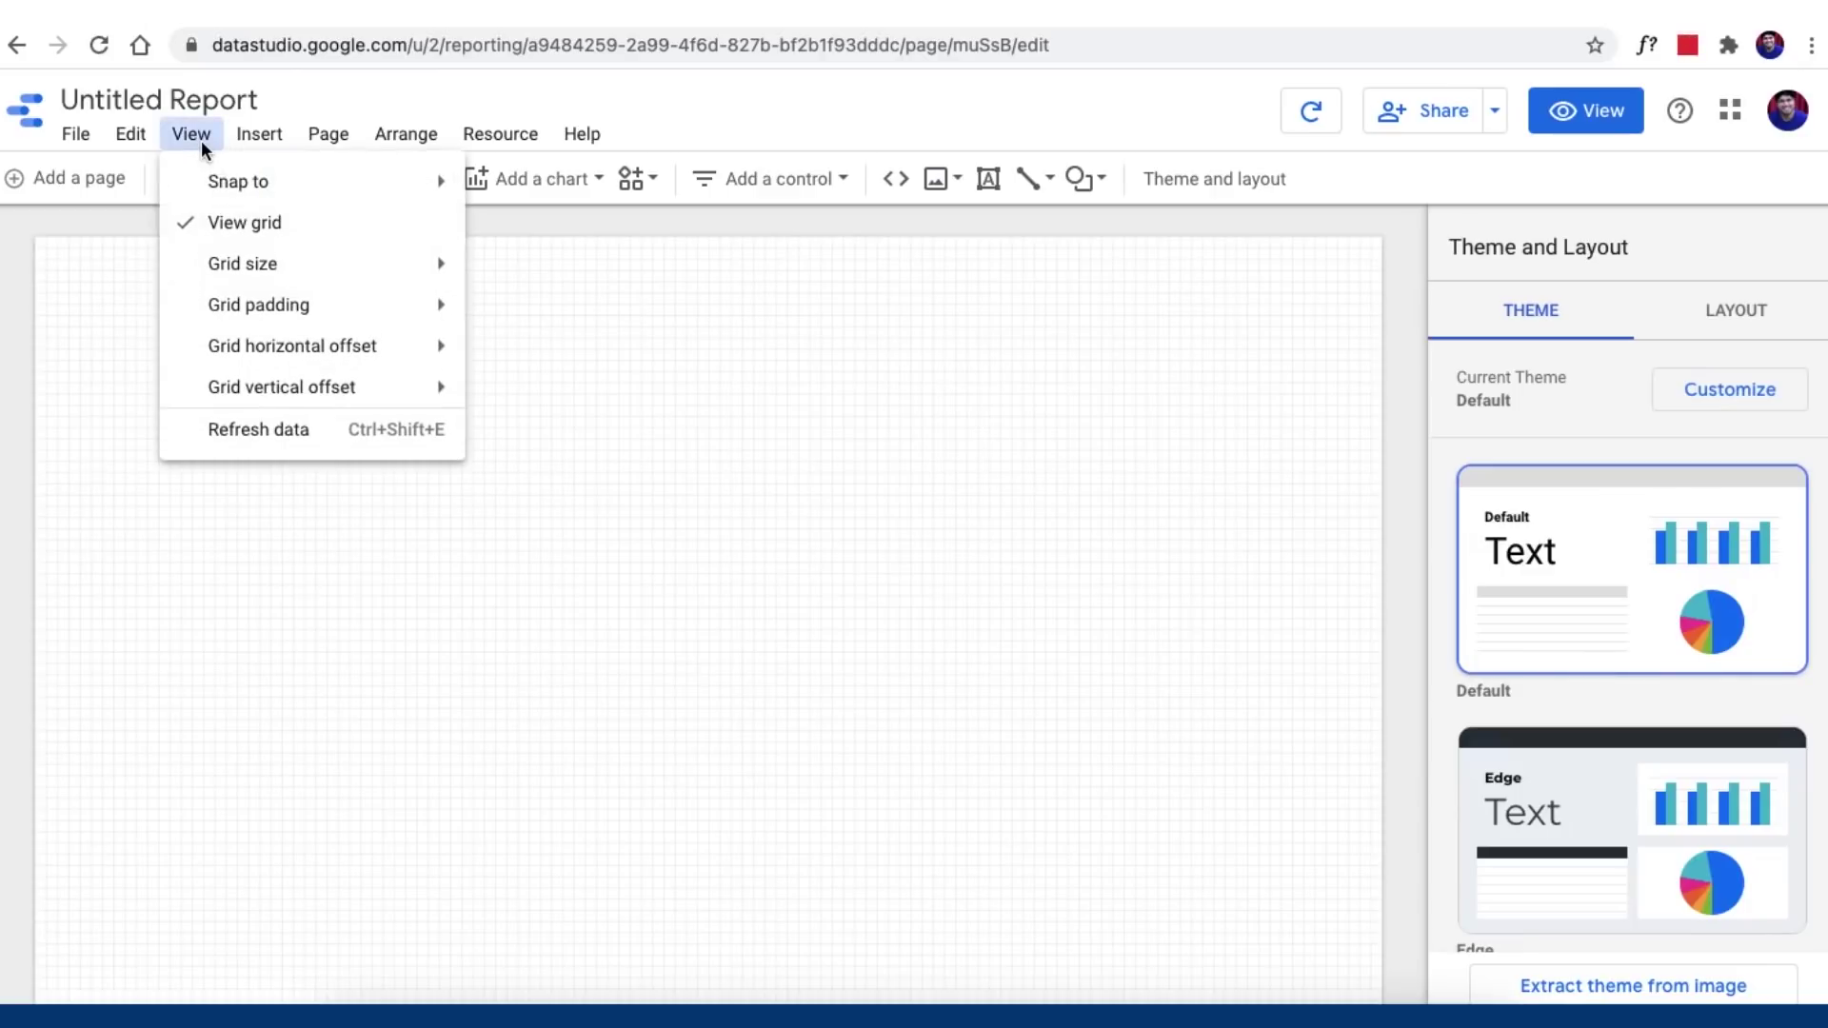
click(194, 226)
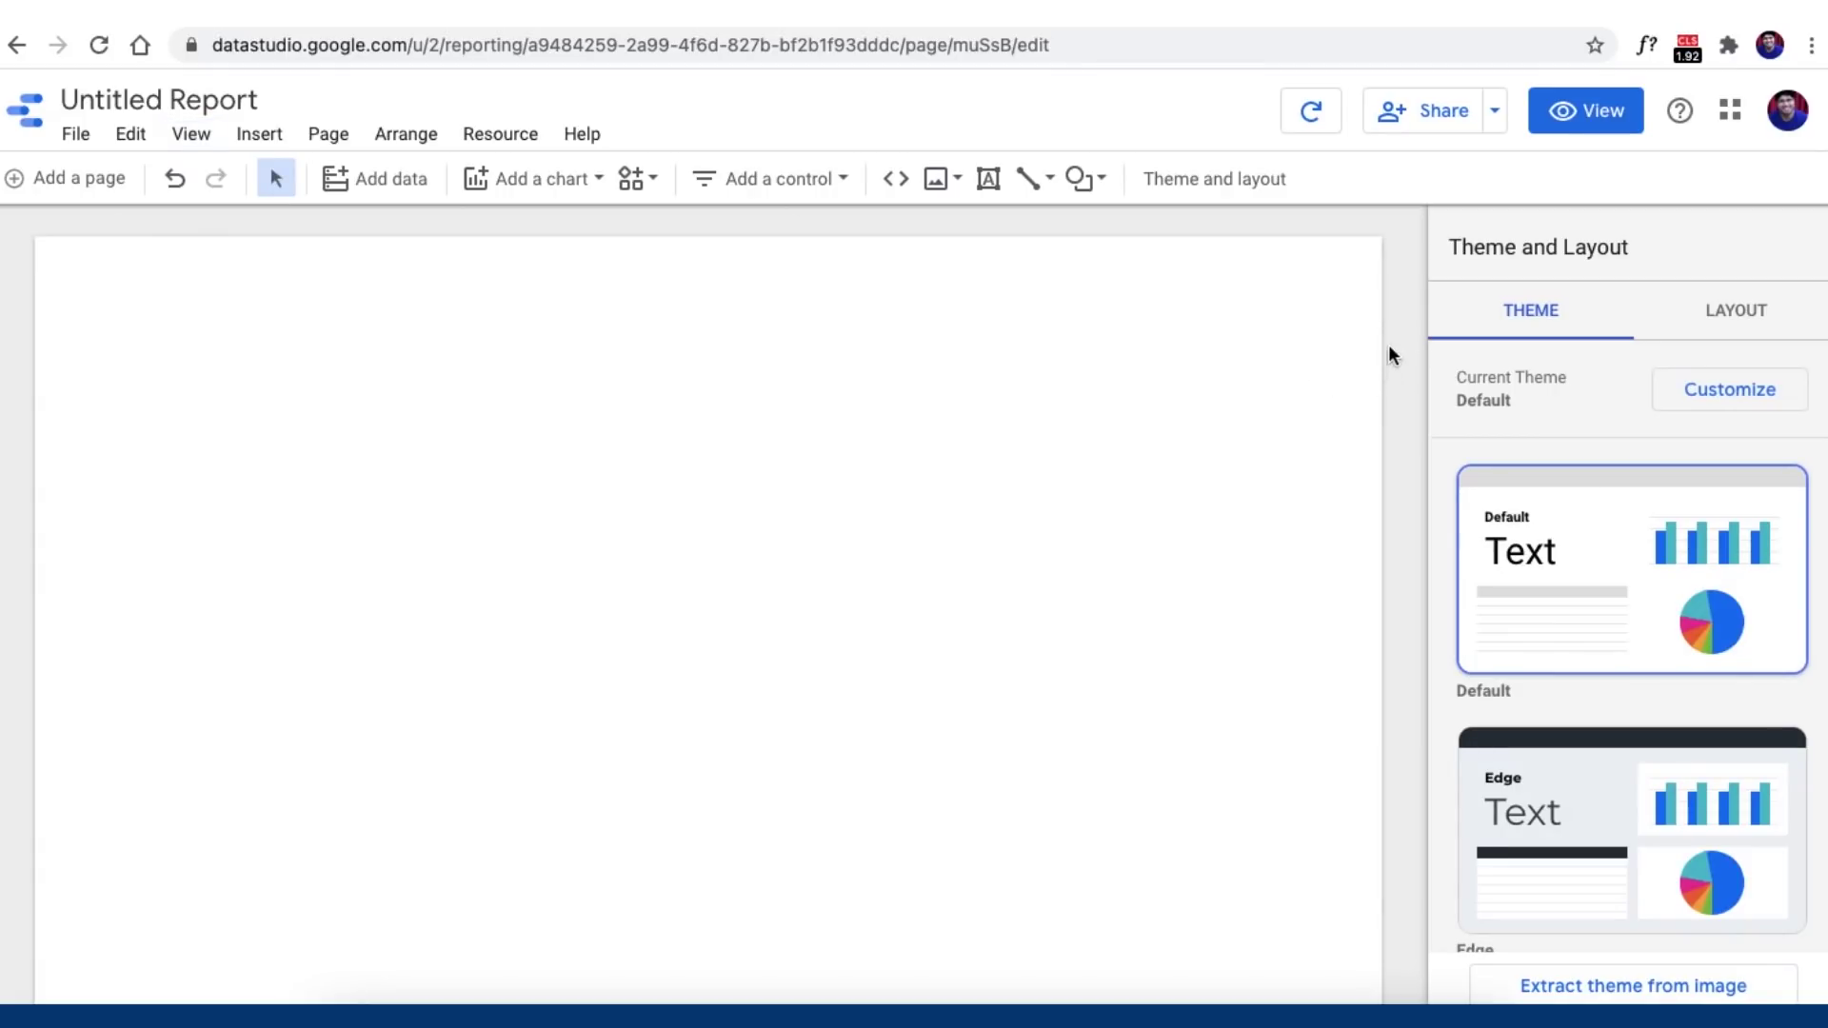
Step: Set the report's canvas height to 4000 px
click(1717, 316)
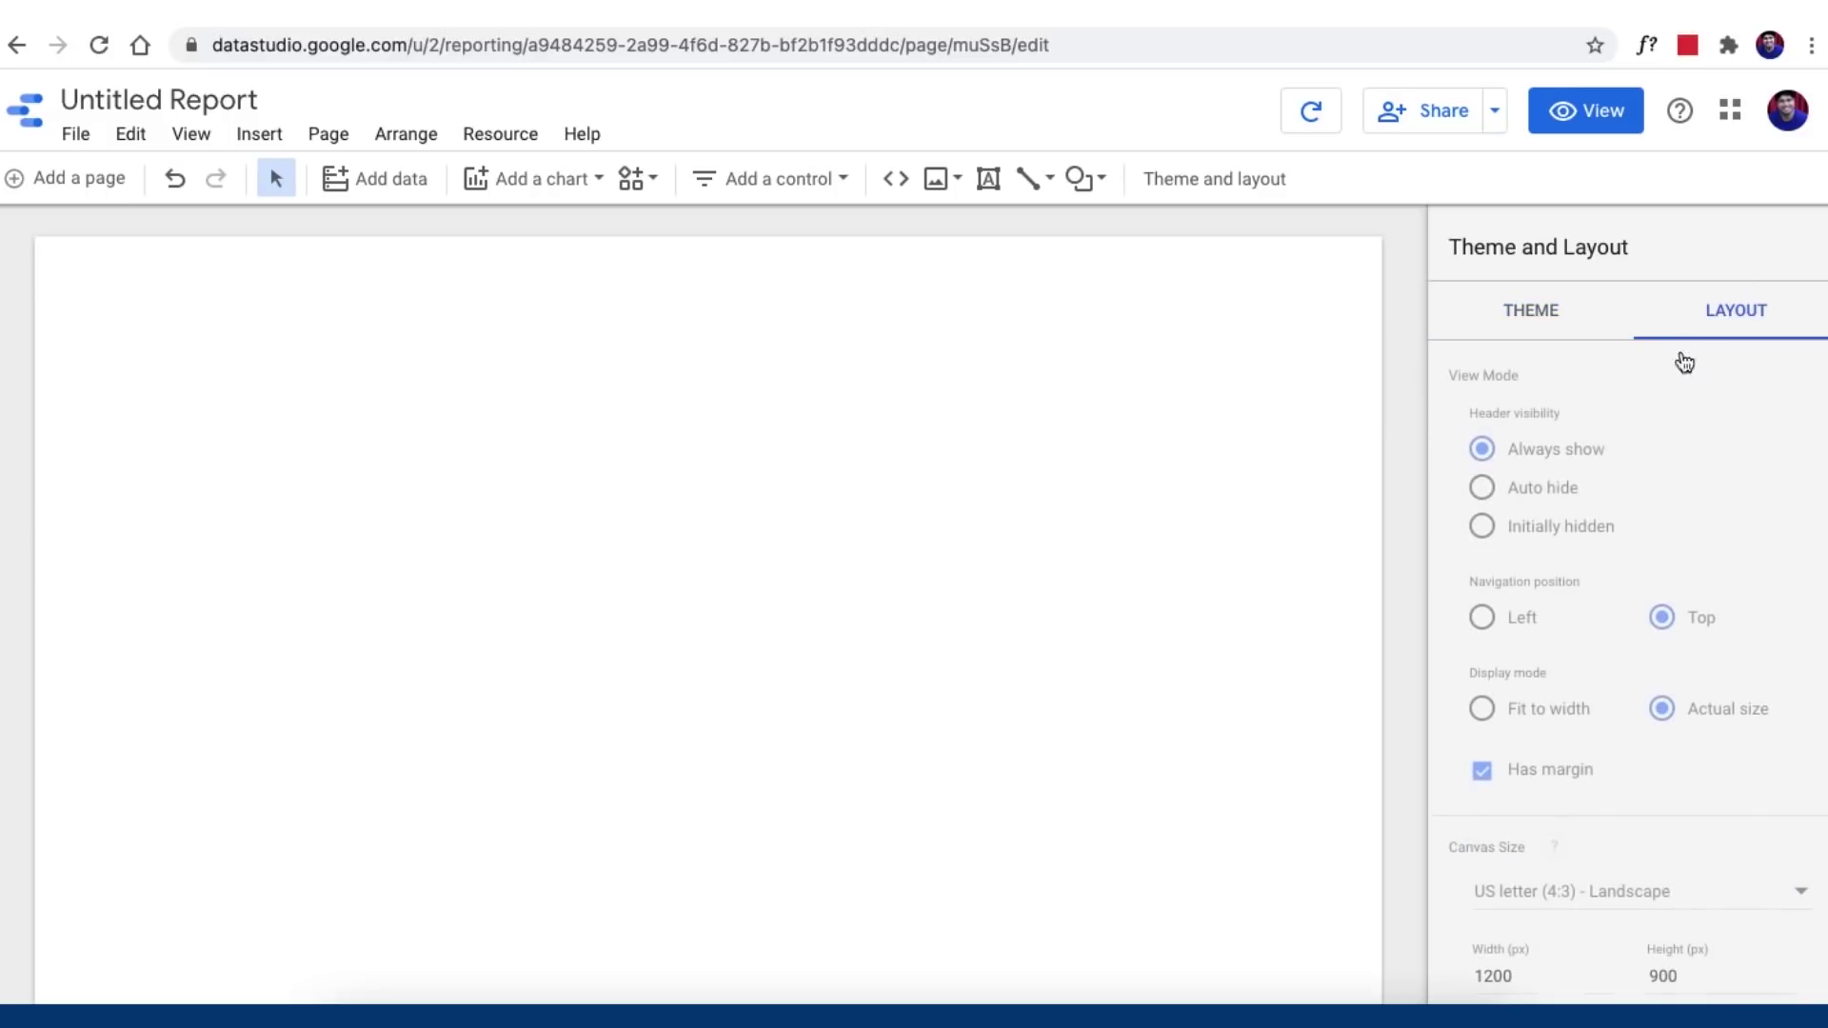
scroll(1557, 769, down, 3)
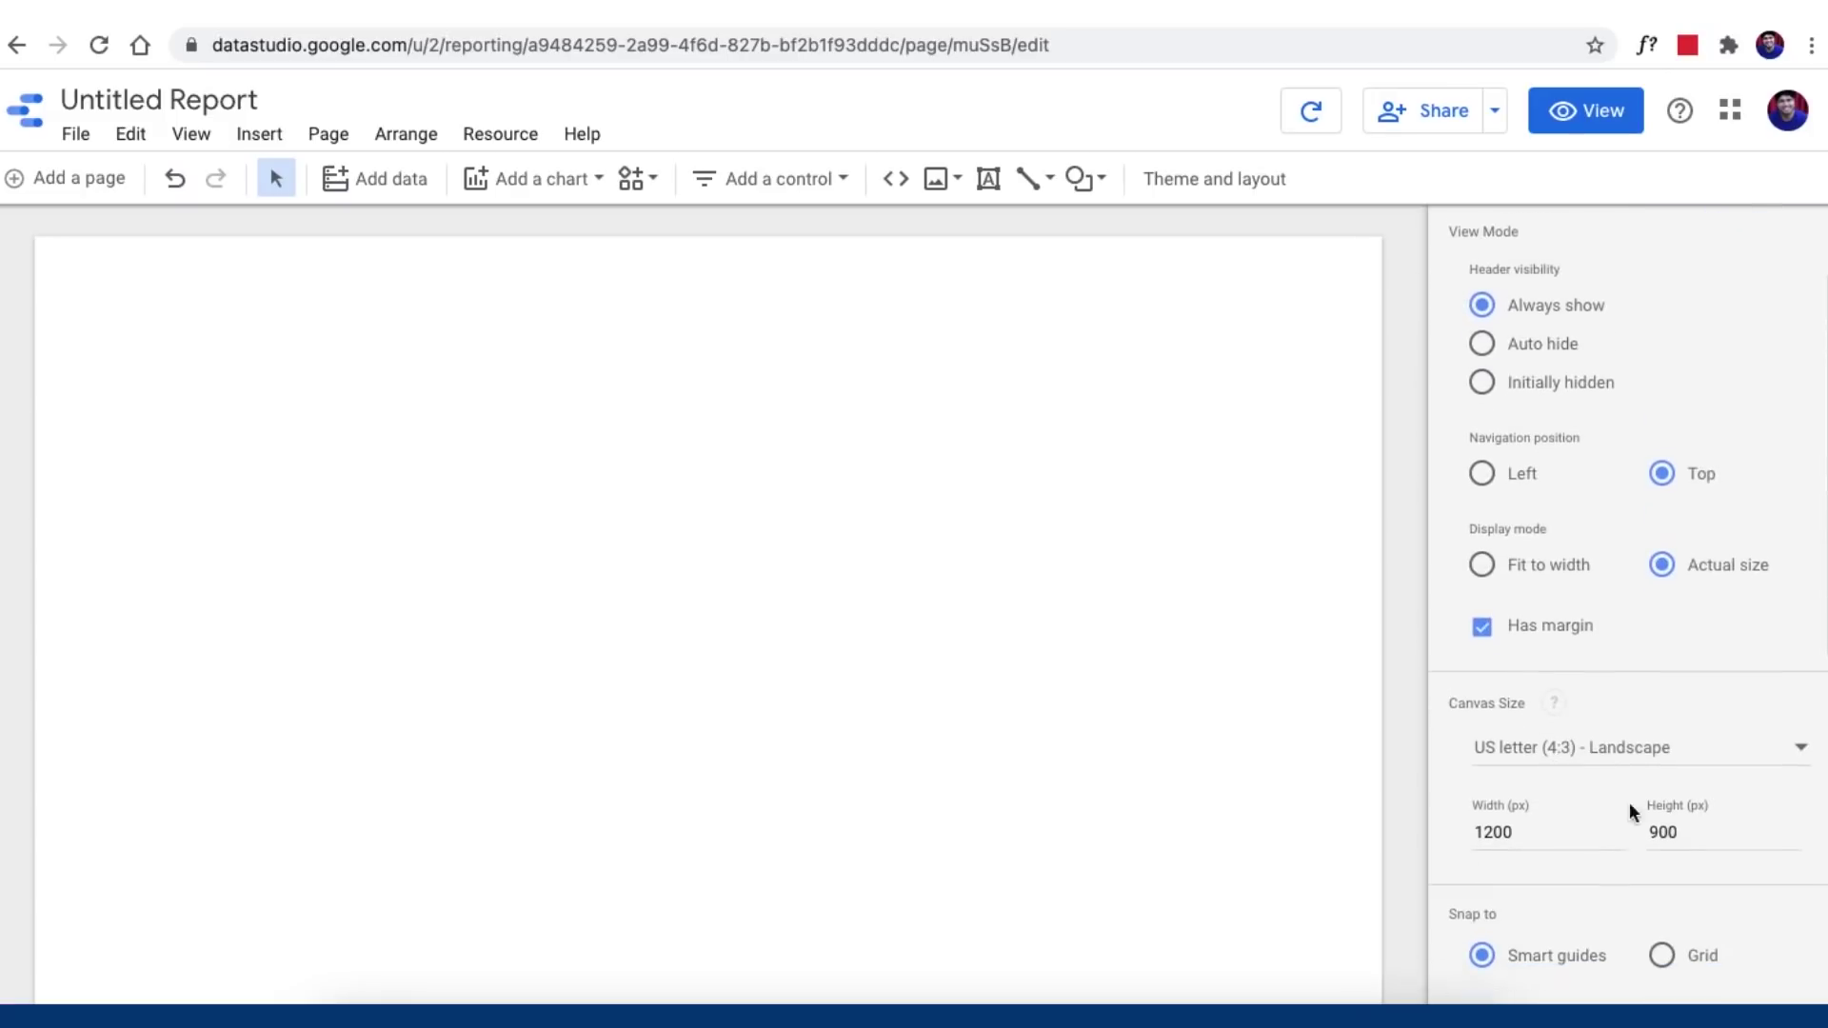
click(1666, 833)
double_click(1661, 832)
text(4000)
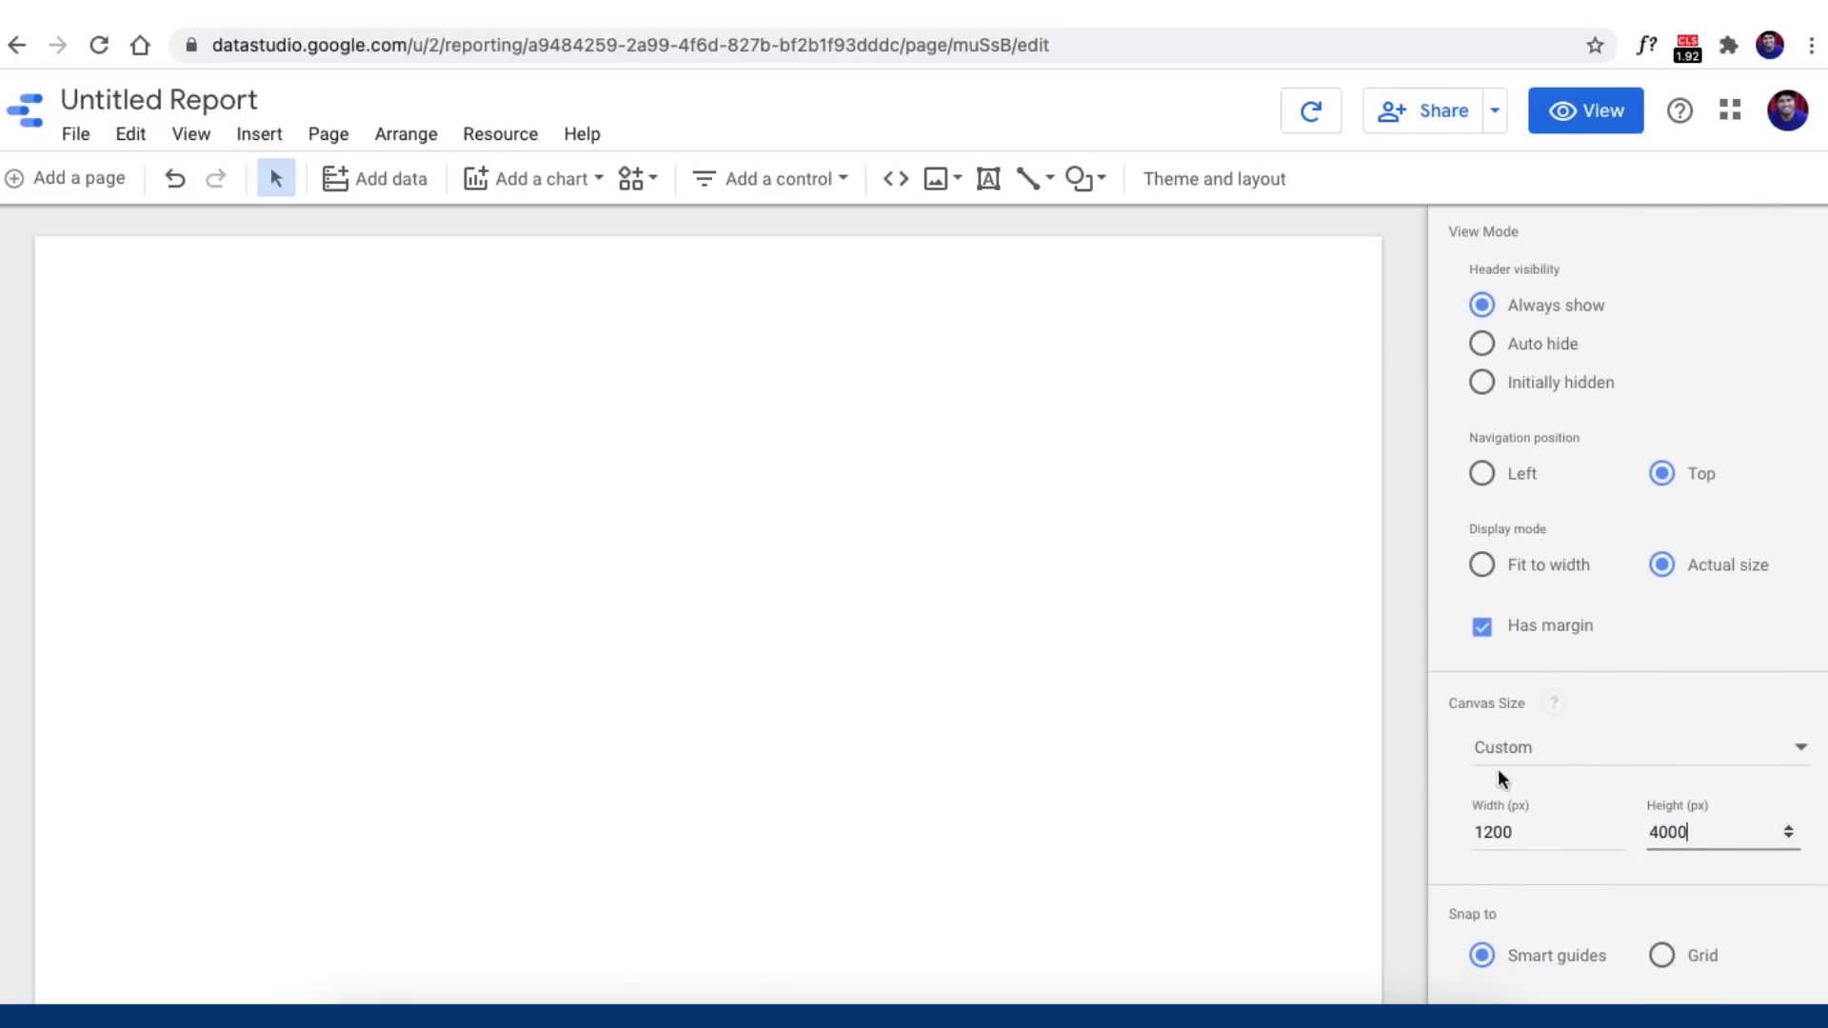
click(1406, 759)
scroll(1078, 745, down, 1)
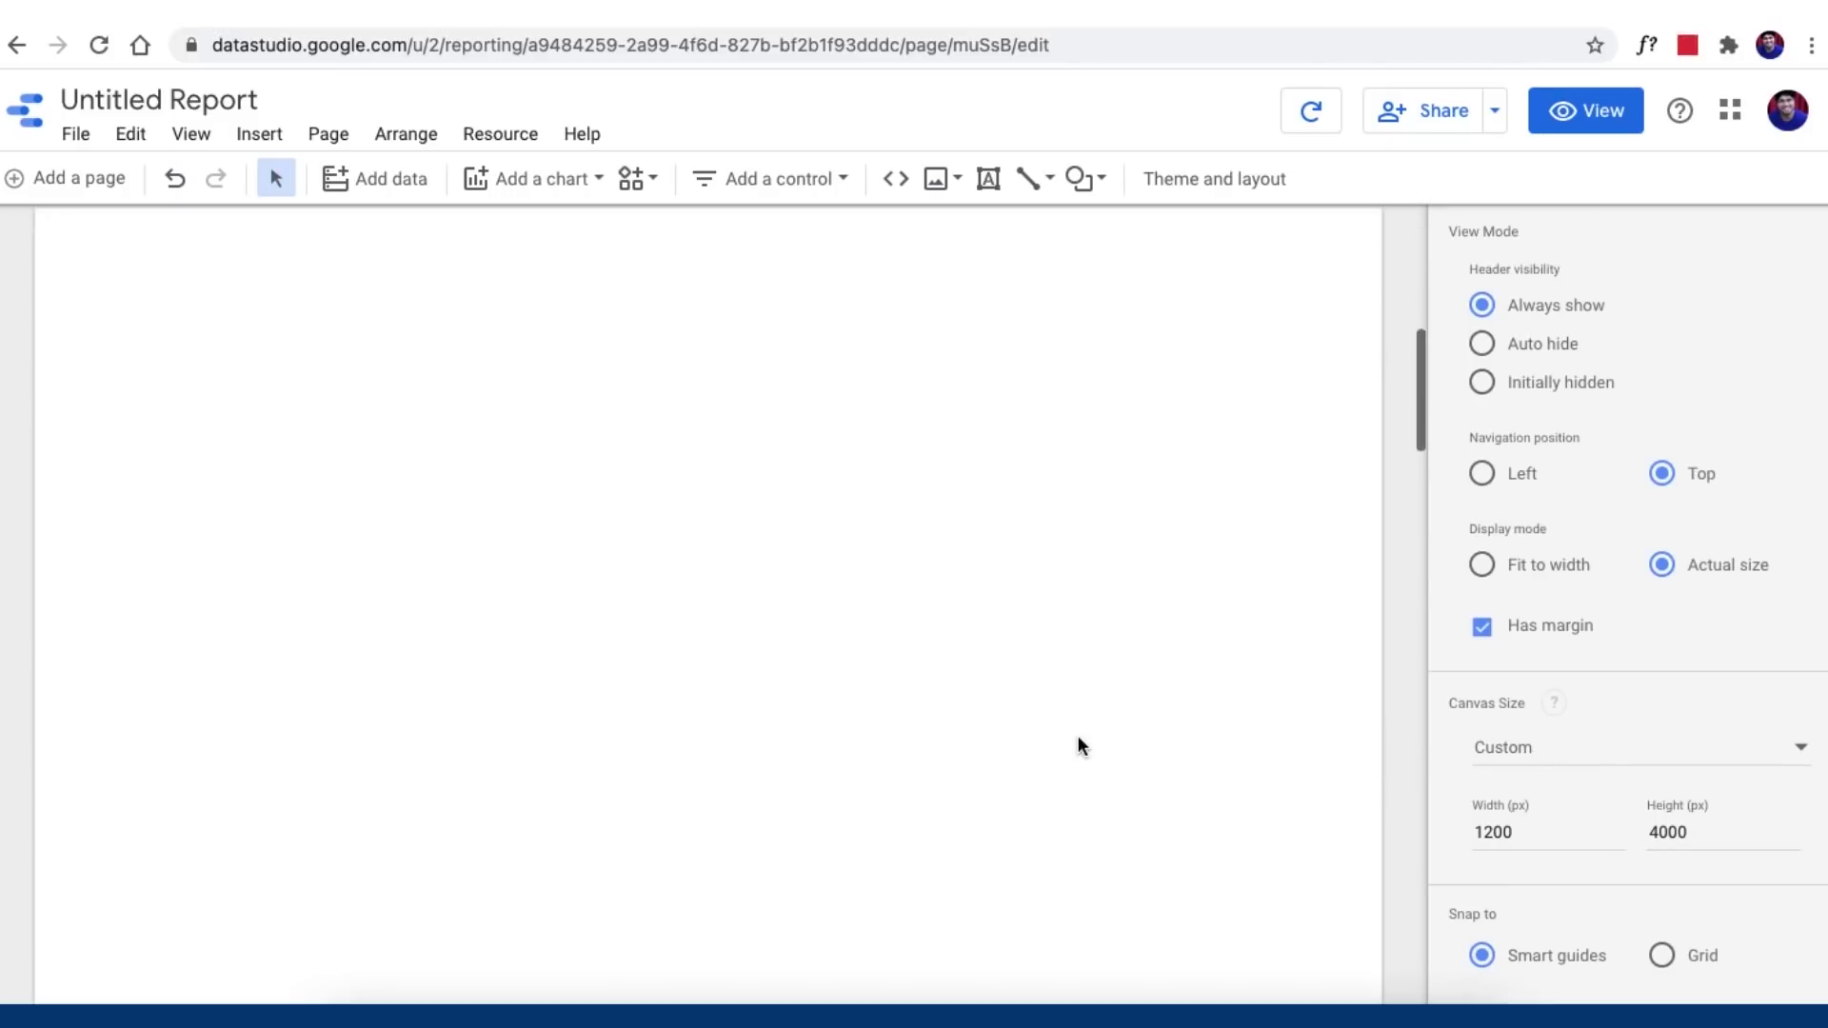
scroll(1078, 745, up, 5)
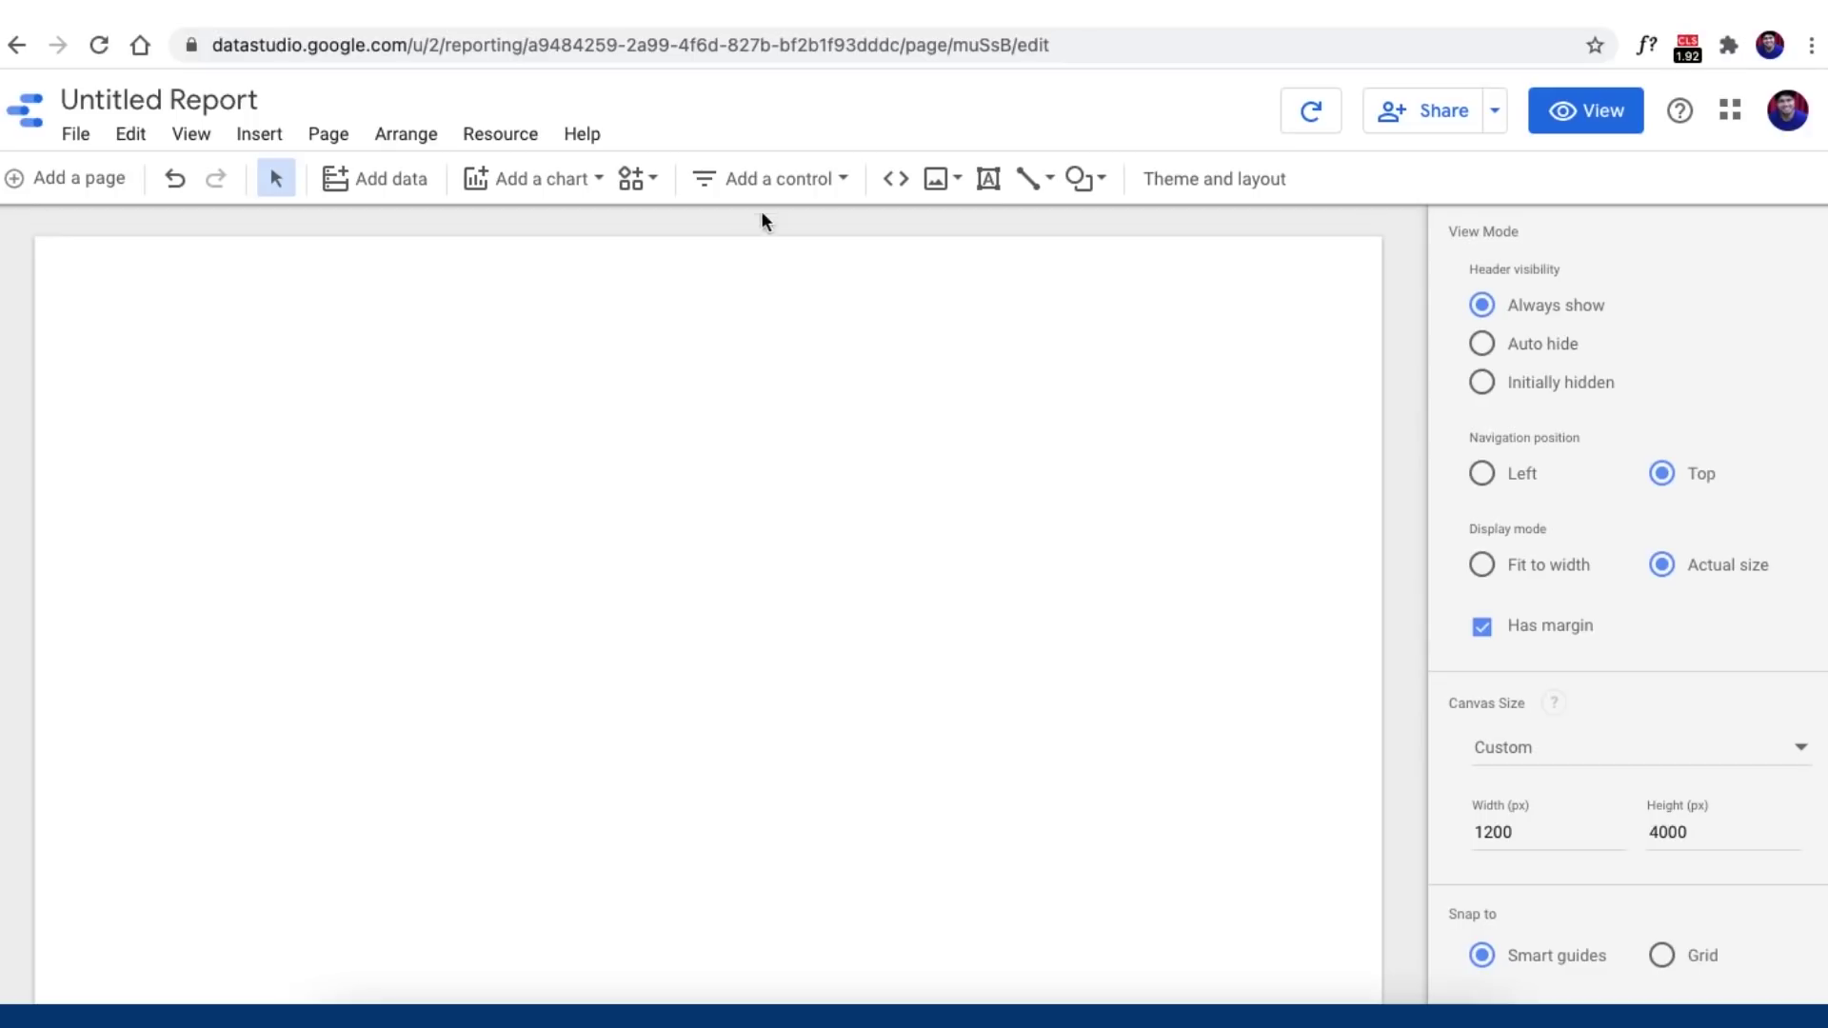
Step: Place a date range control near the upper-left corner of the report page
click(786, 189)
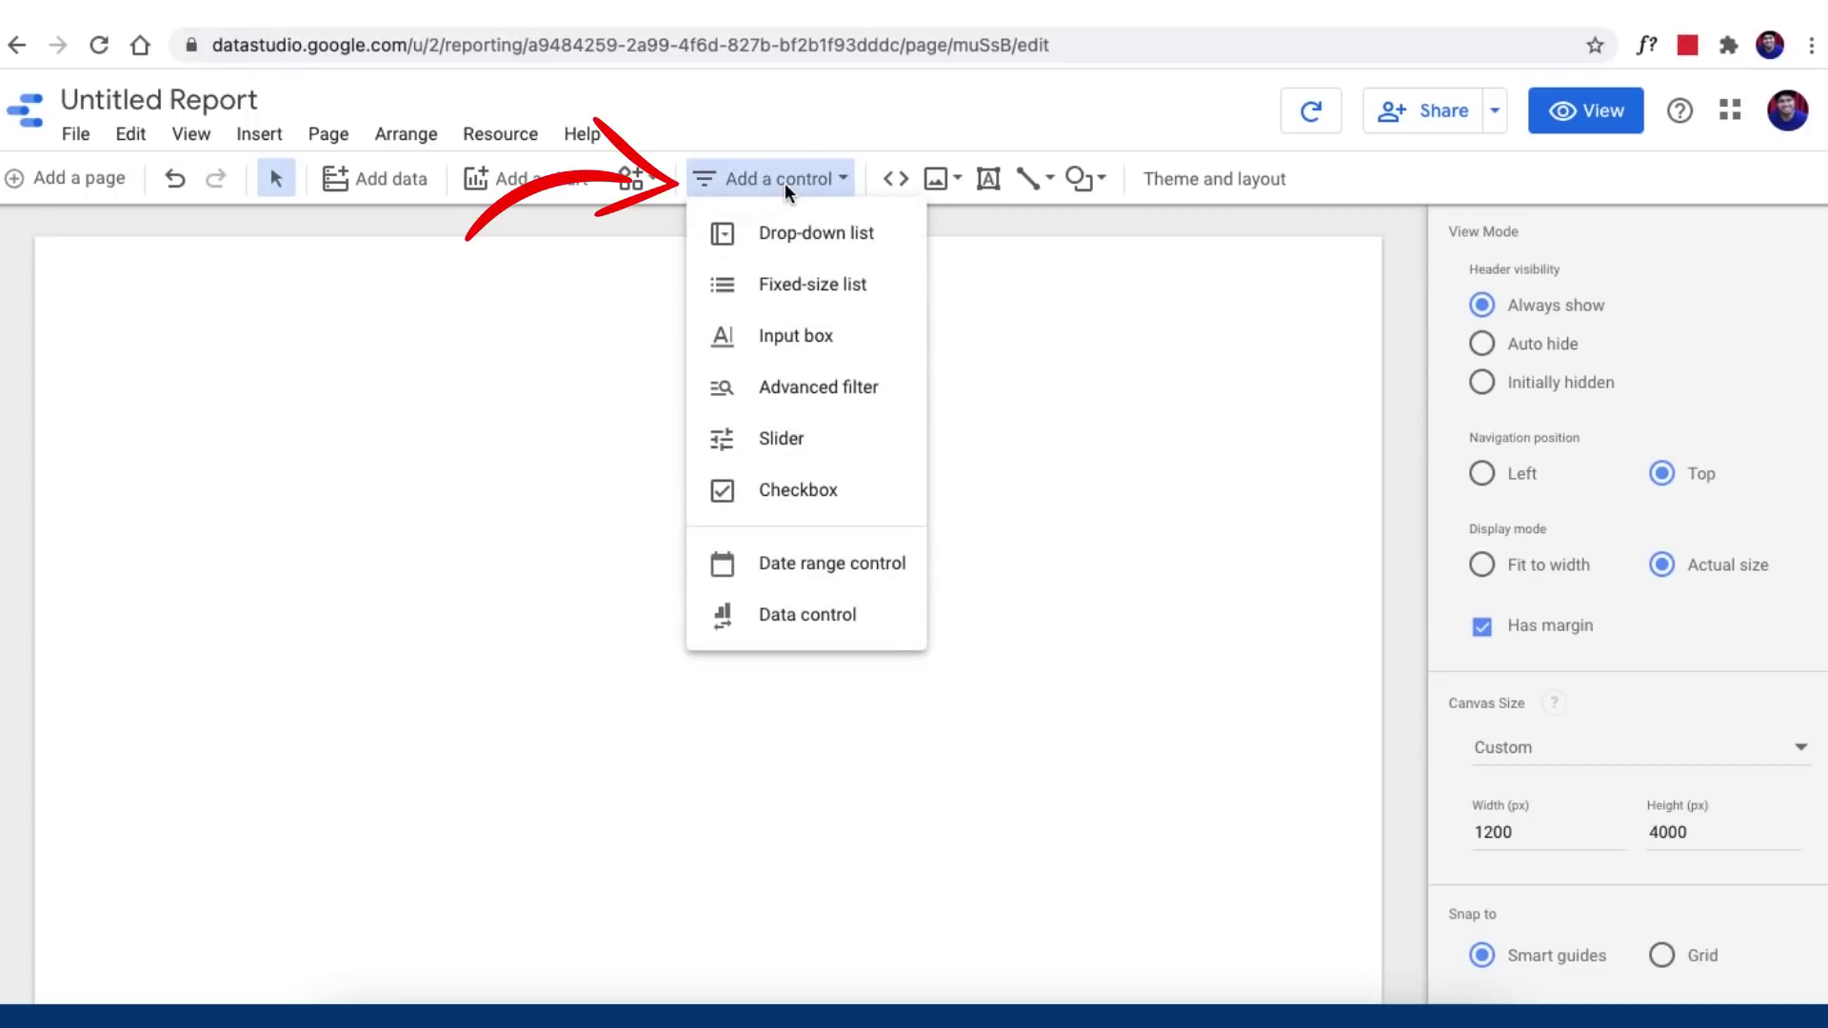
click(822, 568)
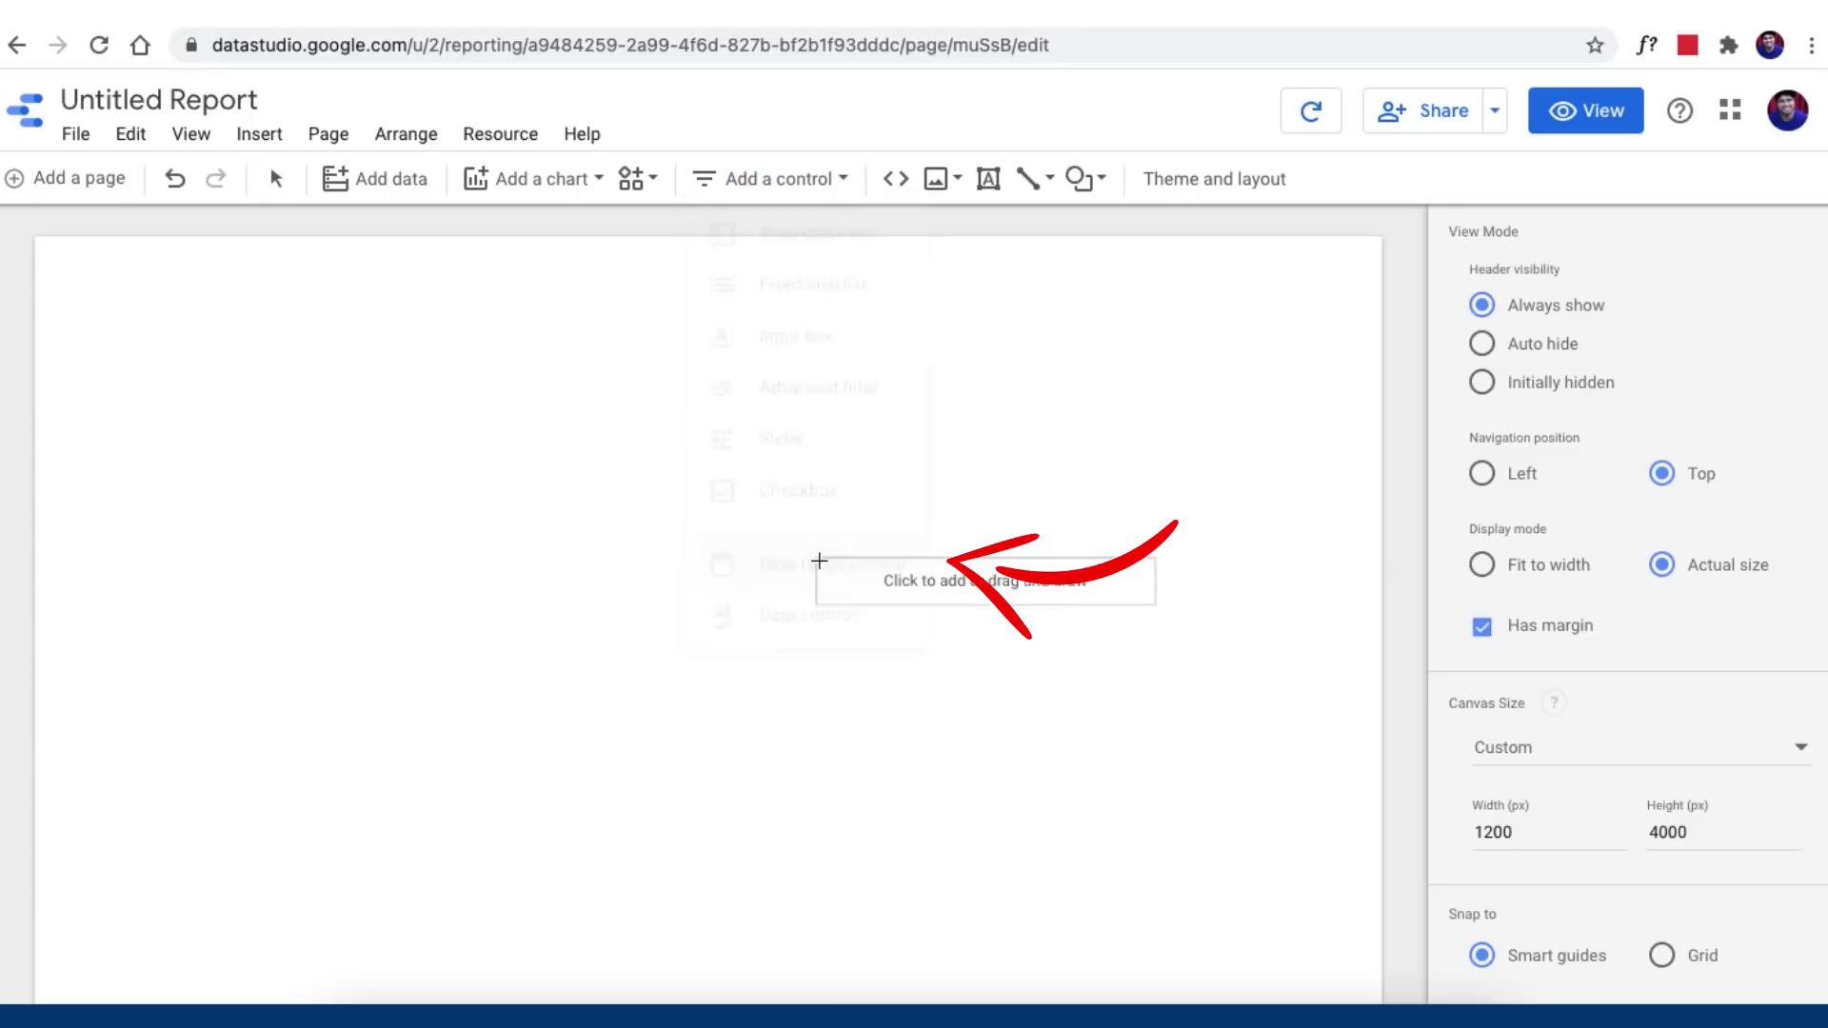
click(232, 318)
mouse_move(401, 361)
mouse_down()
mouse_move(399, 384)
mouse_move(409, 339)
mouse_up()
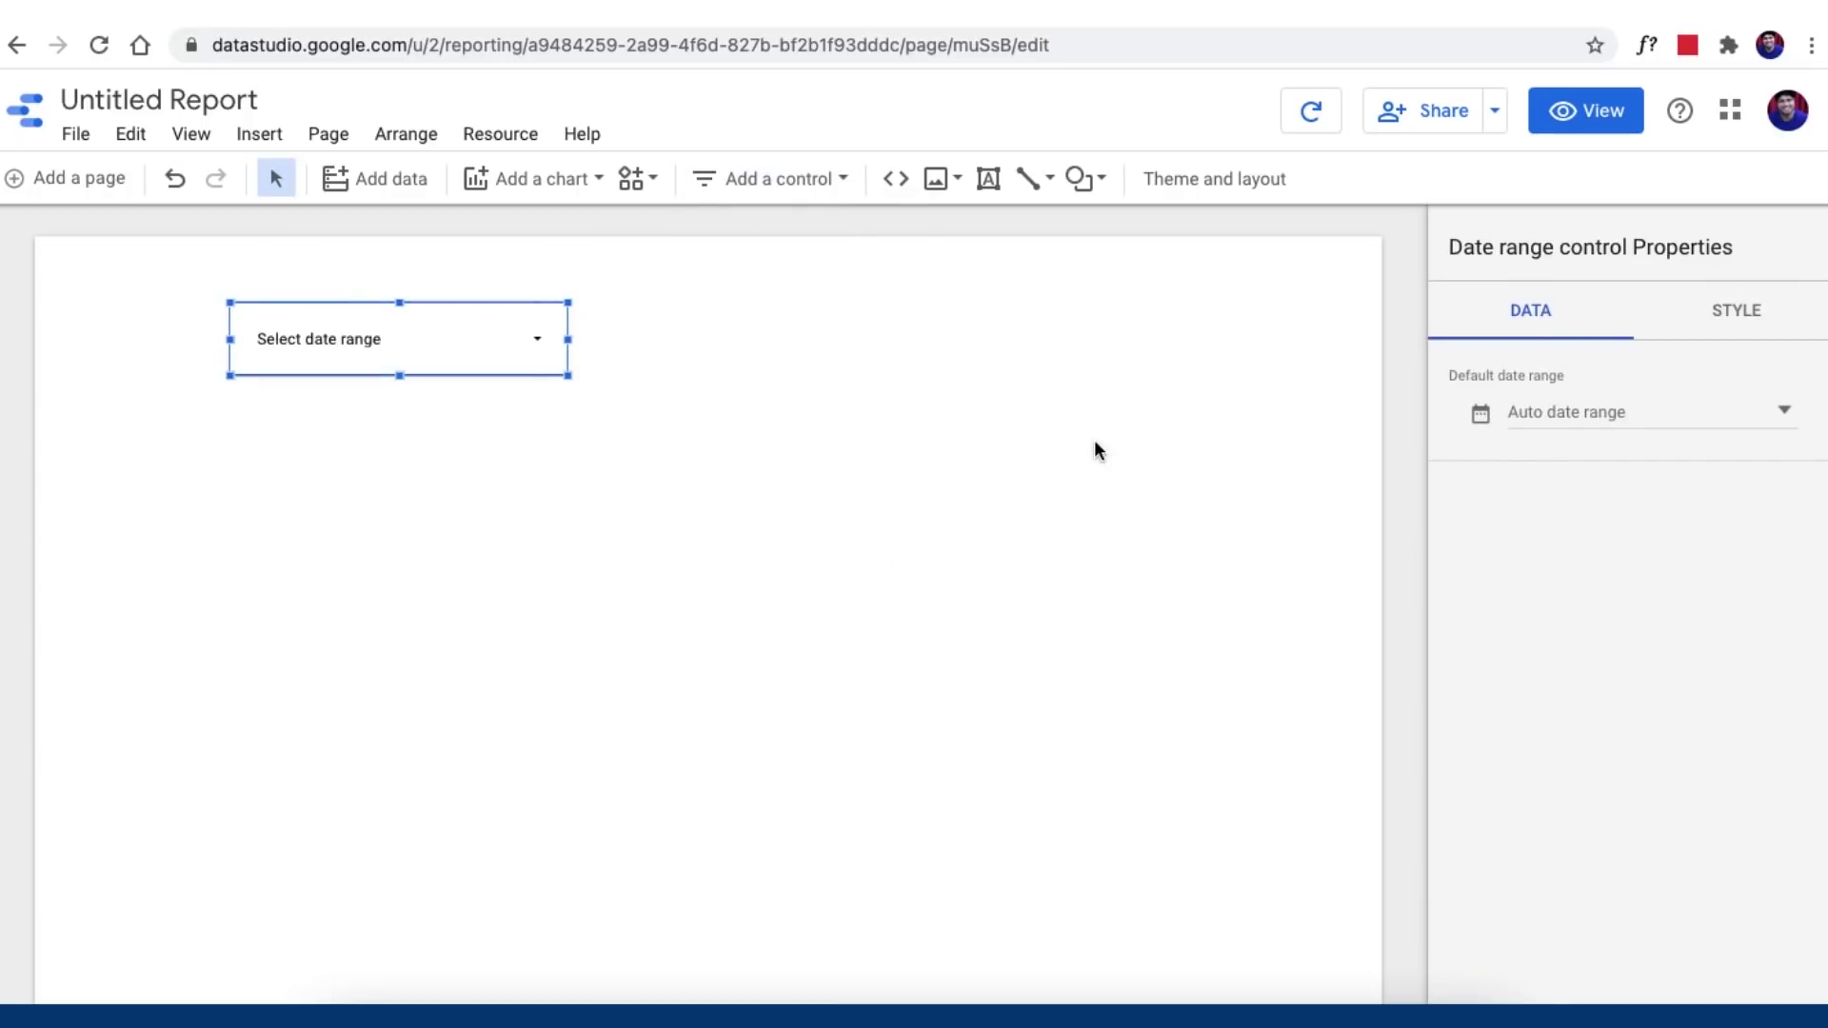
Step: Switch the date range control's default date range to Advanced
click(1611, 417)
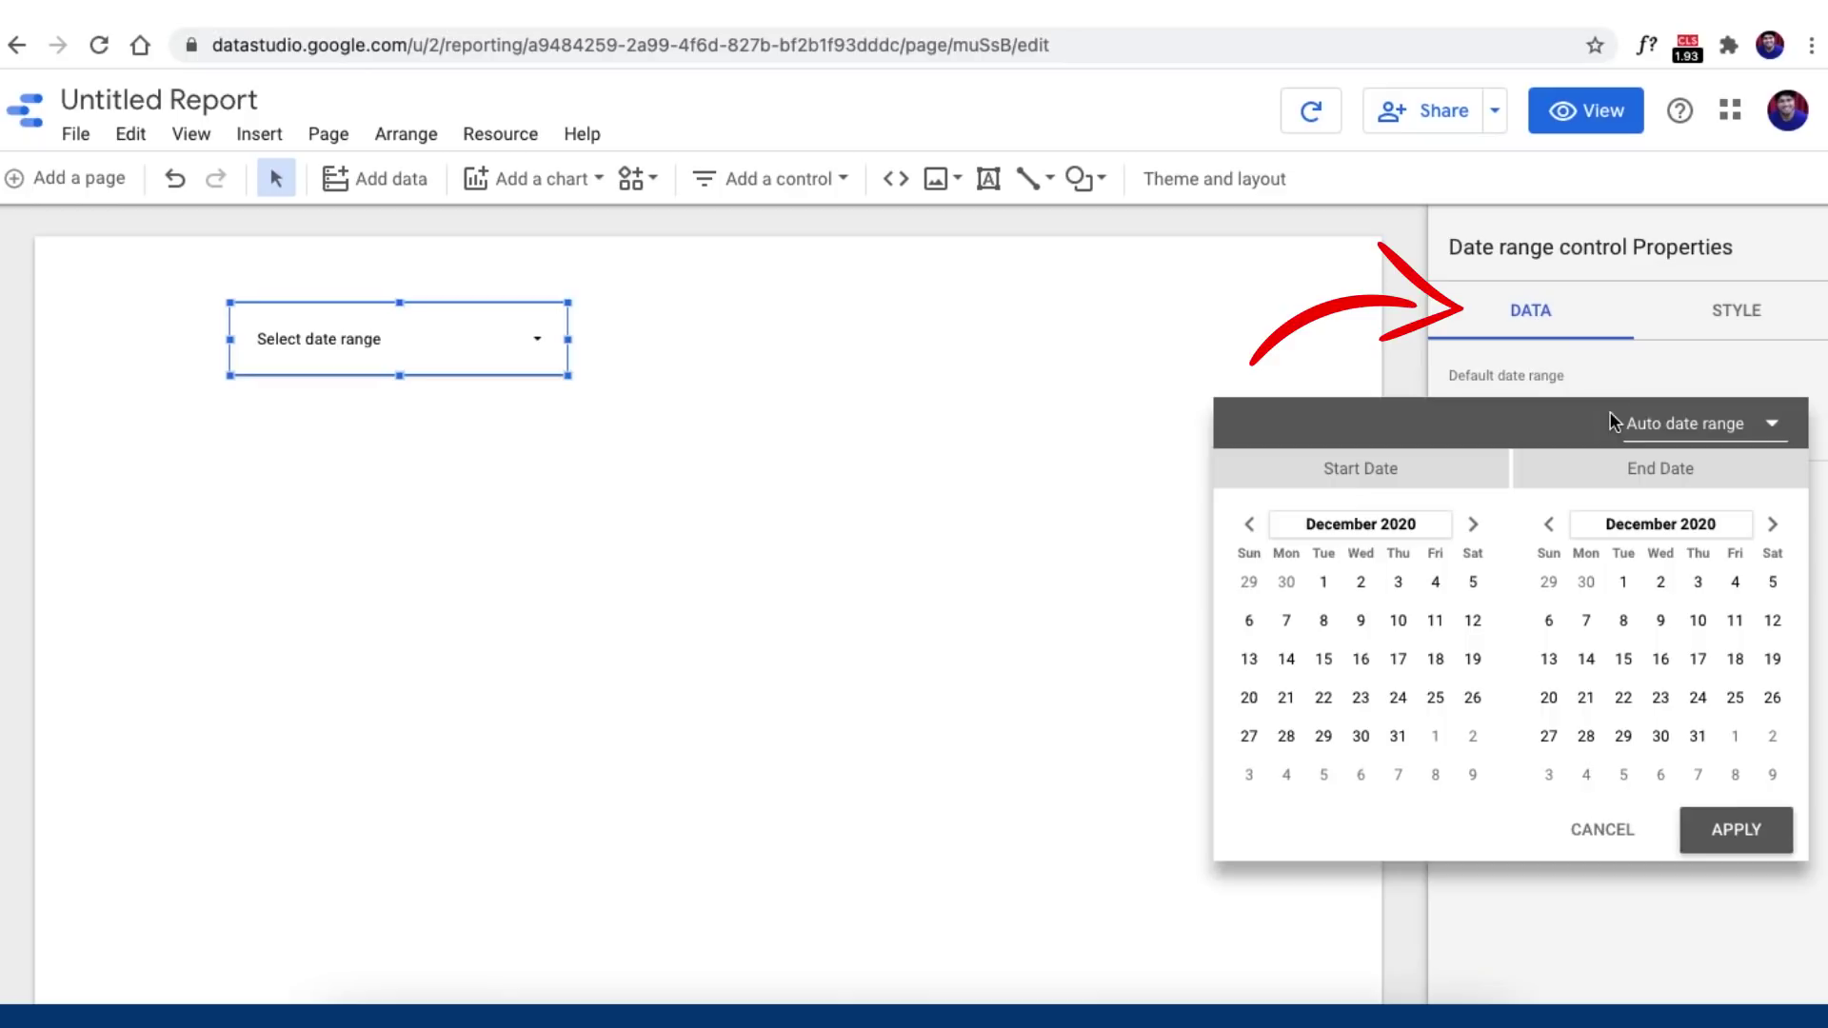
click(1632, 420)
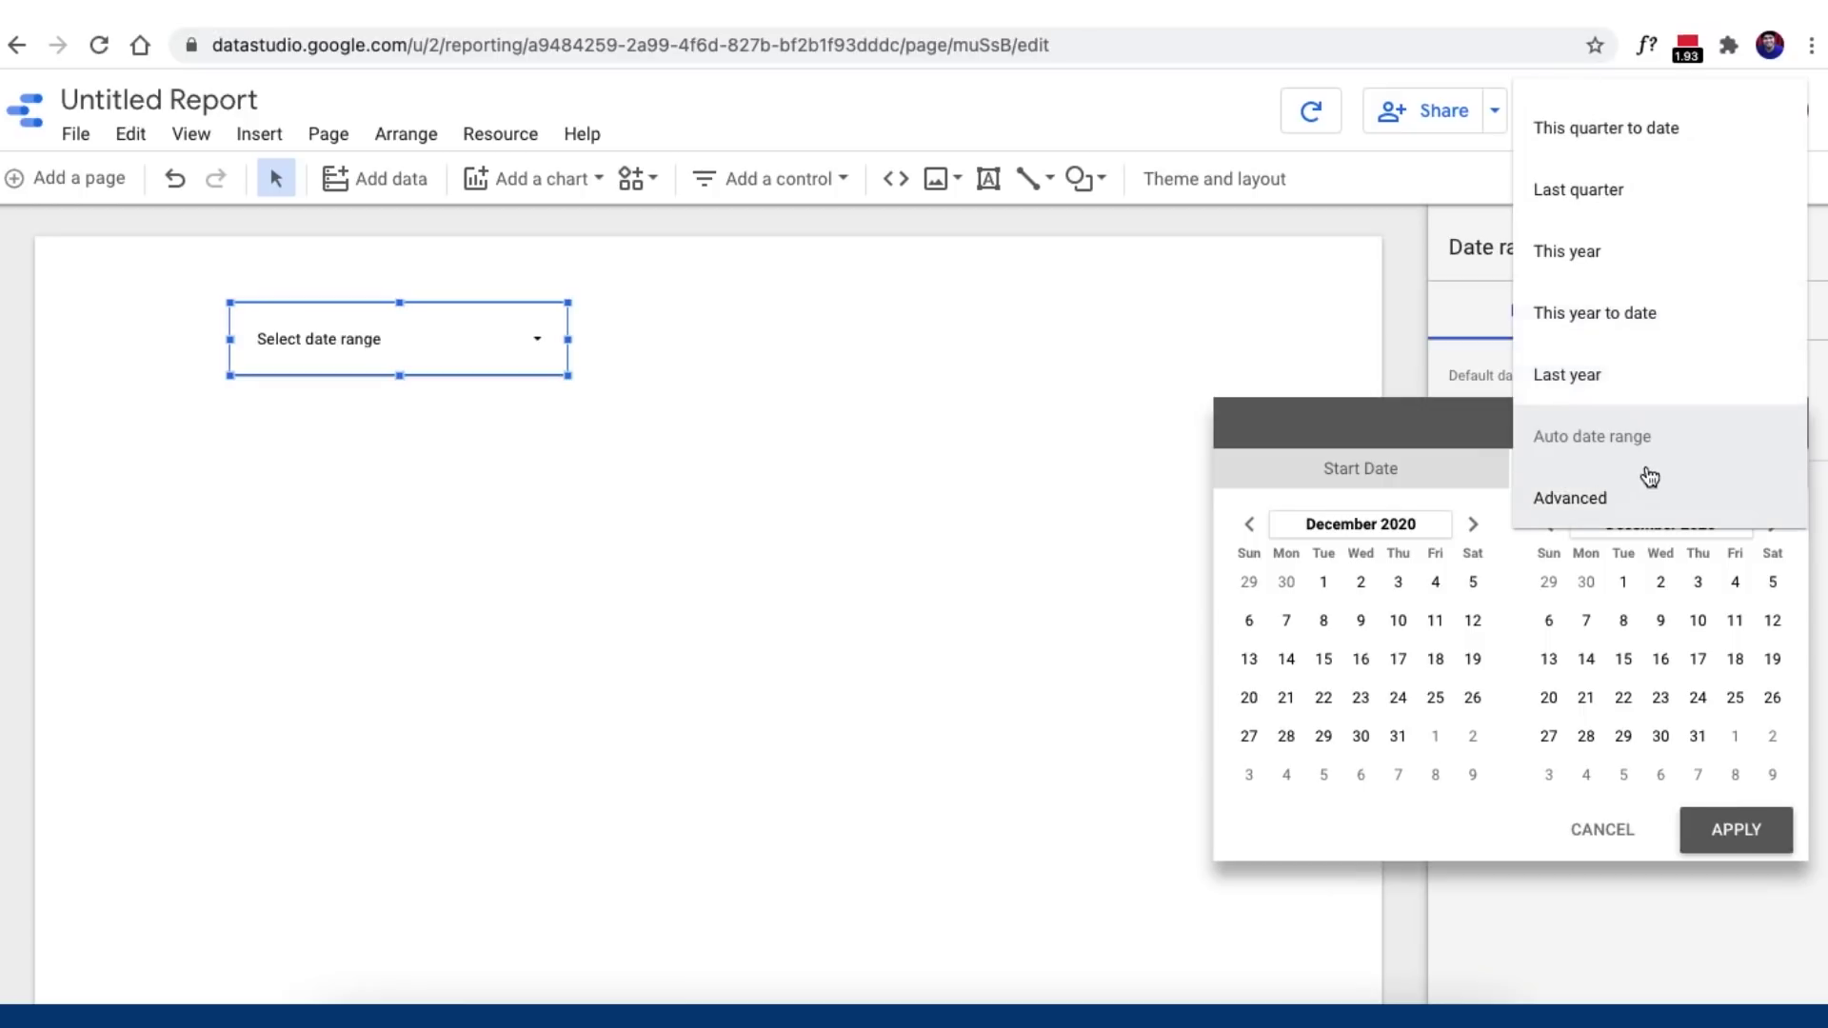
click(1616, 500)
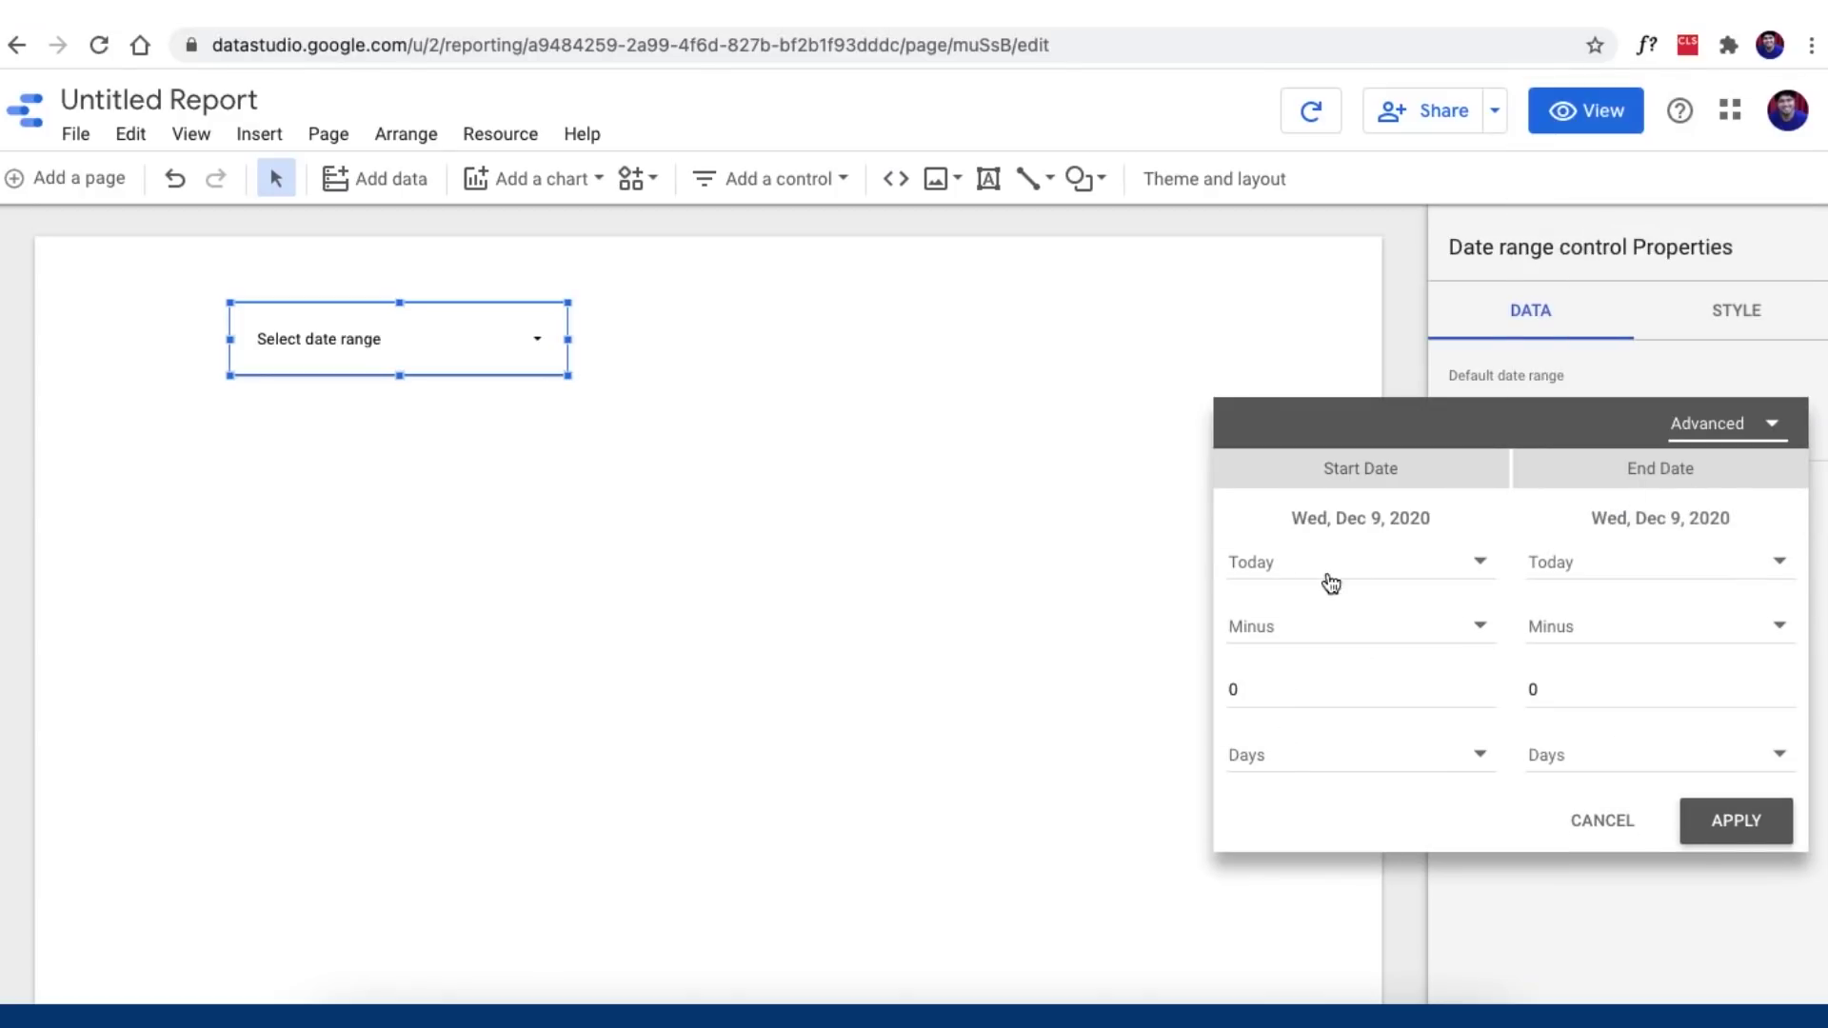
click(1414, 569)
click(1334, 514)
click(1565, 566)
click(1566, 510)
click(1322, 628)
click(1320, 626)
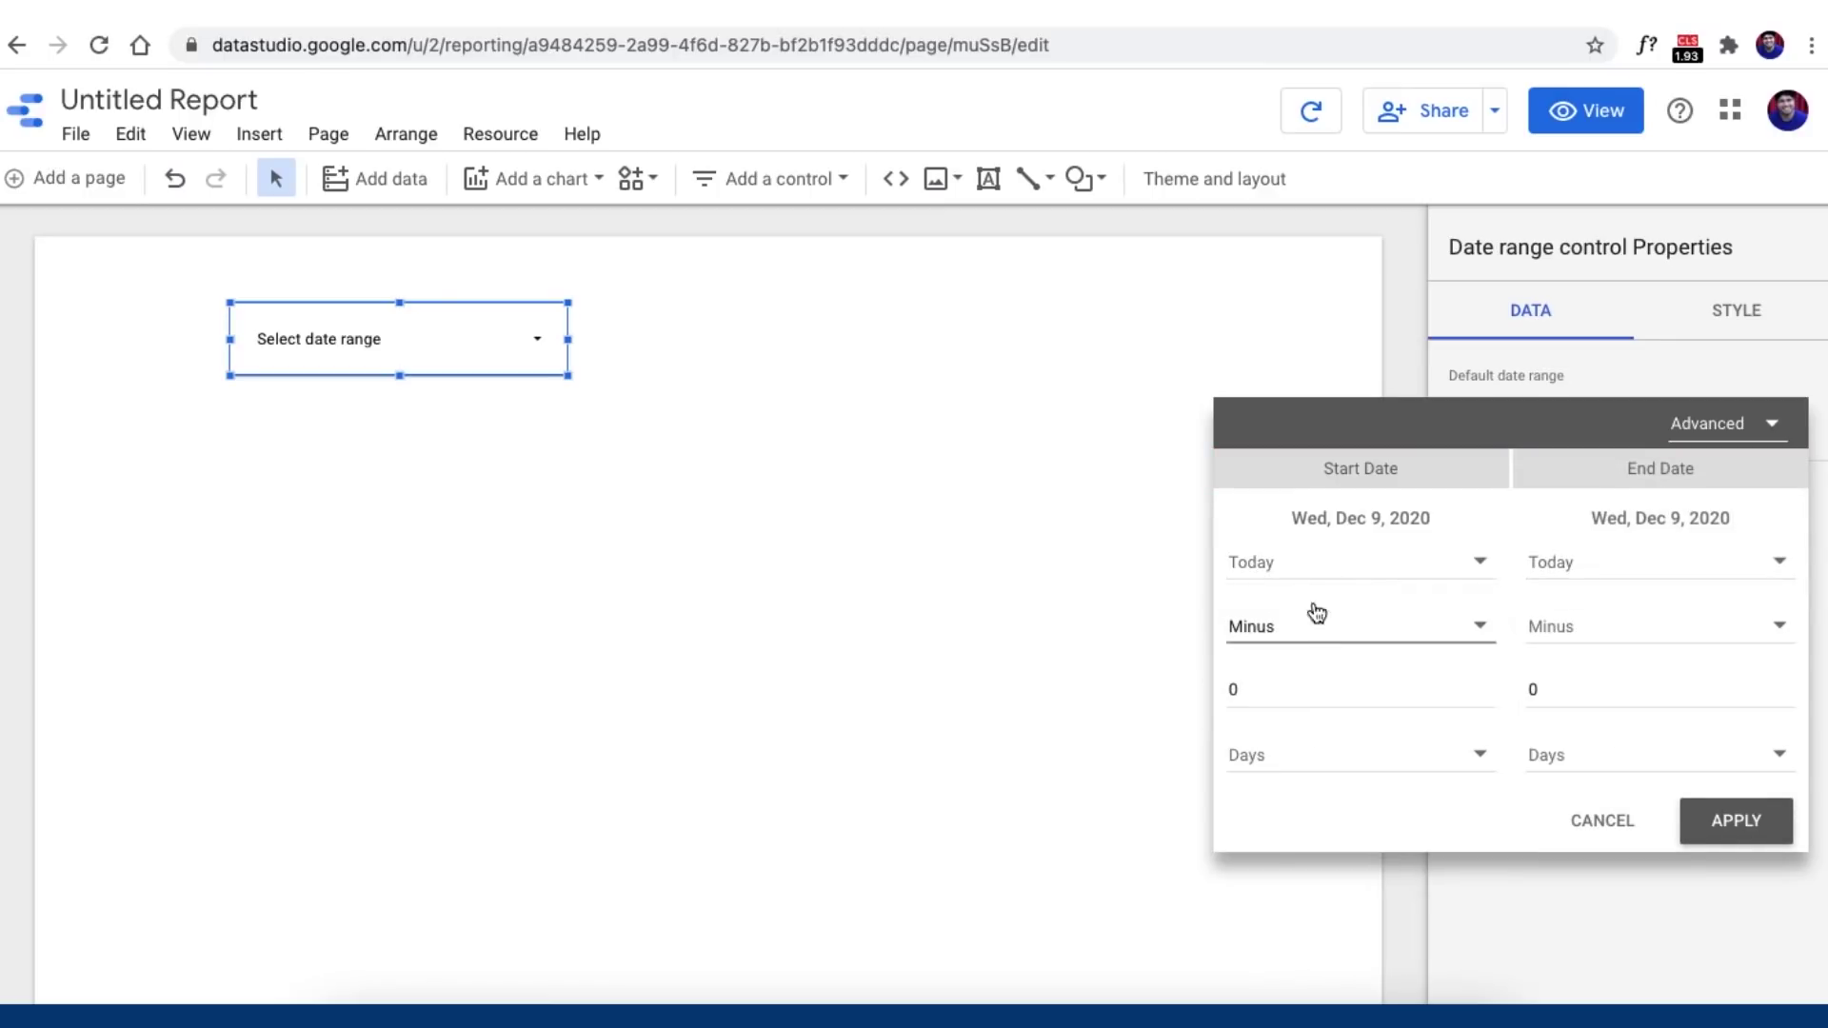
Step: Apply a default date range that starts at today minus 6 days and ends at today minus 2 days
click(1589, 687)
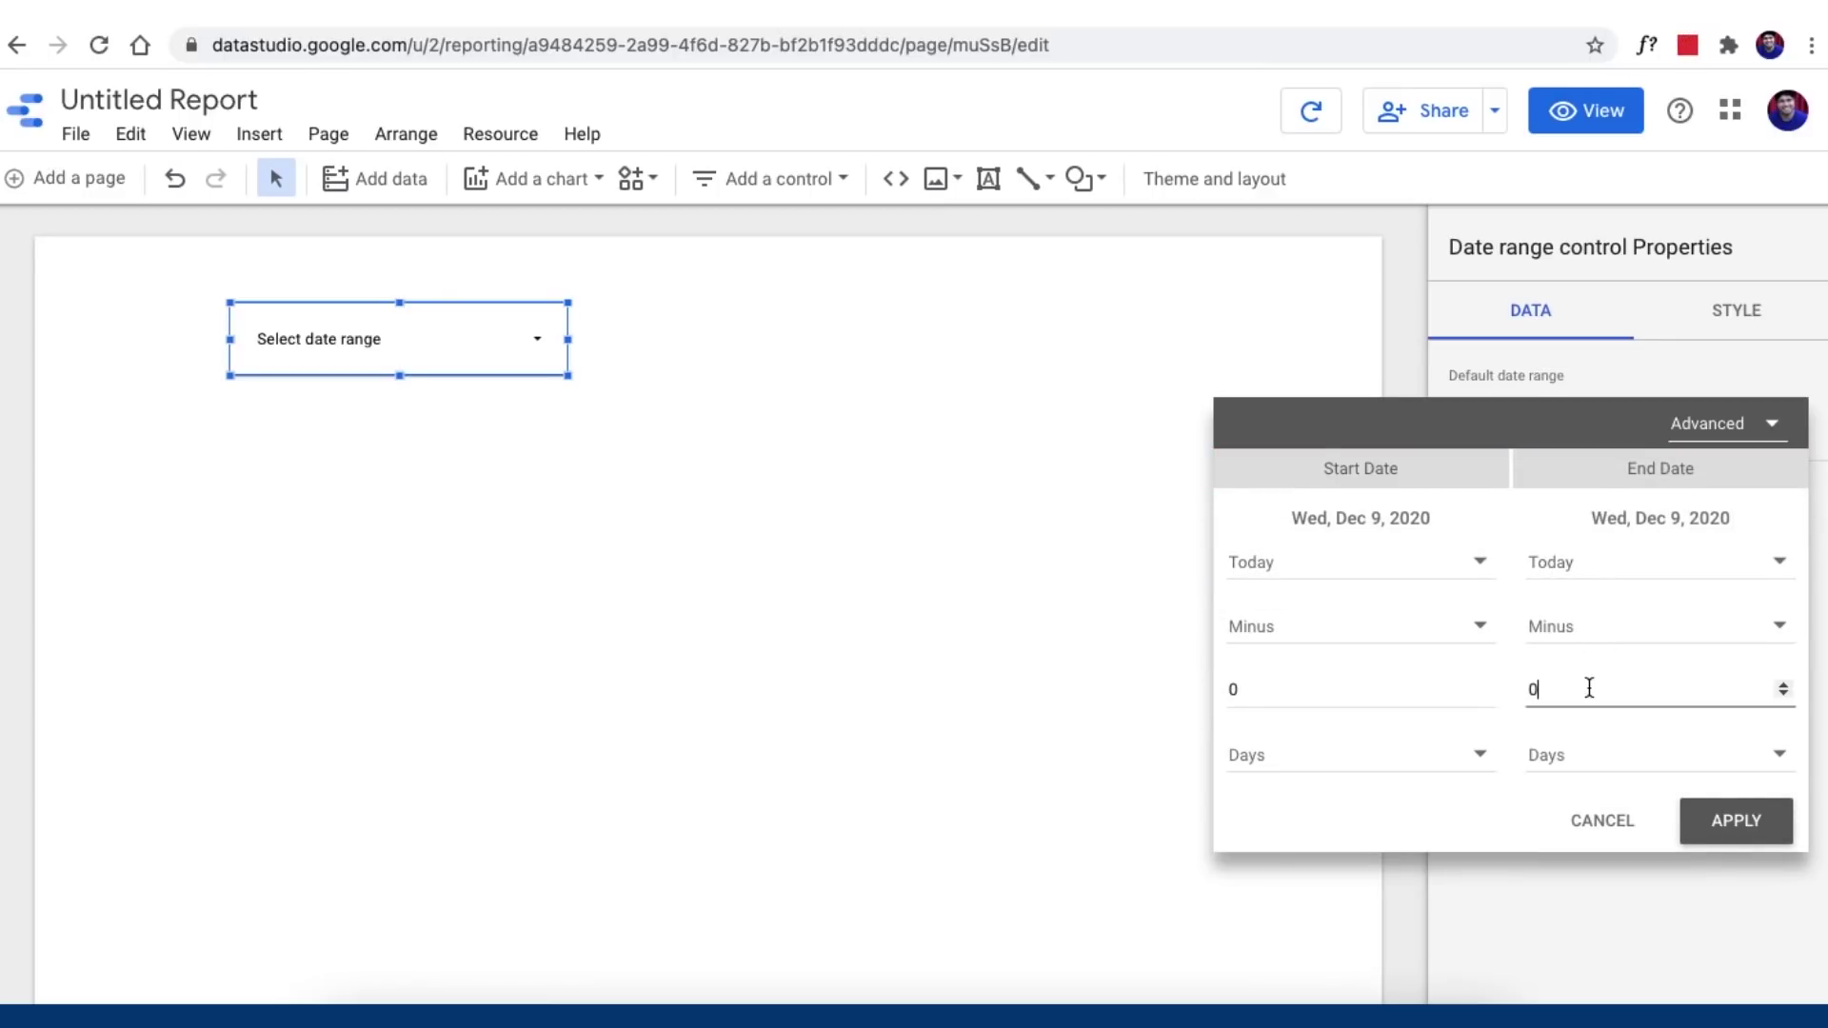
key(BackSpace)
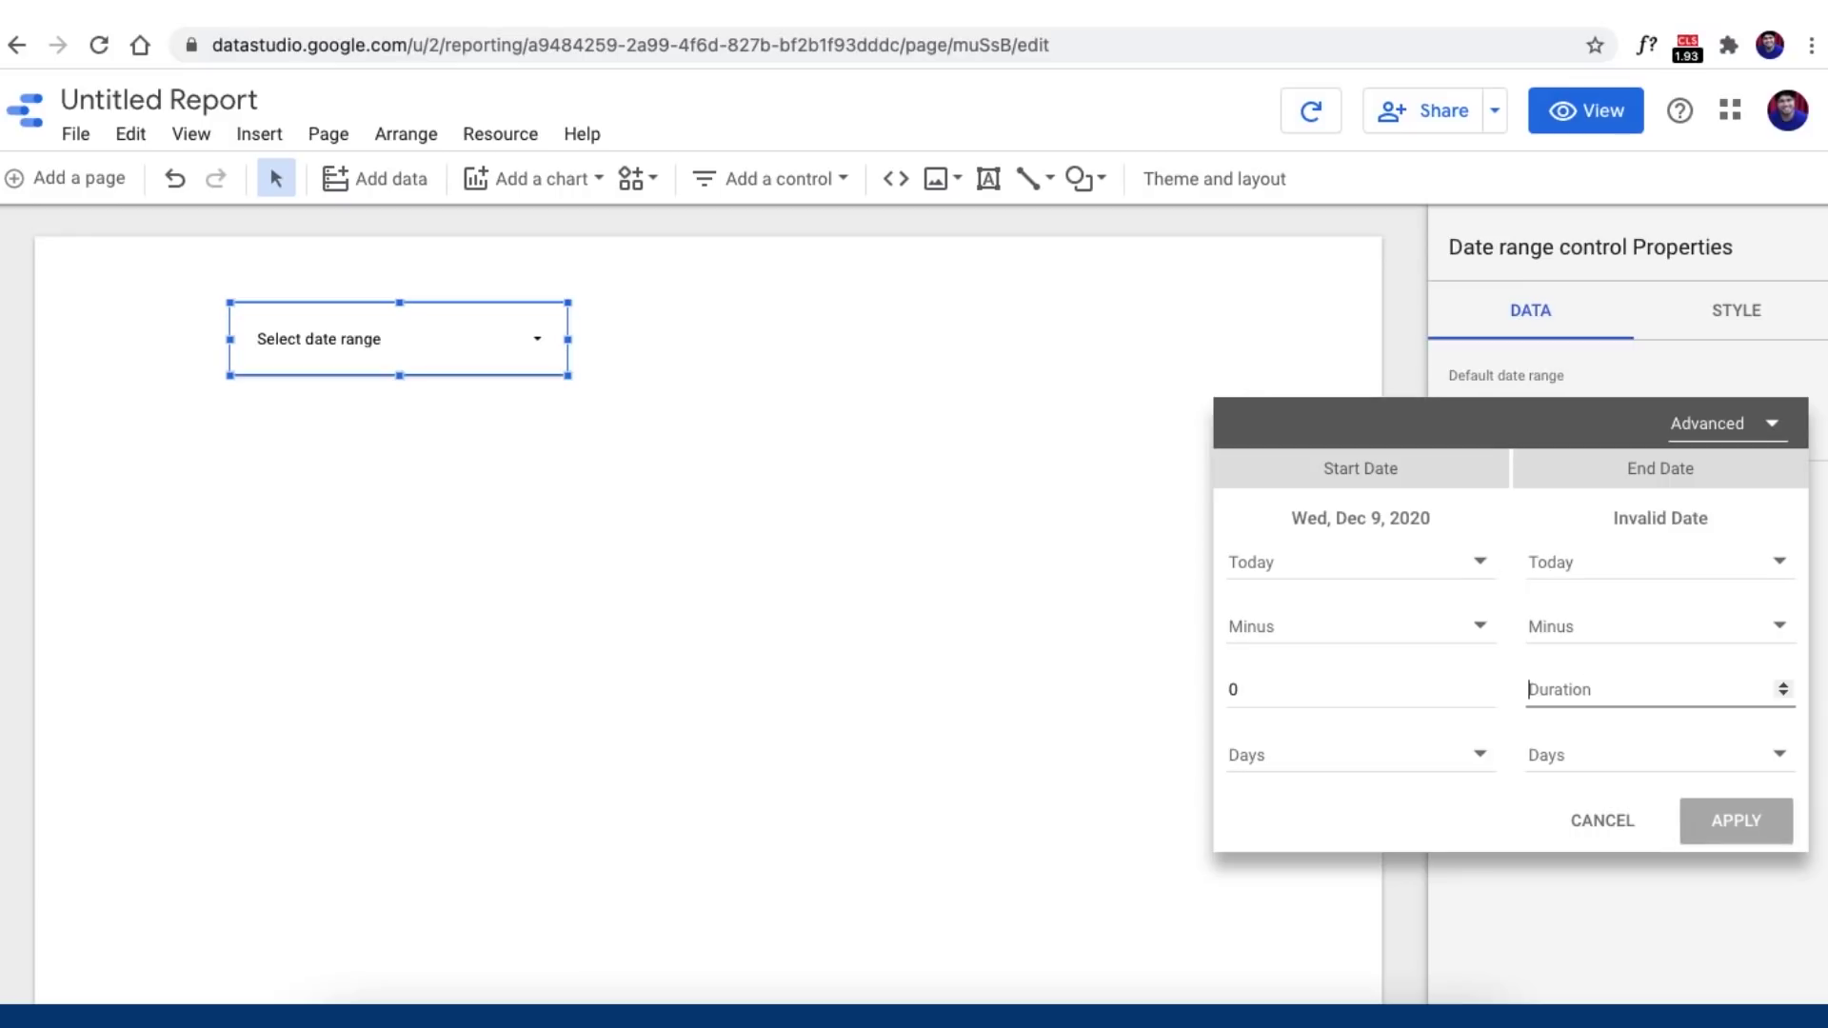
text(2)
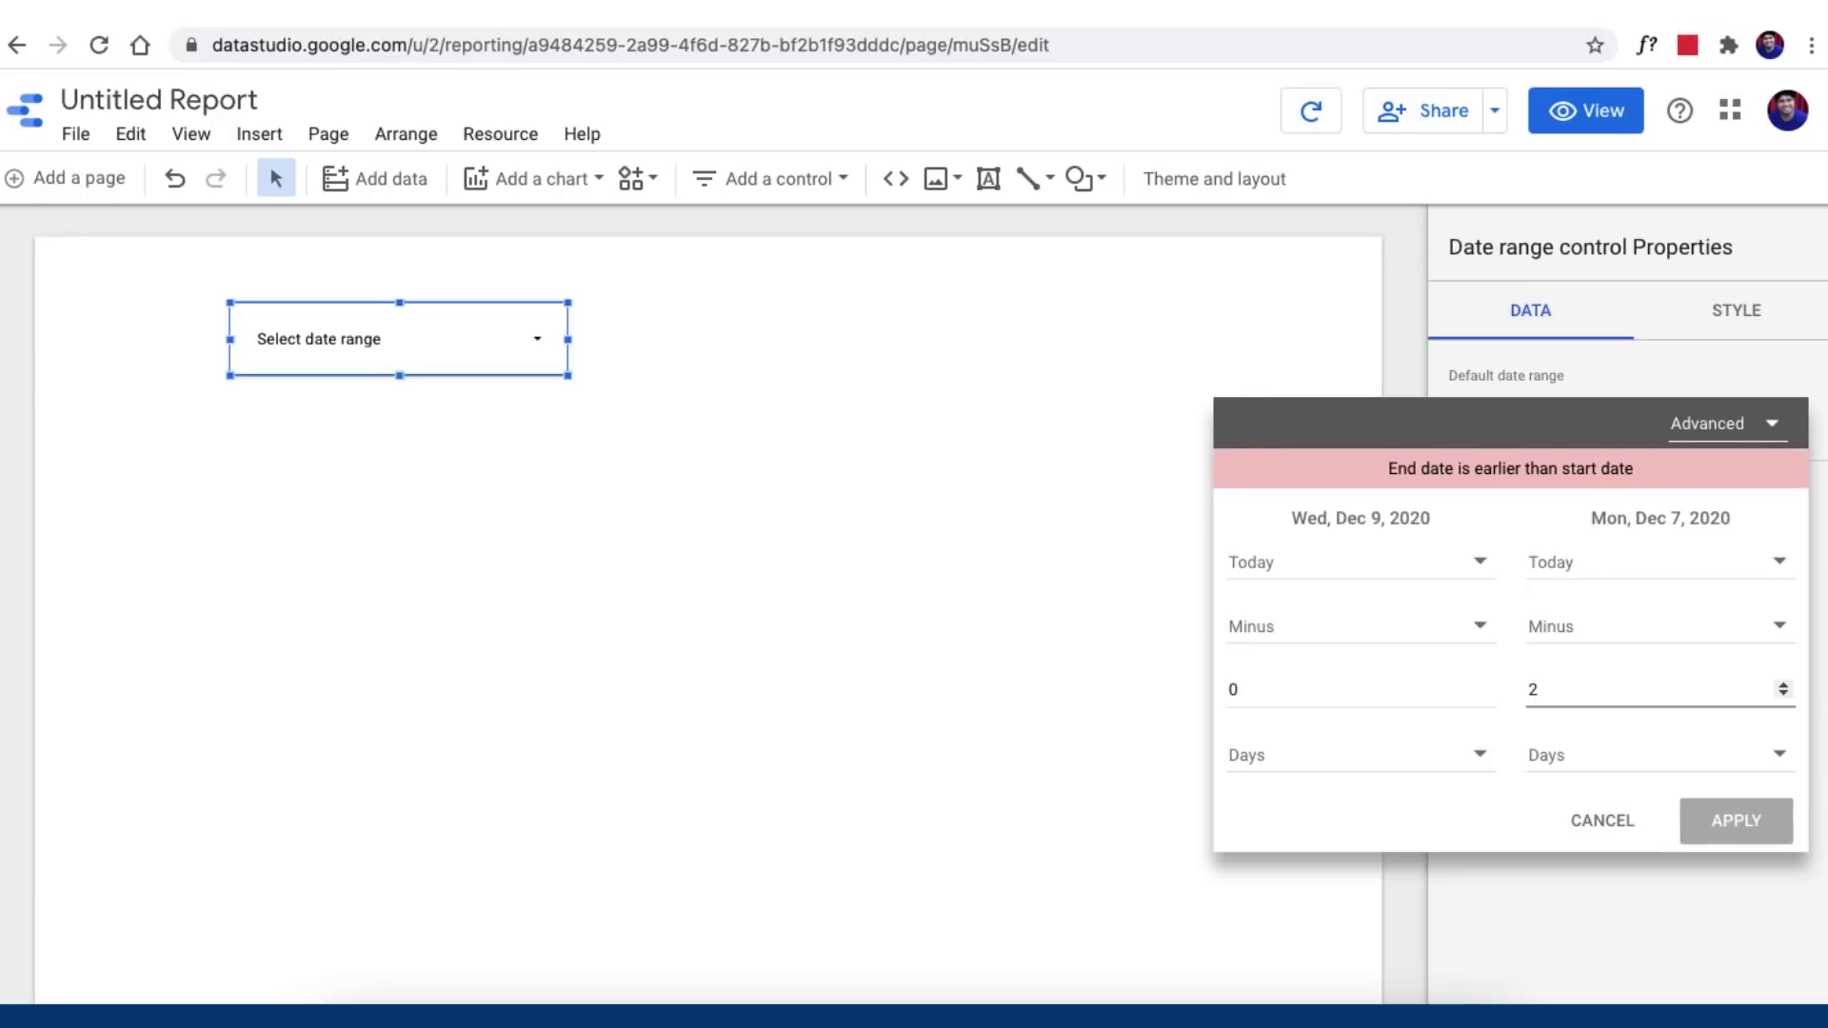
click(1297, 687)
key(BackSpace)
text(6)
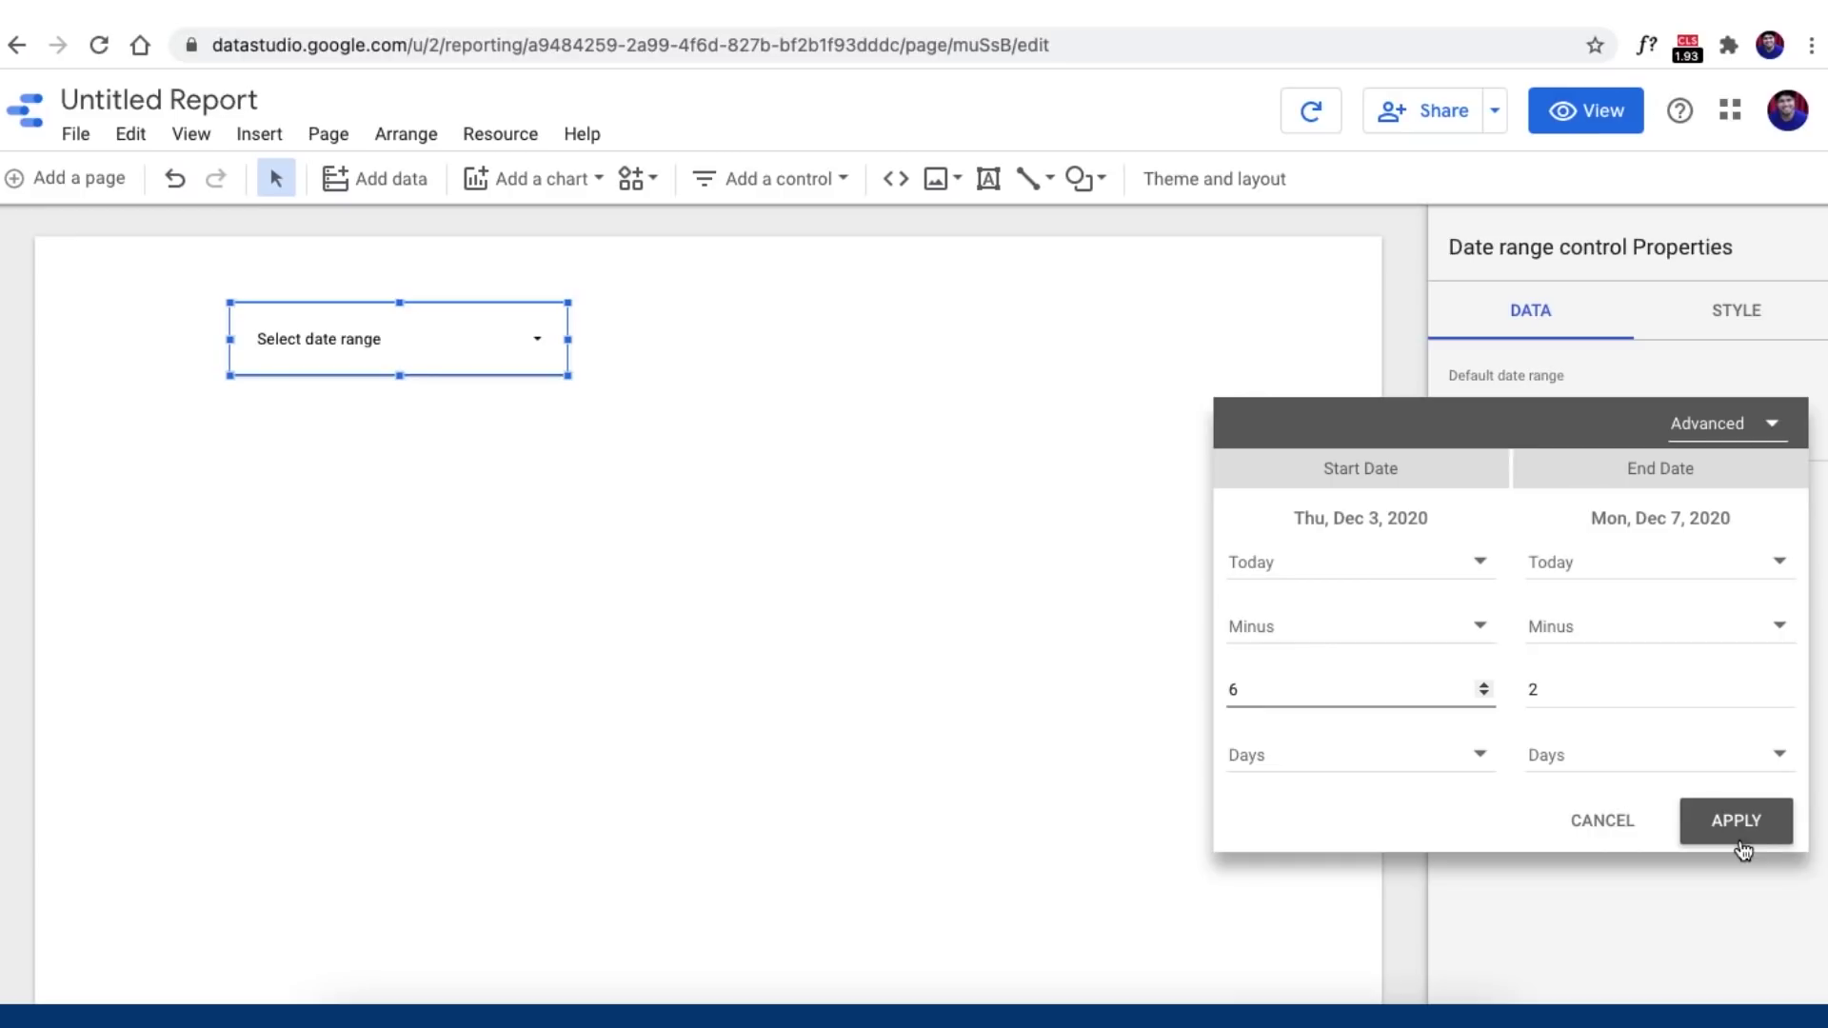
click(1740, 830)
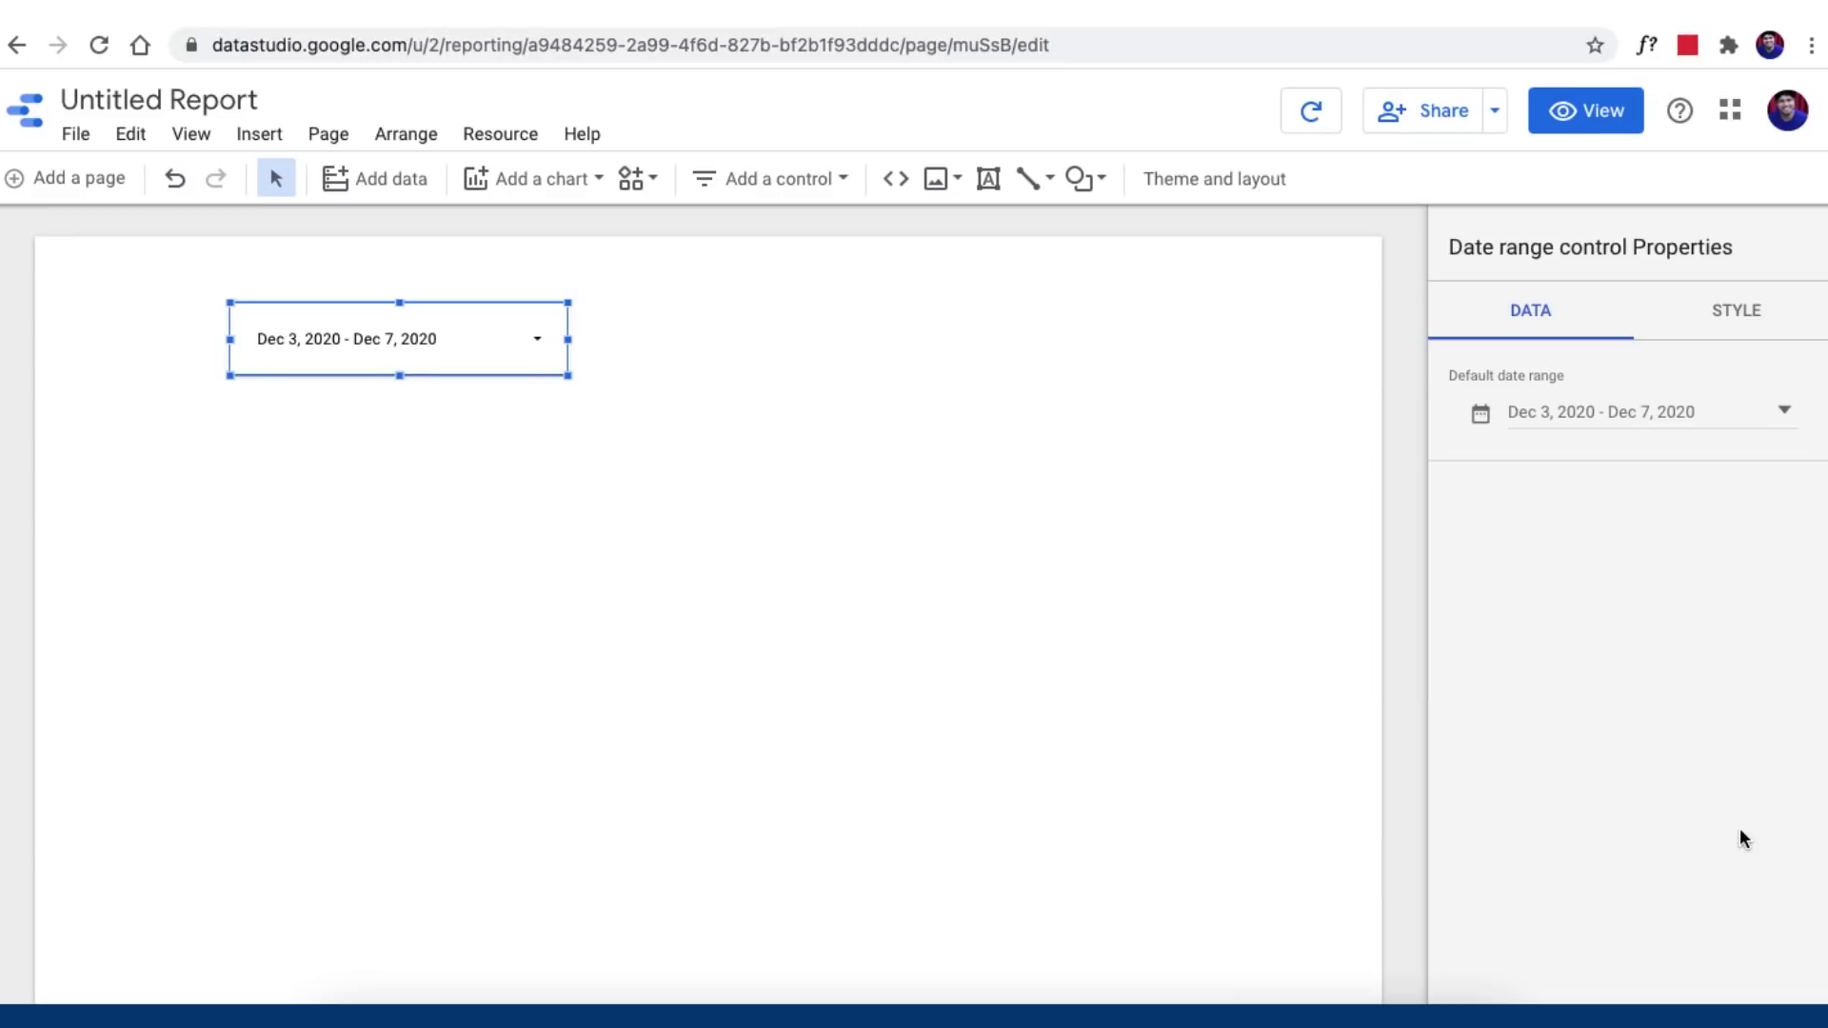
Step: Move the date range control slightly closer to the page's upper-left corner
click(1234, 610)
drag(416, 343, 373, 332)
click(660, 280)
Step: Add a drop-down list control beside the date range control and set its control field to Query
click(801, 180)
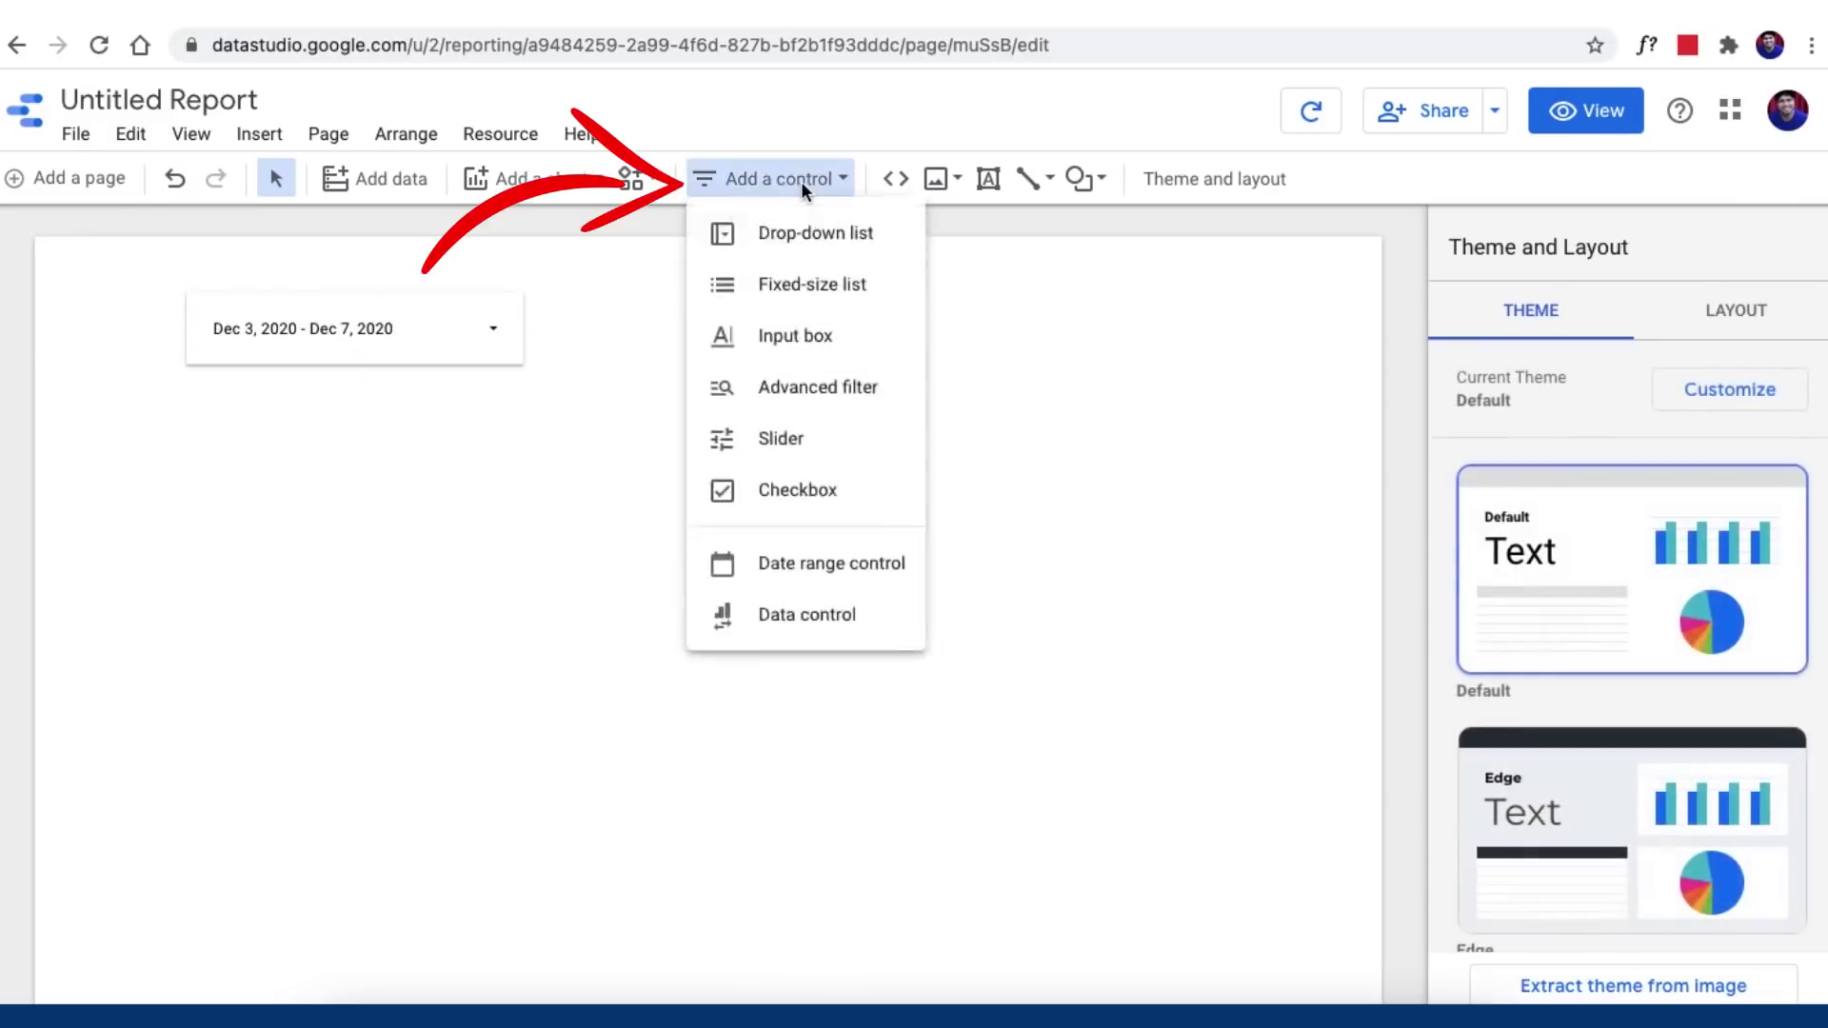
click(802, 234)
click(609, 301)
drag(1705, 543, 1537, 514)
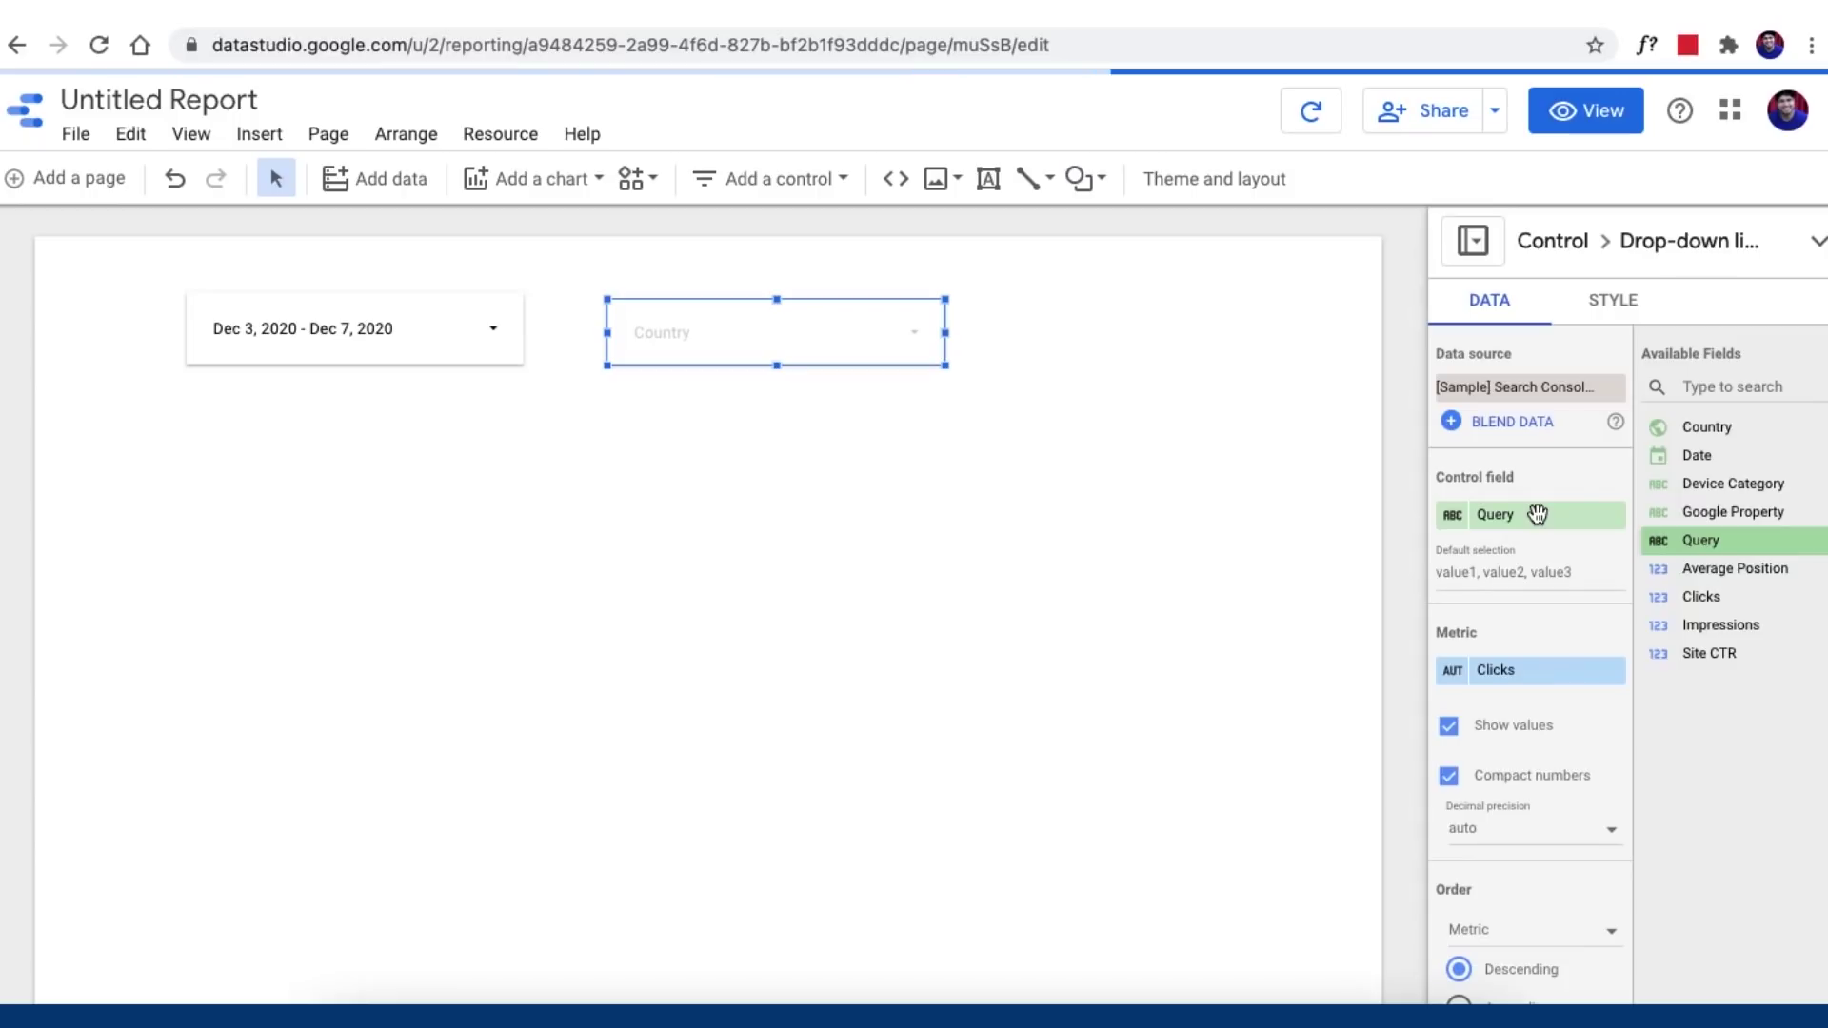
Step: Duplicate the Query drop-down, place the copy to its right, and set its control field to Device Category
right_click(863, 354)
click(918, 639)
drag(846, 357, 1052, 336)
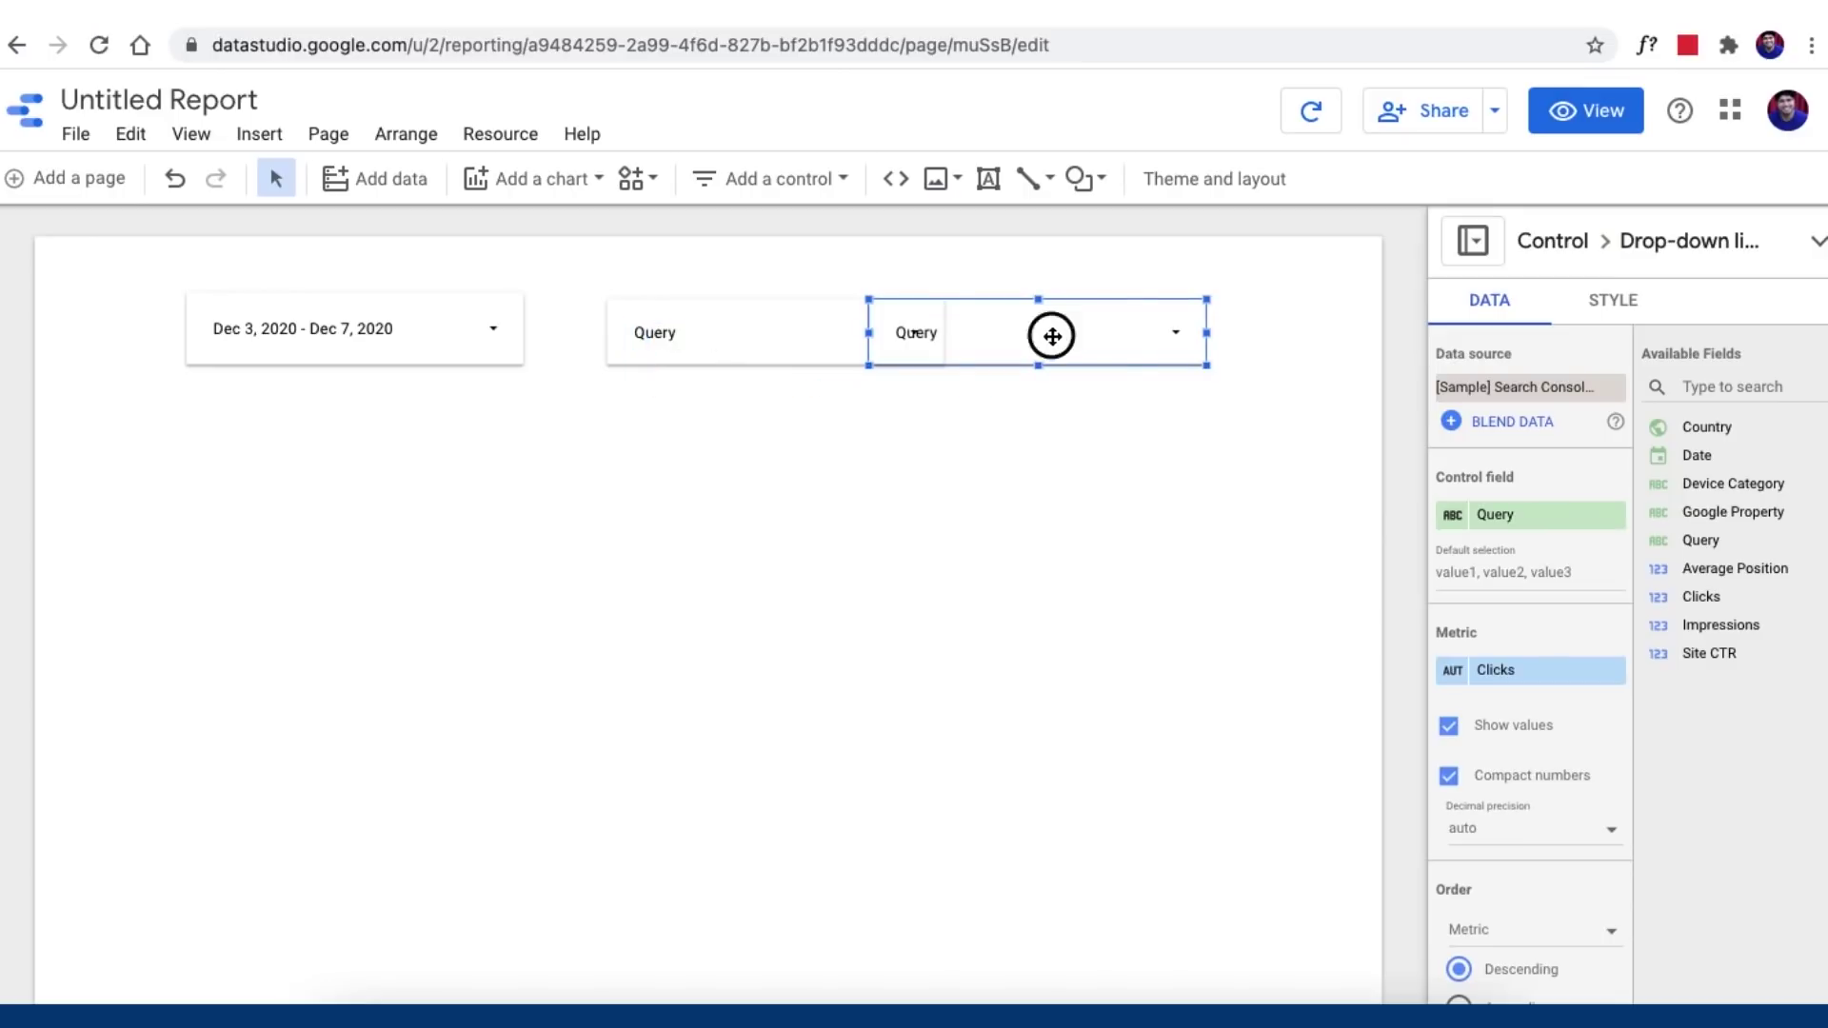
drag(1704, 484, 1502, 526)
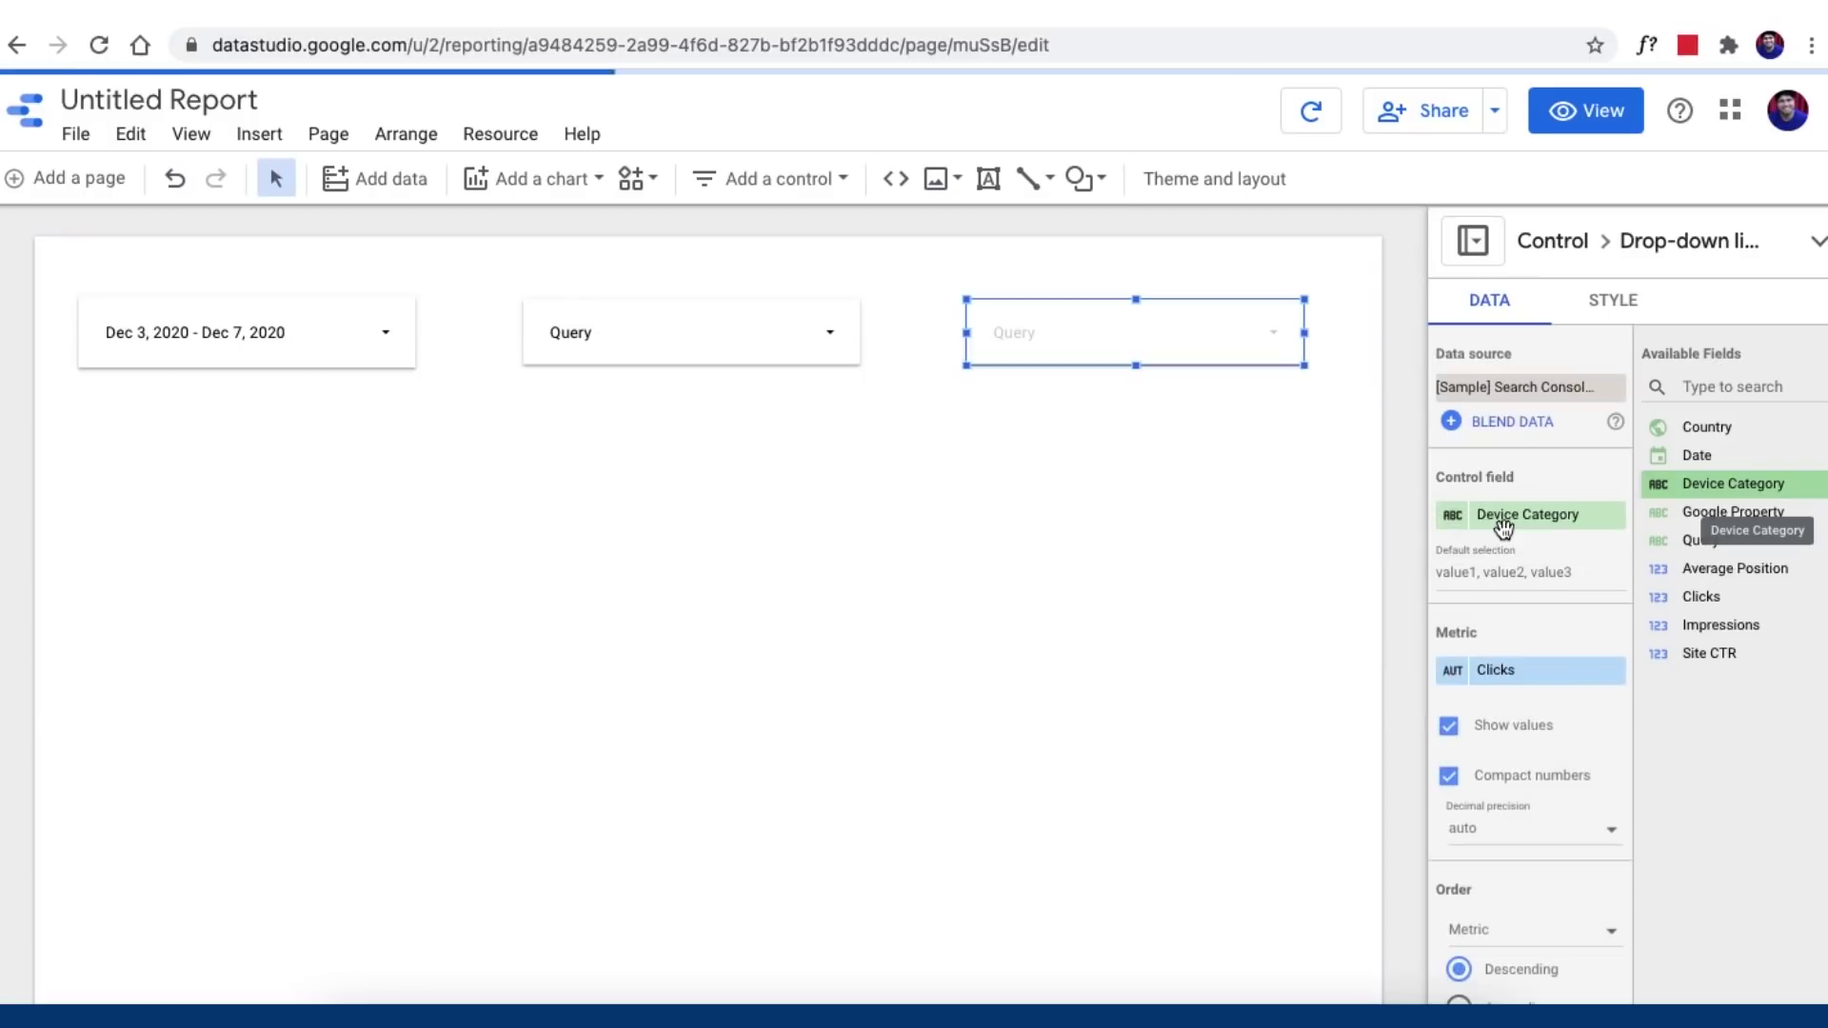
click(1014, 493)
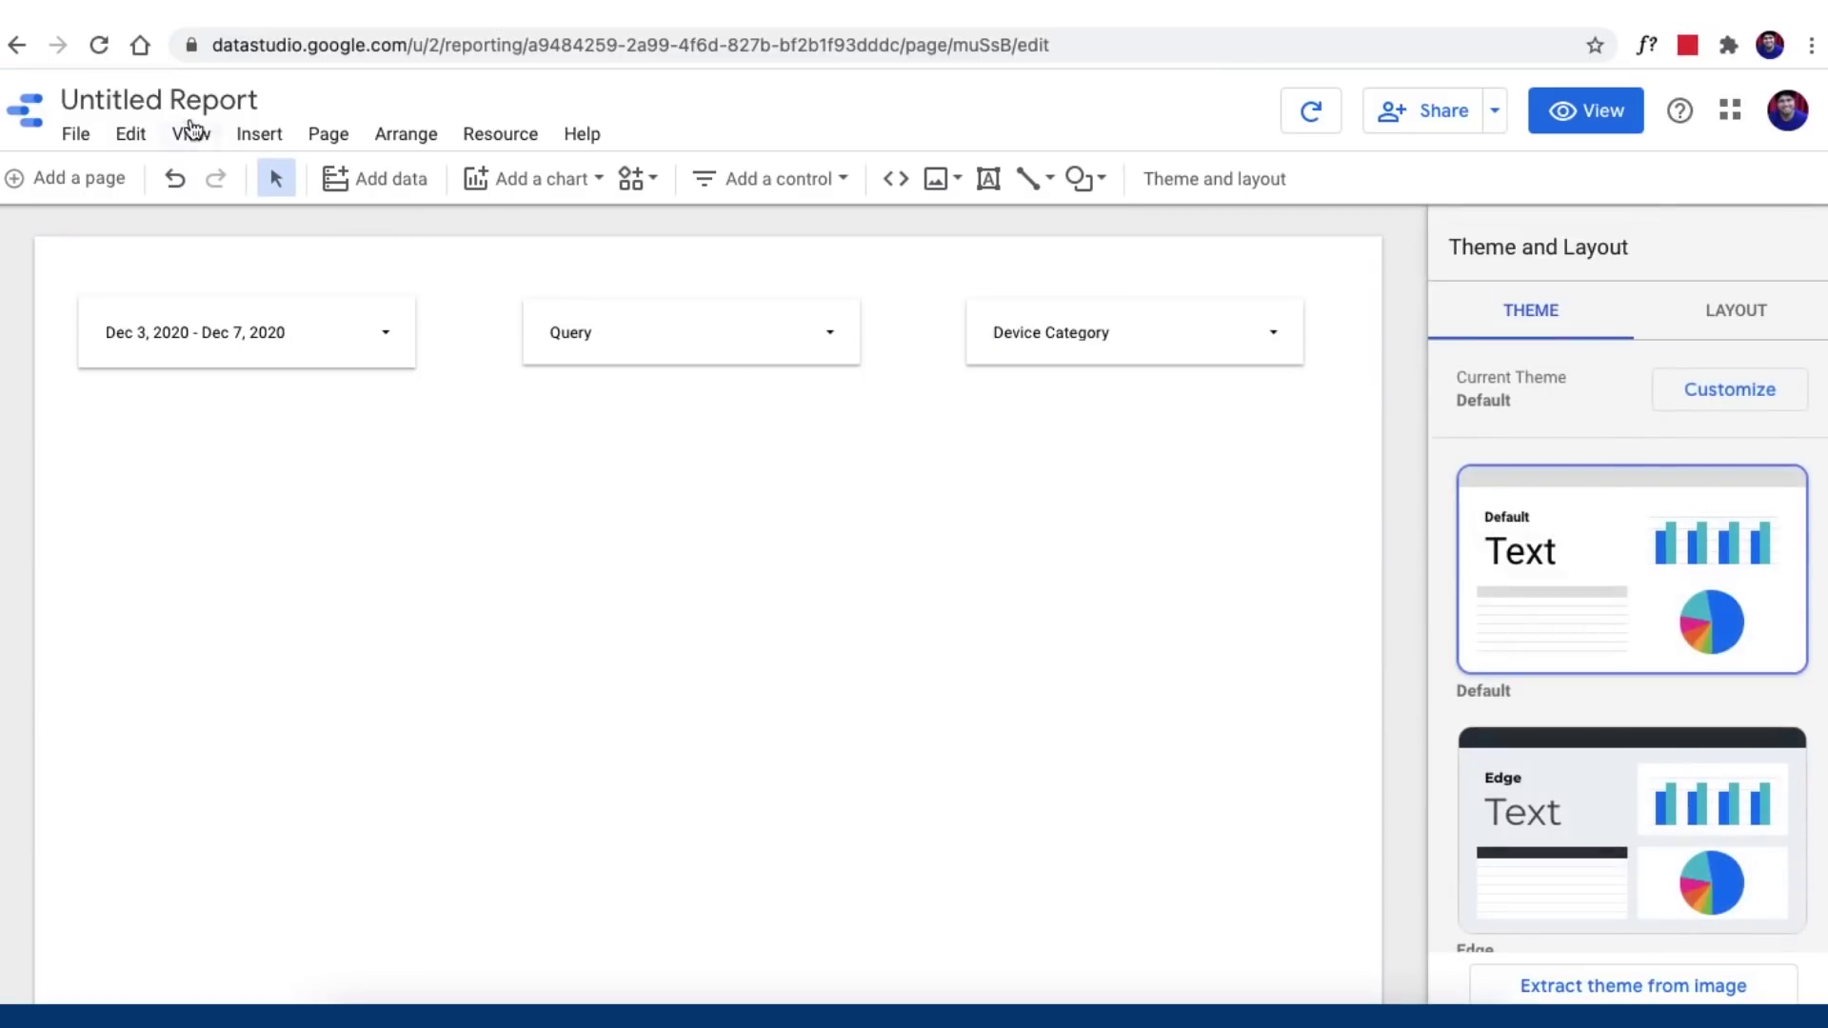
Step: Rename the report as "Google Update Tracker -" followed by the team's name
click(162, 100)
text(Google Update Tracker -)
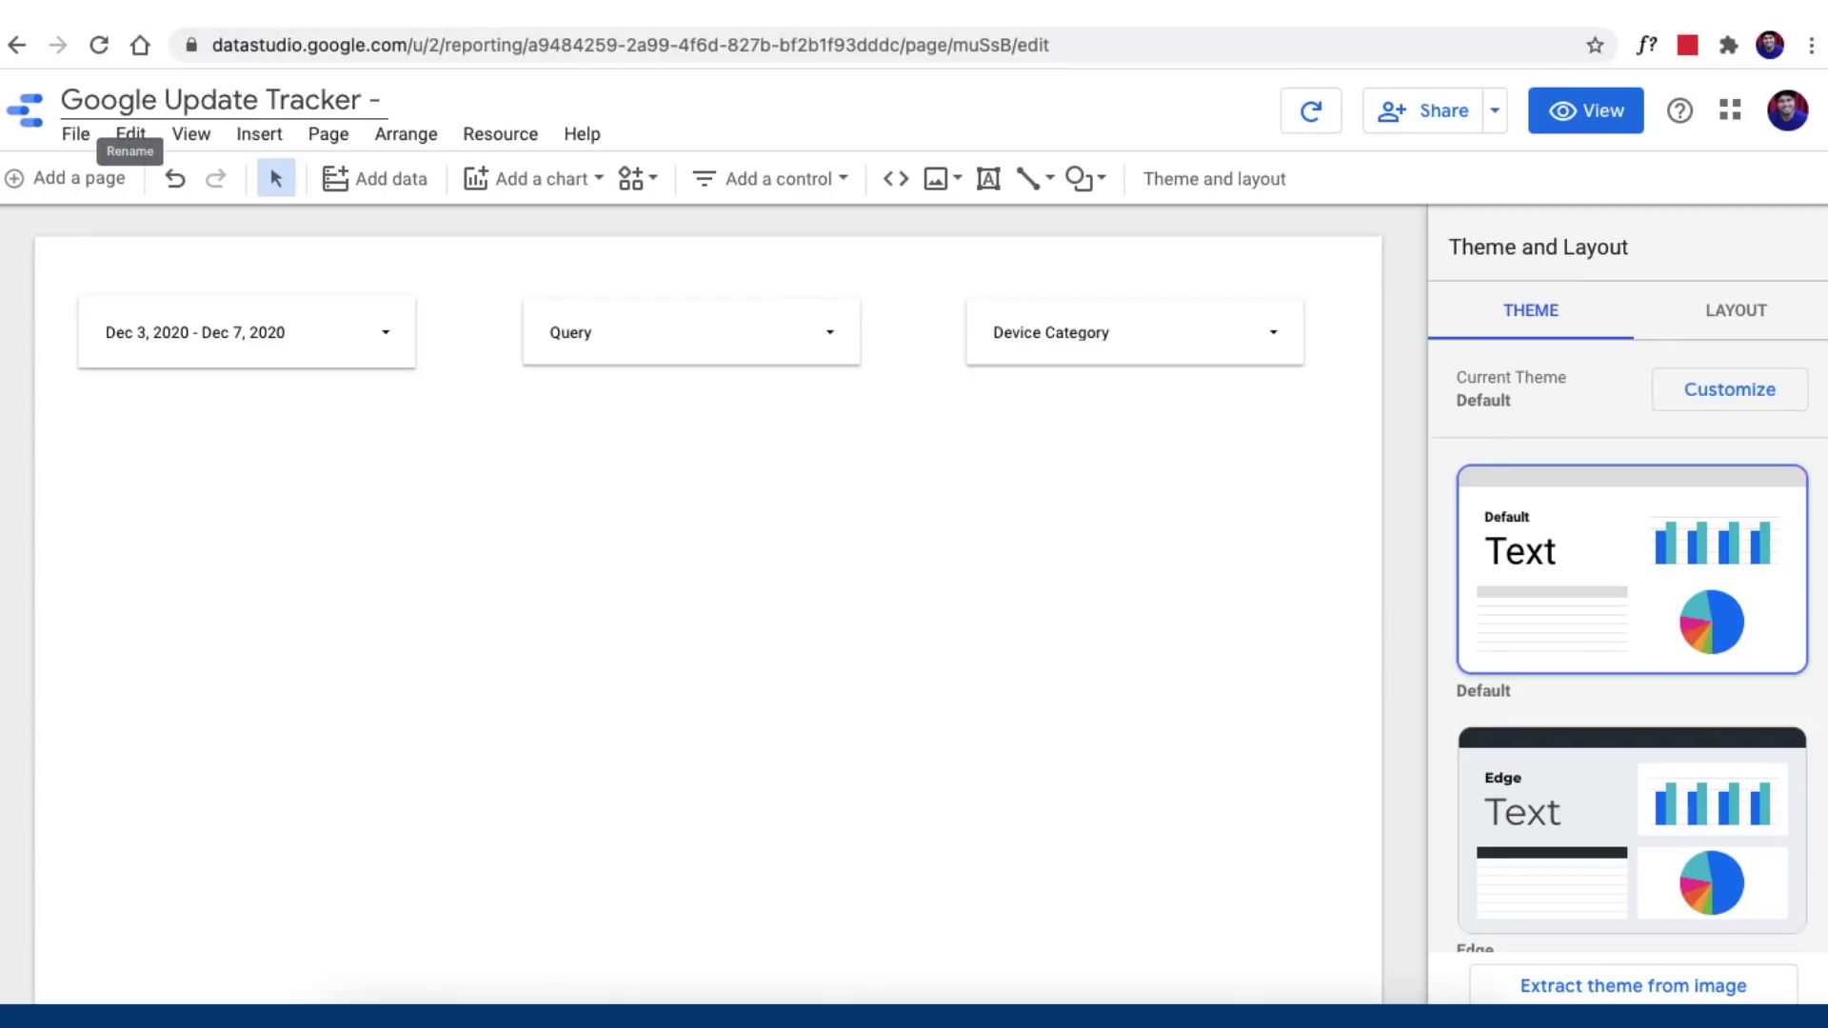
text( TeamAmitTiwari)
click(295, 520)
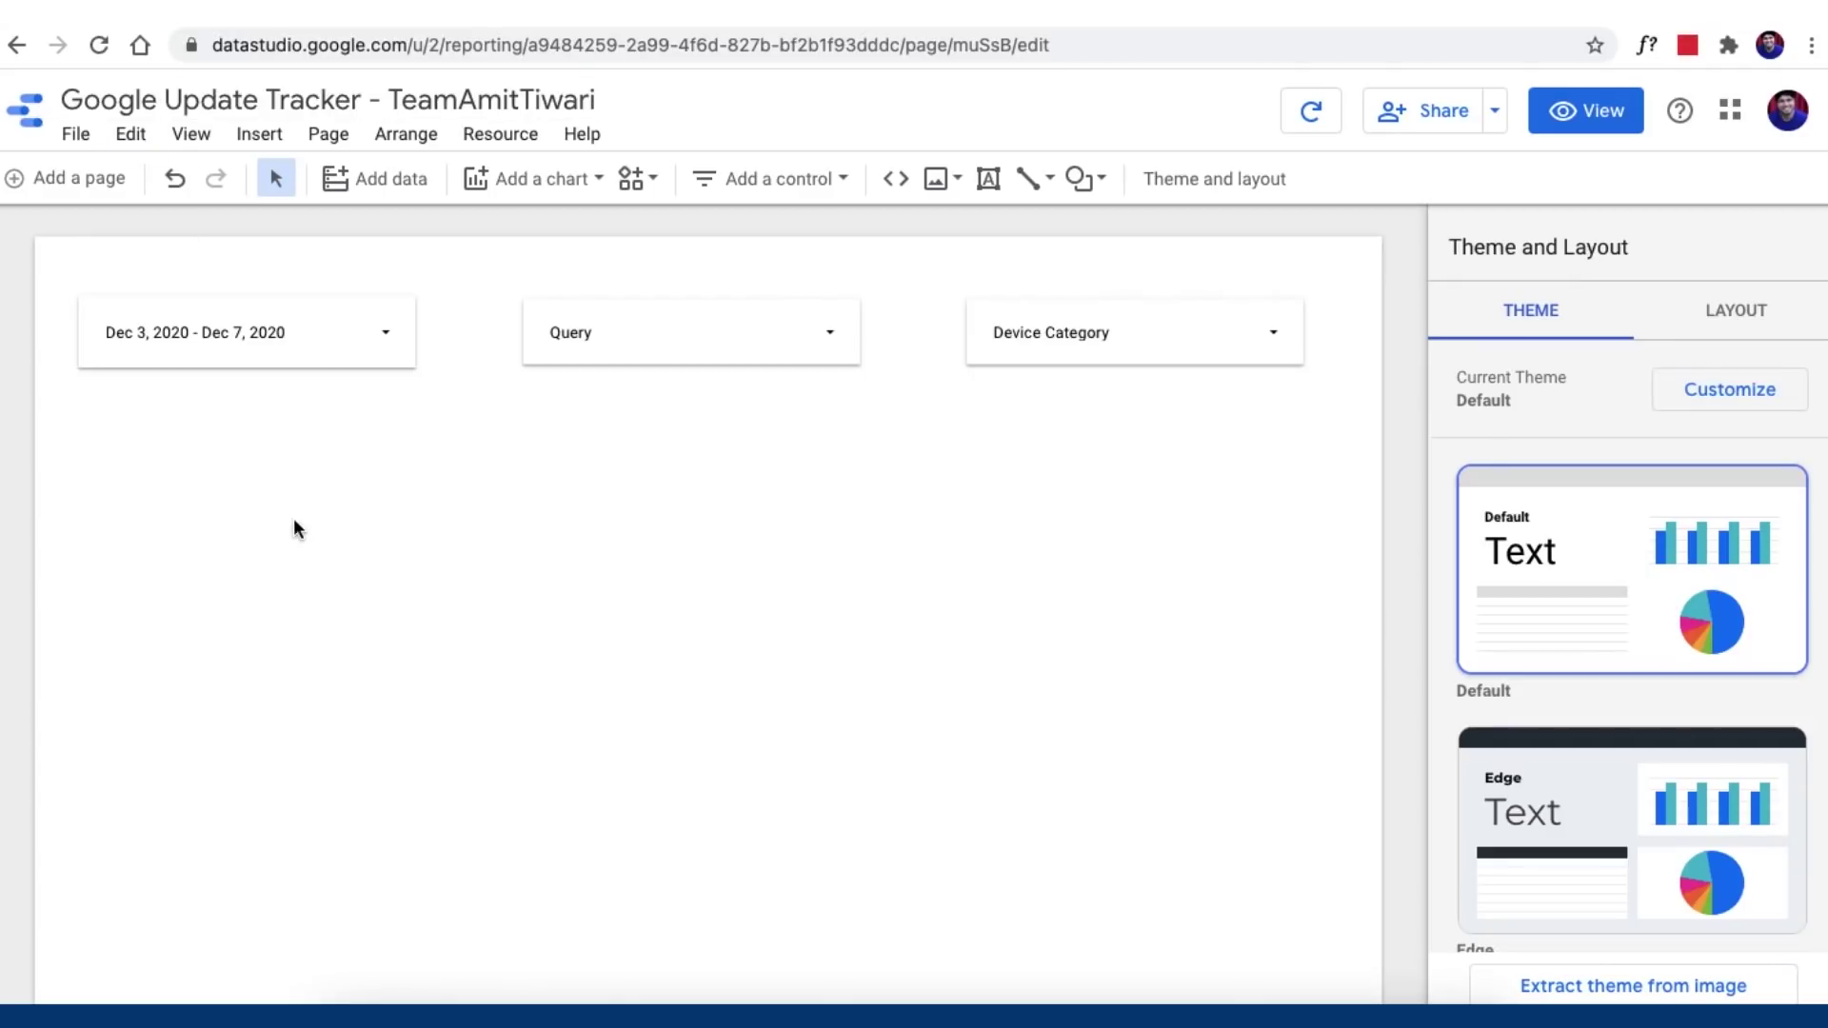
Step: Add a data control directly below the date range control and enlarge its height
click(497, 521)
click(811, 177)
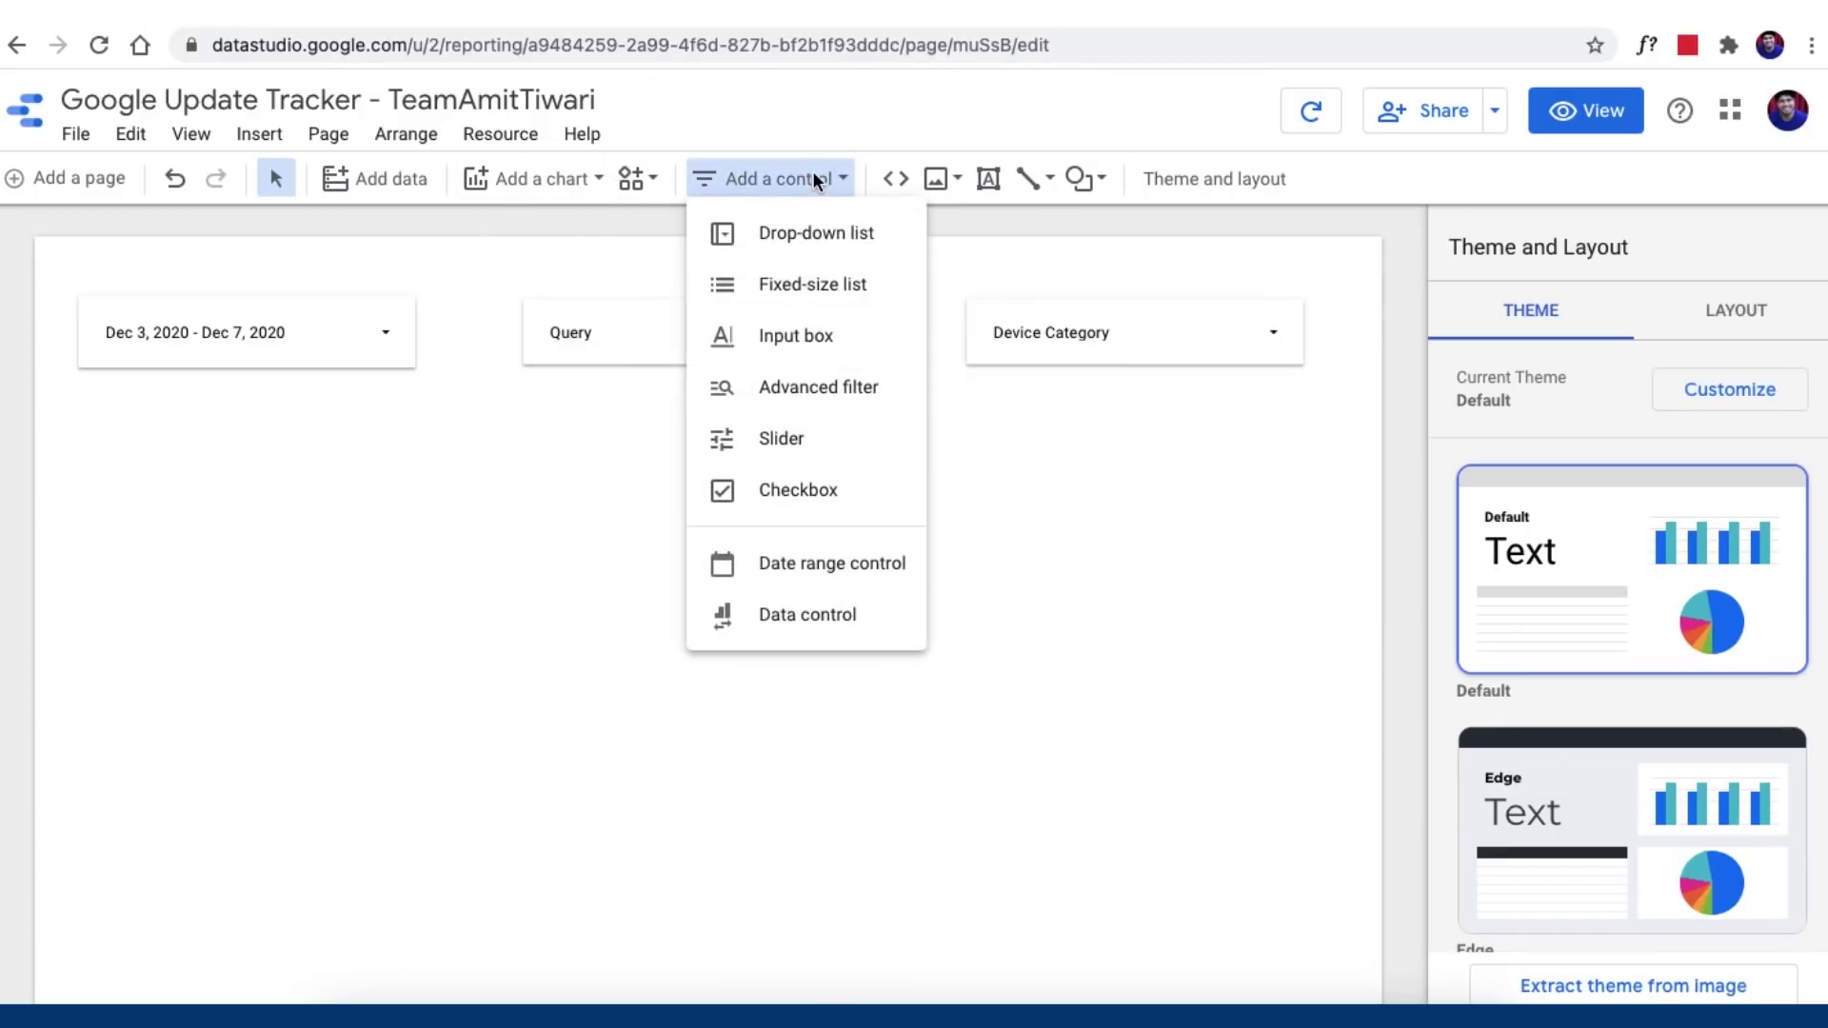
click(835, 618)
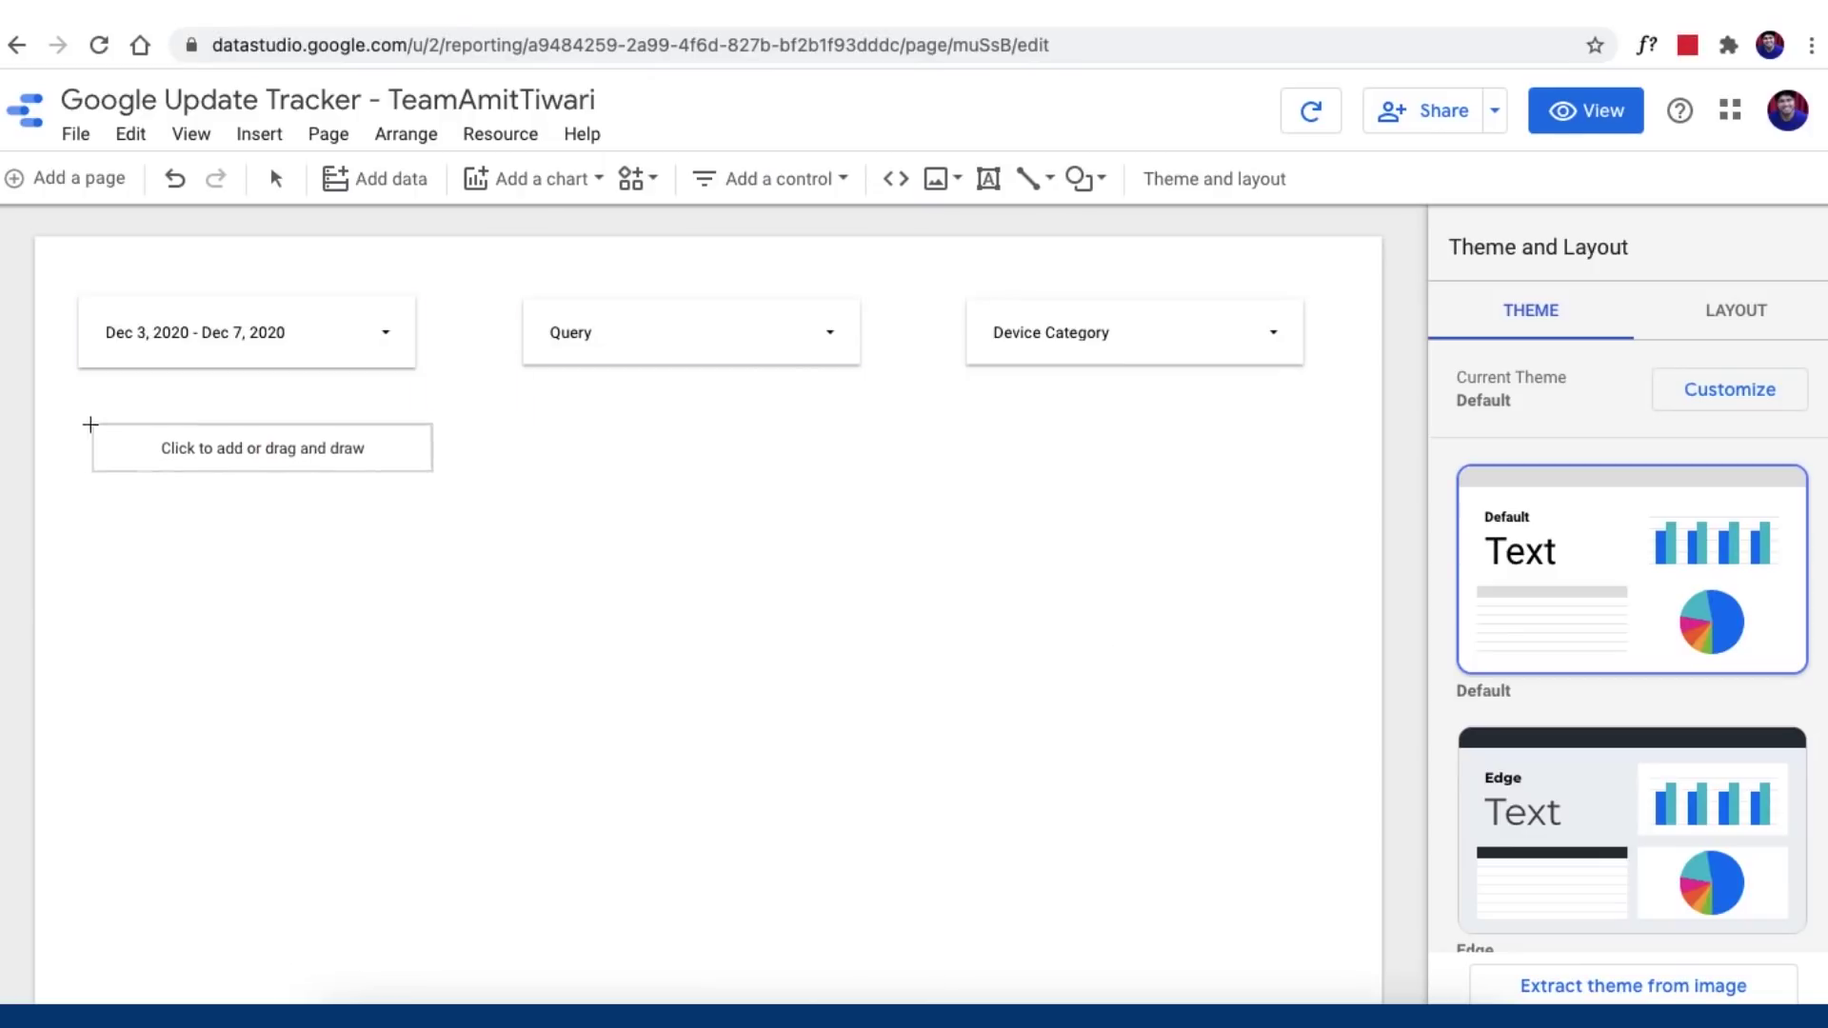
click(77, 415)
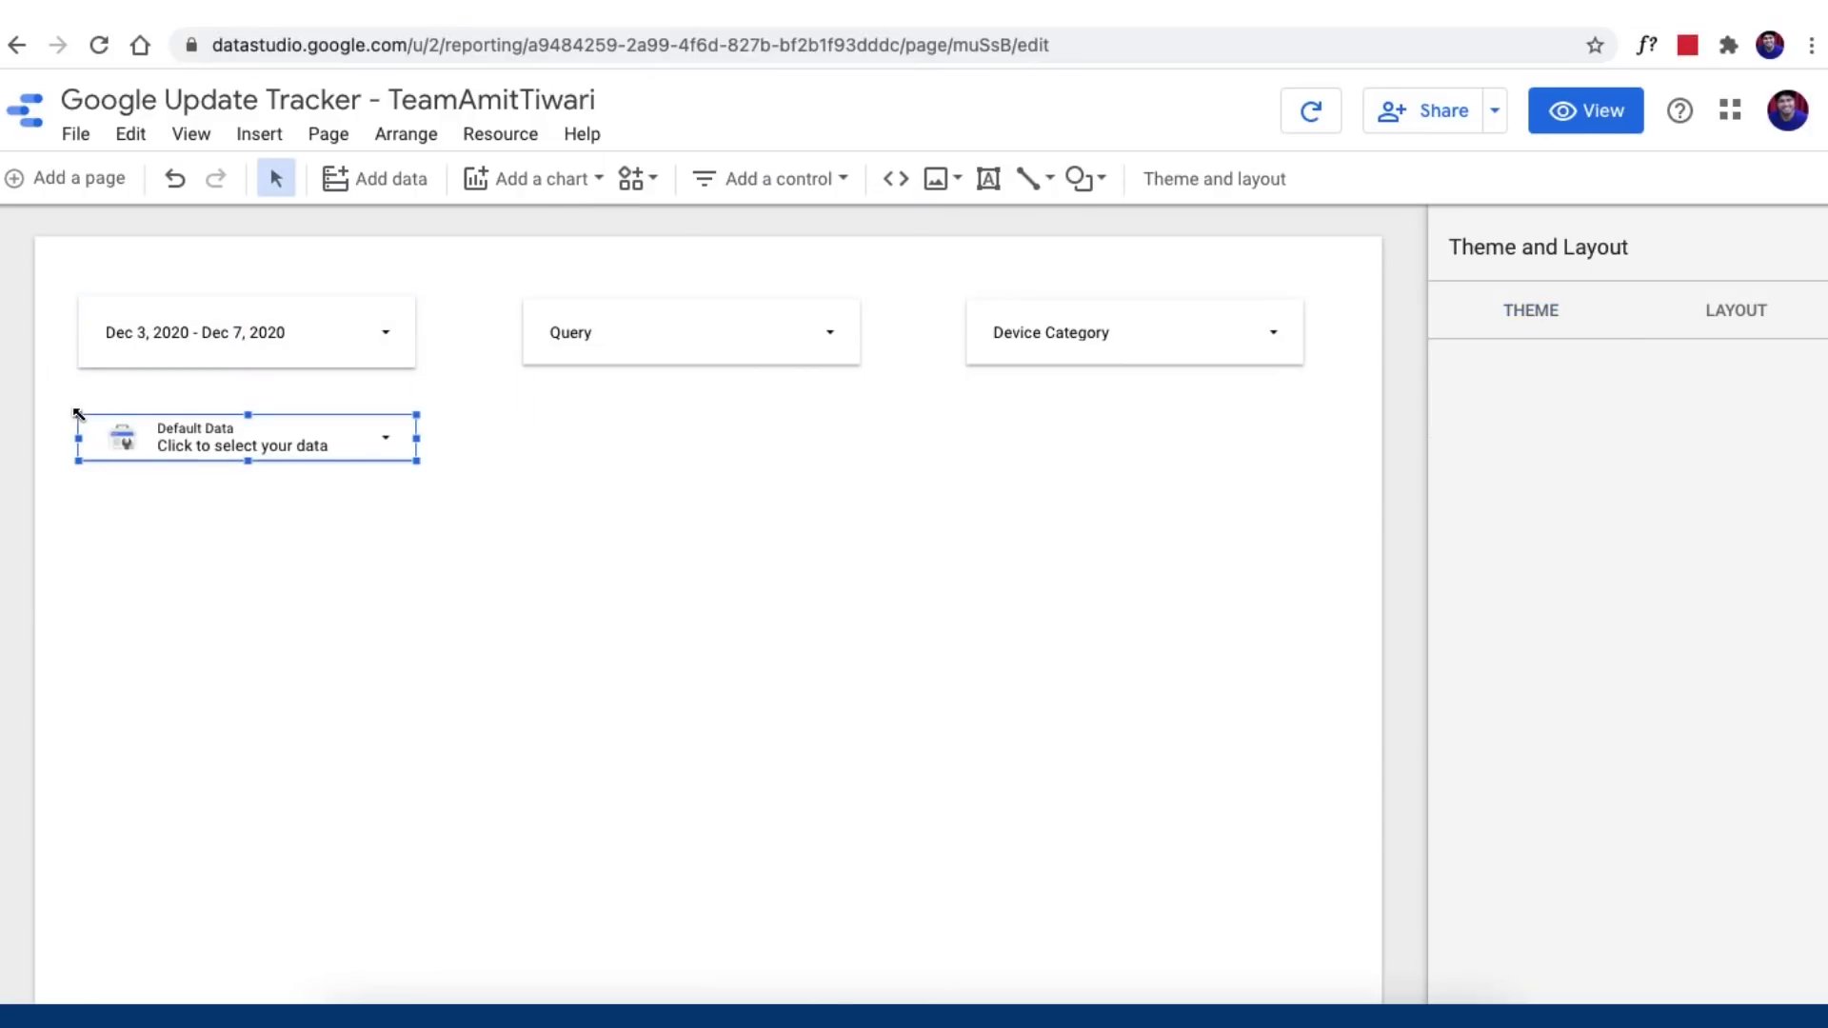
drag(249, 461, 254, 492)
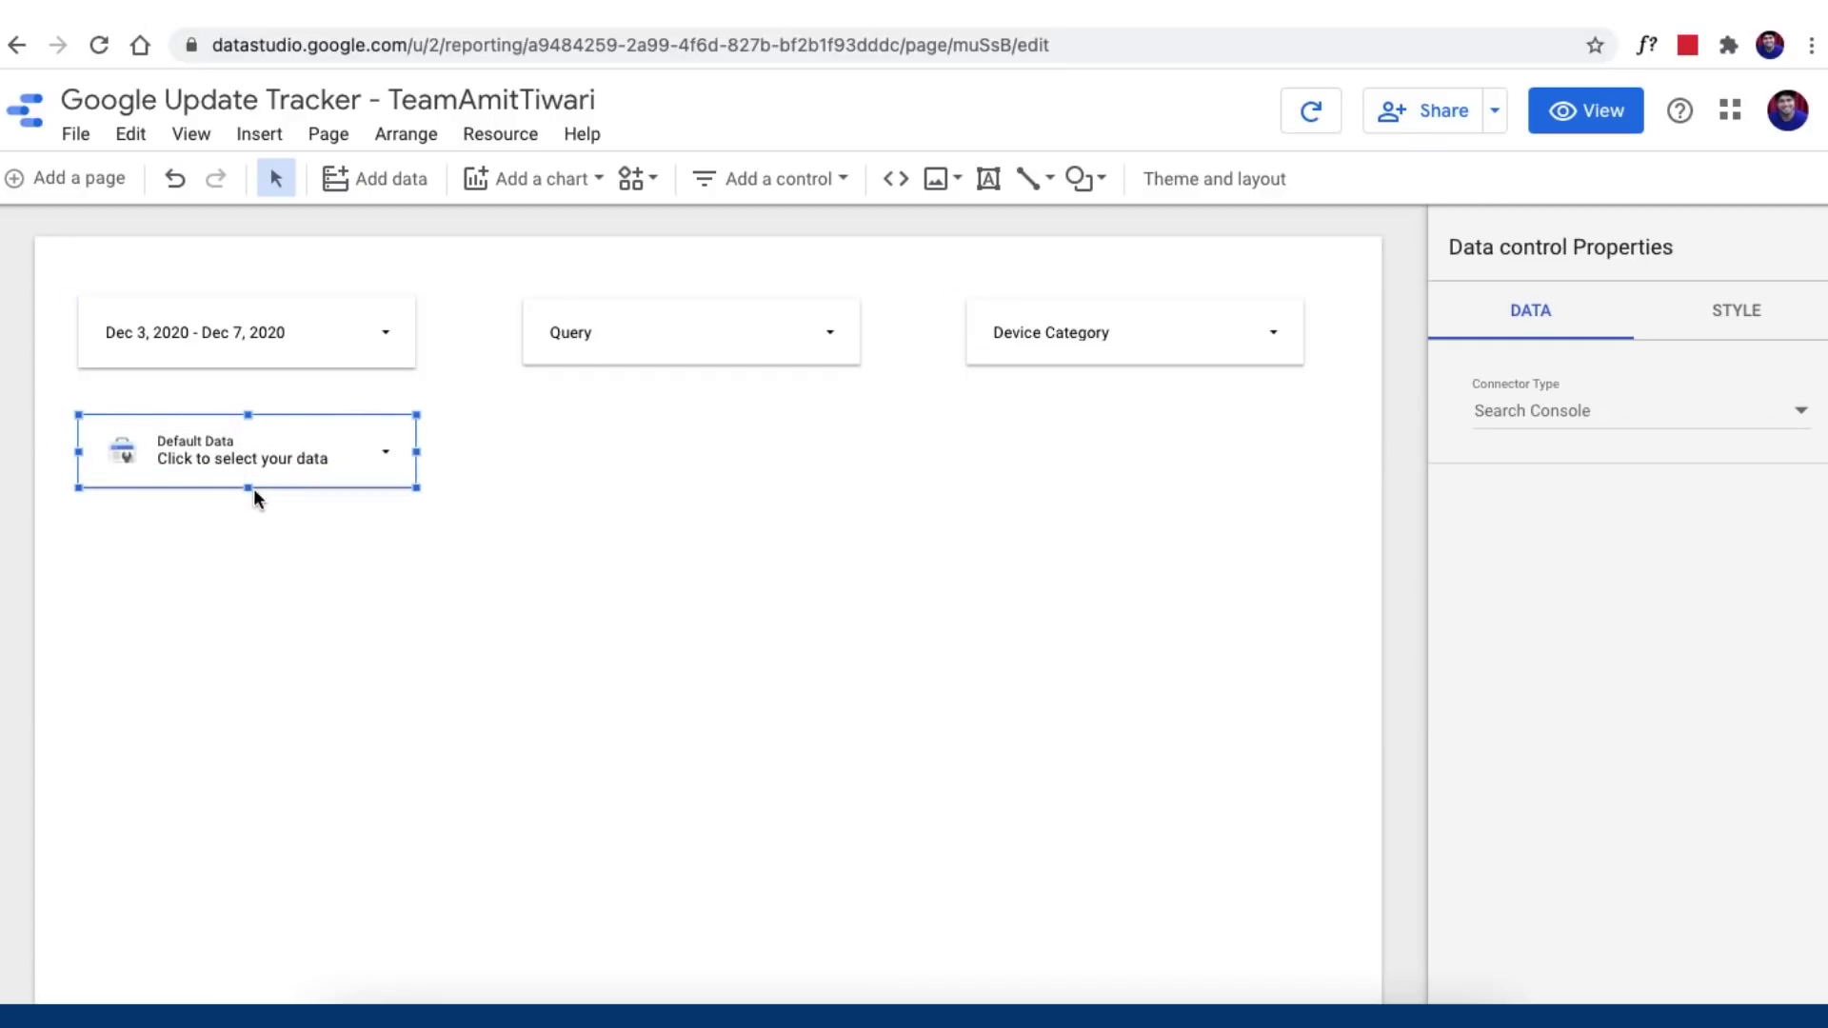
drag(249, 489, 245, 513)
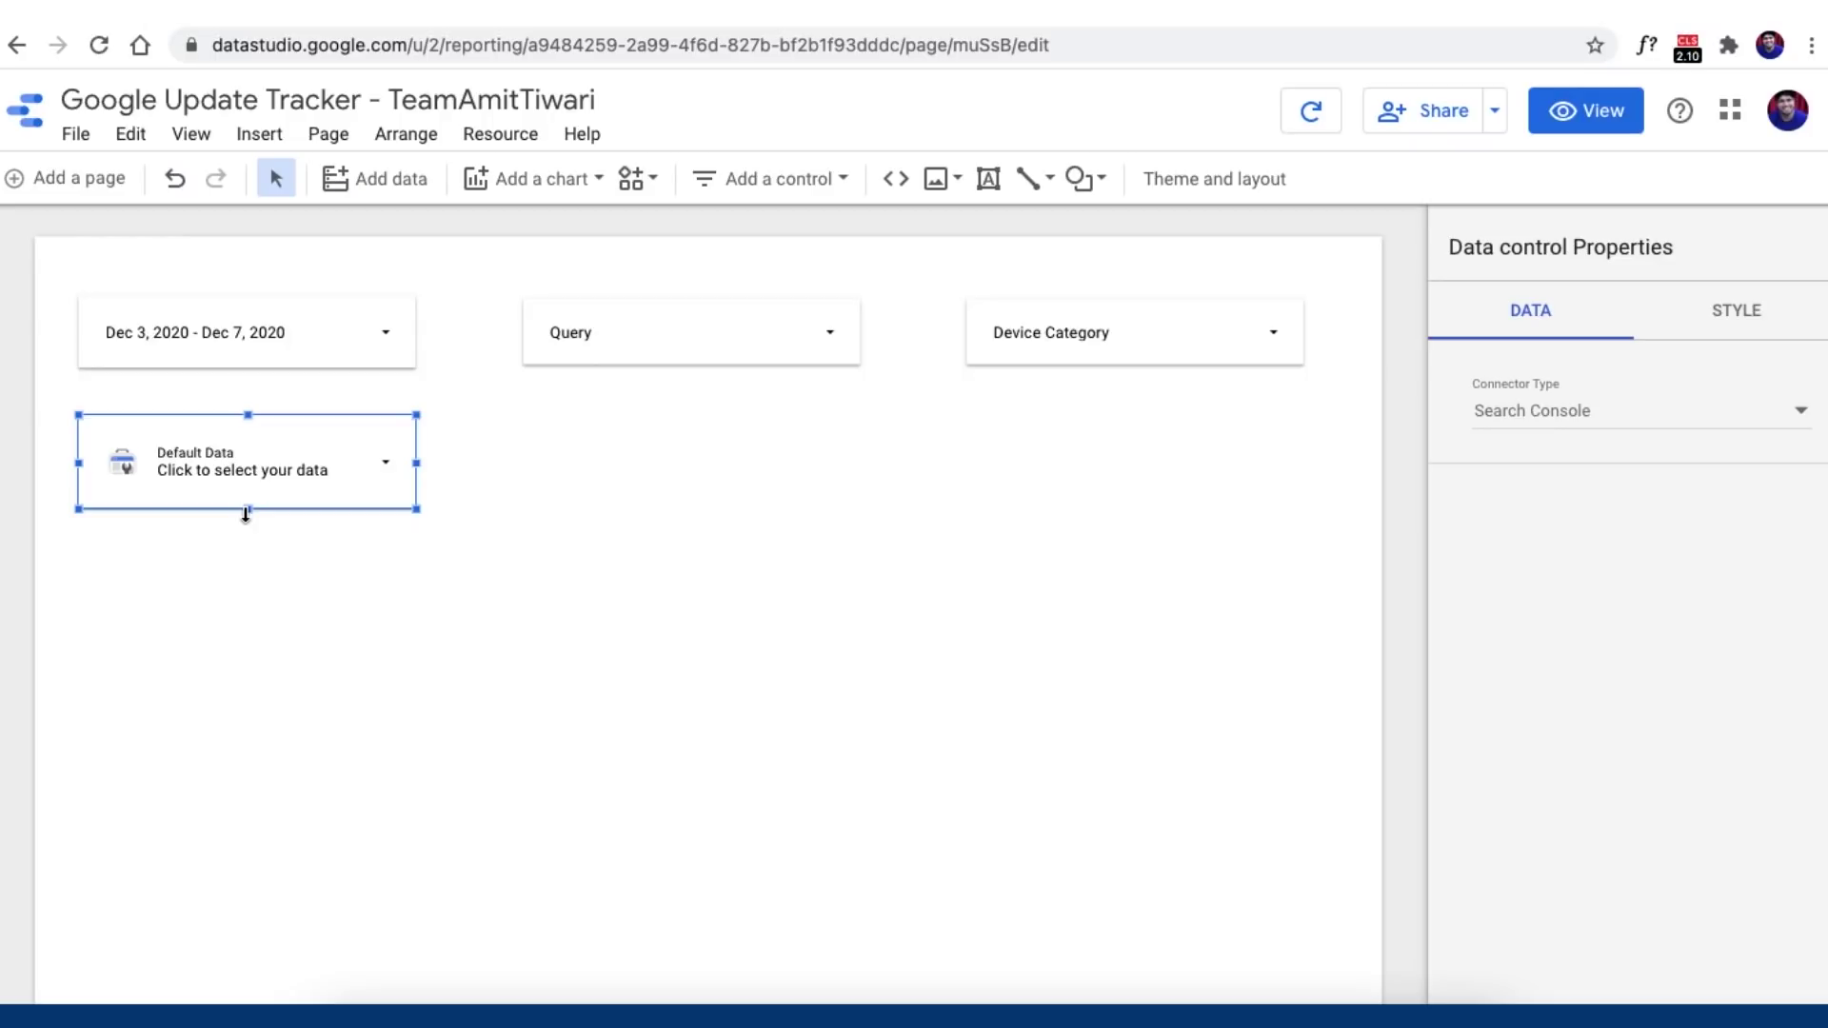
click(524, 267)
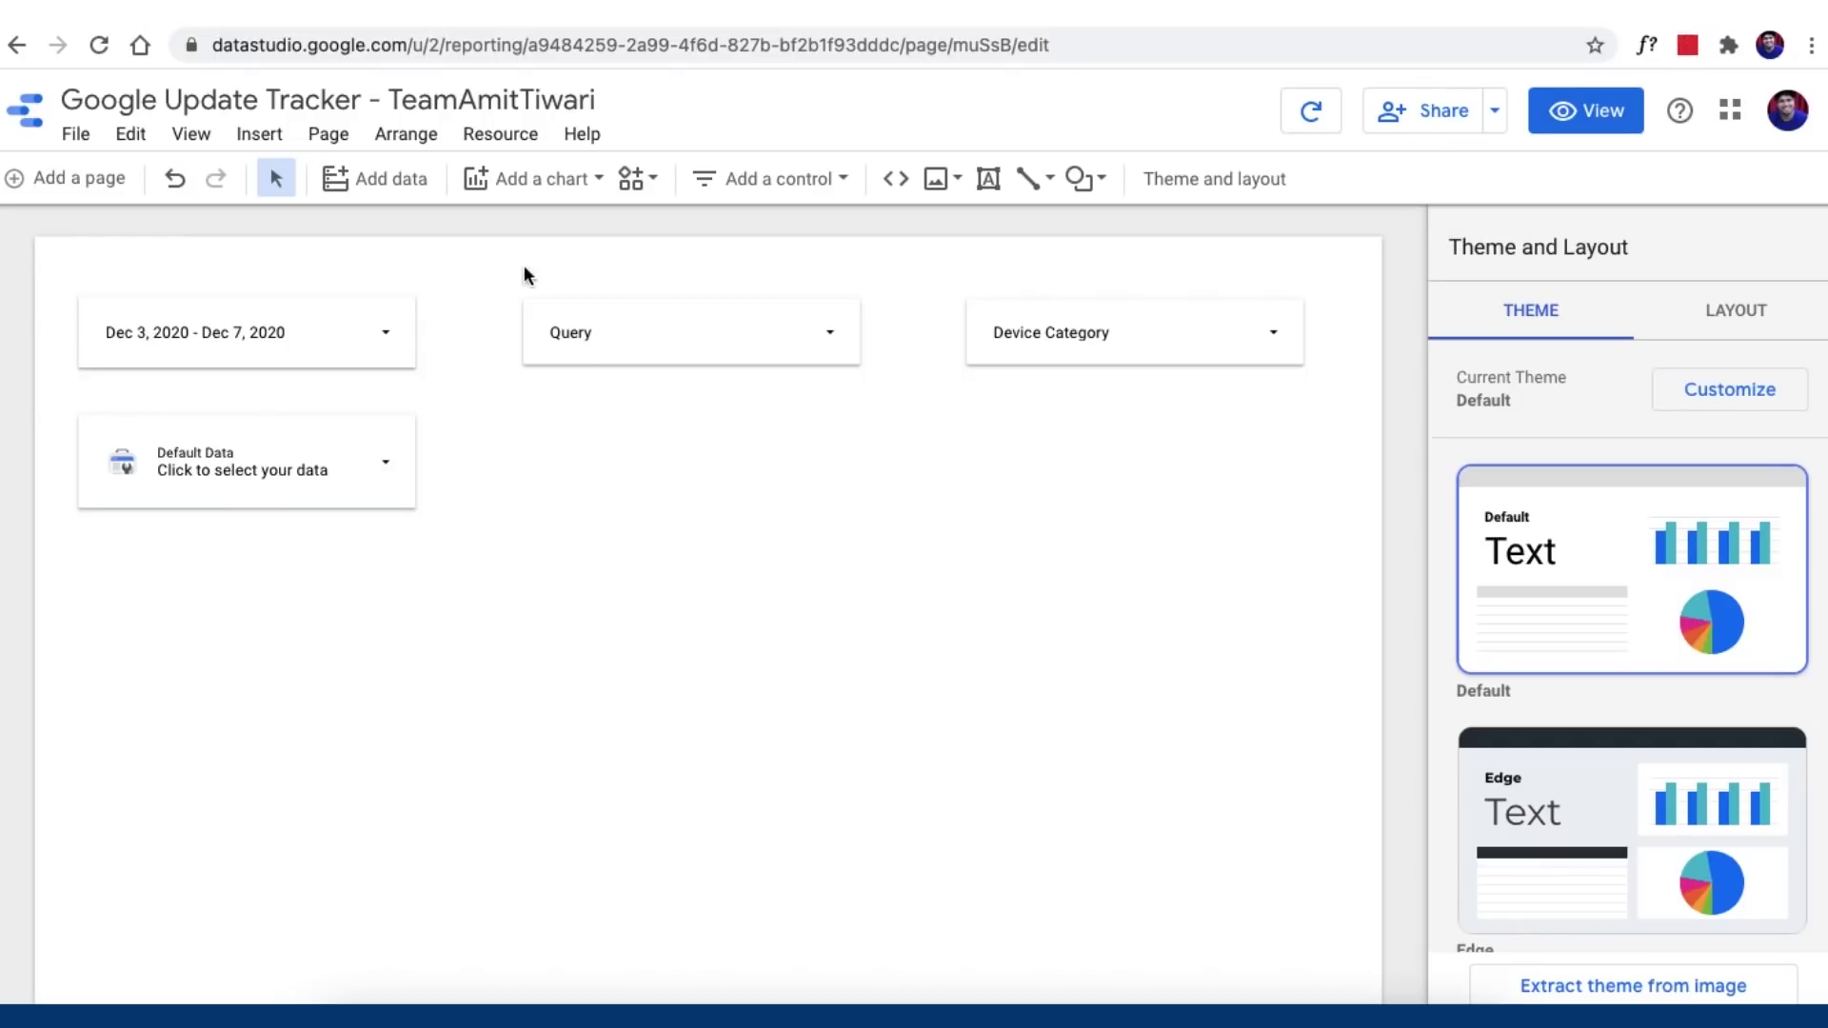
Step: Add a basic scorecard below the Query drop-down, beside the data control, and enlarge it slightly
click(502, 181)
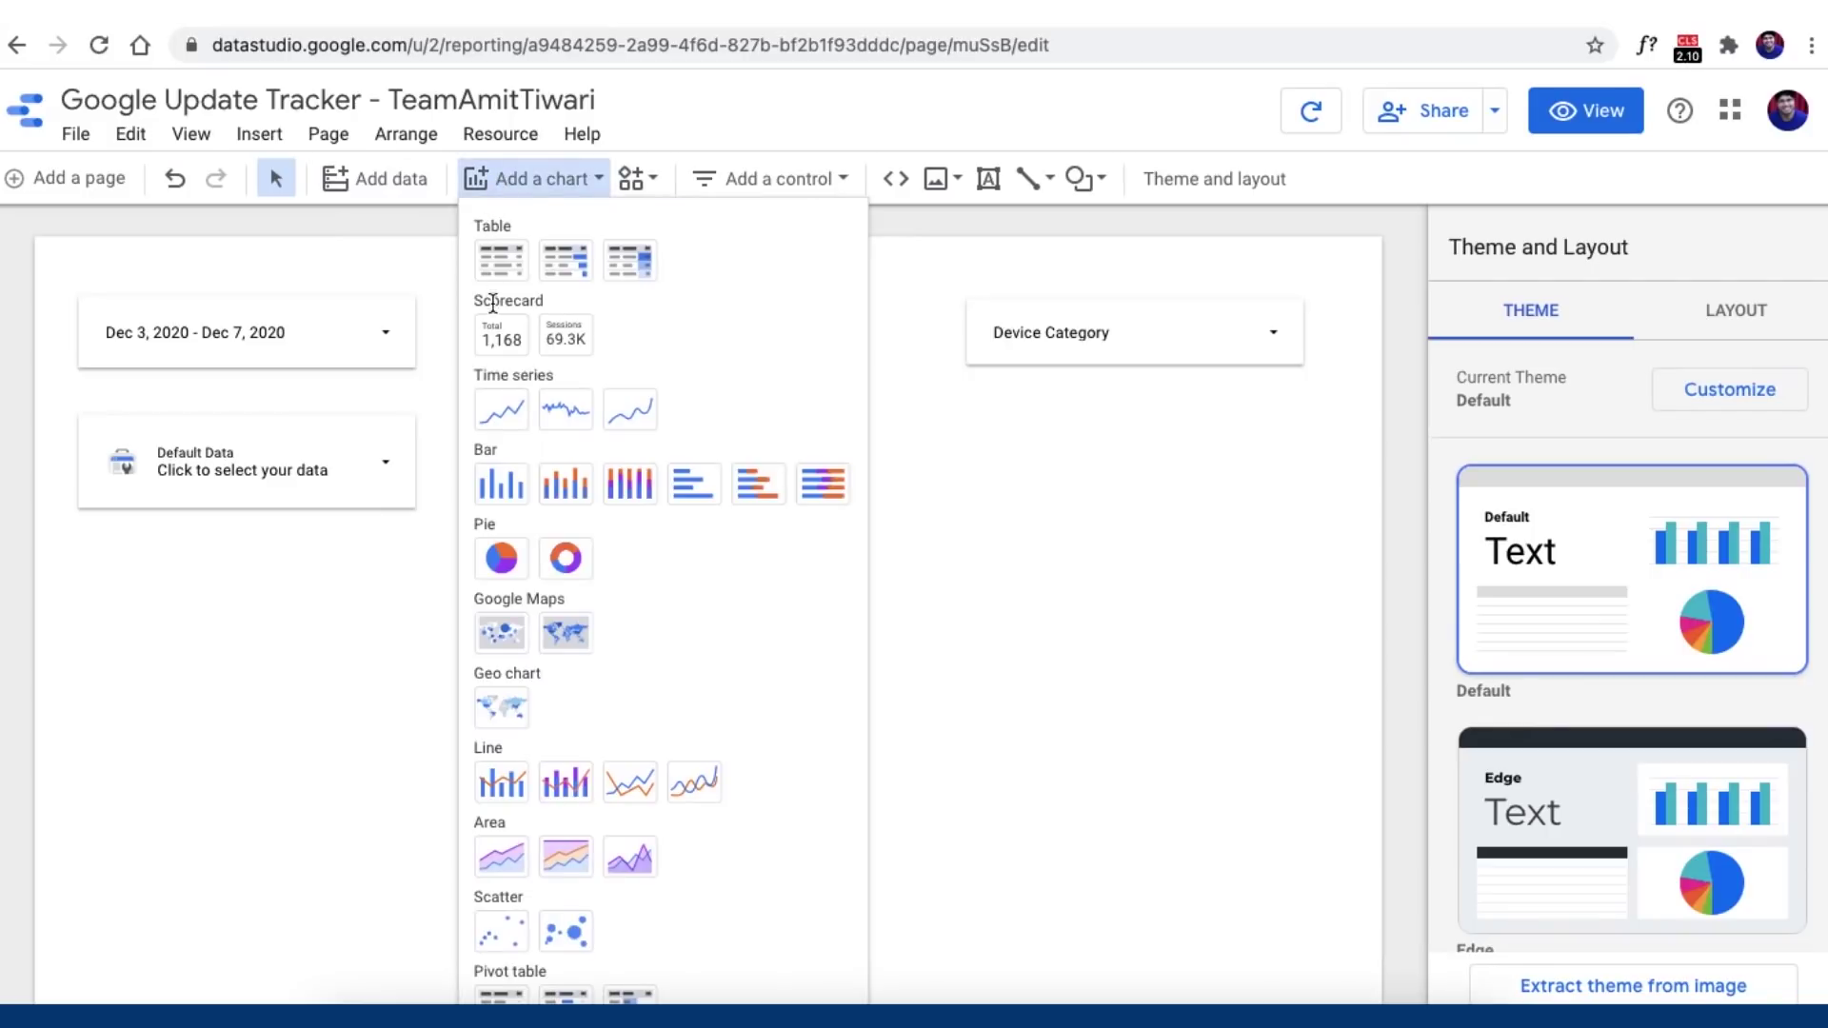
click(494, 334)
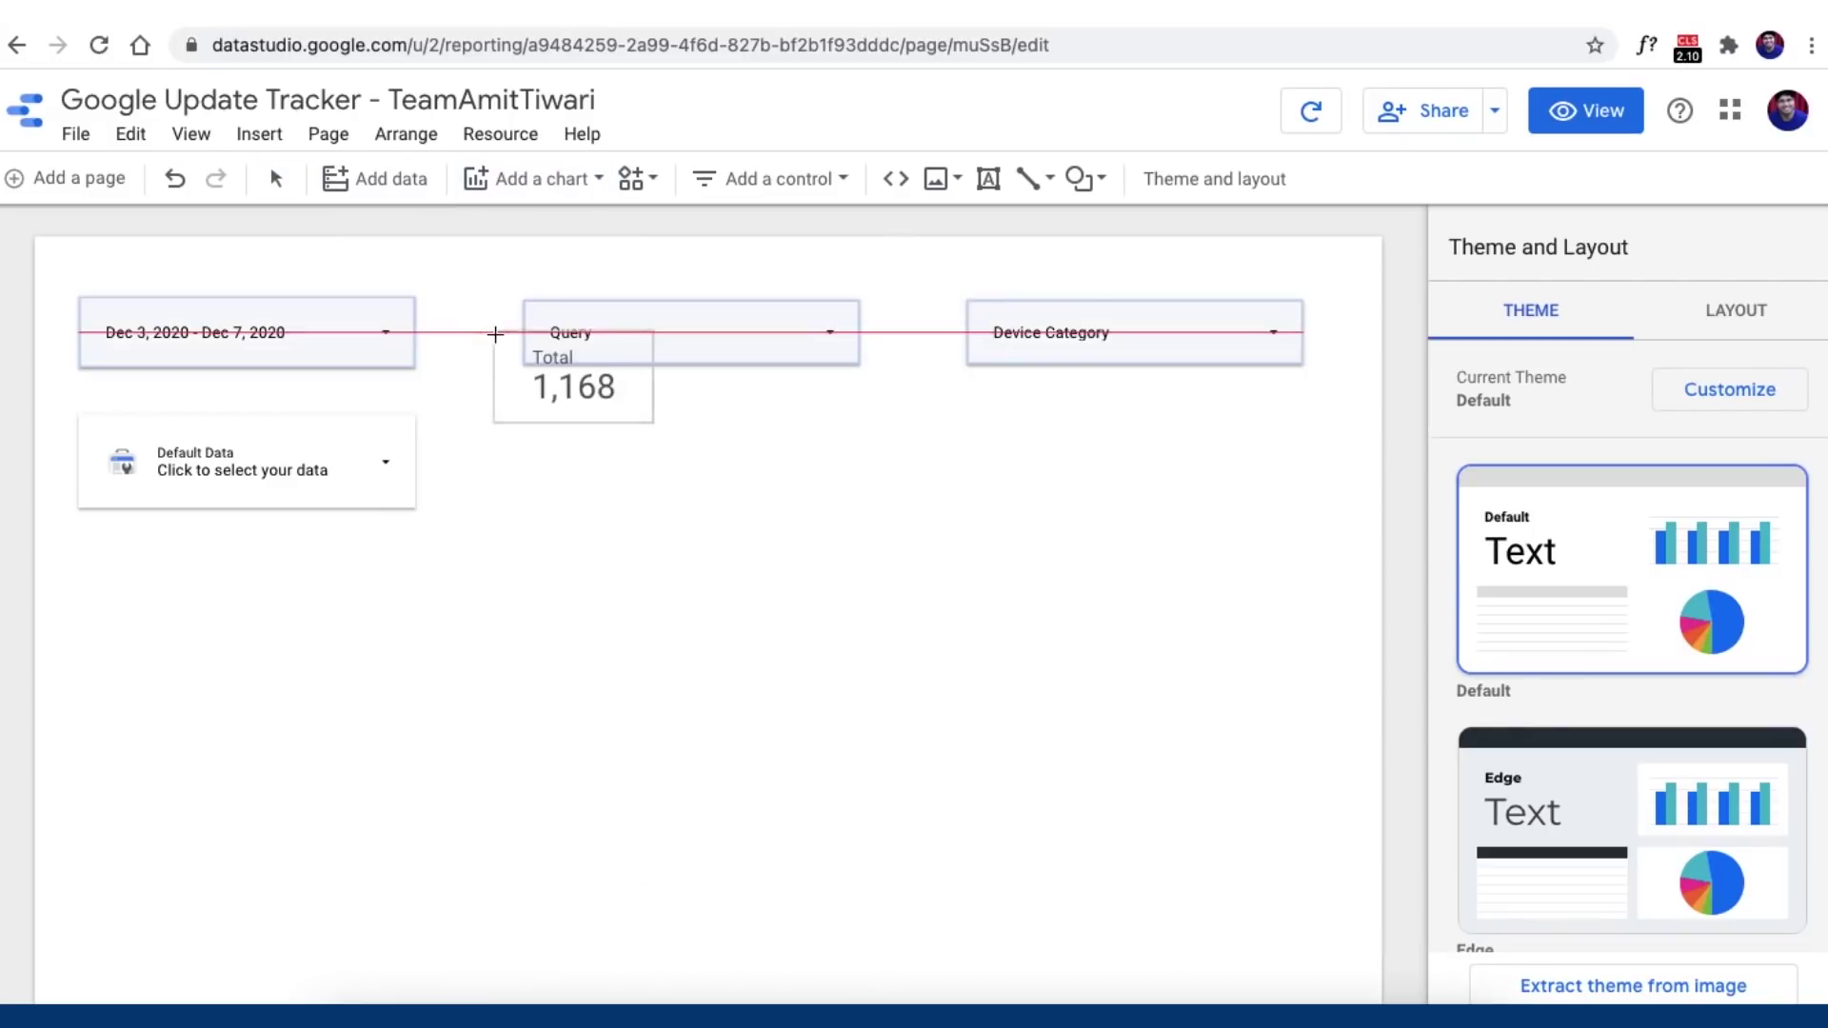
click(532, 418)
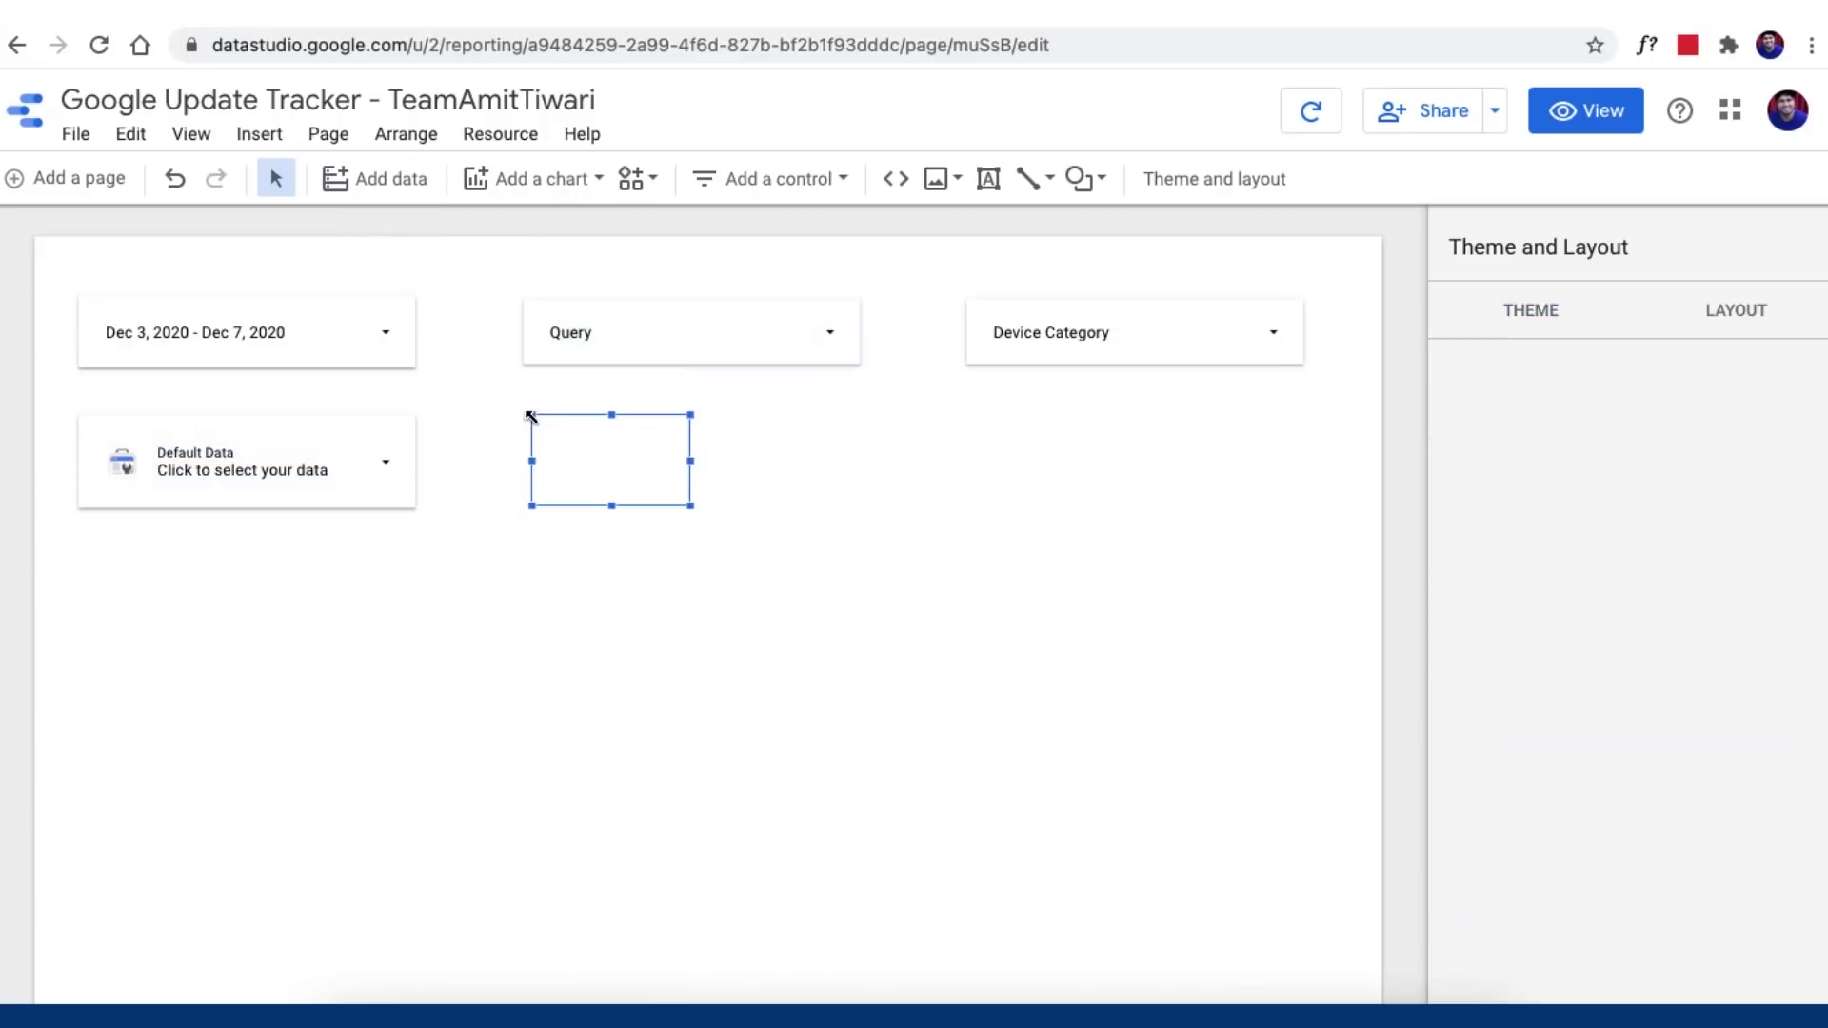
drag(684, 501, 728, 510)
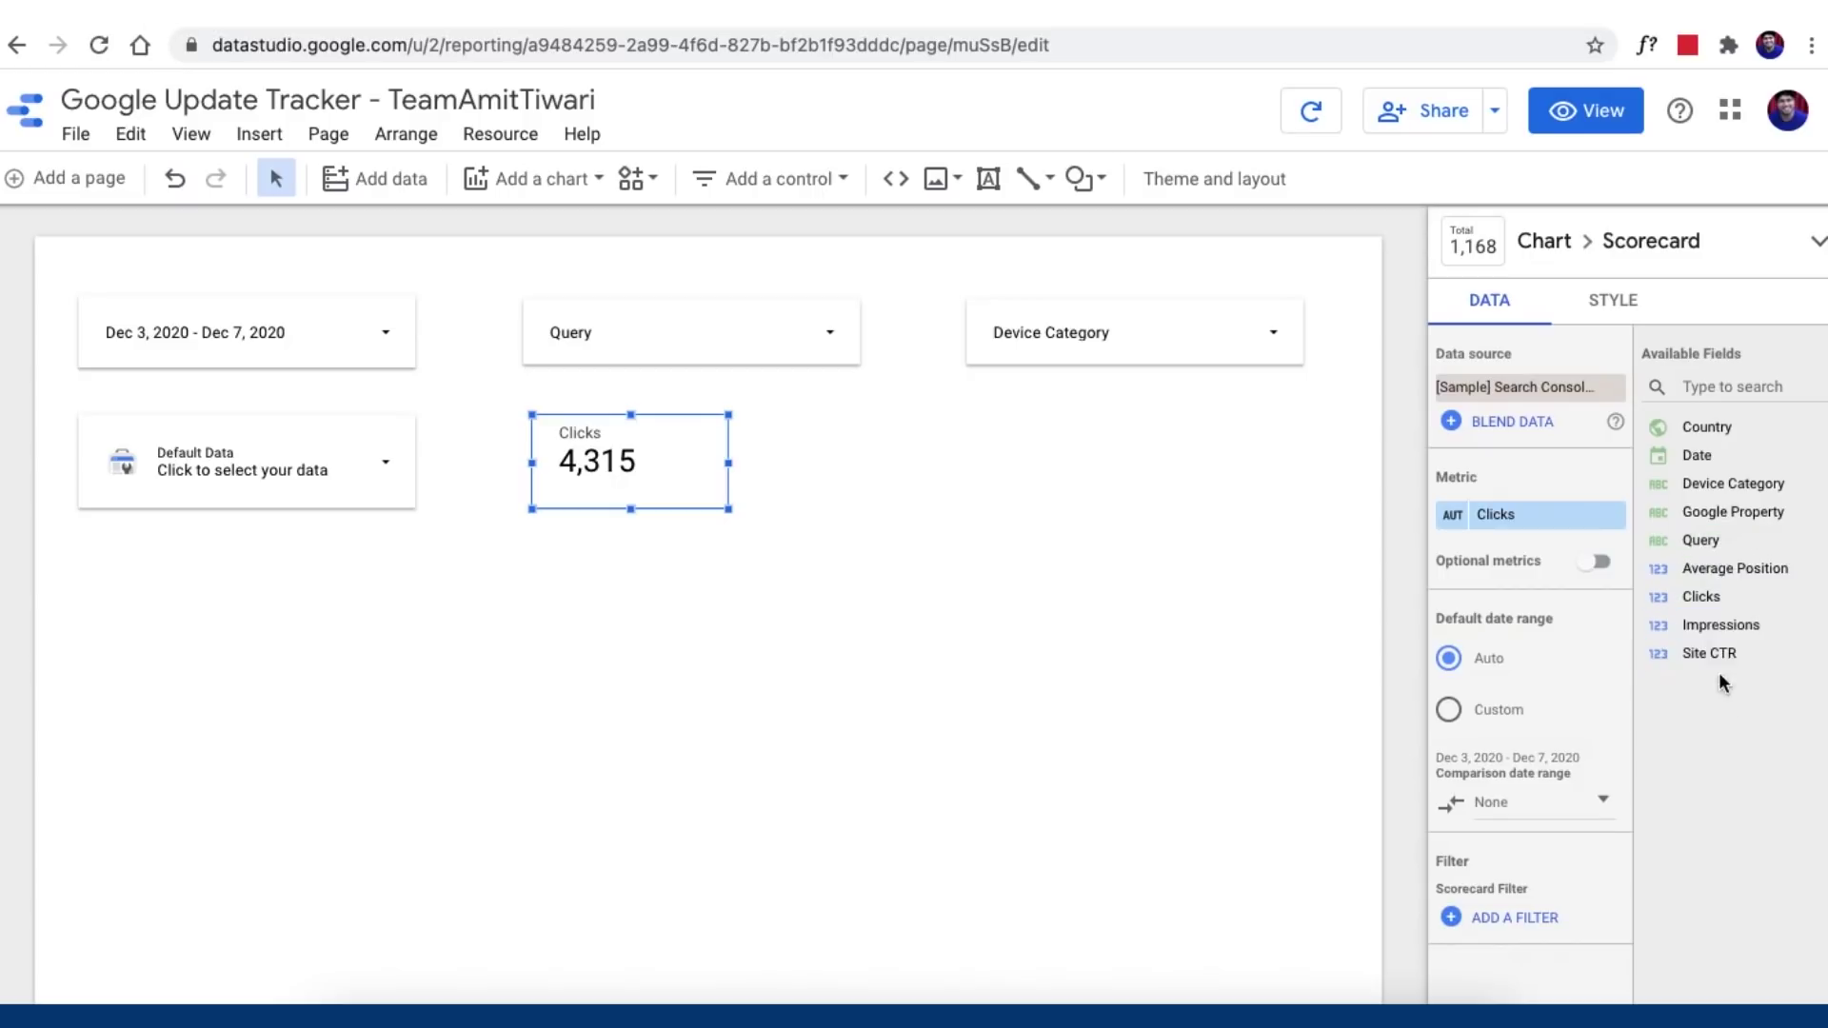
Step: Set the scorecard's metric to Impressions and its comparison date range to Previous period
click(1718, 625)
drag(1718, 625, 1518, 518)
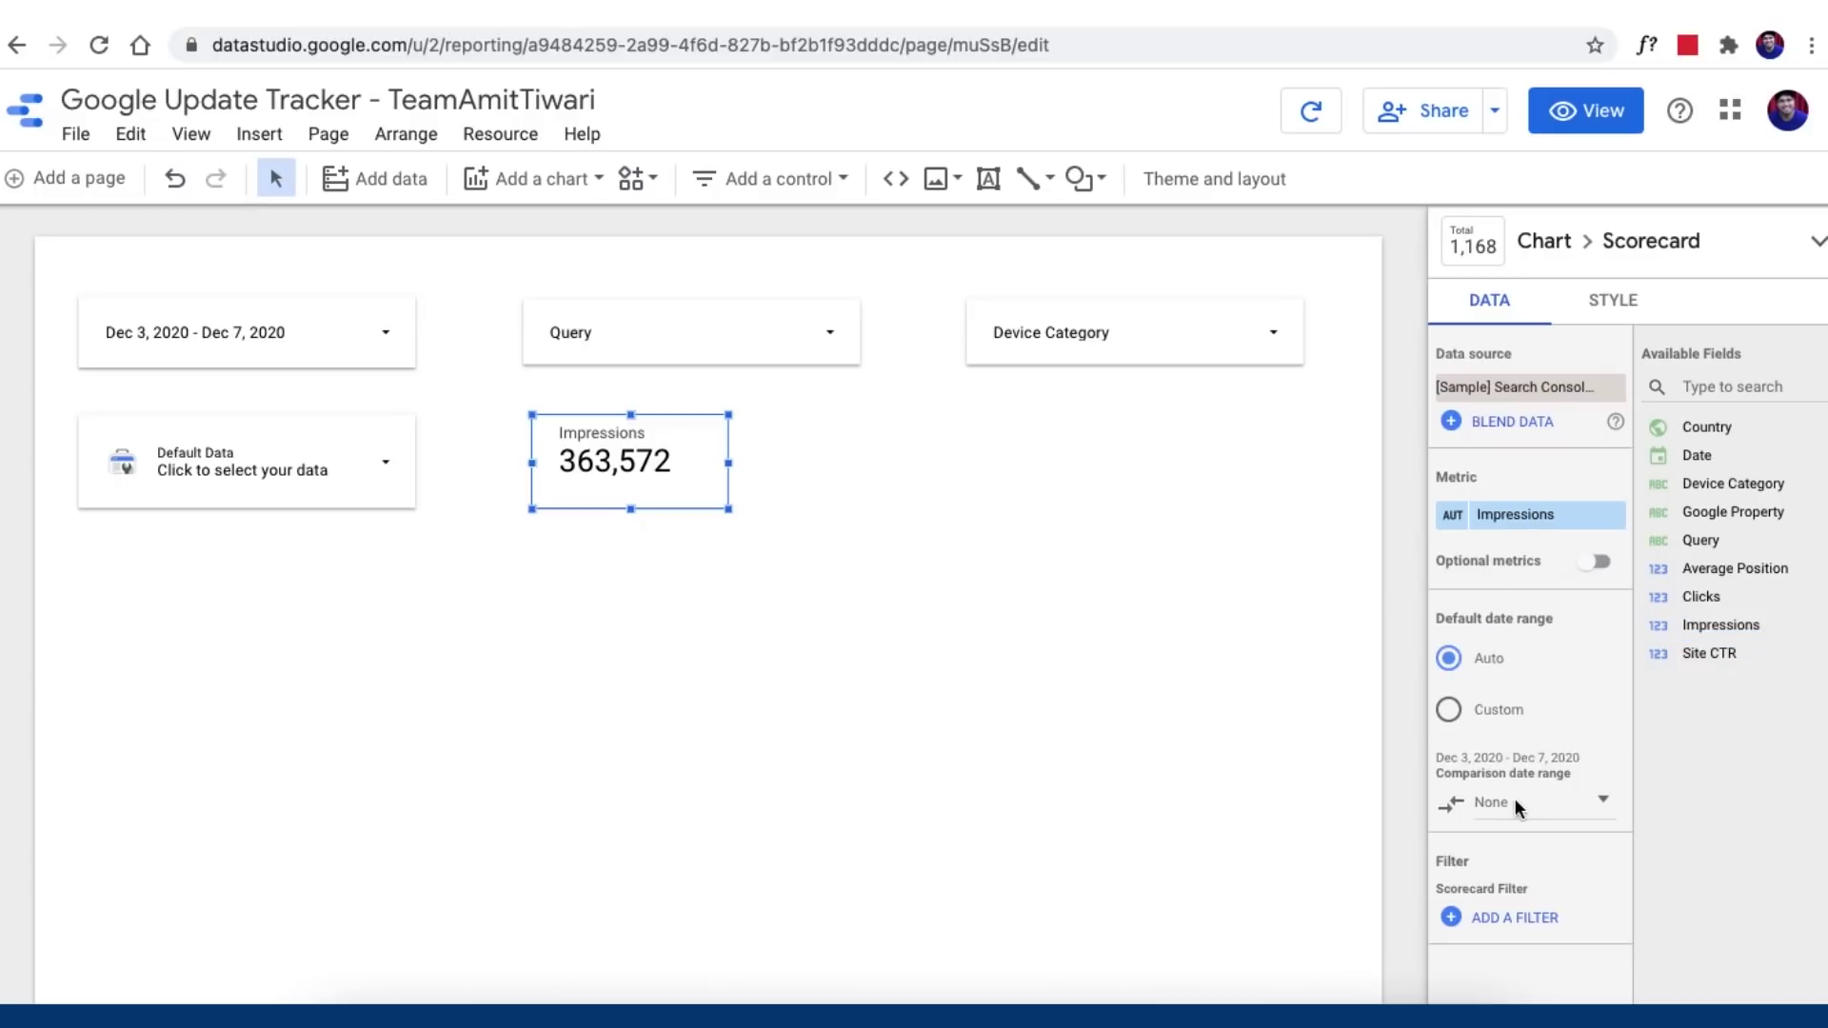
click(1515, 798)
click(1537, 511)
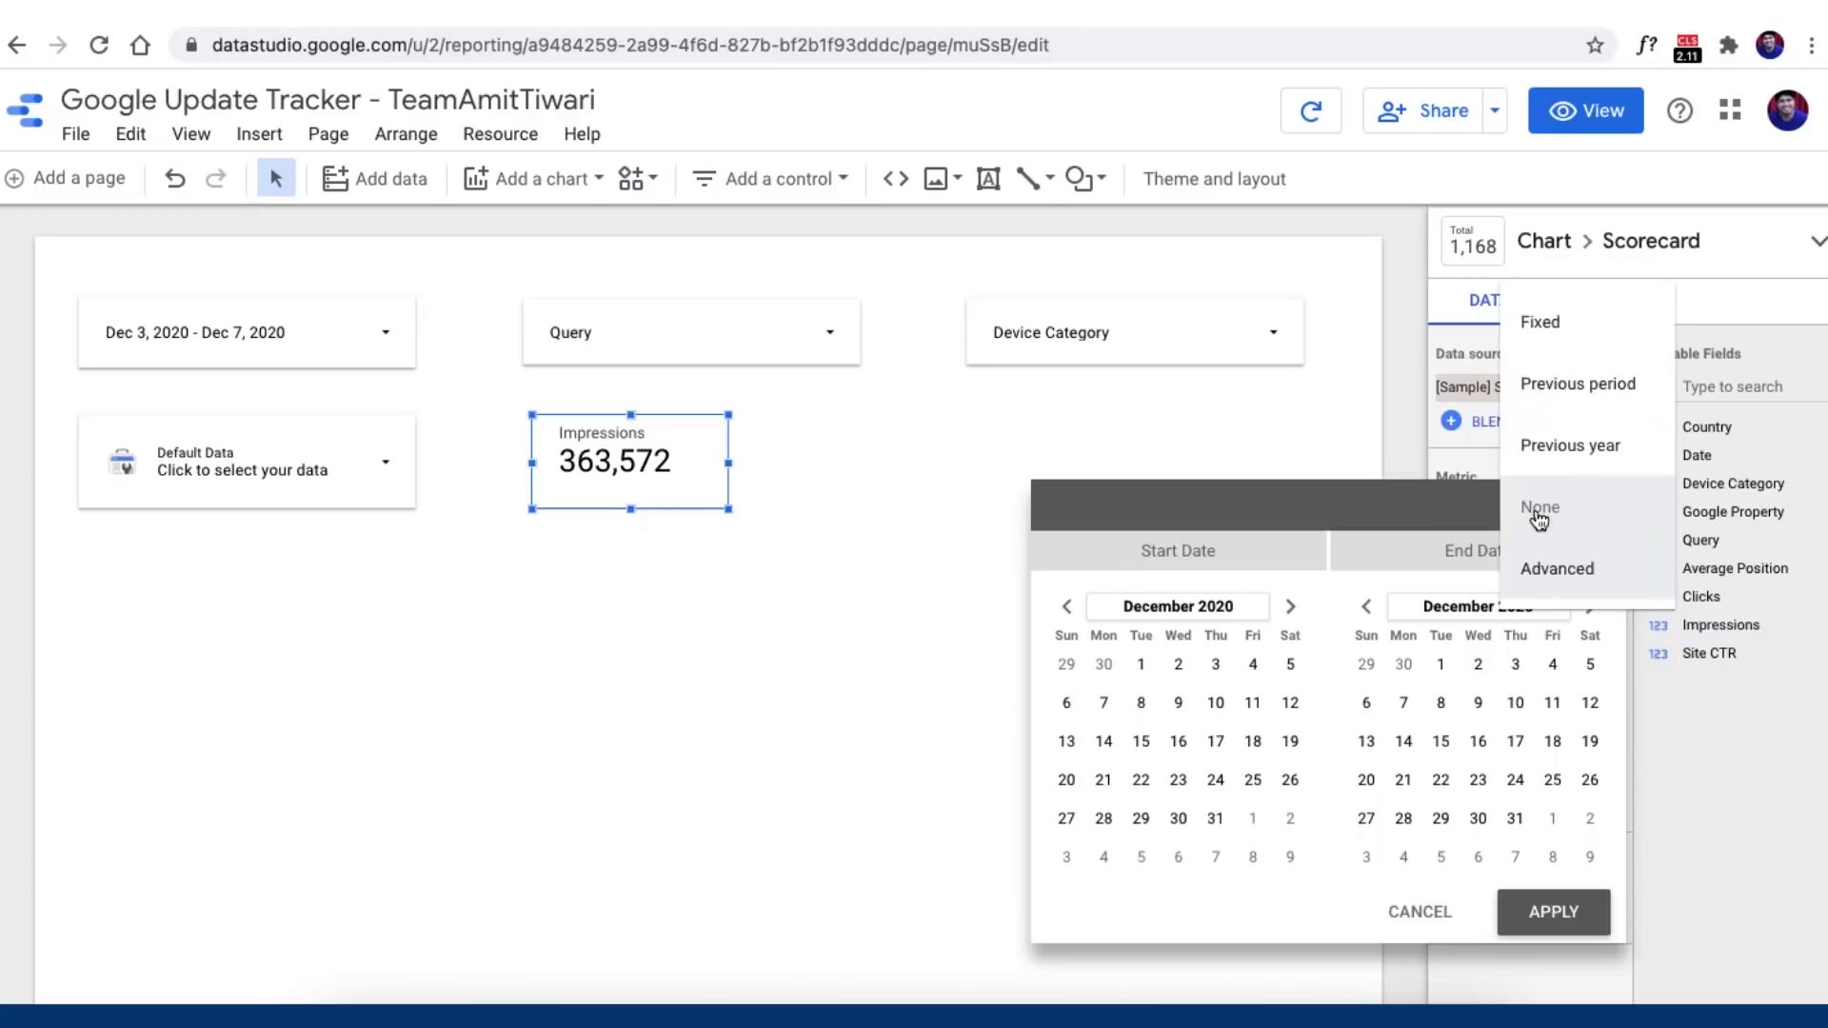
click(1554, 386)
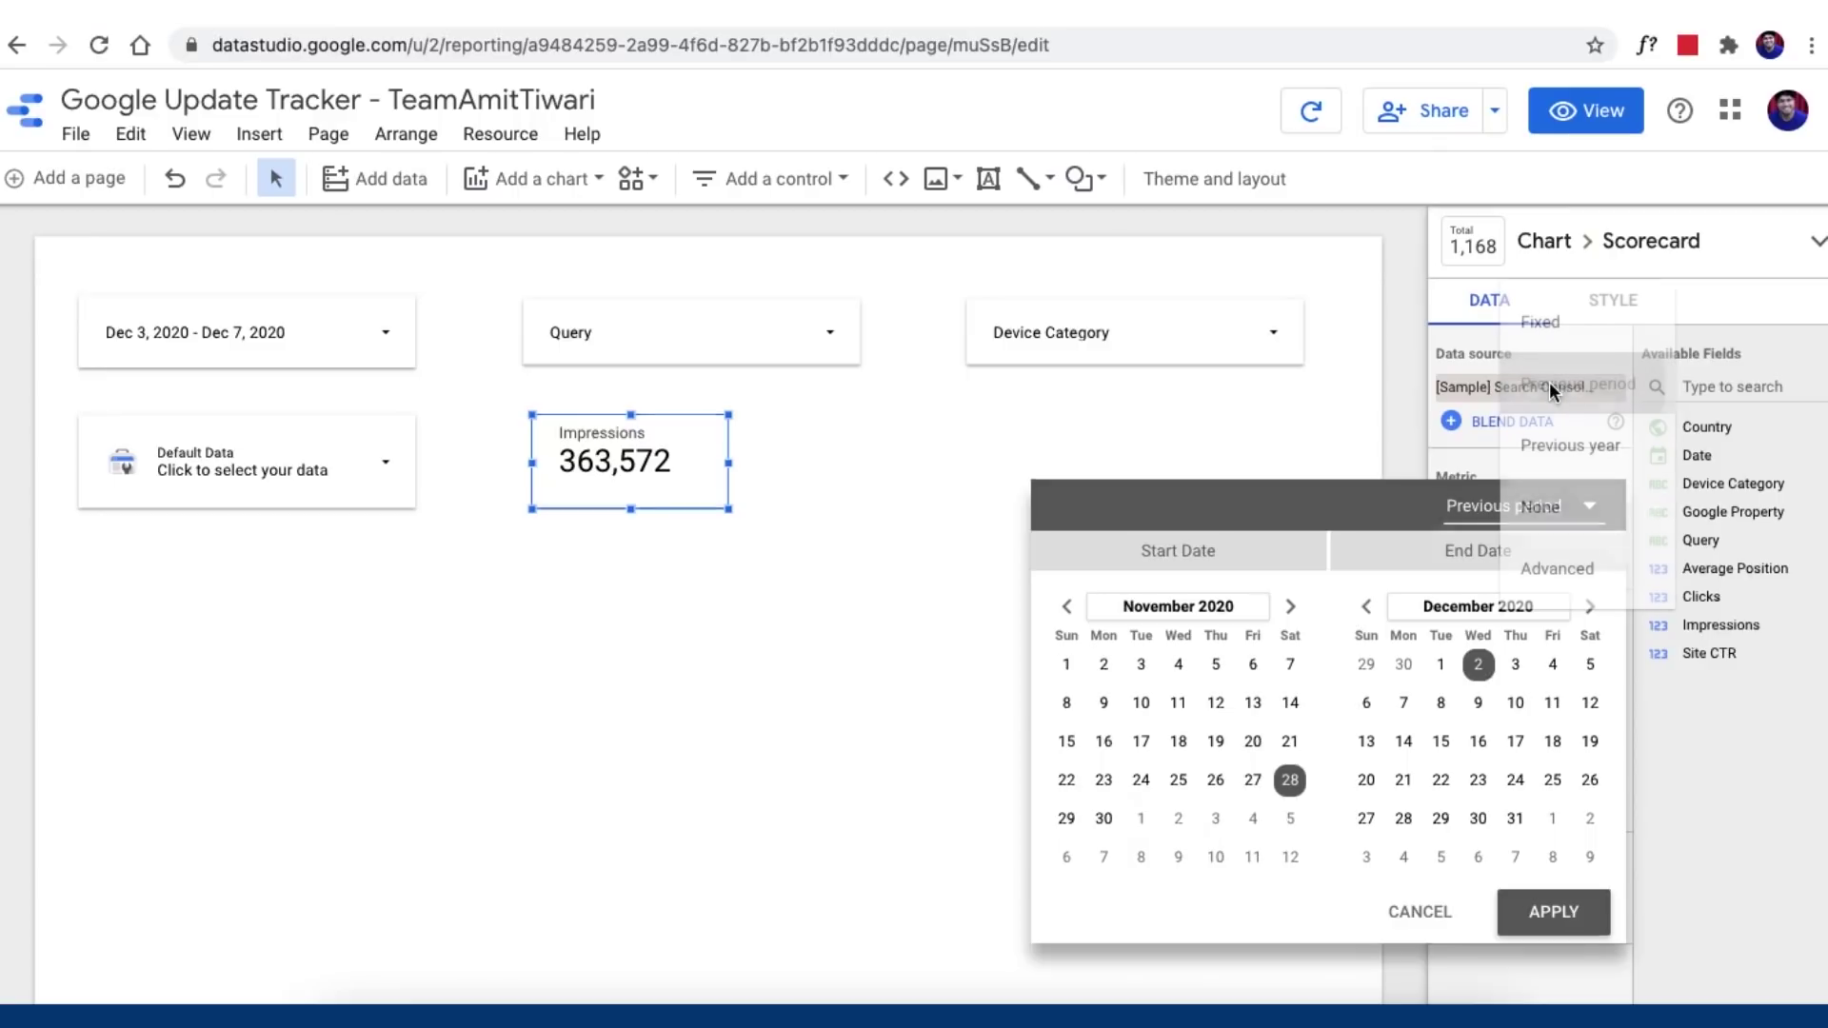
click(1549, 909)
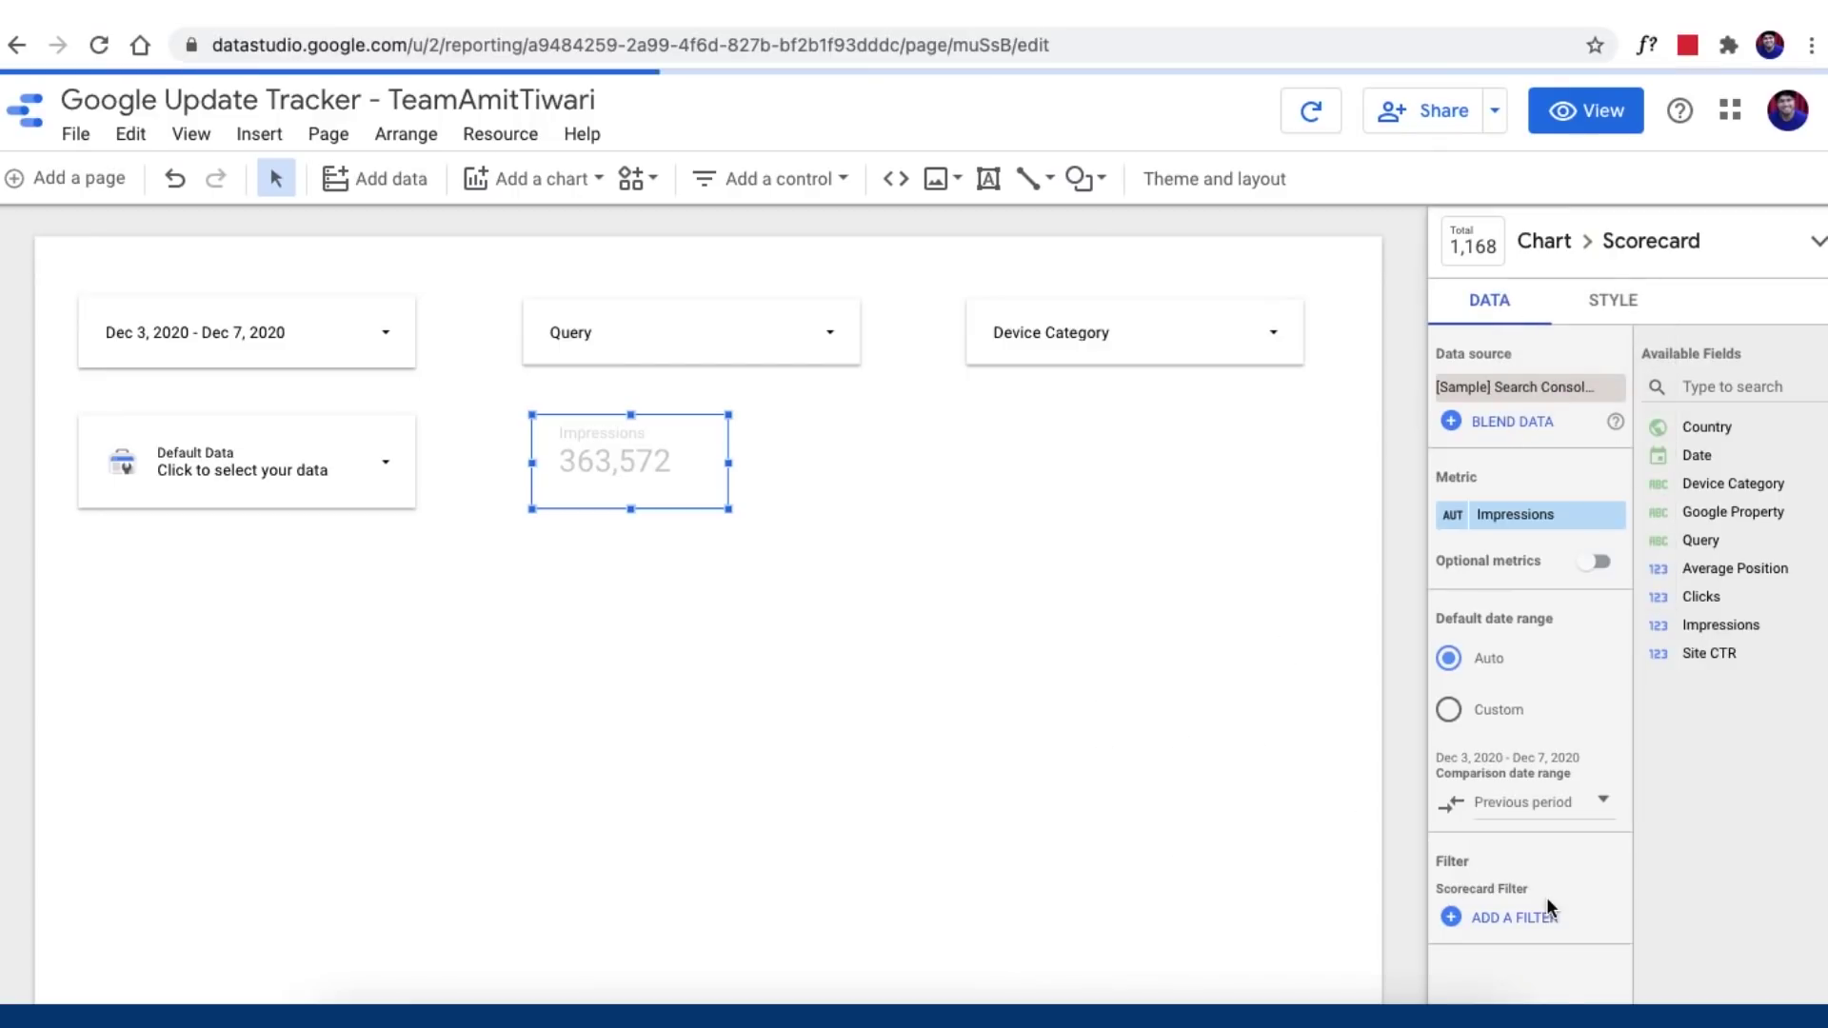
Step: Place a copy of the Impressions scorecard to its right and set the copy's metric to Clicks
click(1027, 722)
key(ctrl+v)
drag(618, 461, 899, 462)
drag(1709, 596, 1513, 514)
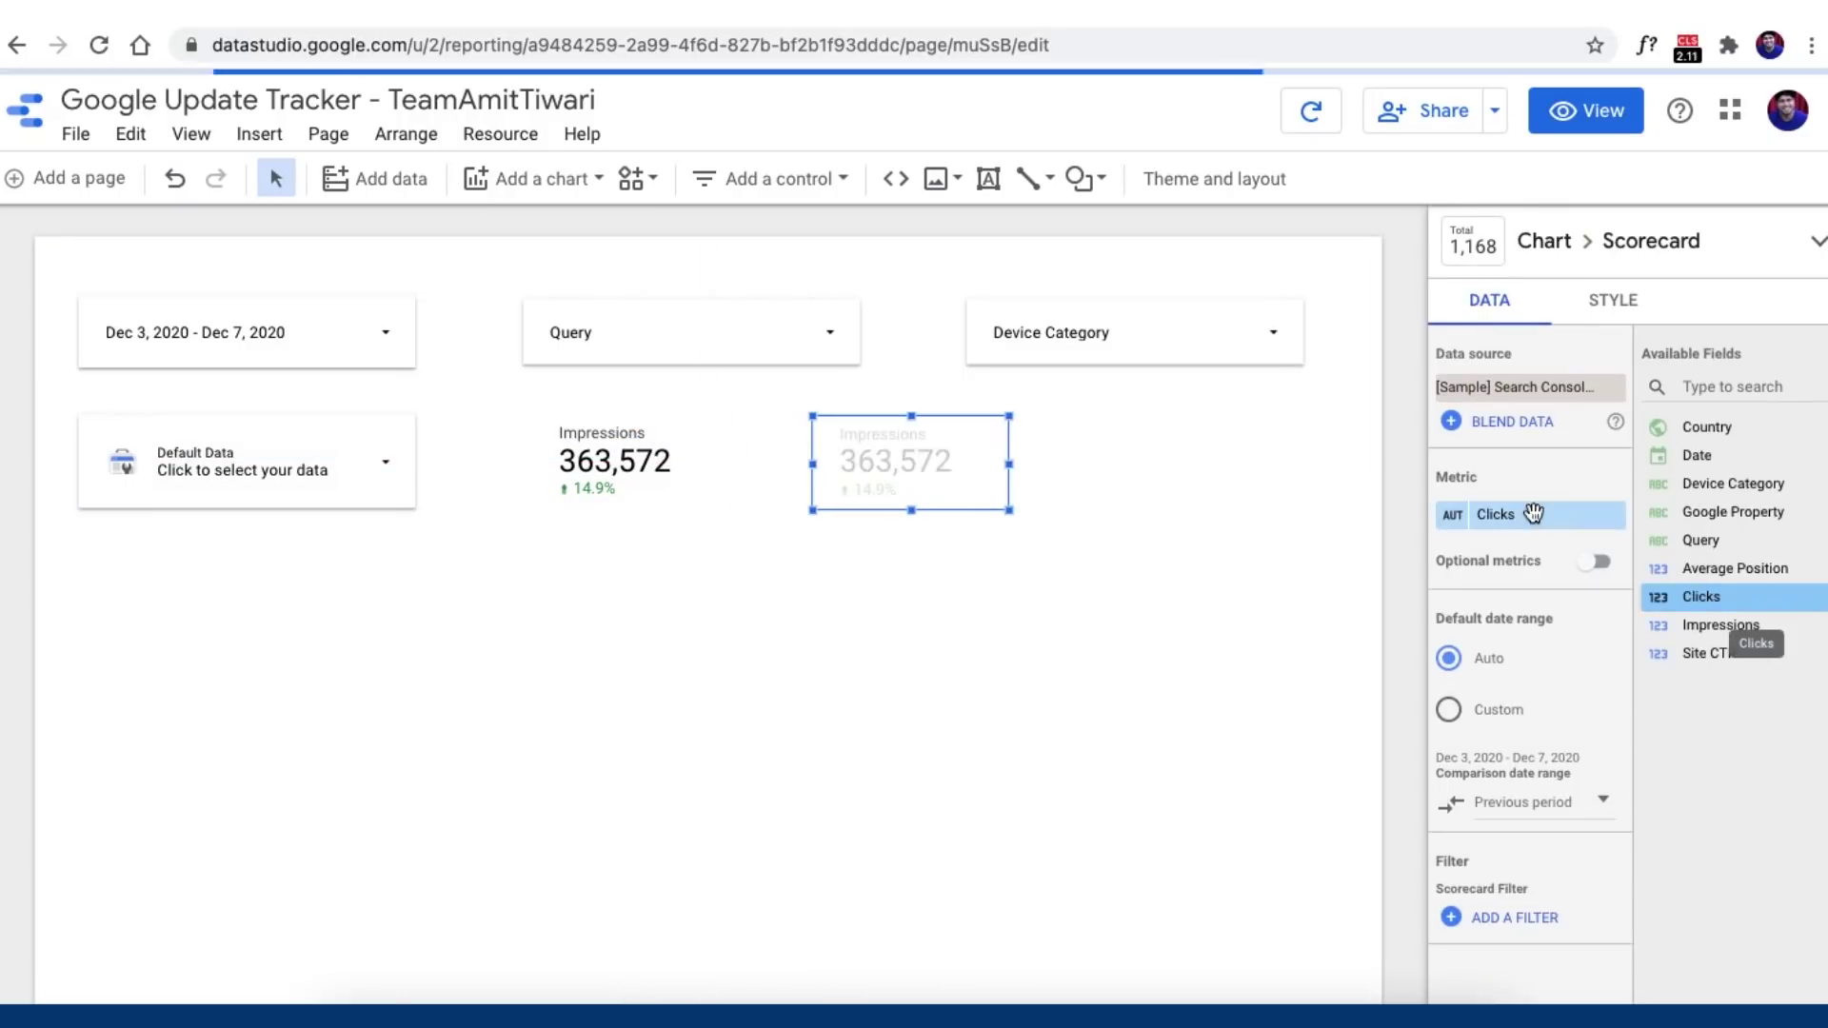
Step: Duplicate the Clicks scorecard, place the copy to its right, and set its metric to Average Position
right_click(897, 457)
click(946, 684)
drag(883, 474, 1163, 475)
drag(1735, 568, 1514, 514)
click(1197, 601)
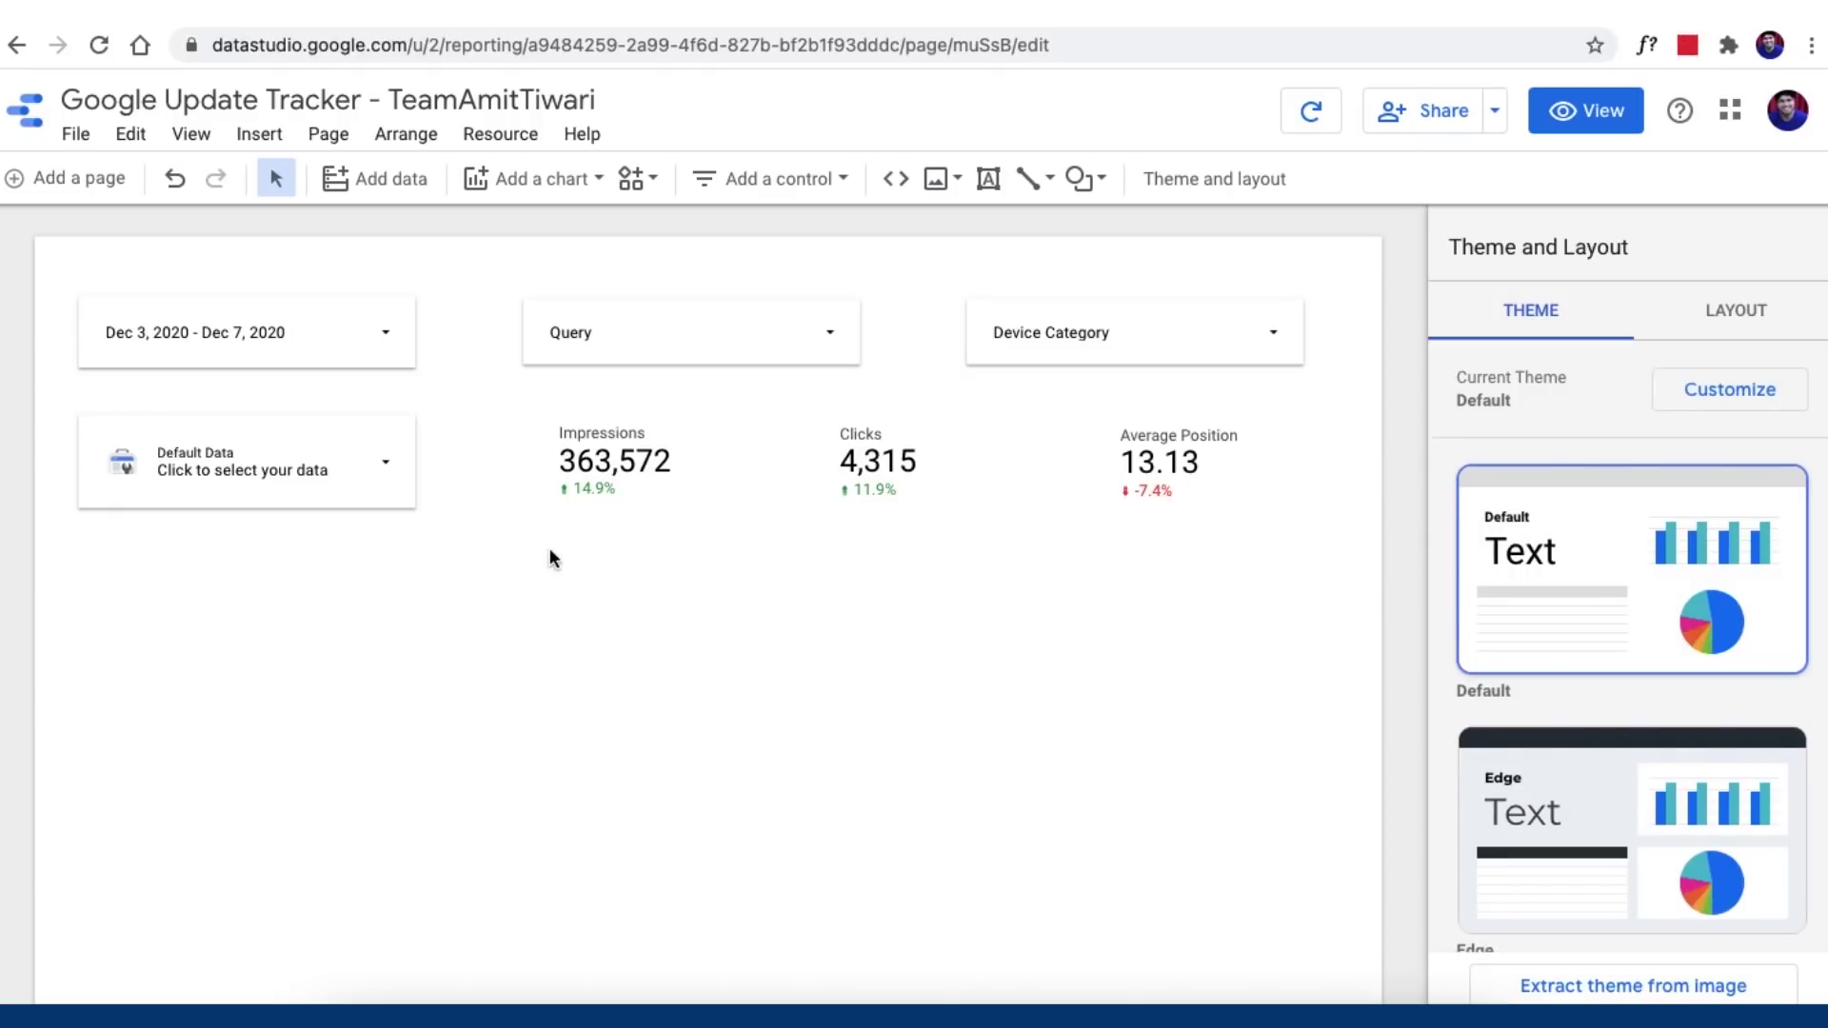
Step: Remove the border shadow from the date range control
click(295, 350)
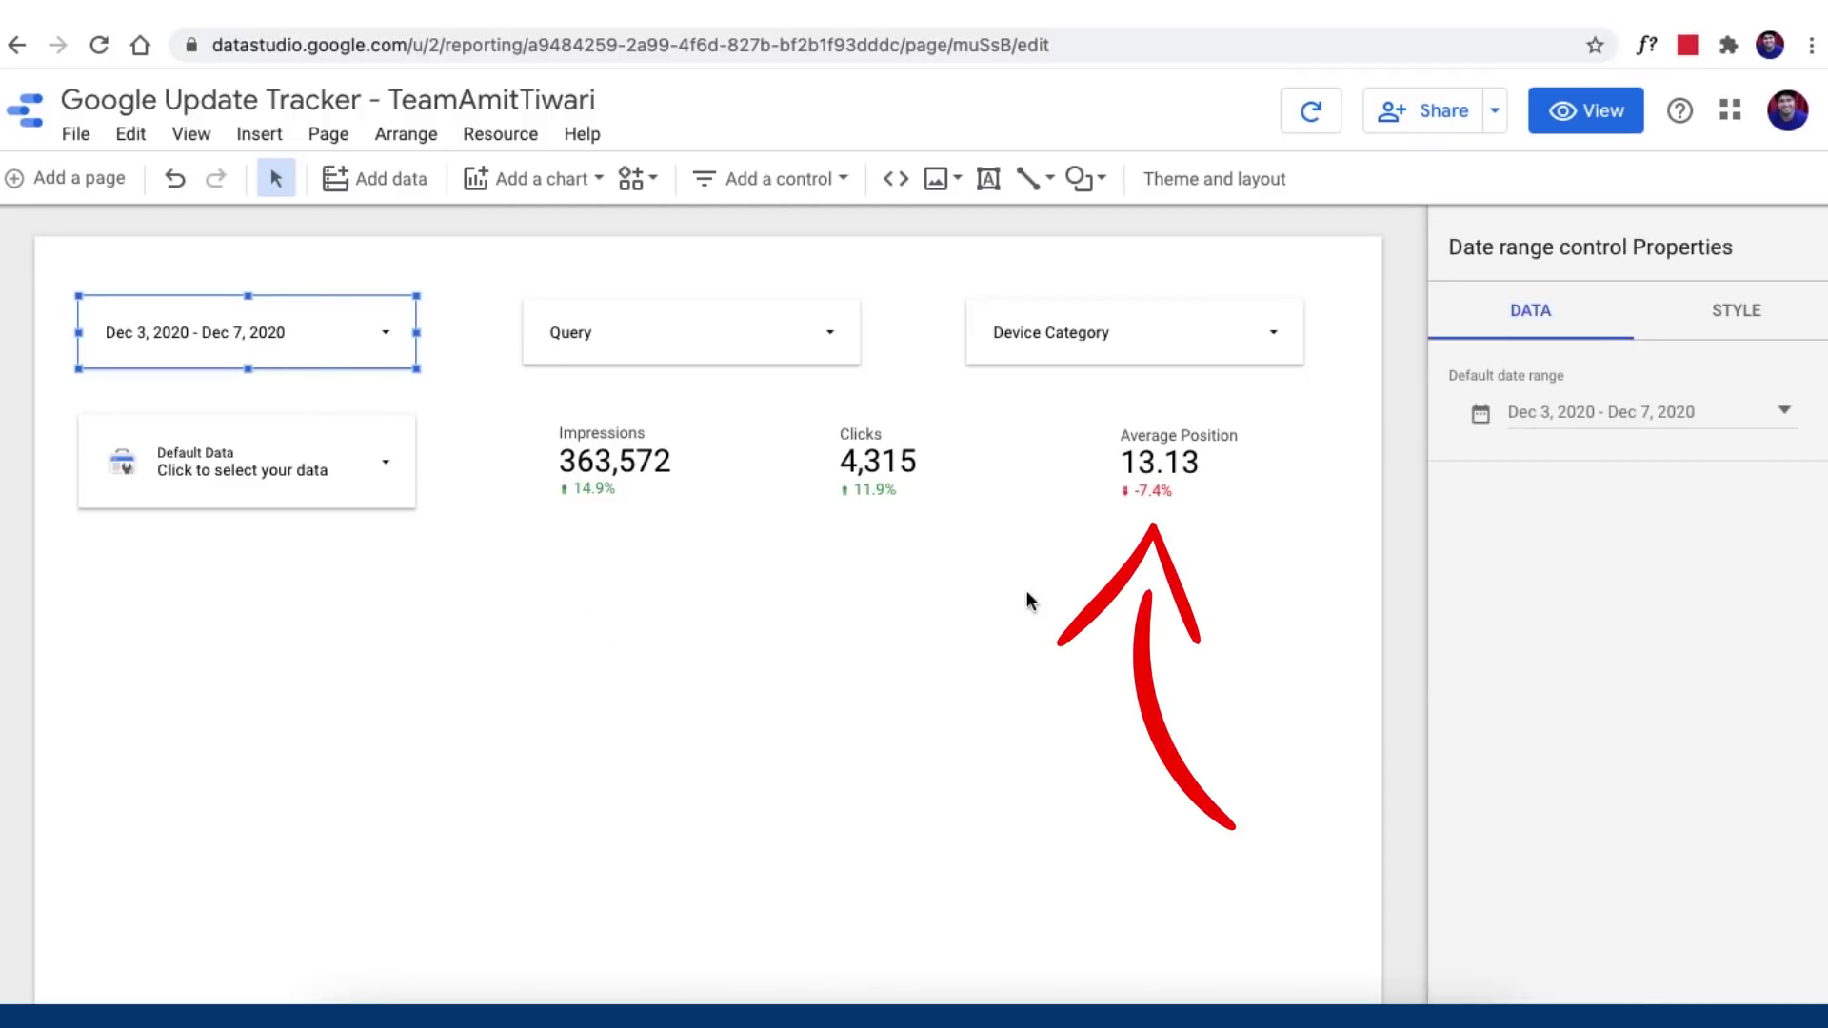
click(1738, 315)
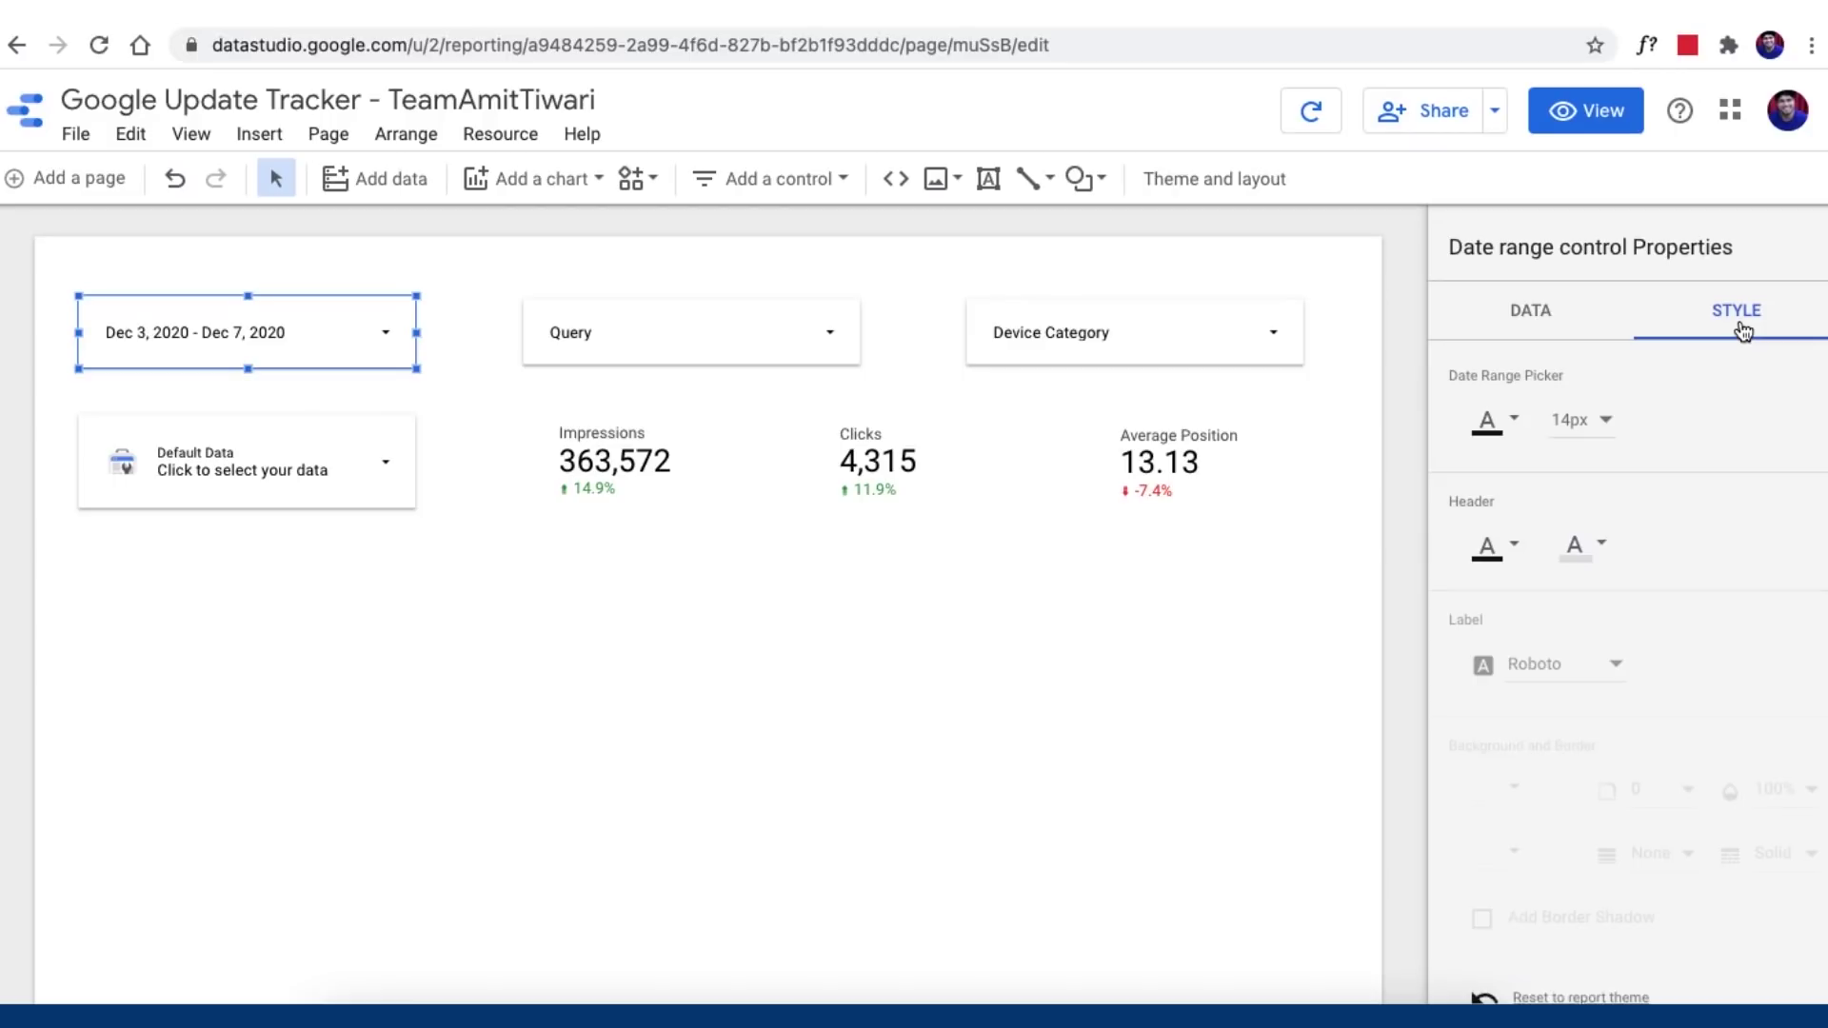
click(1738, 314)
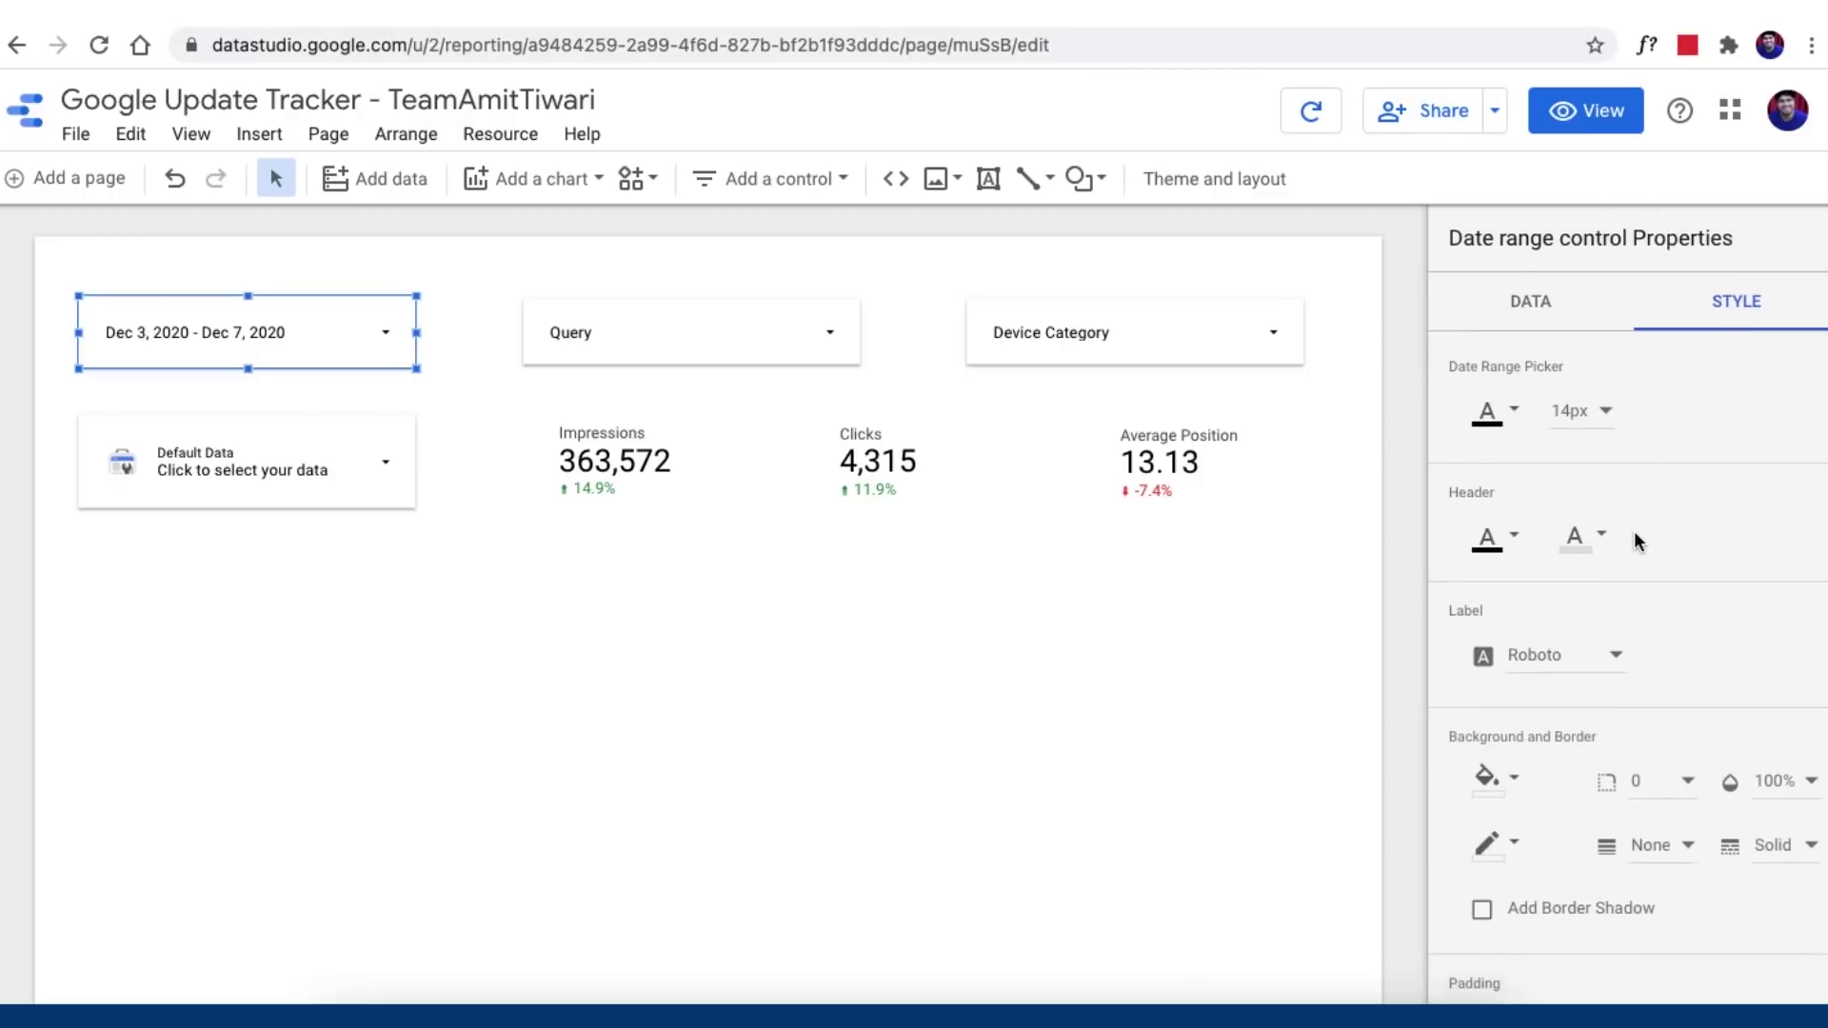
scroll(1634, 533, down, 5)
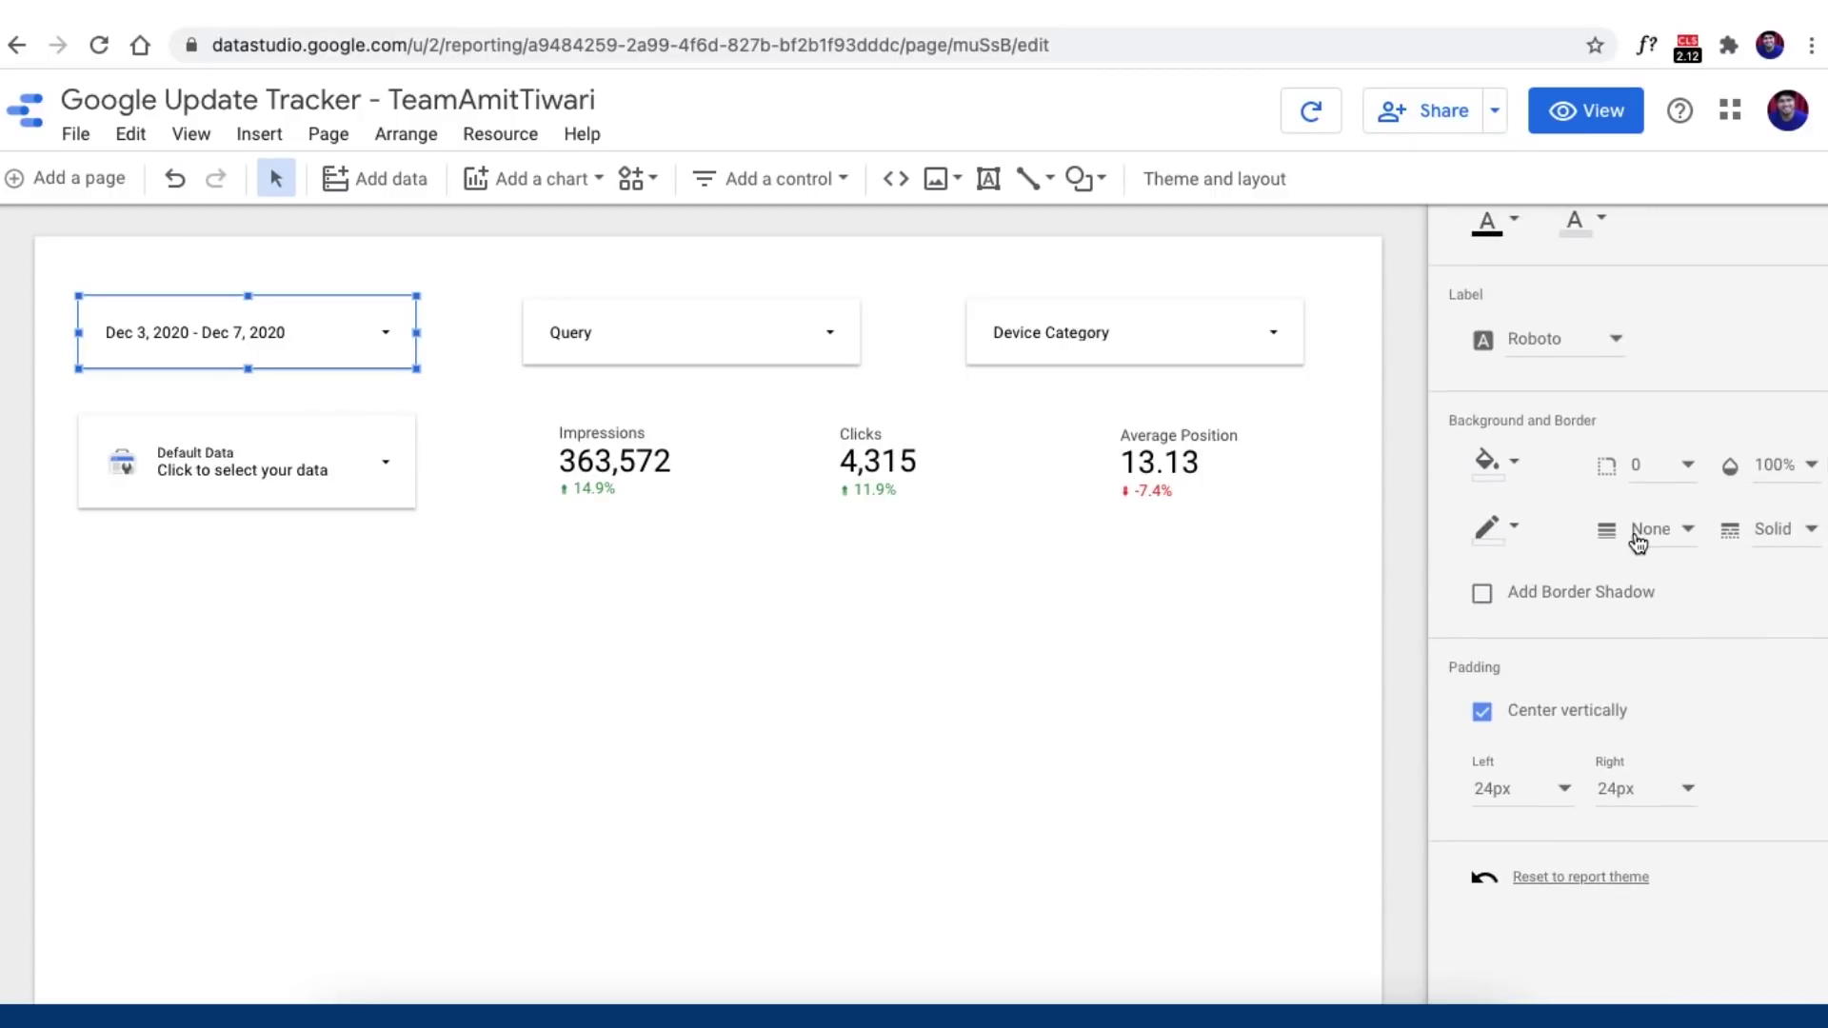
click(1533, 608)
click(1532, 607)
scroll(1533, 607, up, 1)
click(856, 819)
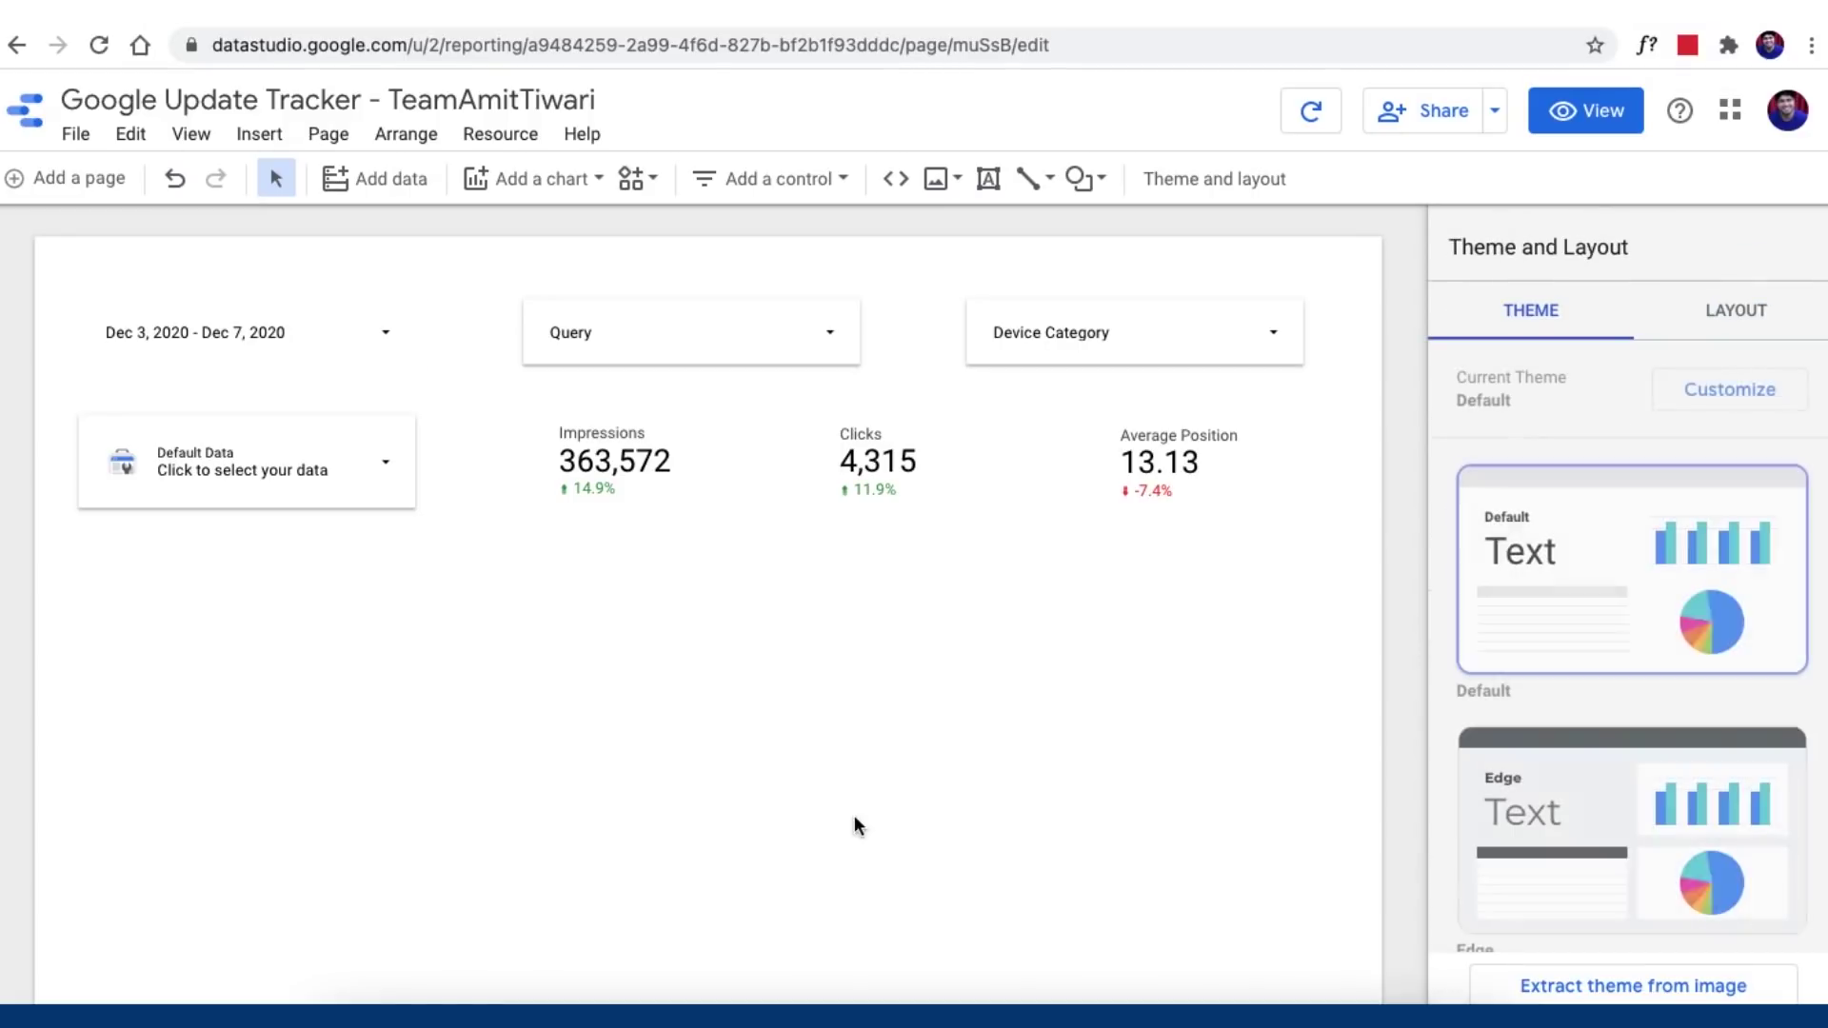
Step: Check the date range control's style settings and remove the border shadow from the Query, Device Category and data controls
click(302, 351)
click(1758, 313)
scroll(1618, 695, down, 5)
scroll(1695, 651, up, 3)
scroll(1694, 651, up, 3)
click(1055, 562)
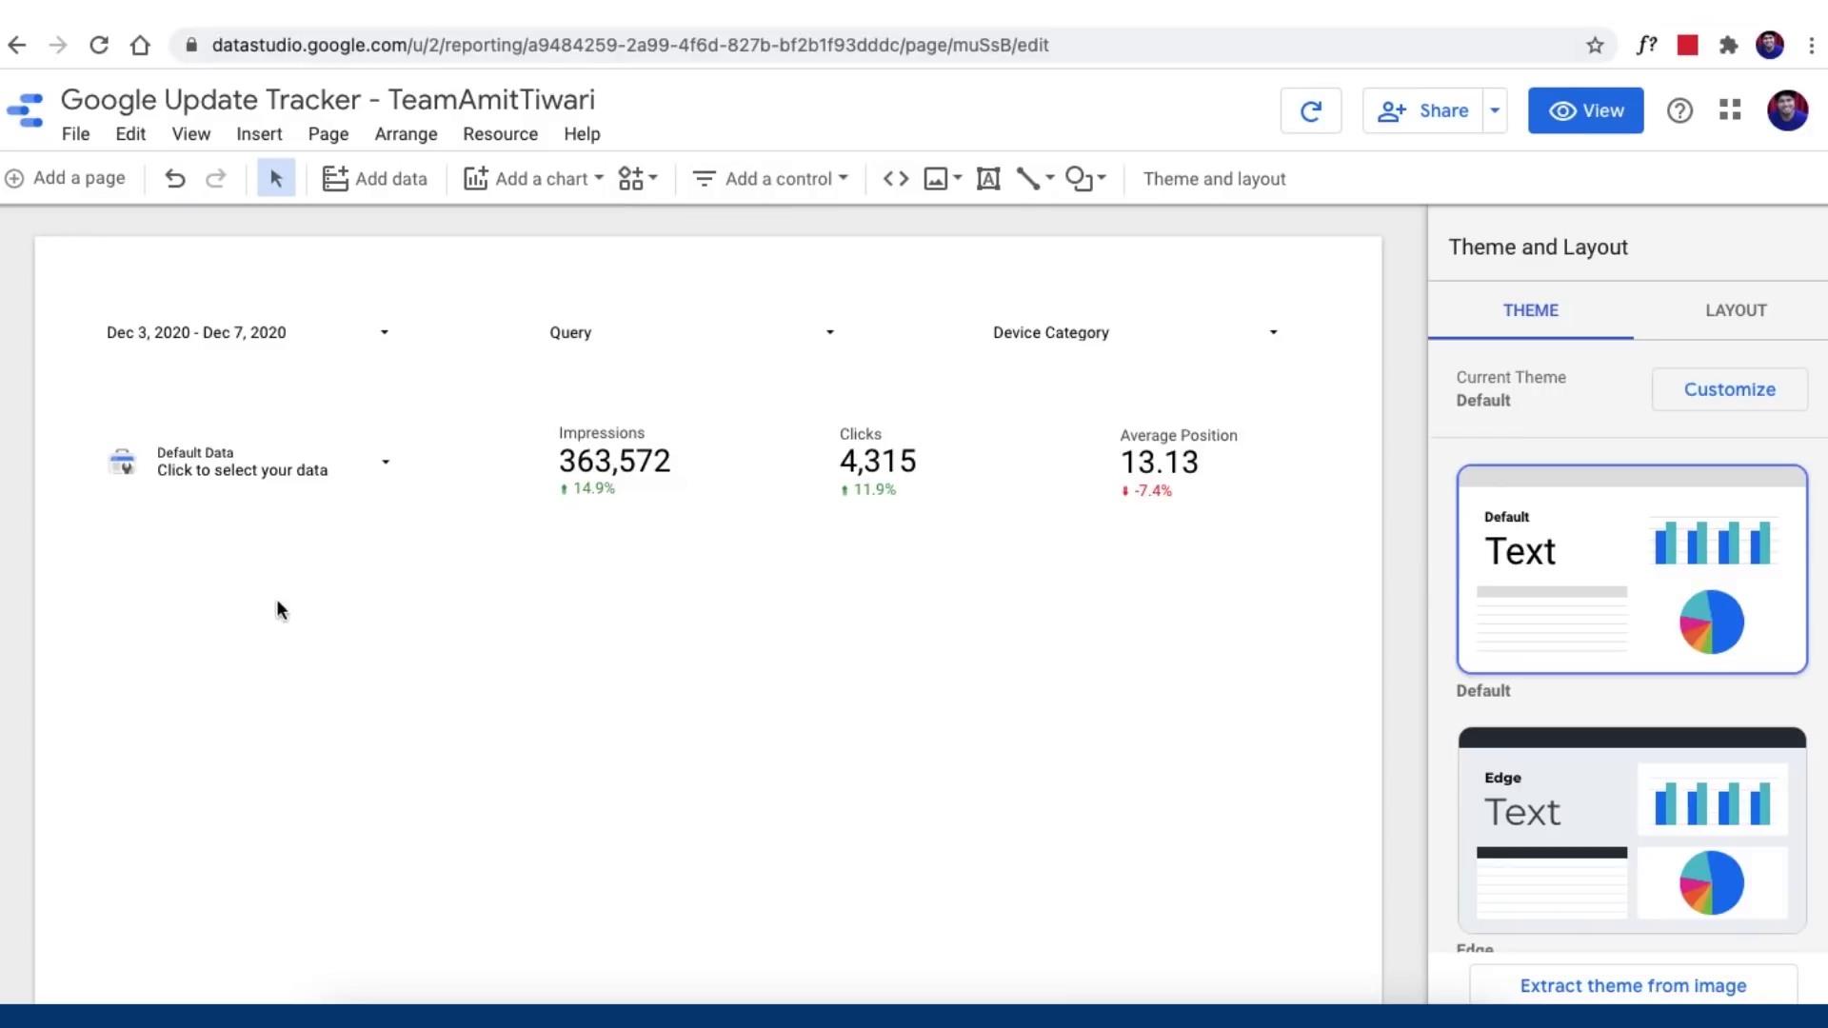
Step: Insert a time series chart below the data control, with Impressions as its only metric
click(533, 183)
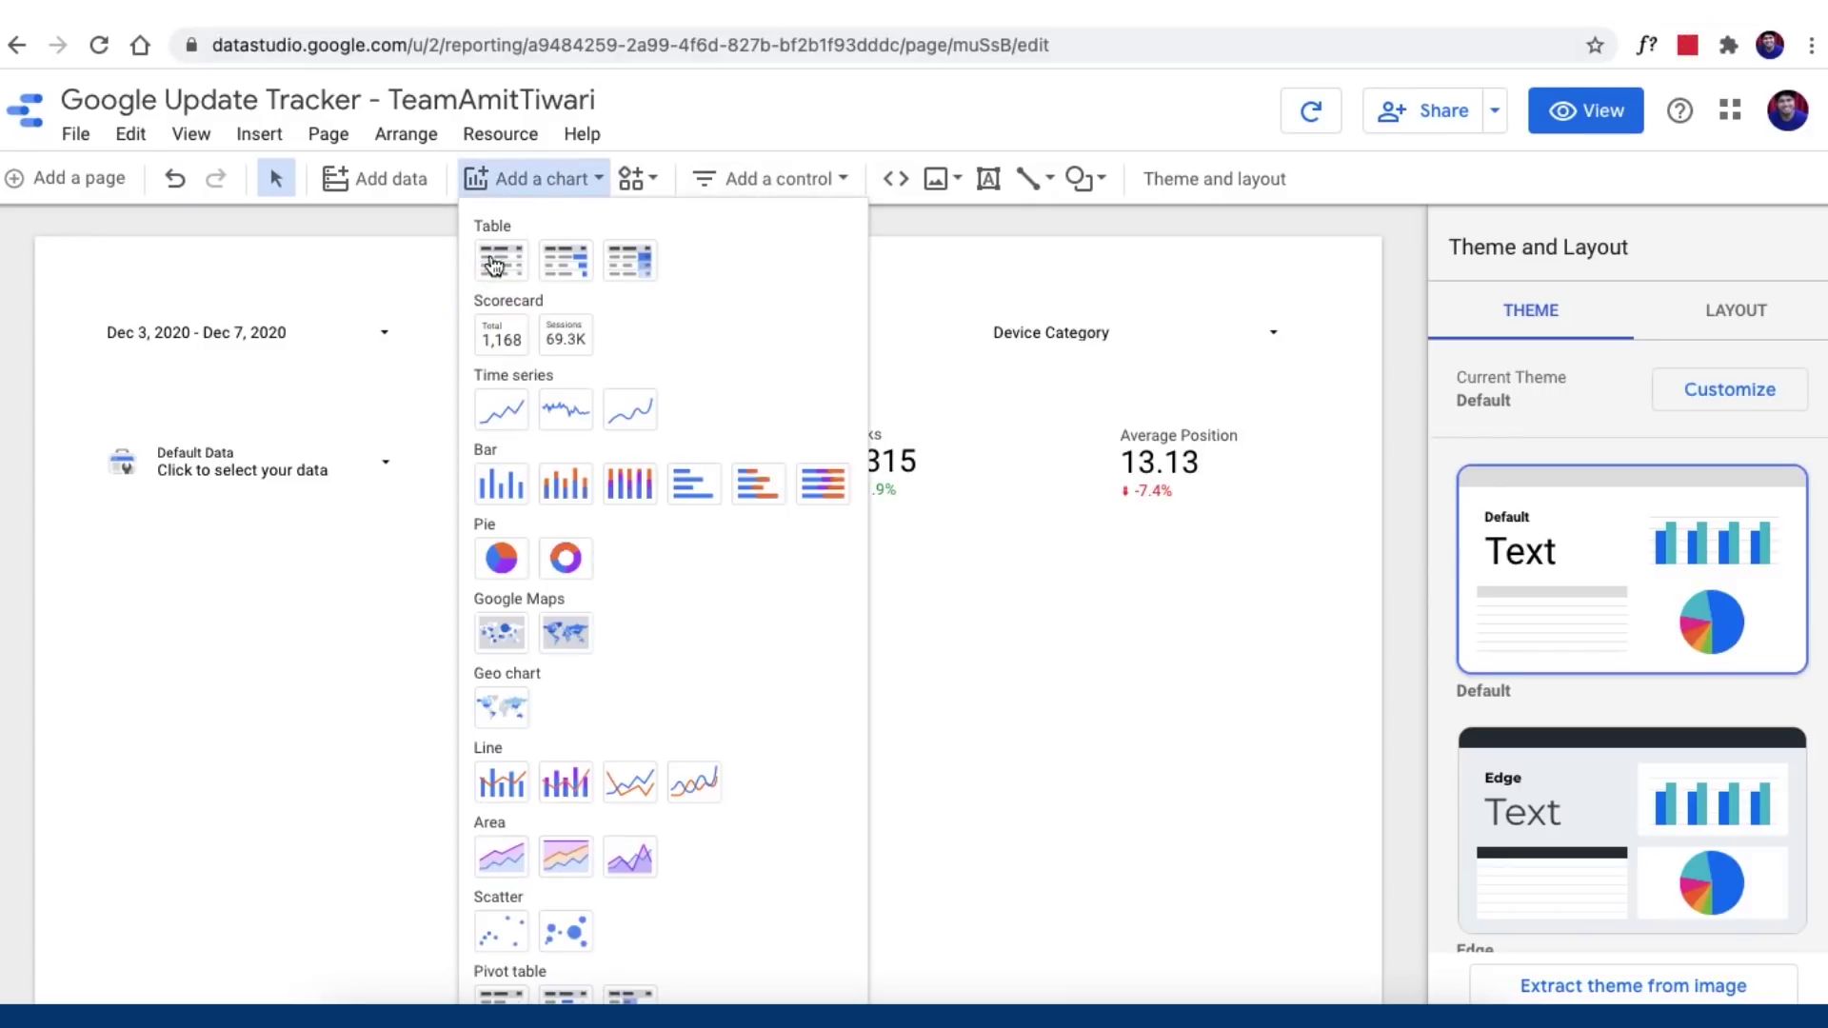
click(501, 412)
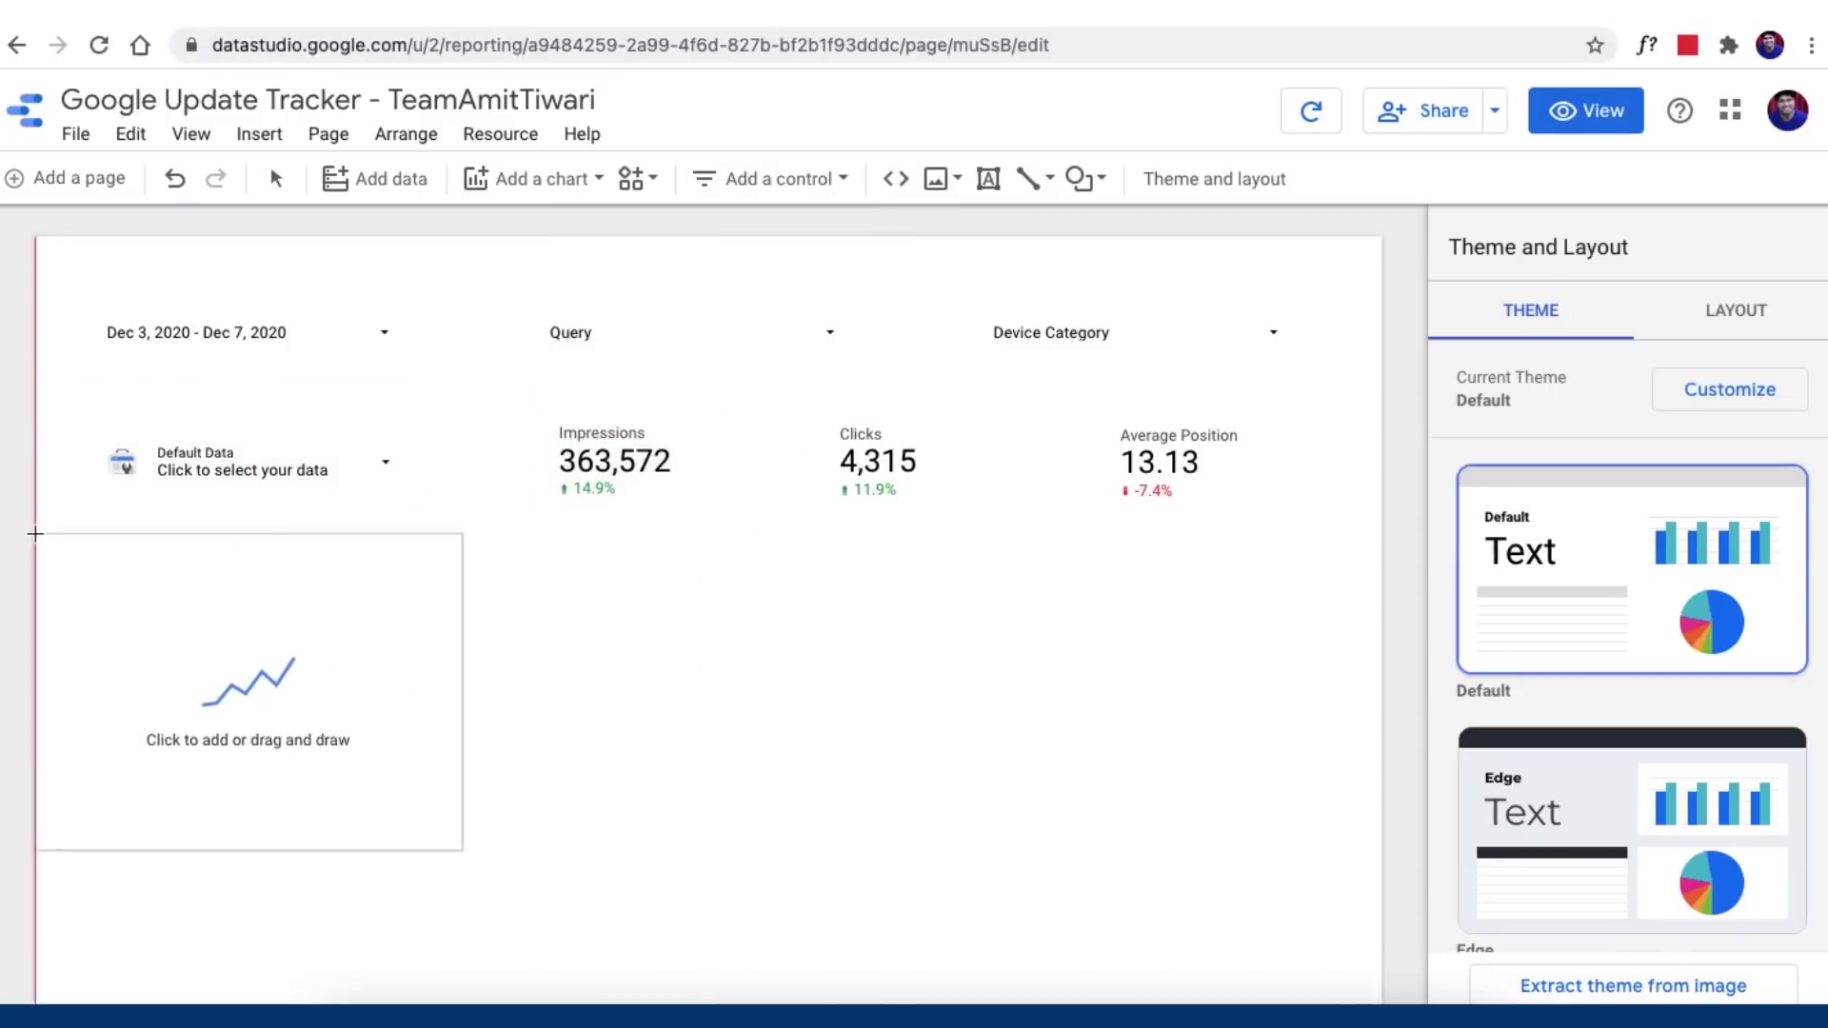
click(35, 532)
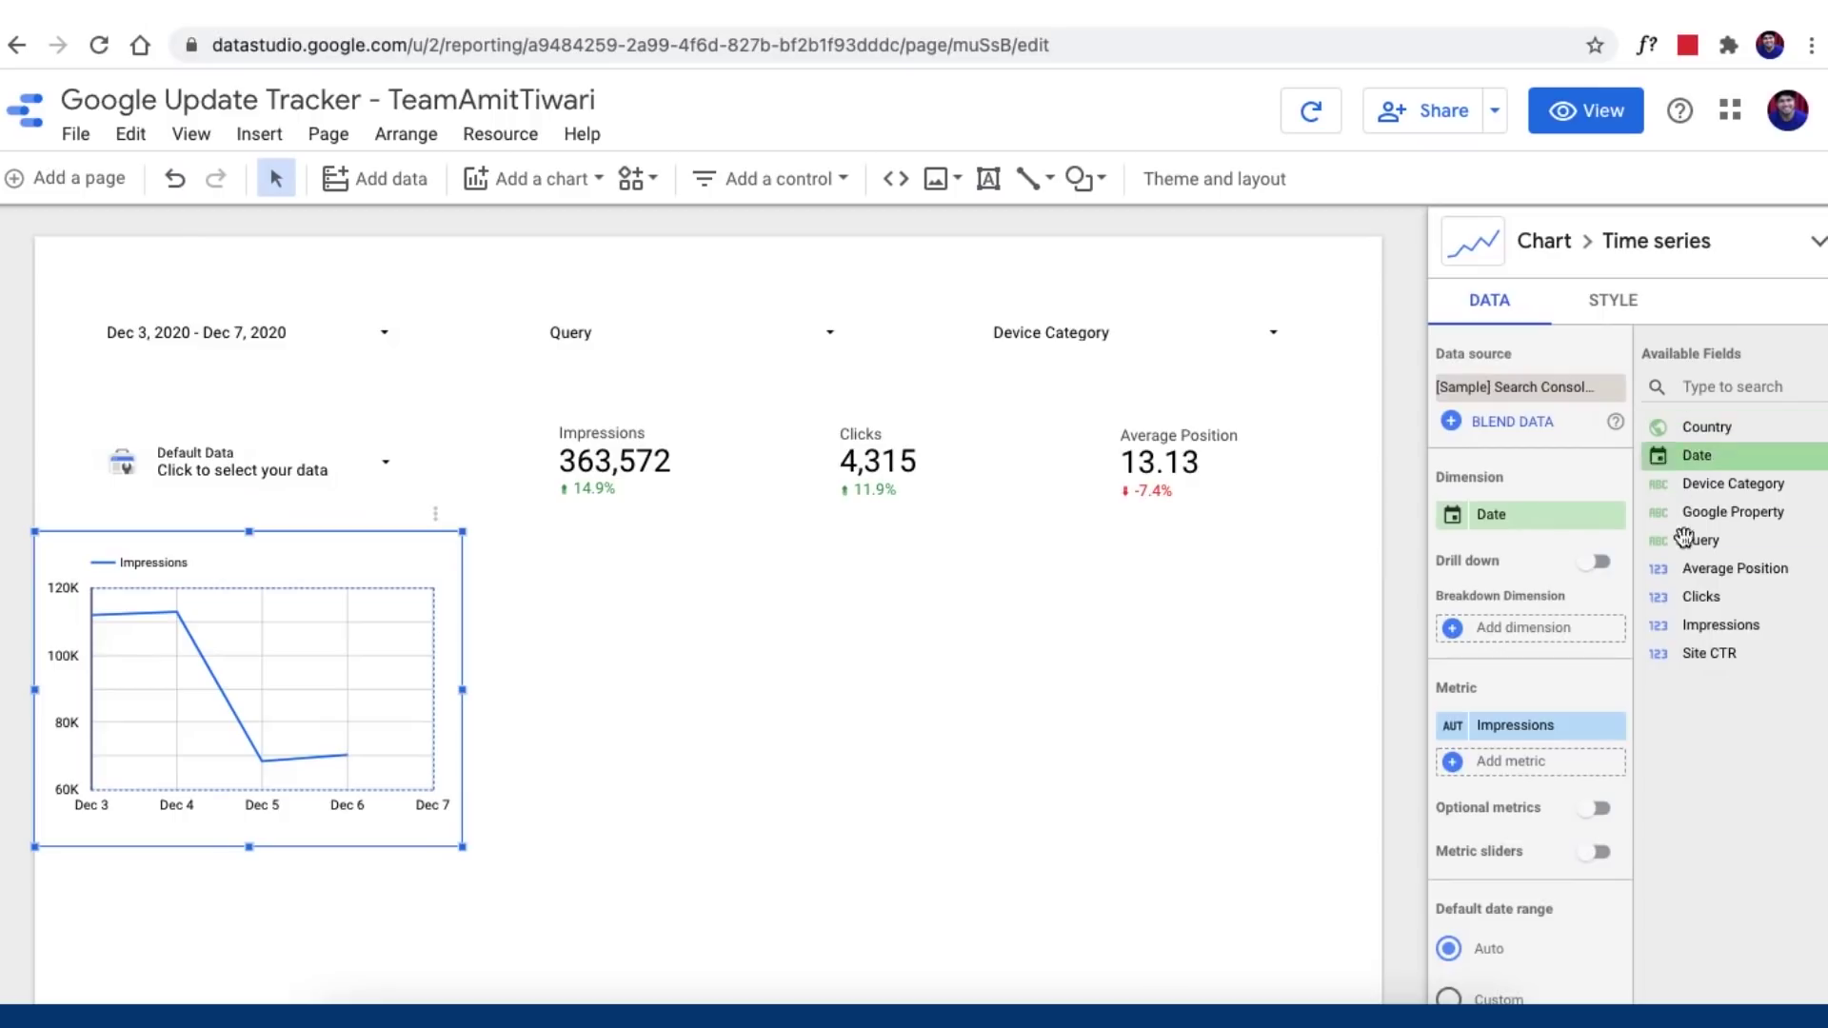
drag(1725, 621, 1535, 724)
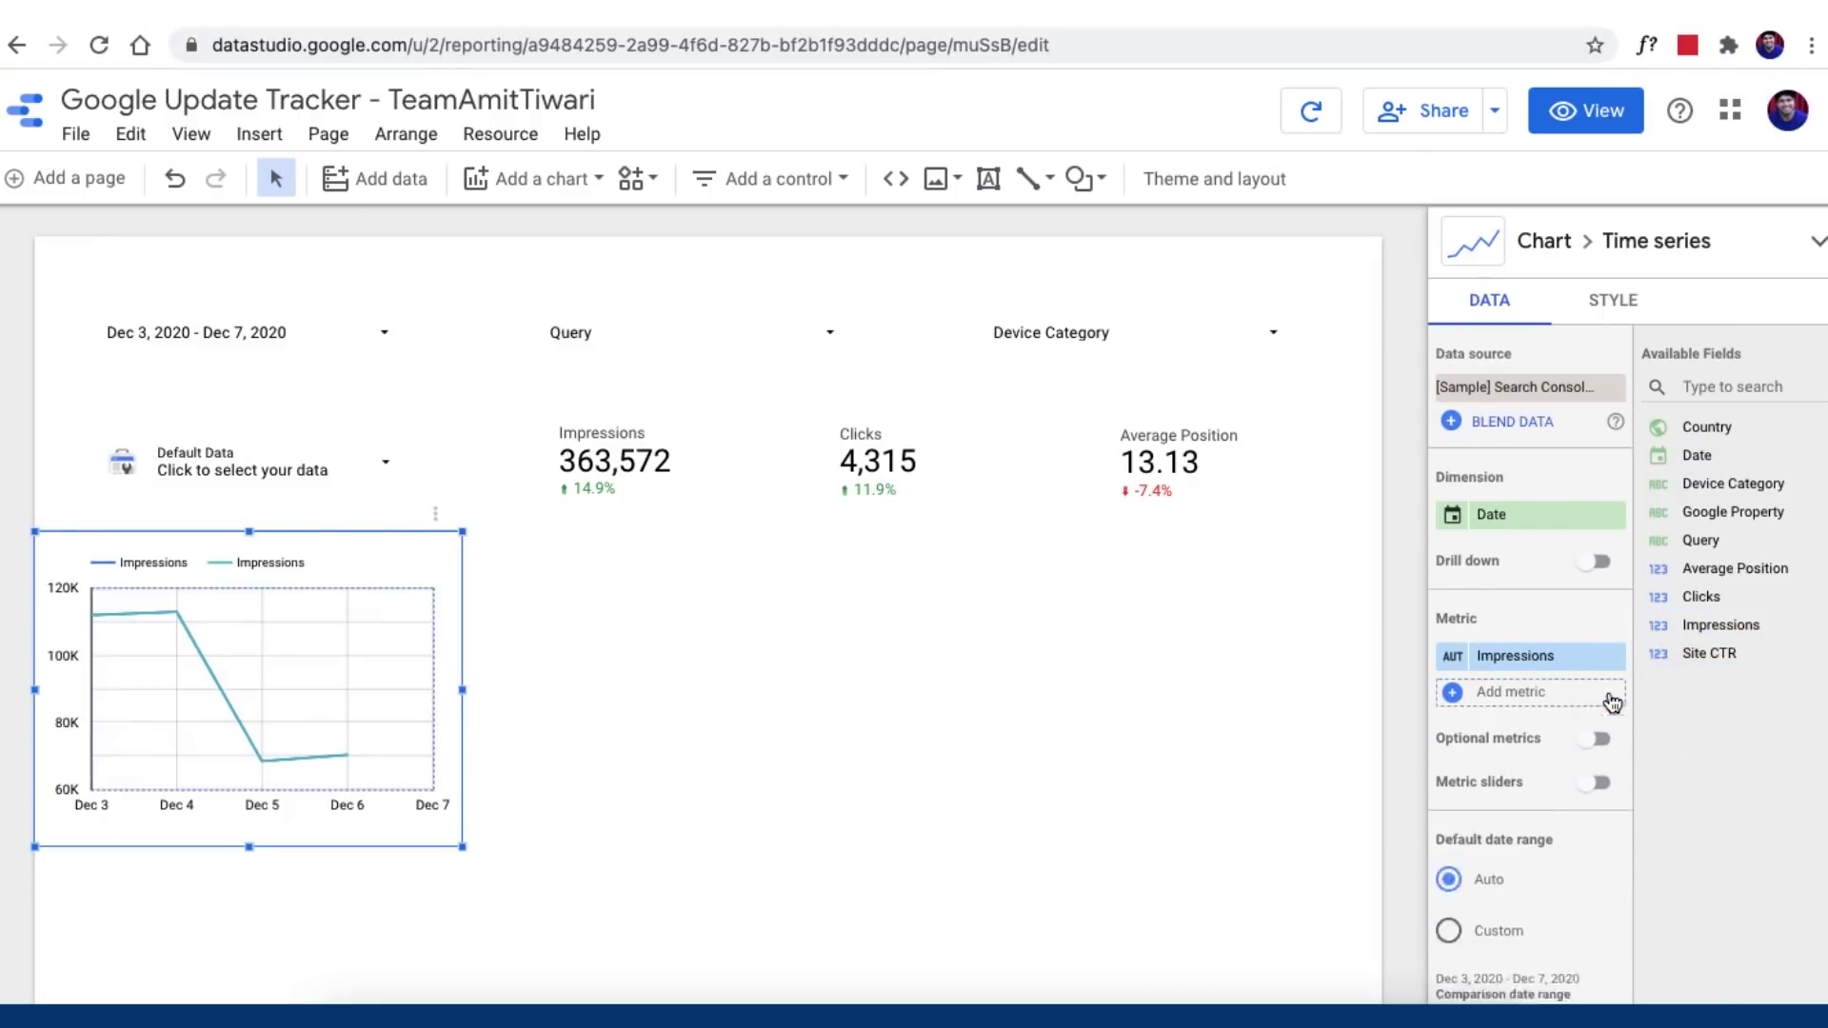
Step: Compare the Impressions chart with the previous period, widen it slightly and move it a little lower
scroll(1528, 805, down, 3)
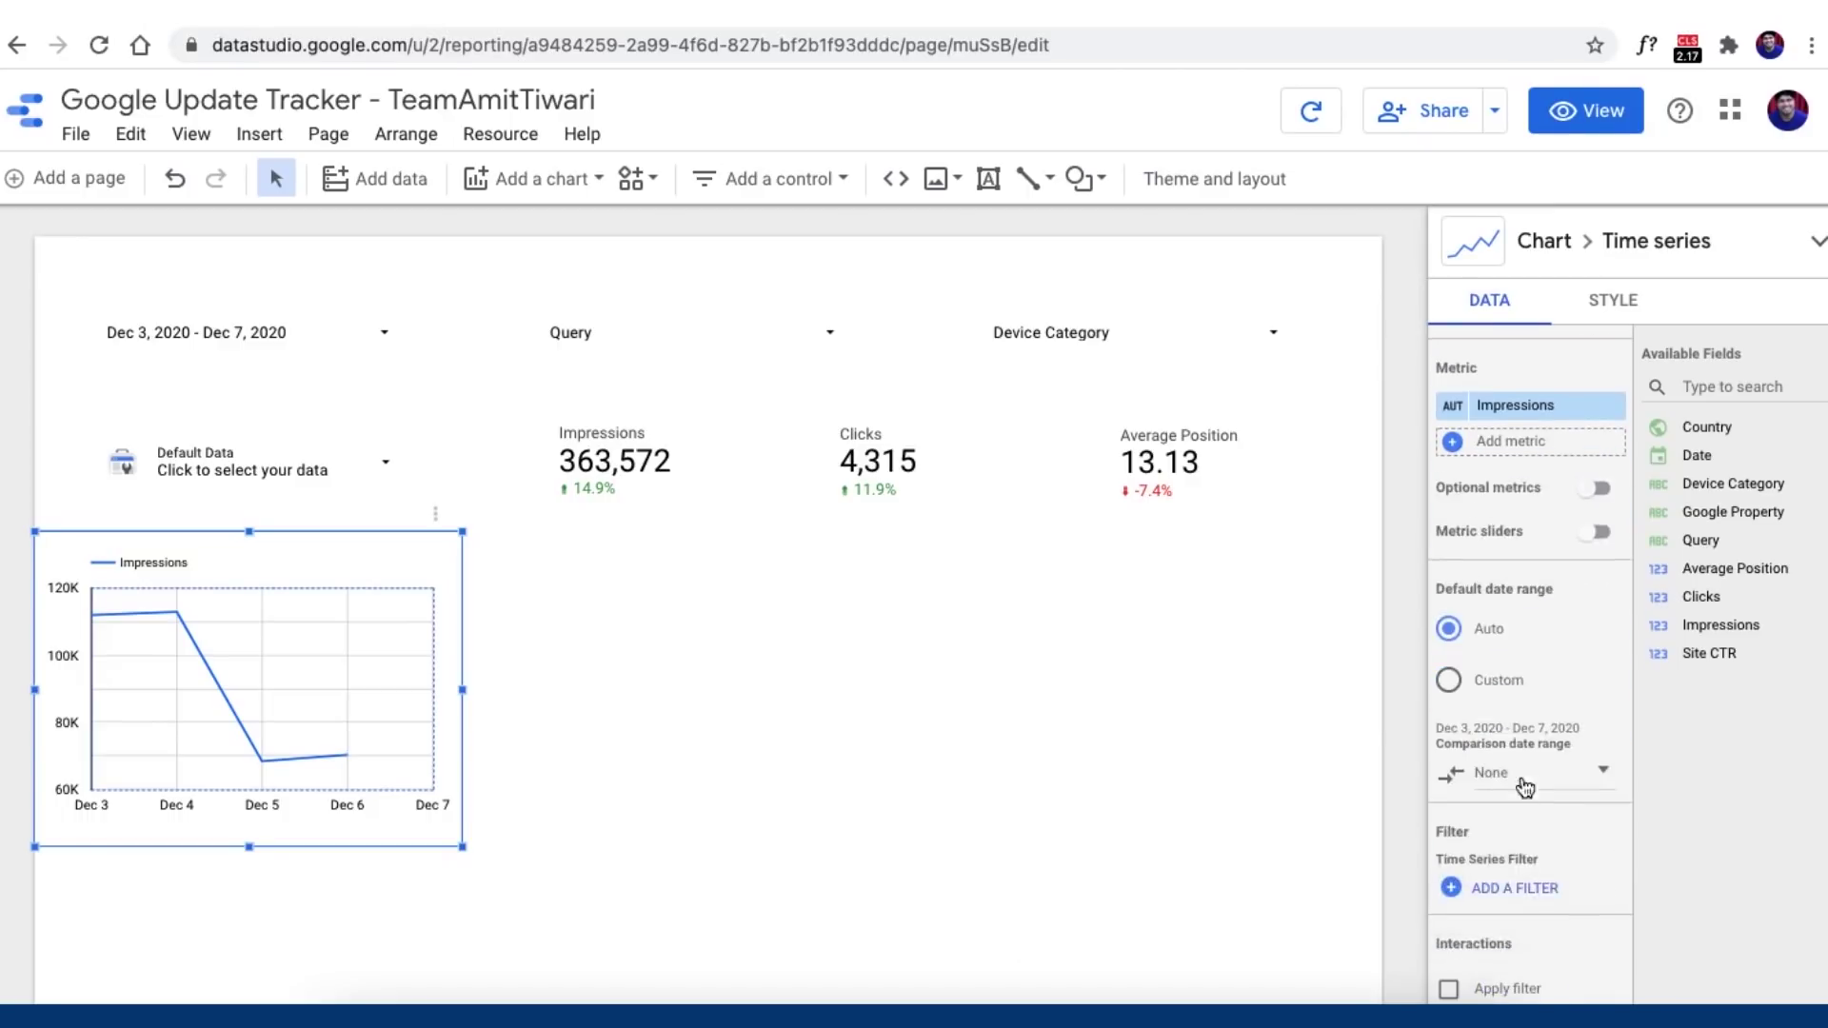
click(1521, 775)
click(1529, 509)
click(1519, 906)
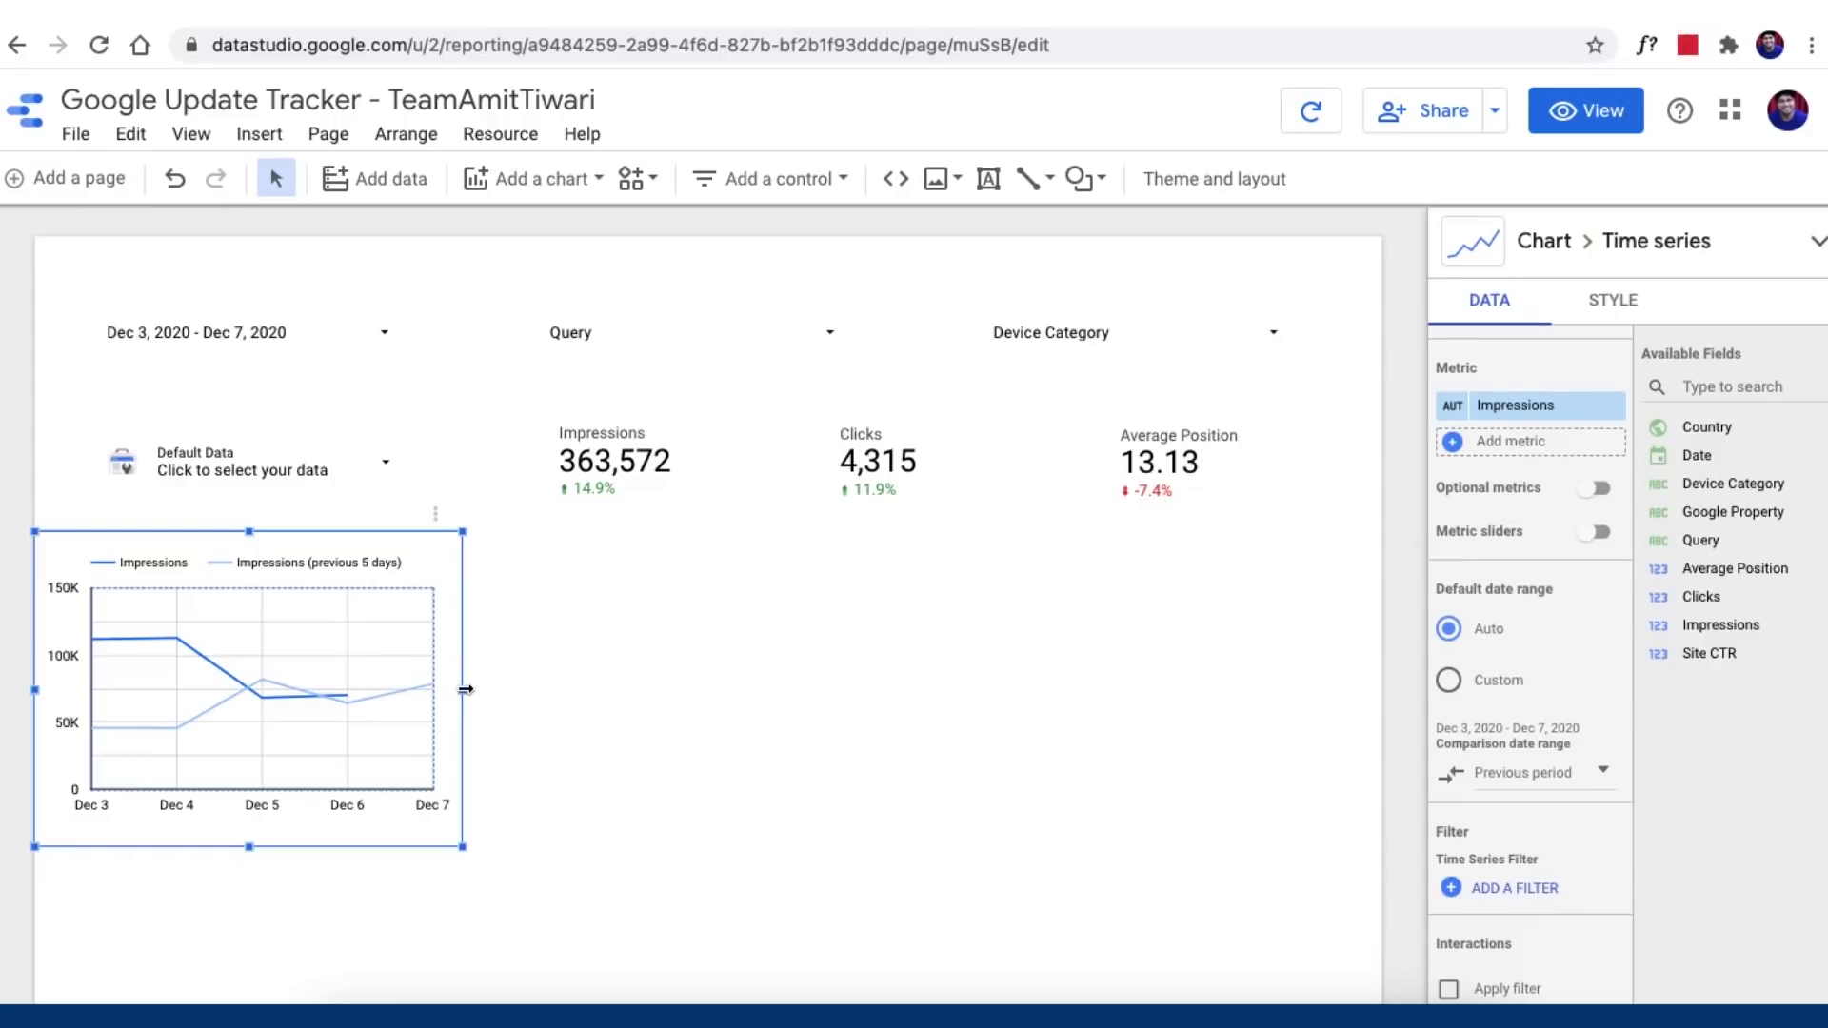
drag(465, 689, 471, 688)
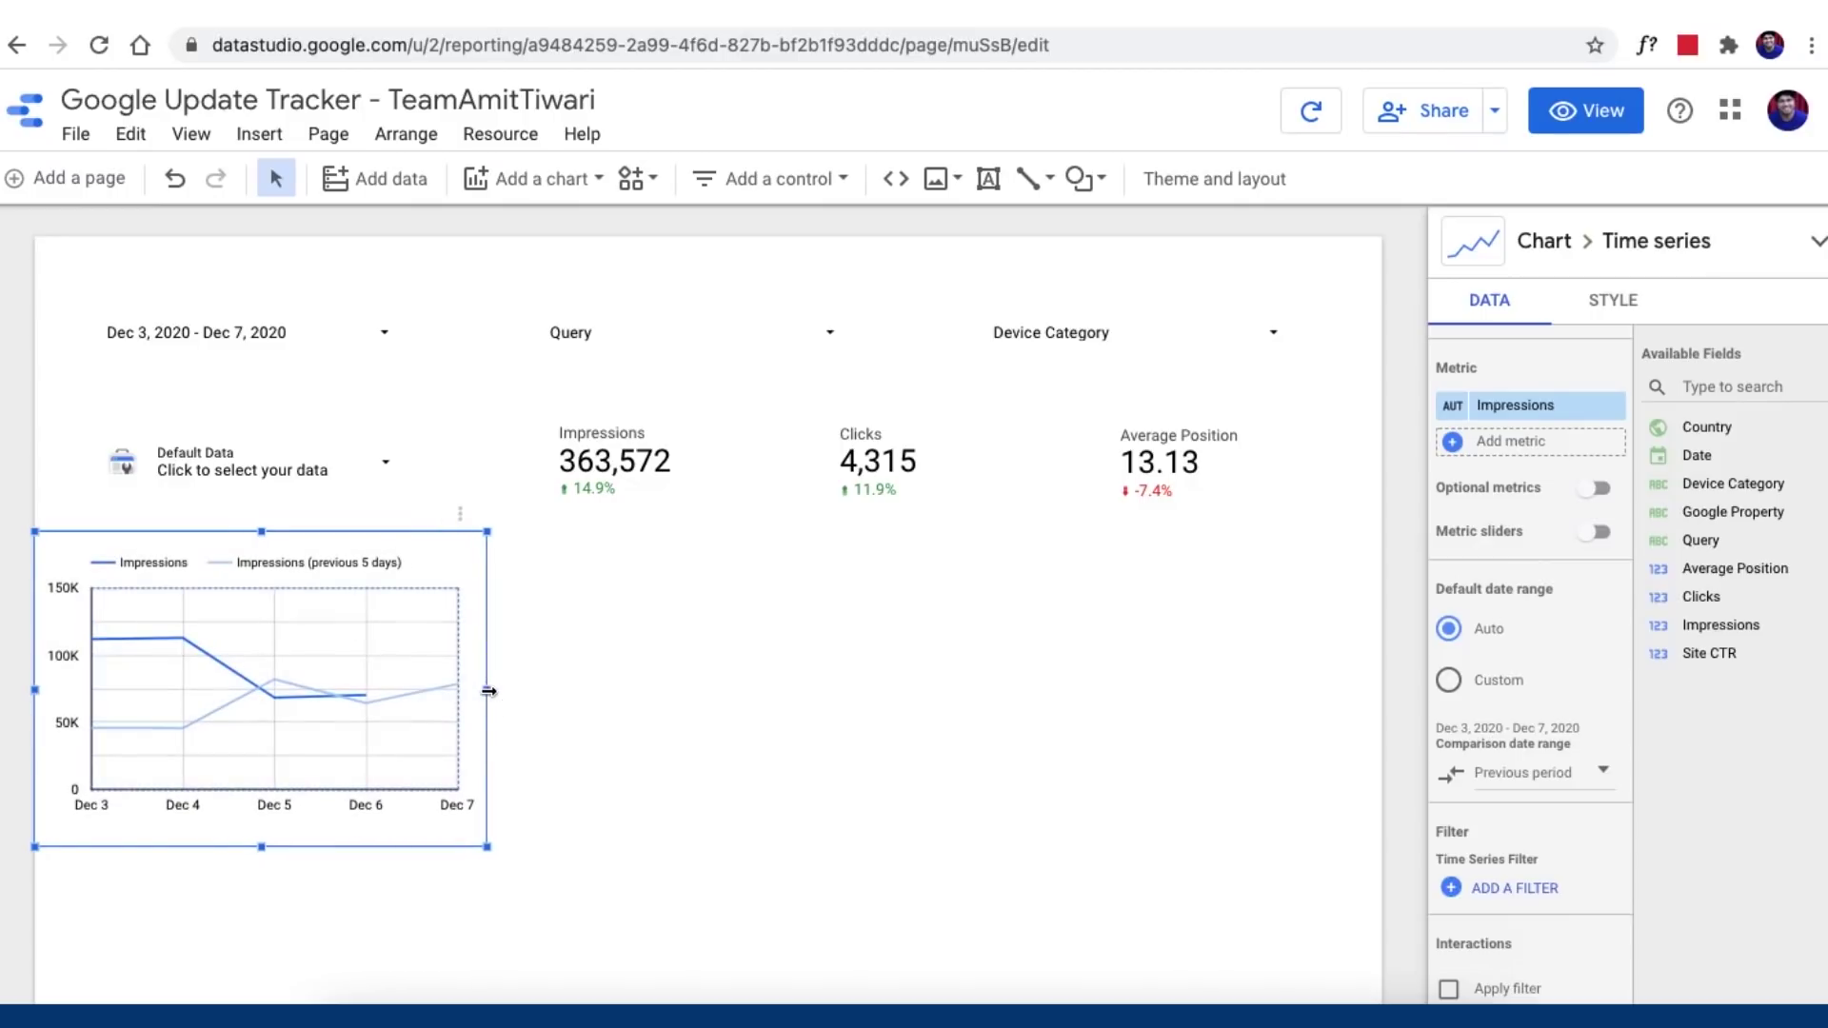
drag(274, 629, 277, 673)
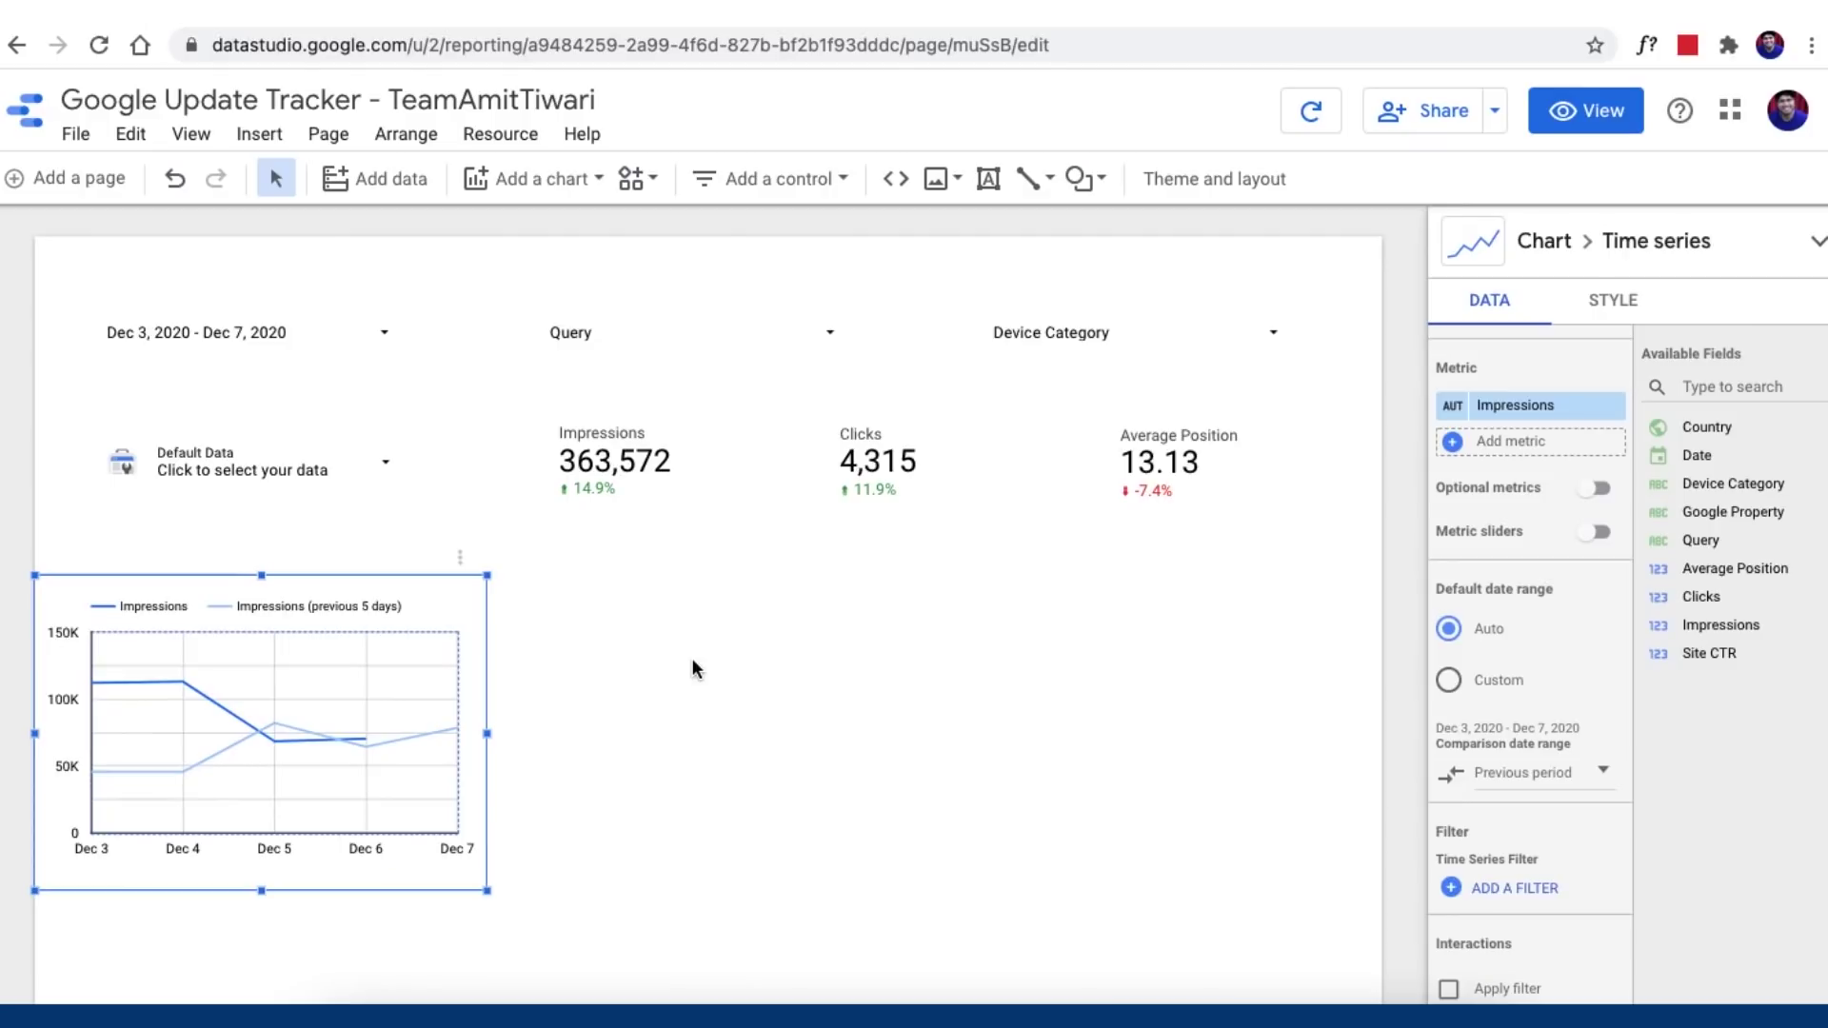
Step: Duplicate the Impressions time series chart, place the copy to its right, and set its metric to Clicks
key(ctrl+d)
drag(339, 590, 761, 743)
drag(1709, 596, 1612, 702)
Step: Duplicate the Clicks time series chart, place the copy to its right, and set its metric to Average Position
key(ctrl+d)
drag(816, 701, 1200, 653)
drag(1735, 569, 1548, 727)
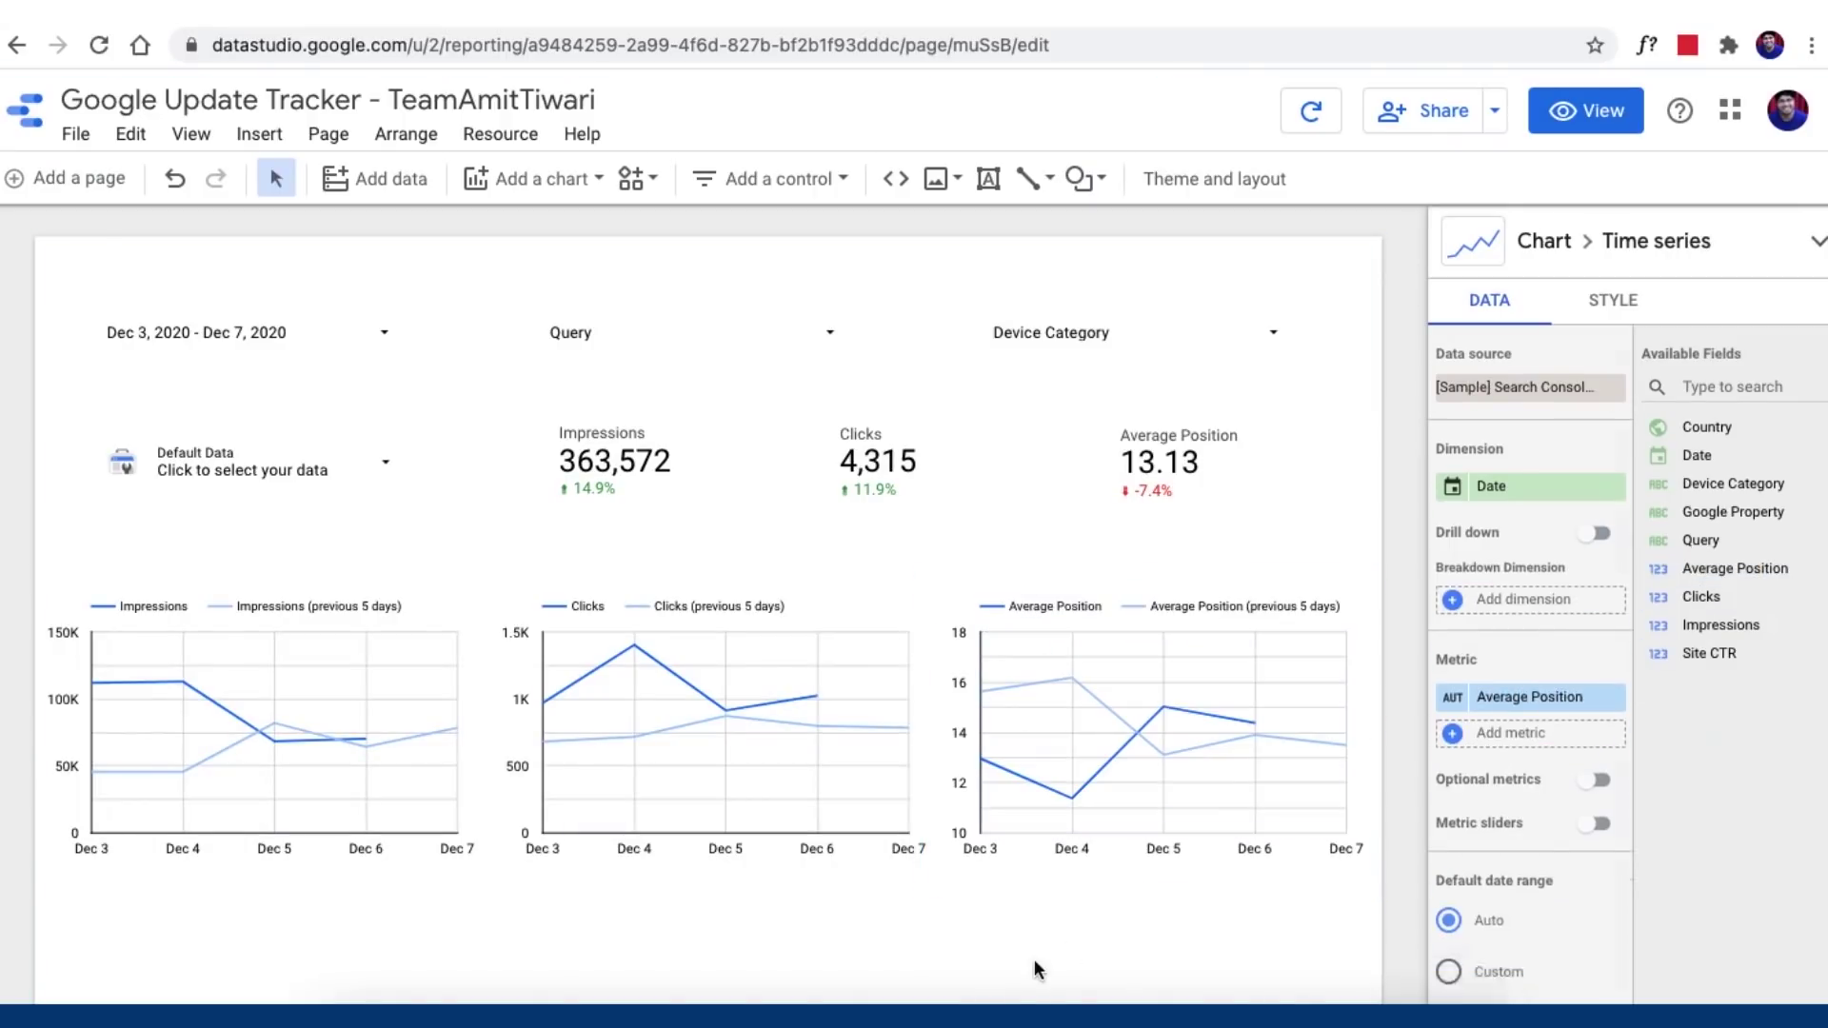
Step: Draw a solid horizontal divider line of weight 1 across the page width, below the date, query and device controls
click(1032, 180)
click(1089, 232)
drag(46, 382, 765, 371)
mouse_move(1046, 378)
mouse_down()
mouse_move(1371, 375)
mouse_move(1371, 396)
mouse_up()
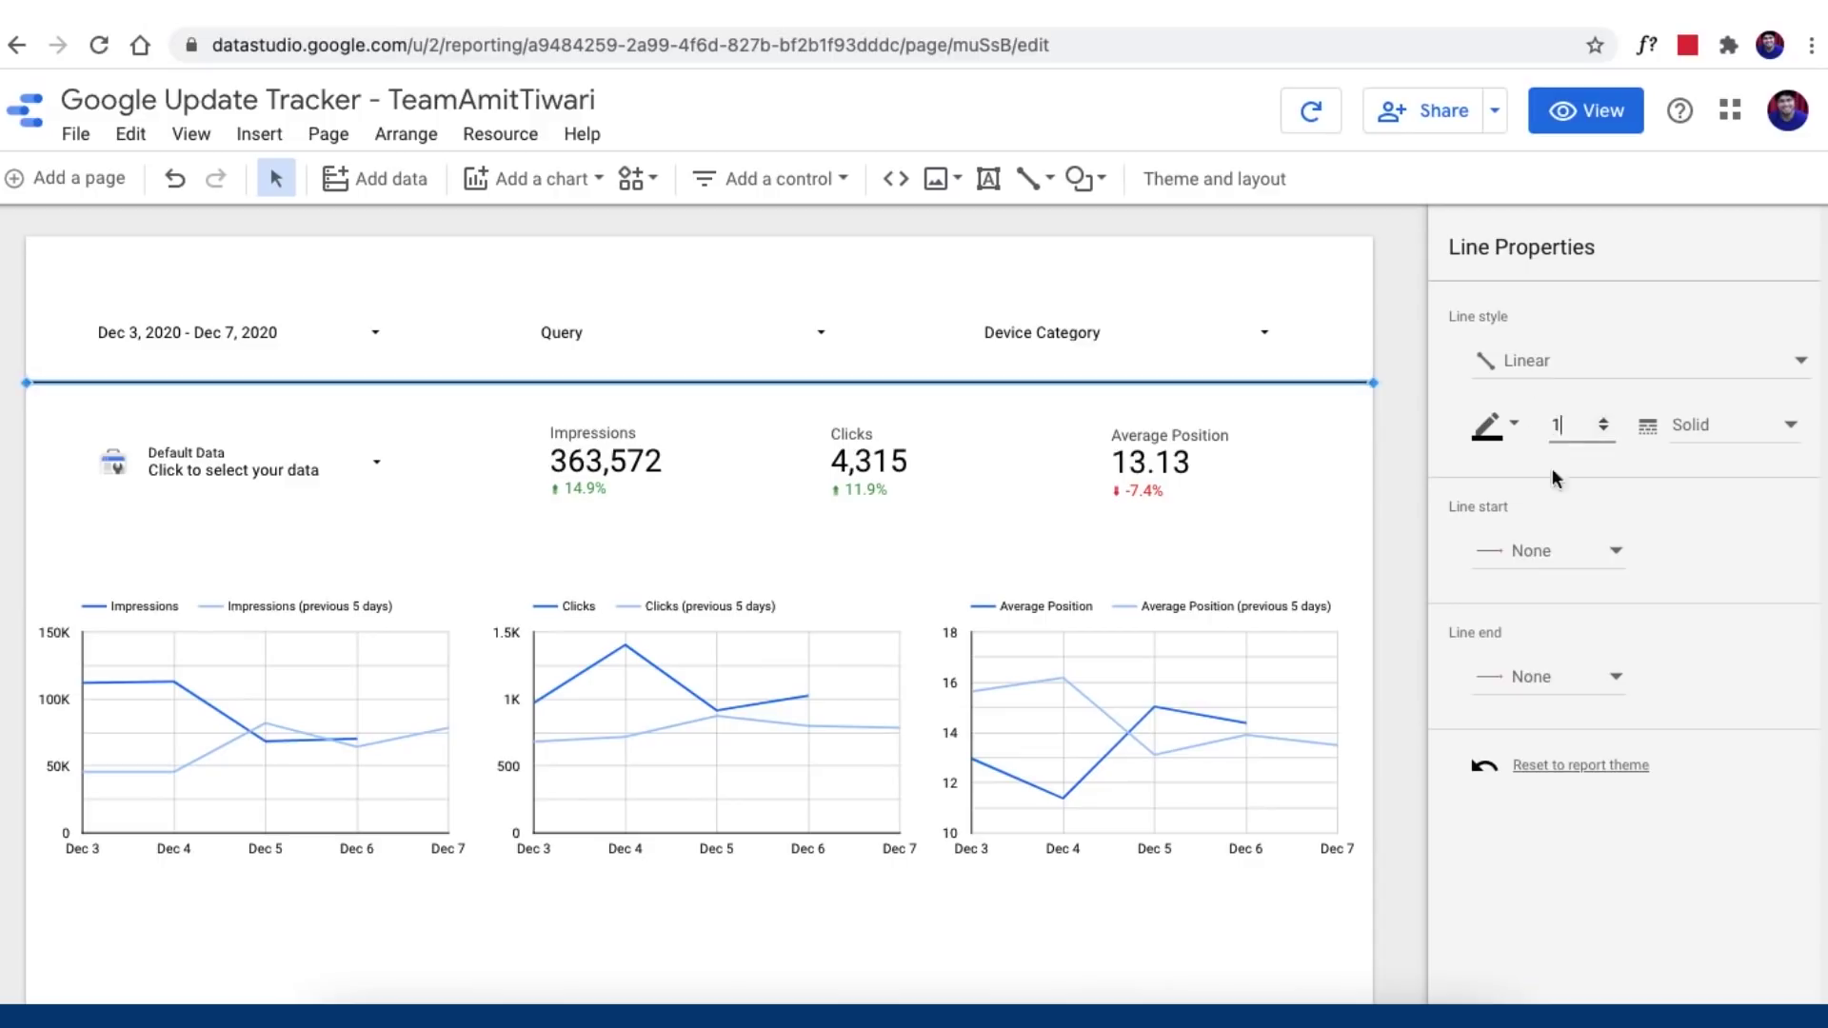
Step: Place a copy of the divider line below the scorecards and move the three time series charts up beneath it
right_click(550, 384)
drag(667, 382, 628, 616)
key(Tab)
key(Tab)
key(Tab)
key(Tab)
key(Tab)
drag(1004, 668, 1004, 620)
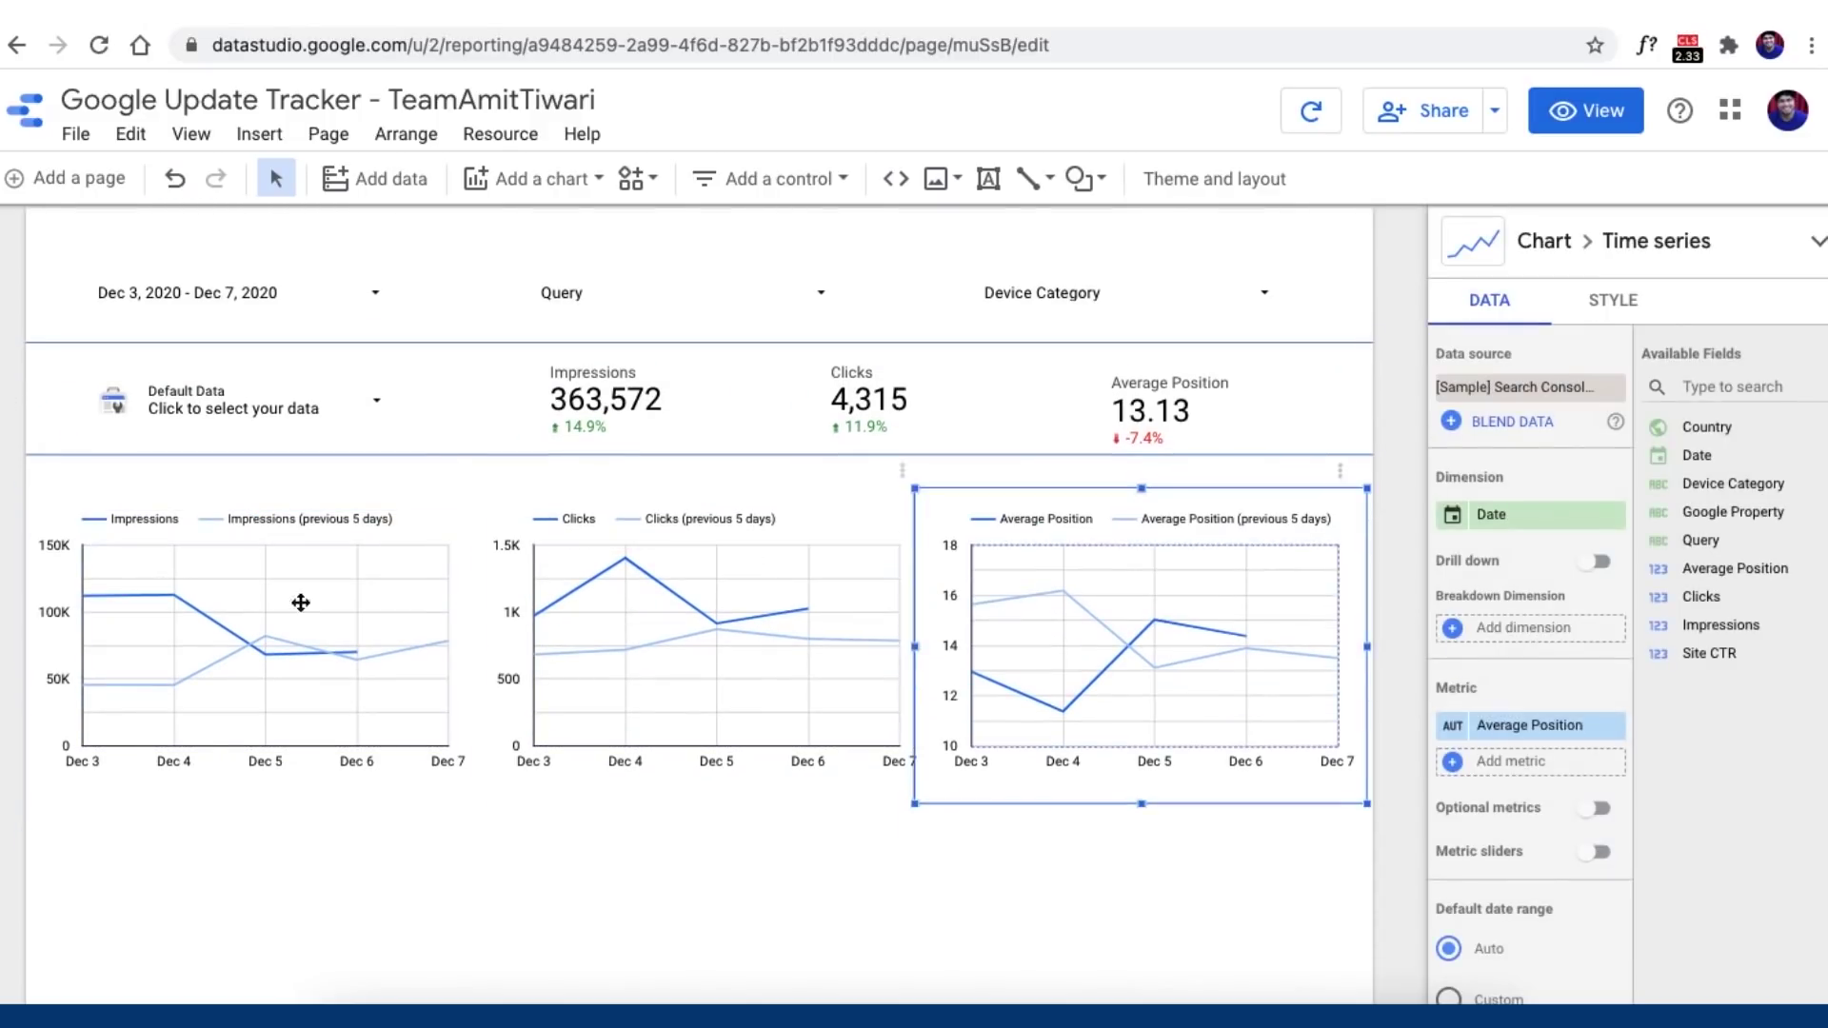
Step: Color the Impressions chart's series dark red, the Clicks chart's series dark blue and the Average Position chart's series green
click(285, 647)
click(1613, 300)
click(1630, 457)
click(1489, 541)
click(700, 647)
click(1629, 457)
click(1630, 457)
click(1620, 545)
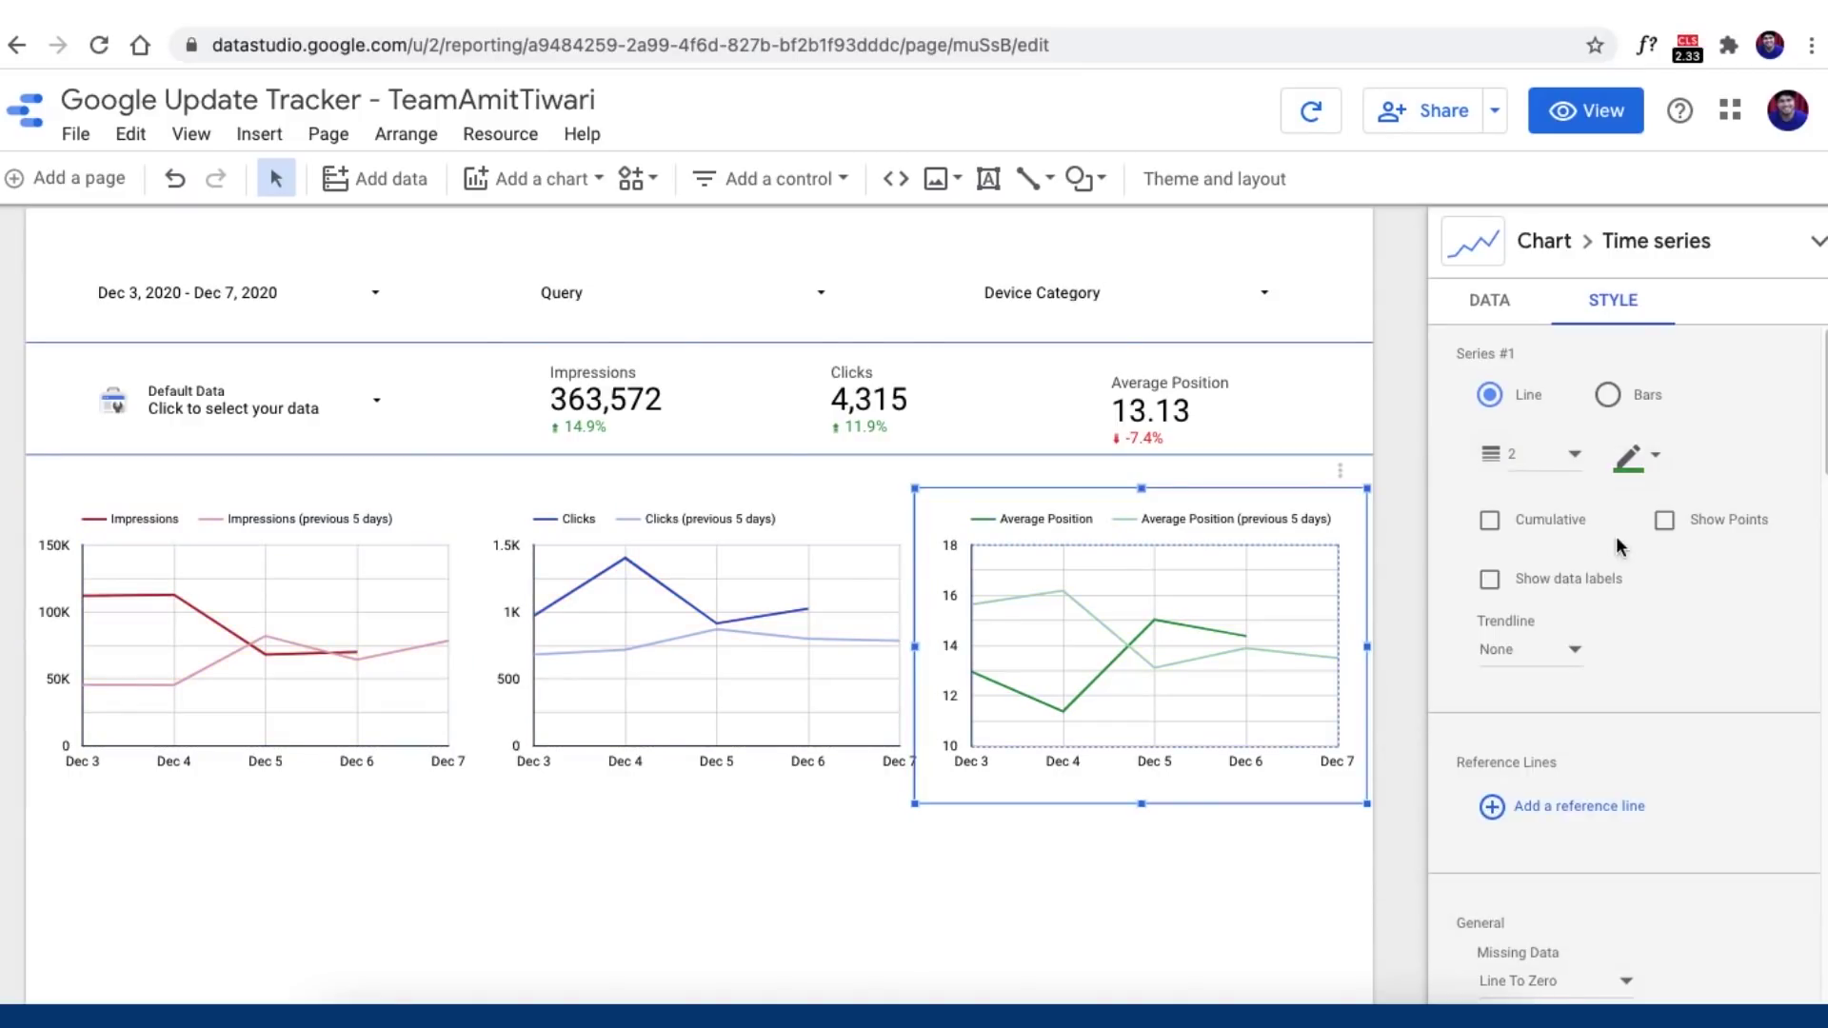
click(1490, 578)
Step: Insert a Clicks time series chart below the three trend charts and enlarge it to the full page width
click(546, 694)
scroll(547, 695, down, 5)
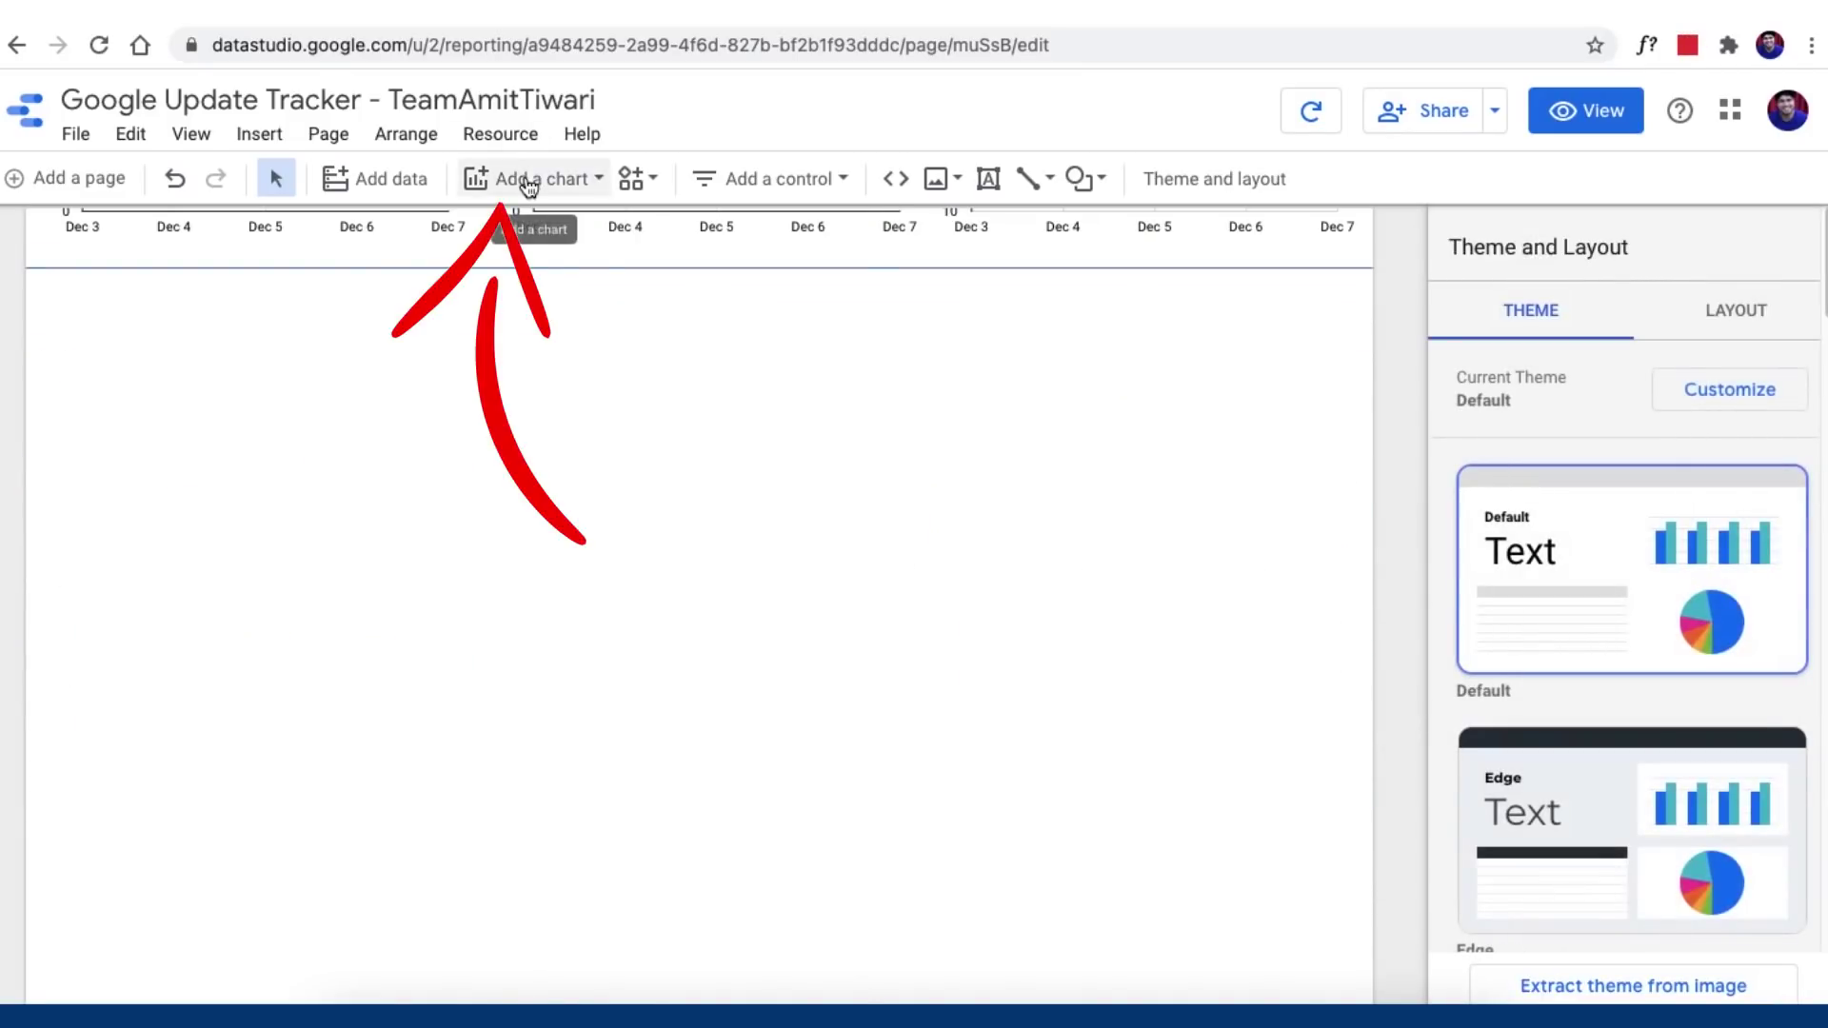
click(529, 180)
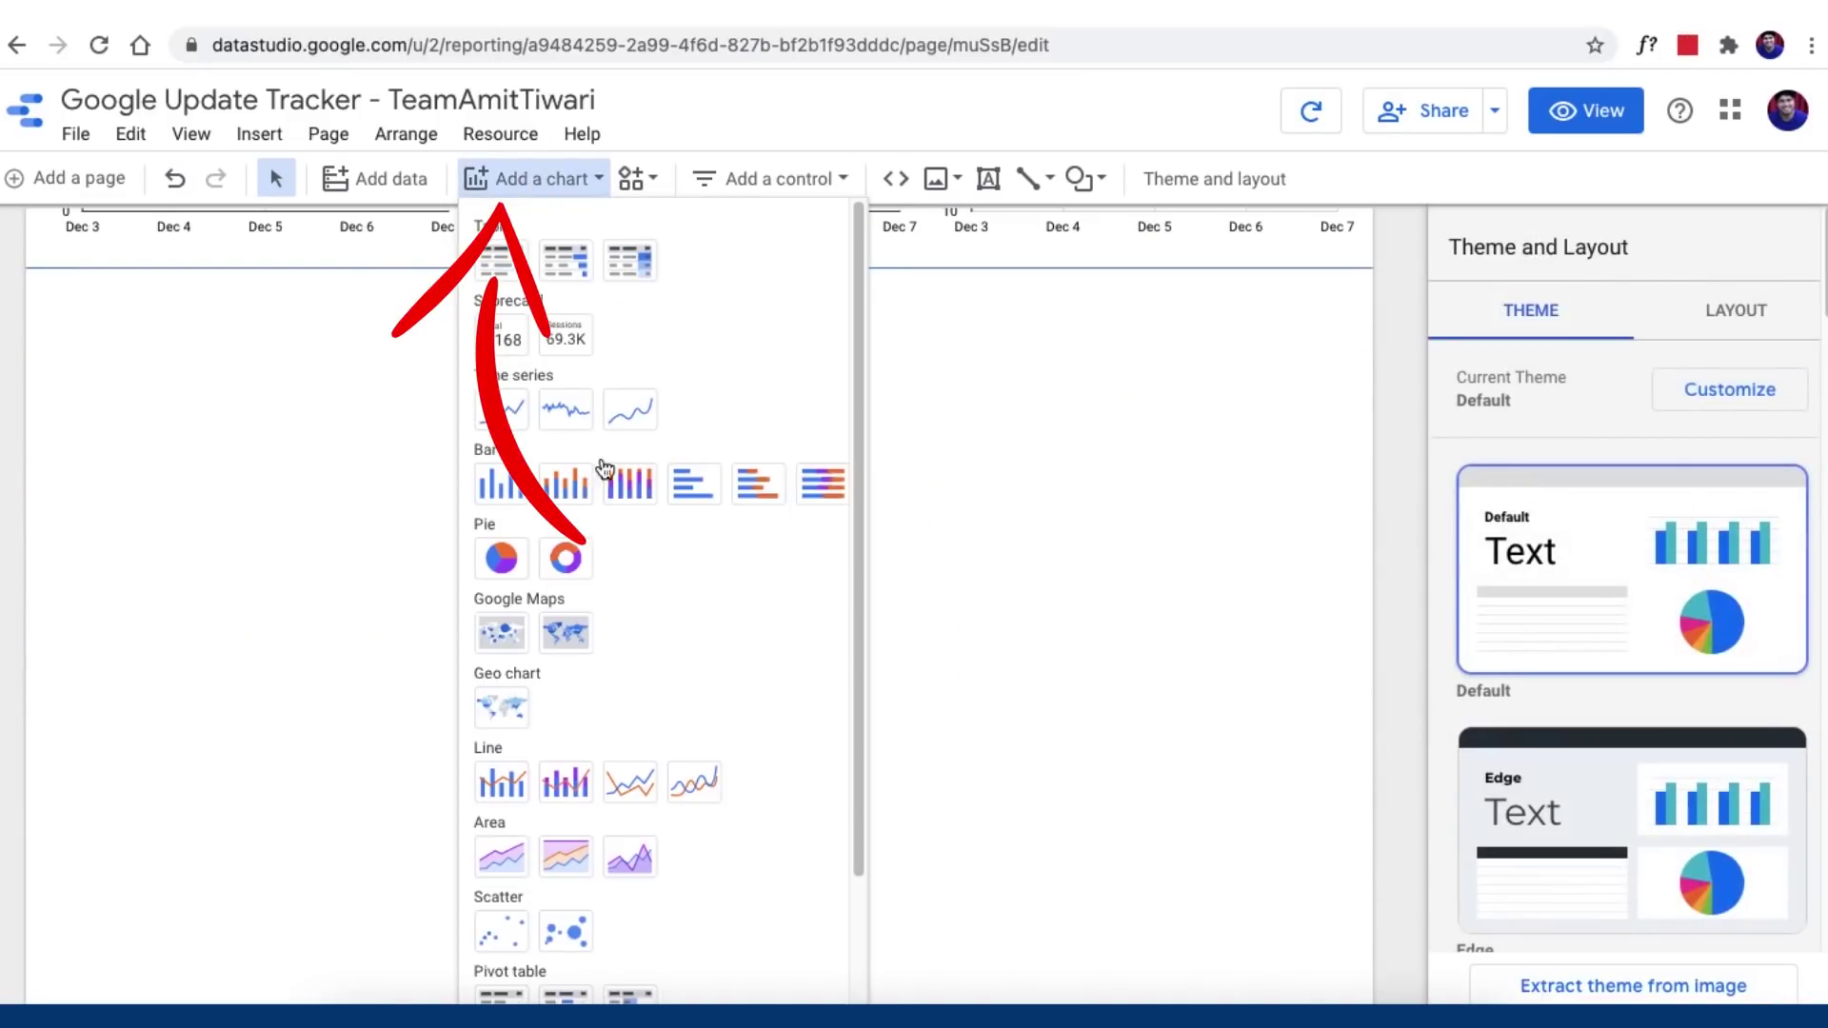
click(488, 411)
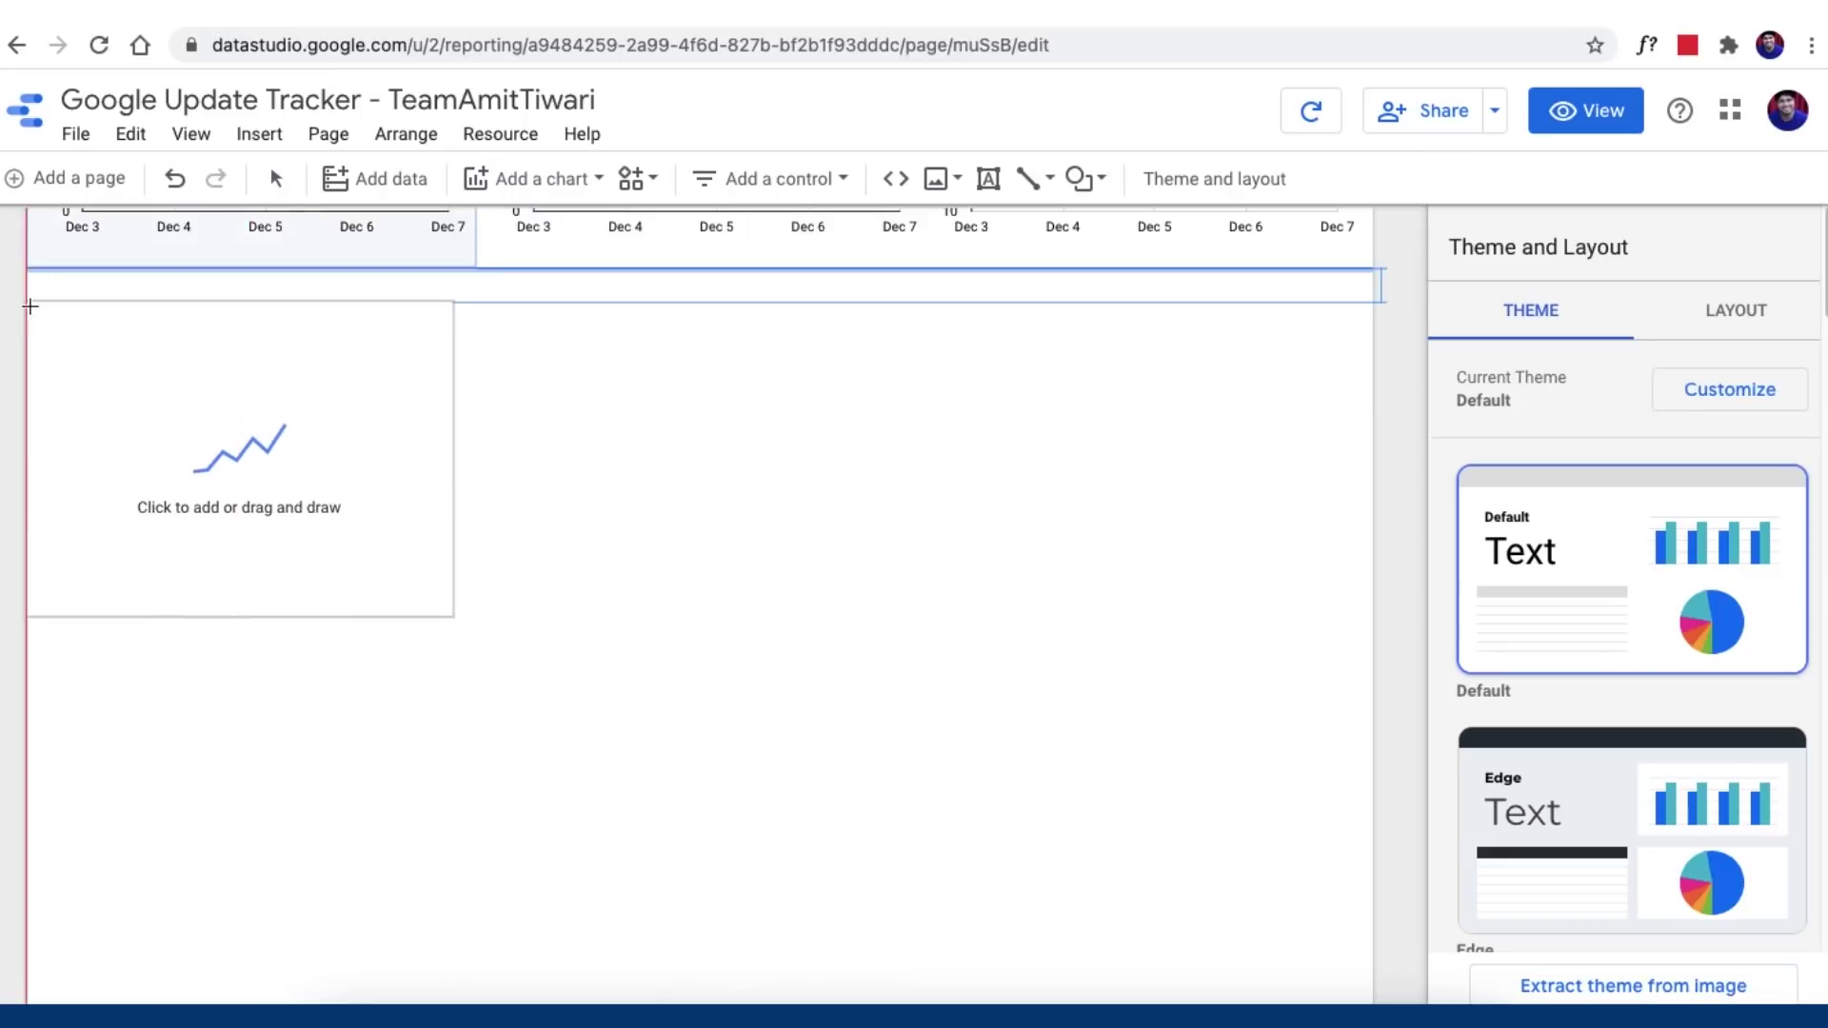
click(26, 301)
drag(448, 616, 1371, 795)
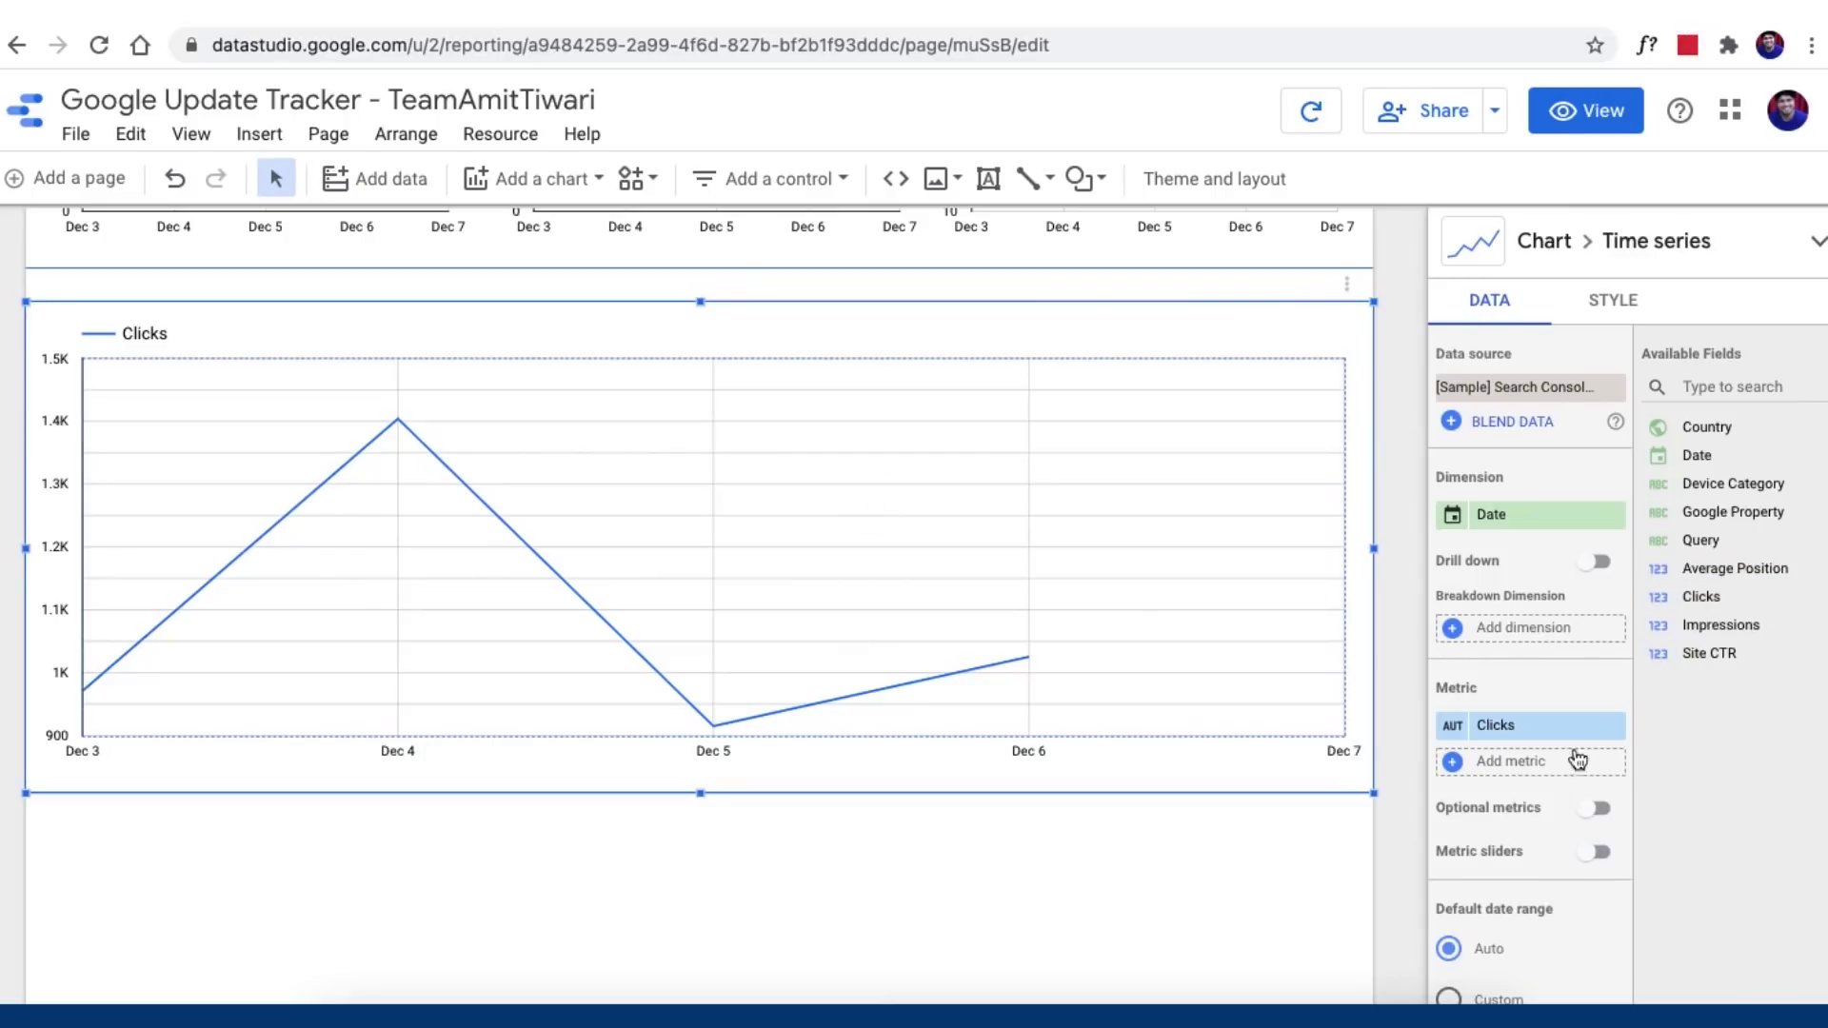
Step: Give the full-width Clicks chart a custom date range from today minus 16 days to today minus 2 days
scroll(1562, 701, down, 1)
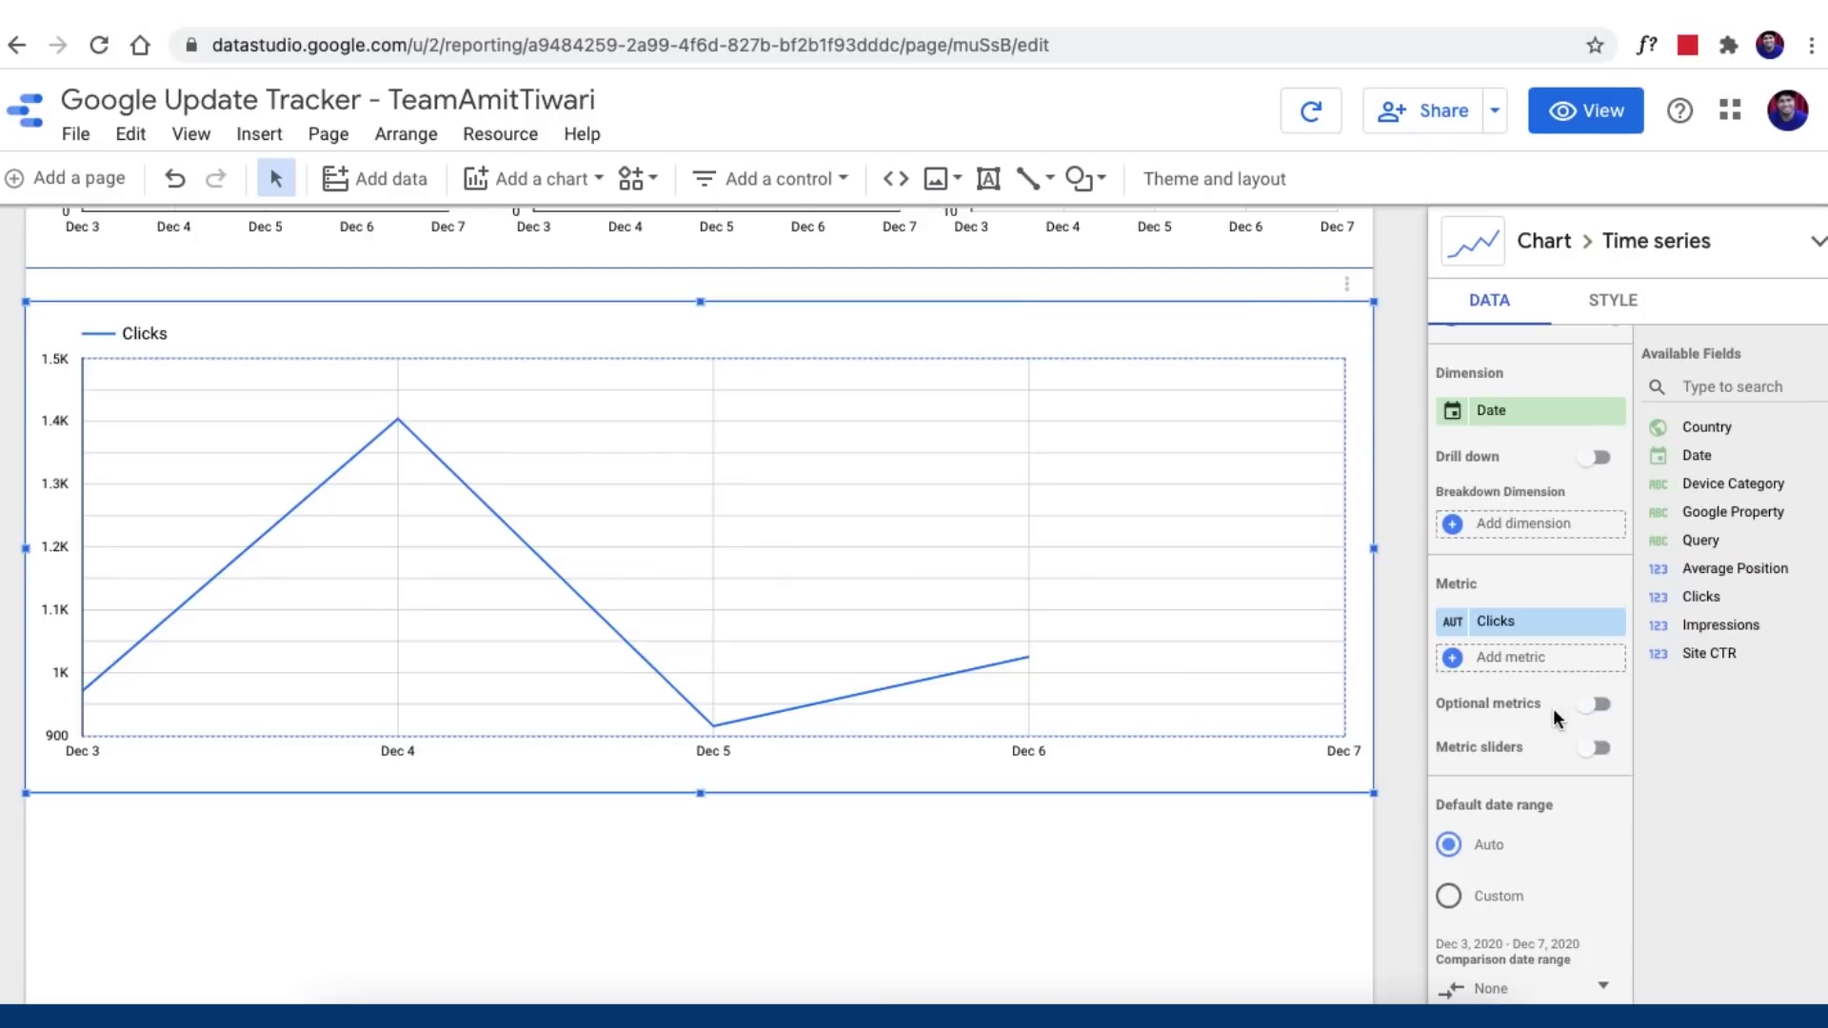
scroll(1545, 682, down, 2)
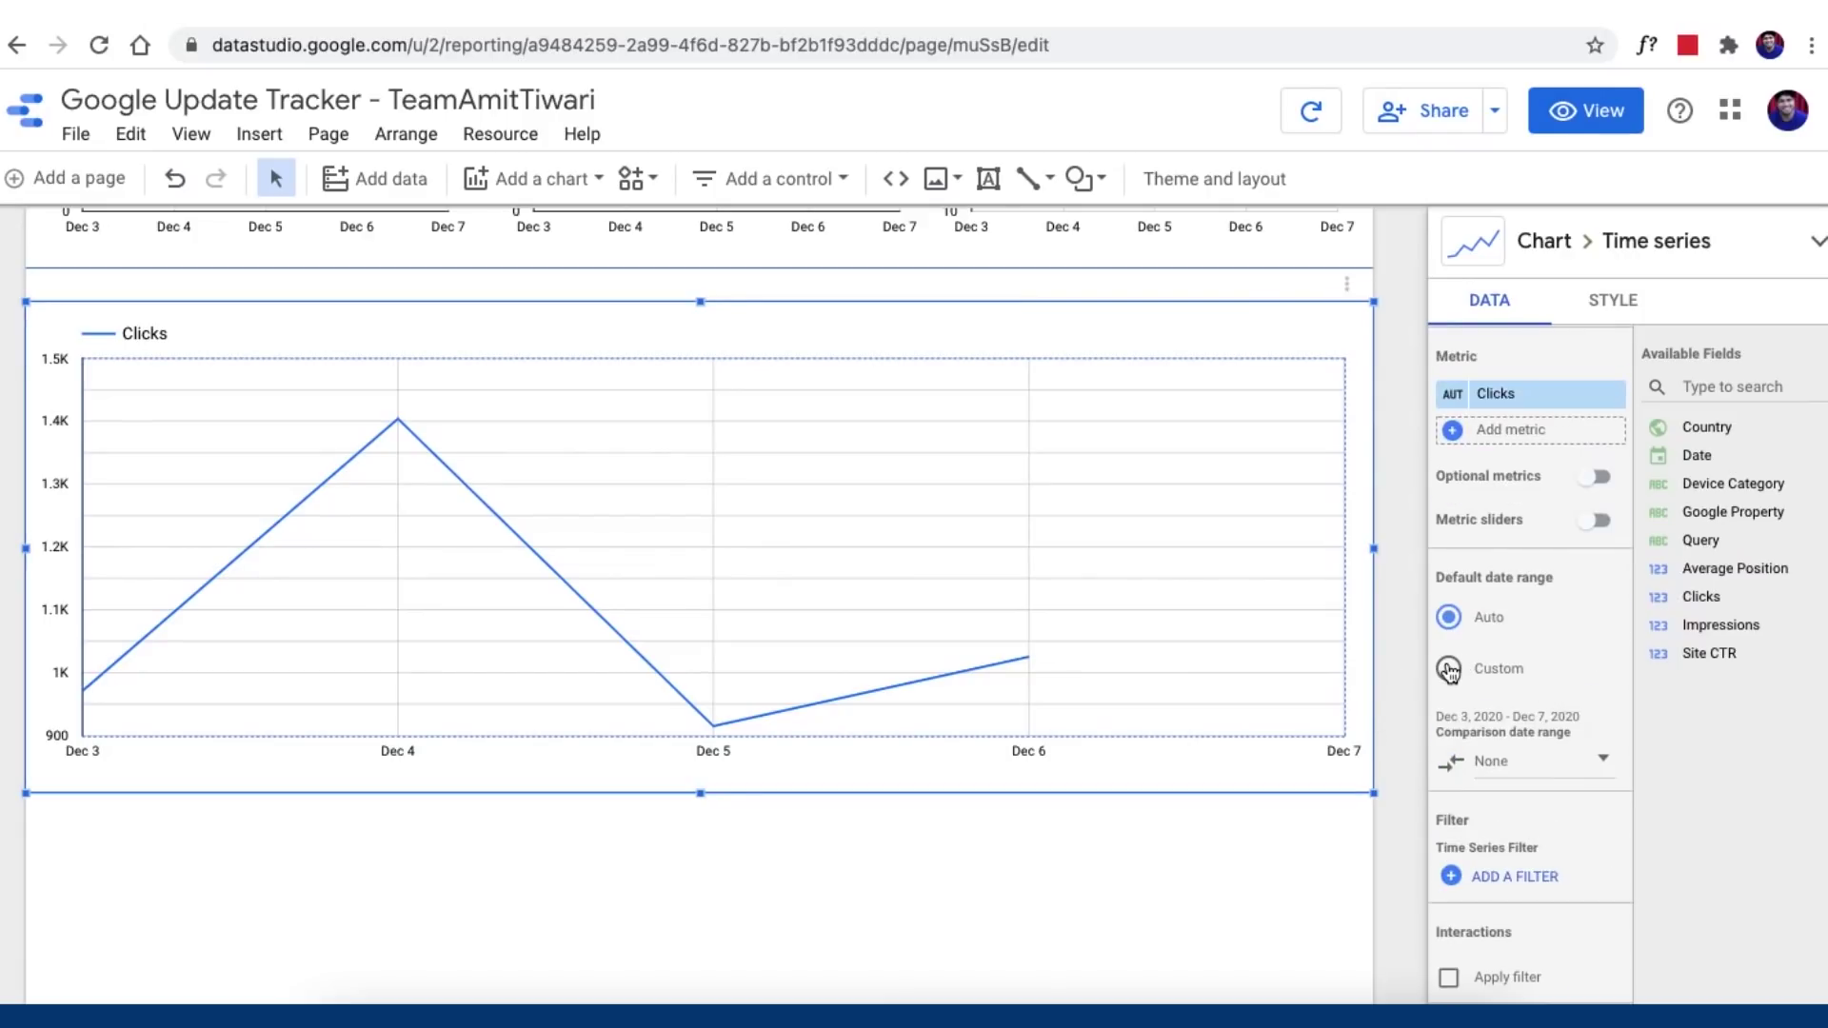
click(1449, 669)
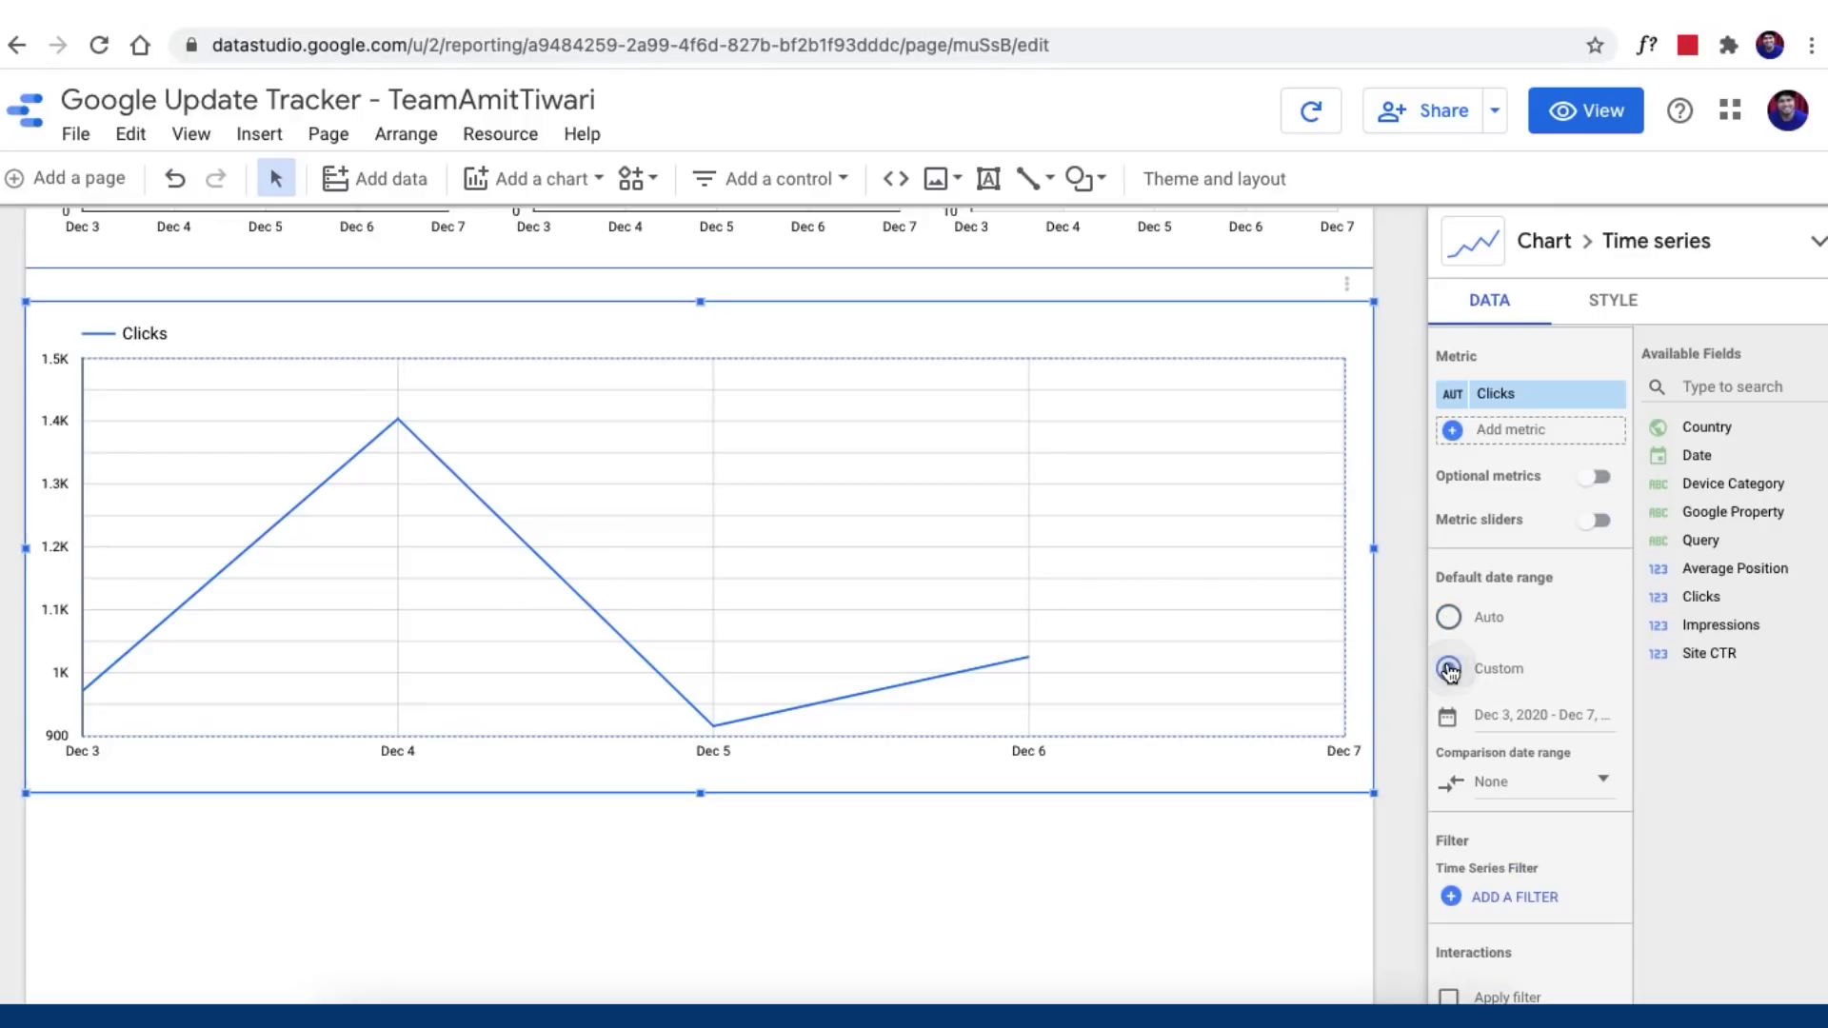
click(1564, 716)
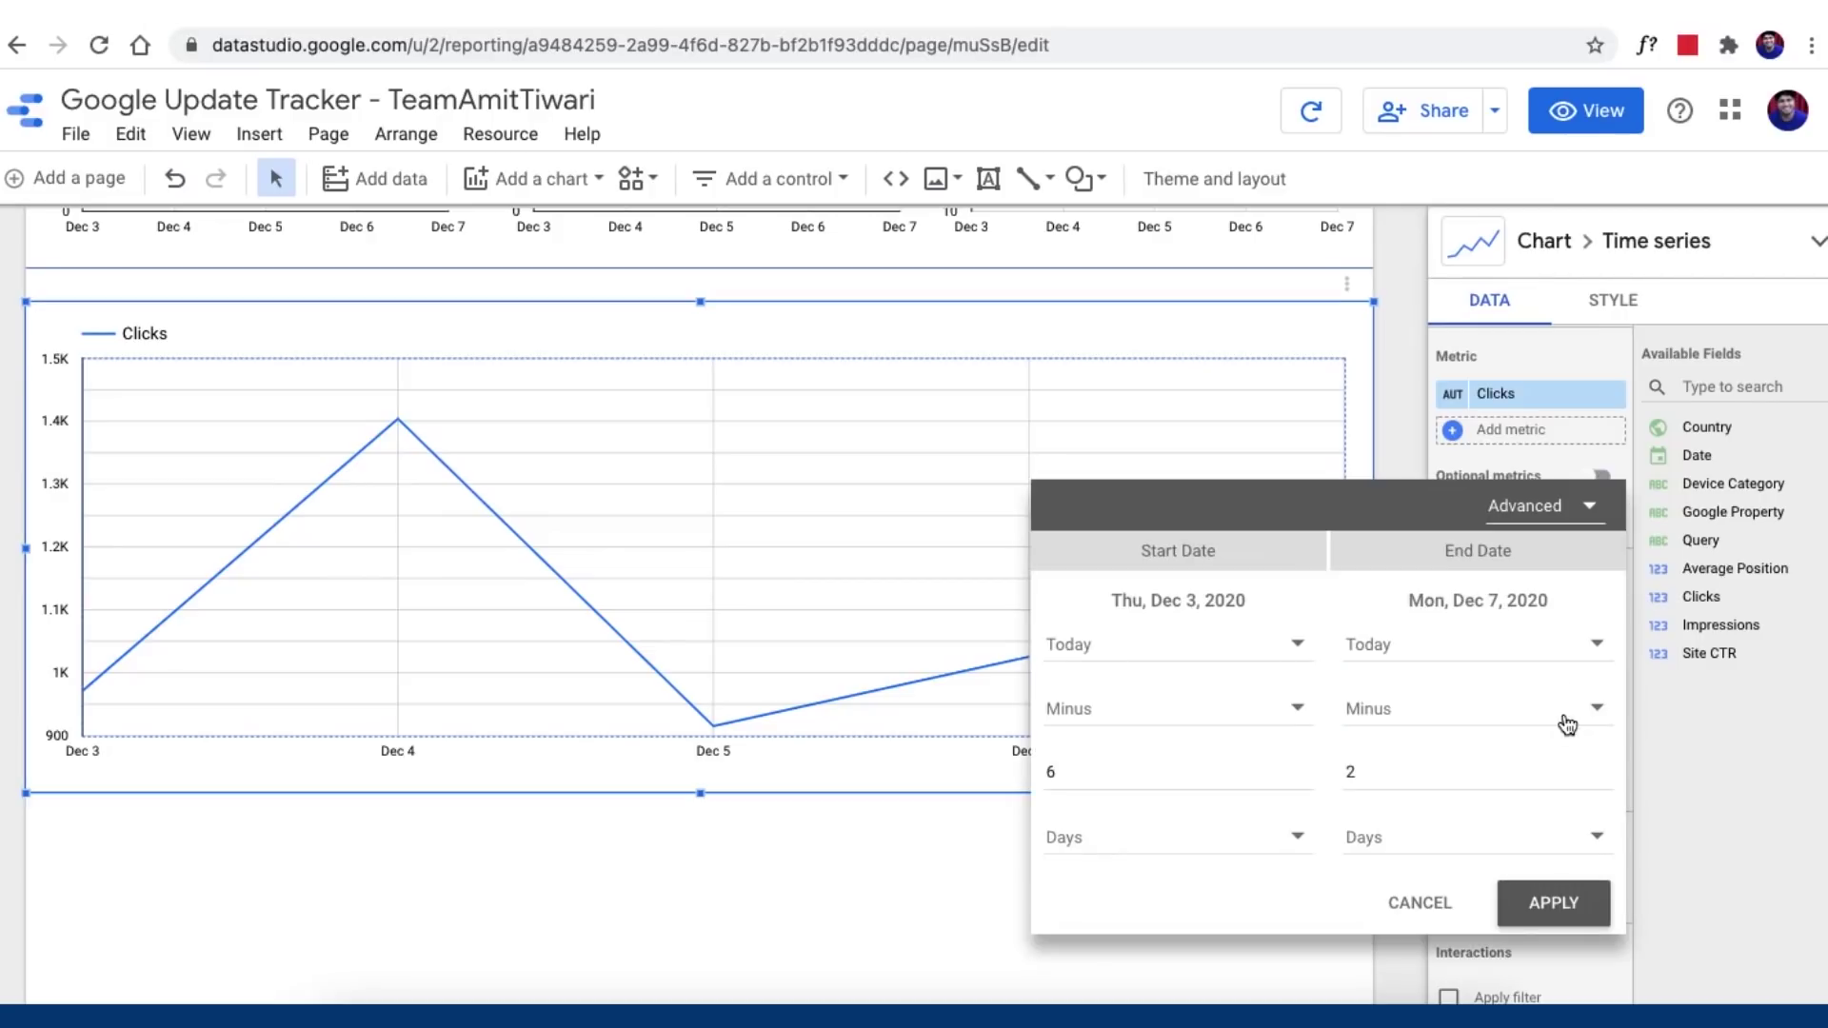
click(1386, 785)
drag(1082, 777, 1036, 776)
text(1)
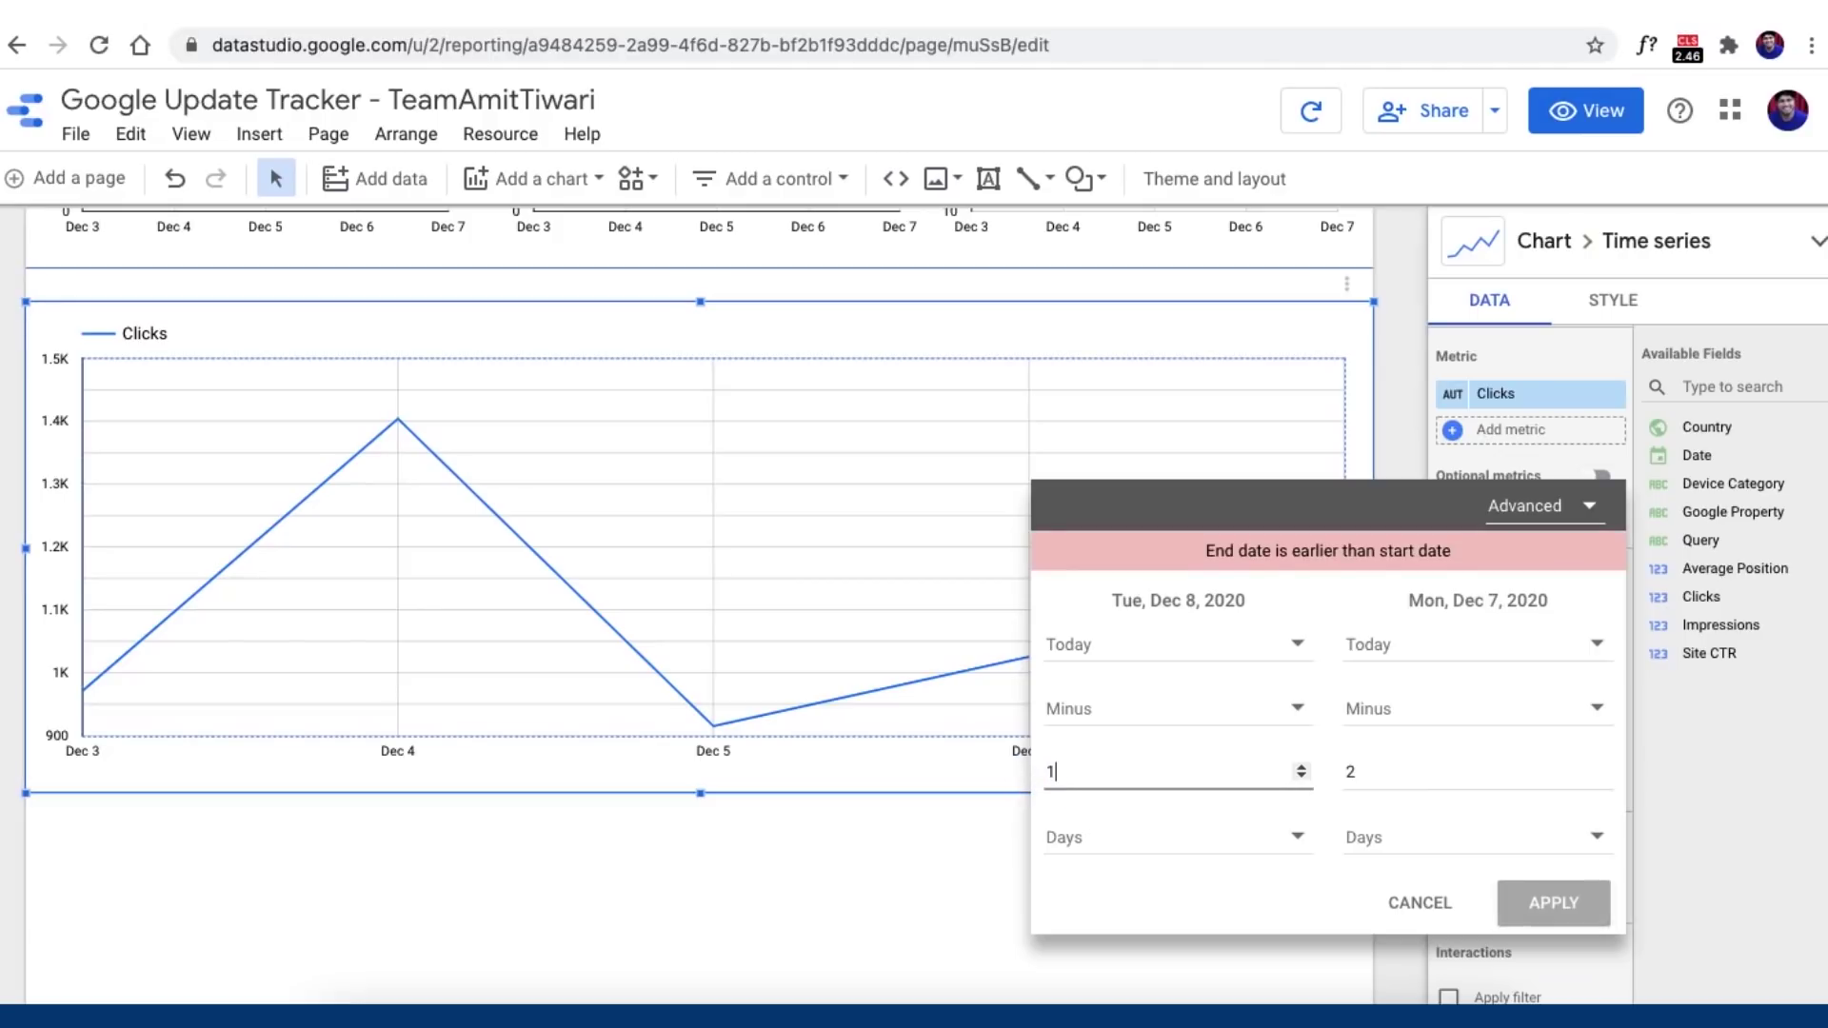
text(6)
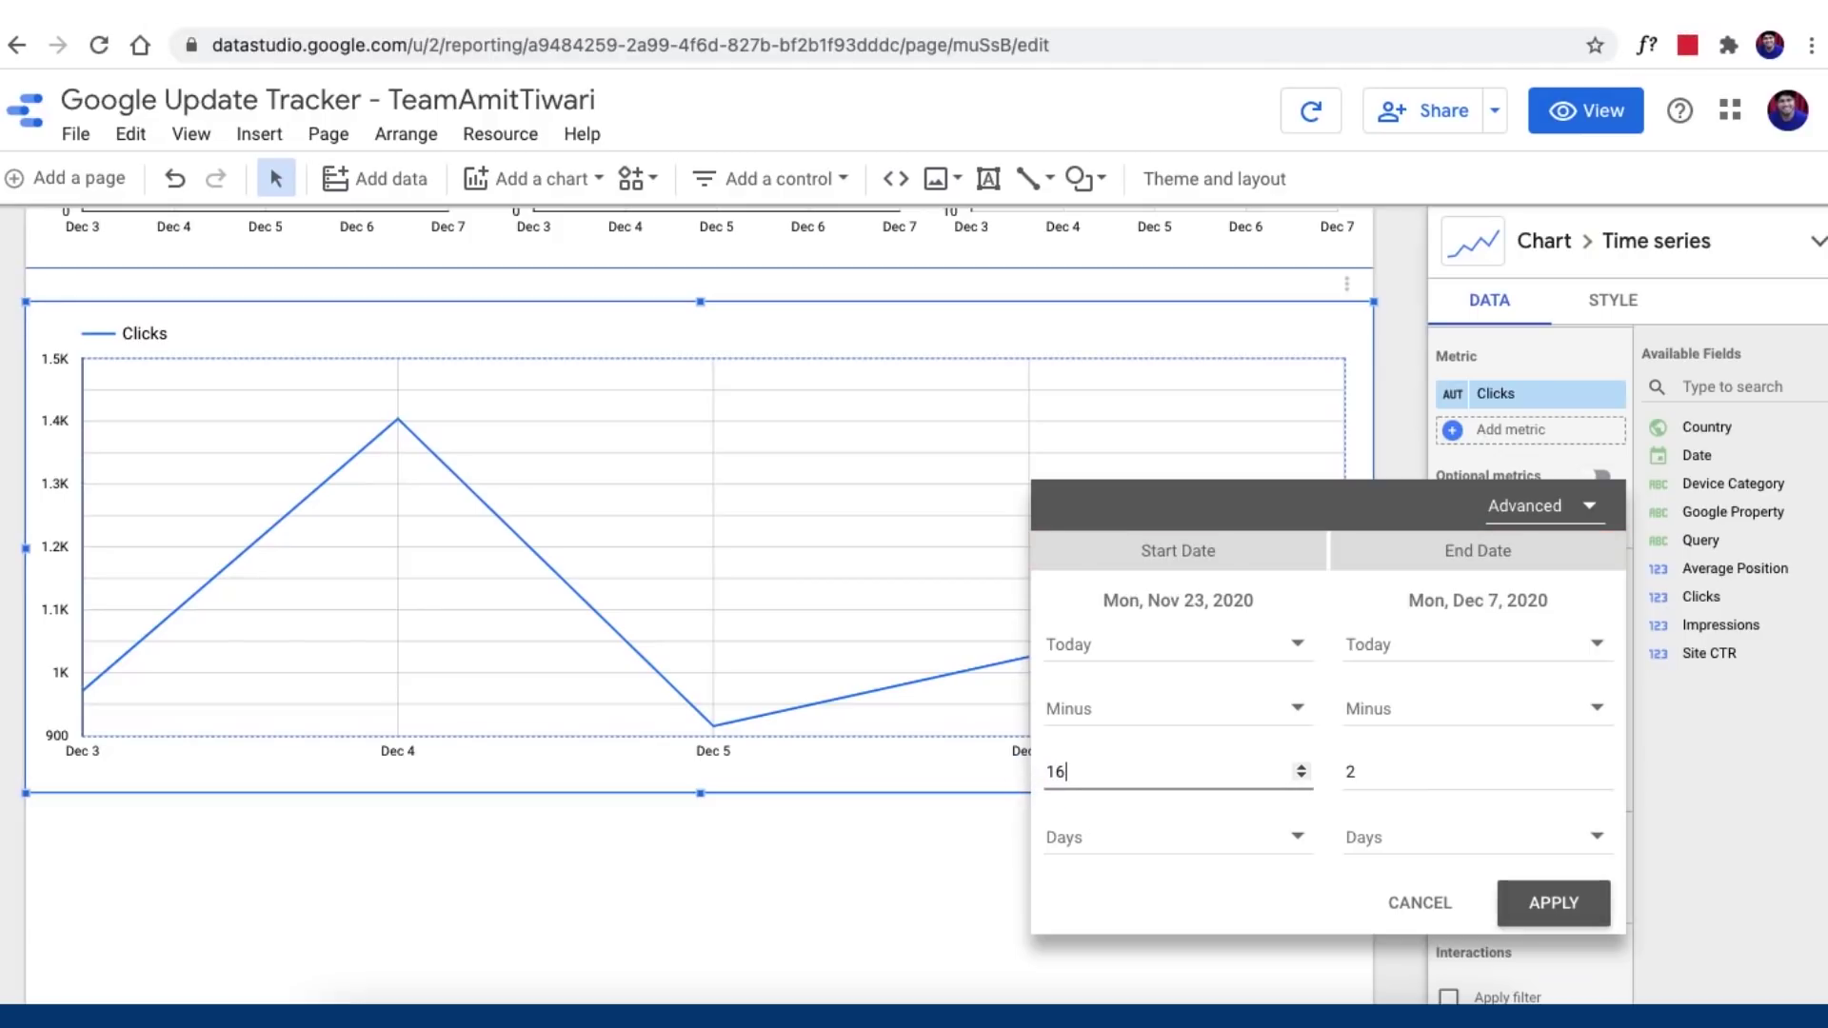
click(1455, 850)
click(1375, 672)
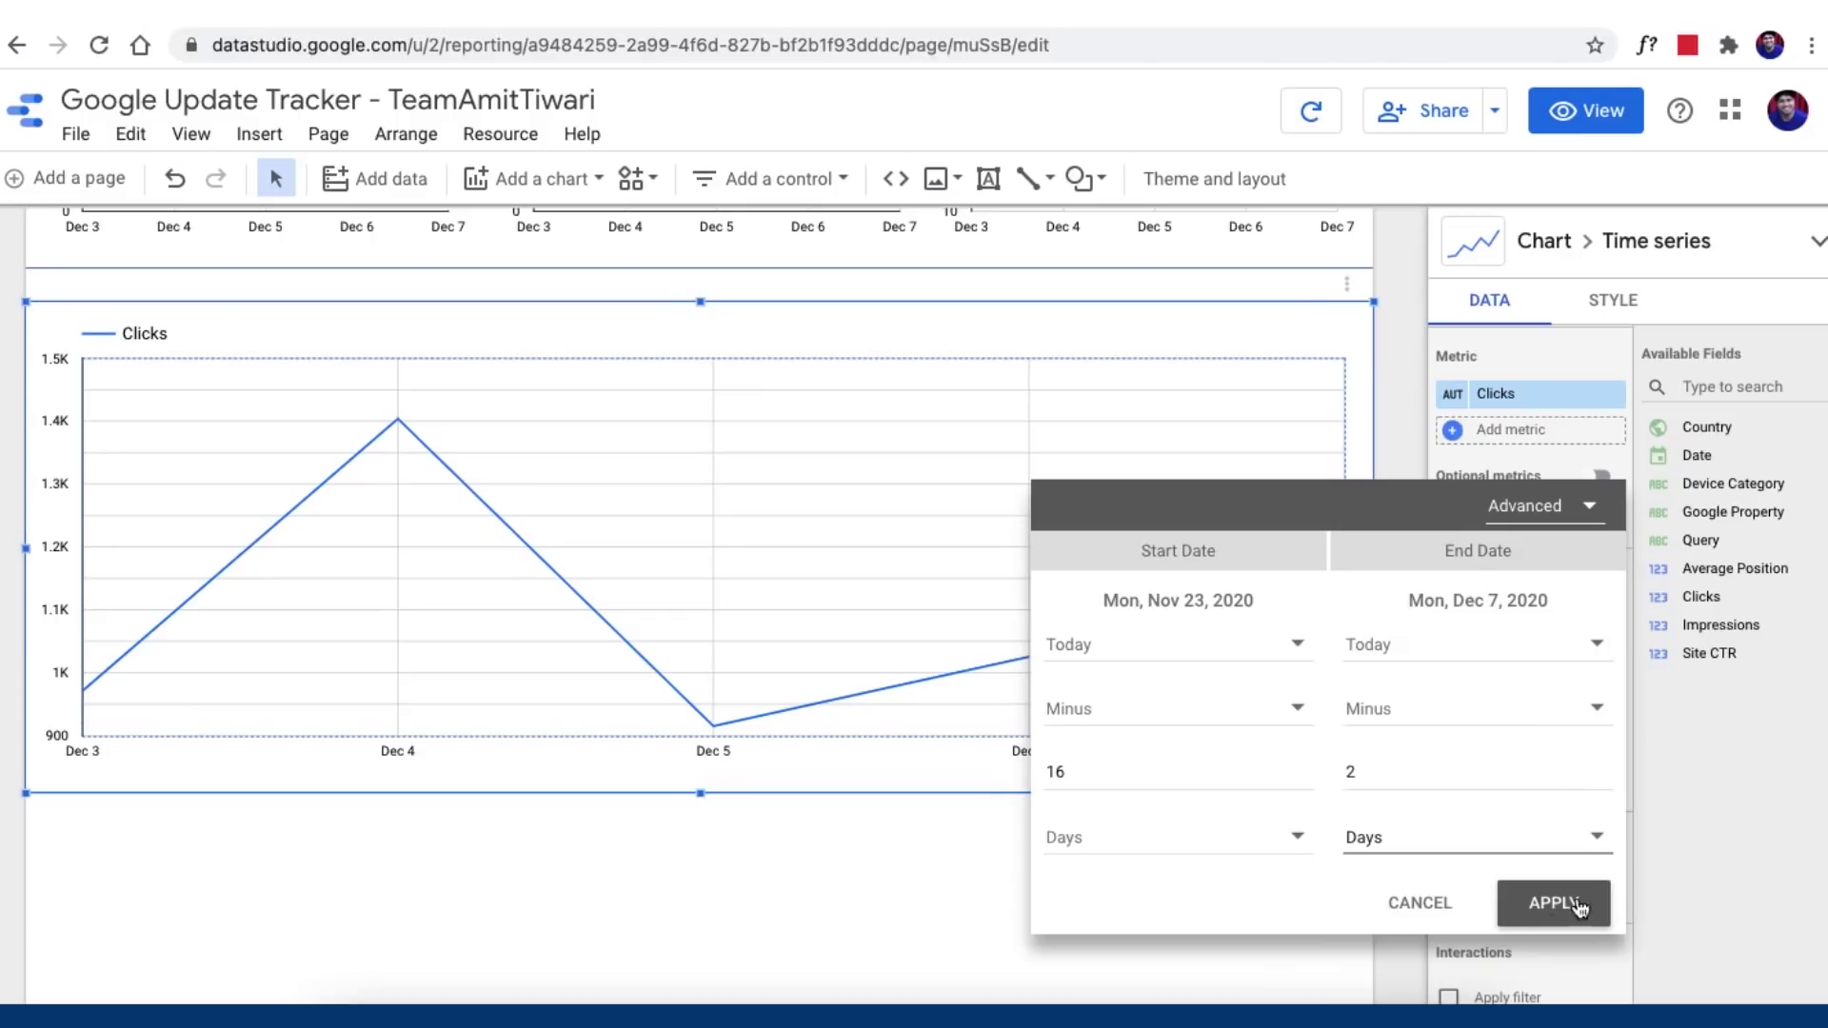
click(1540, 900)
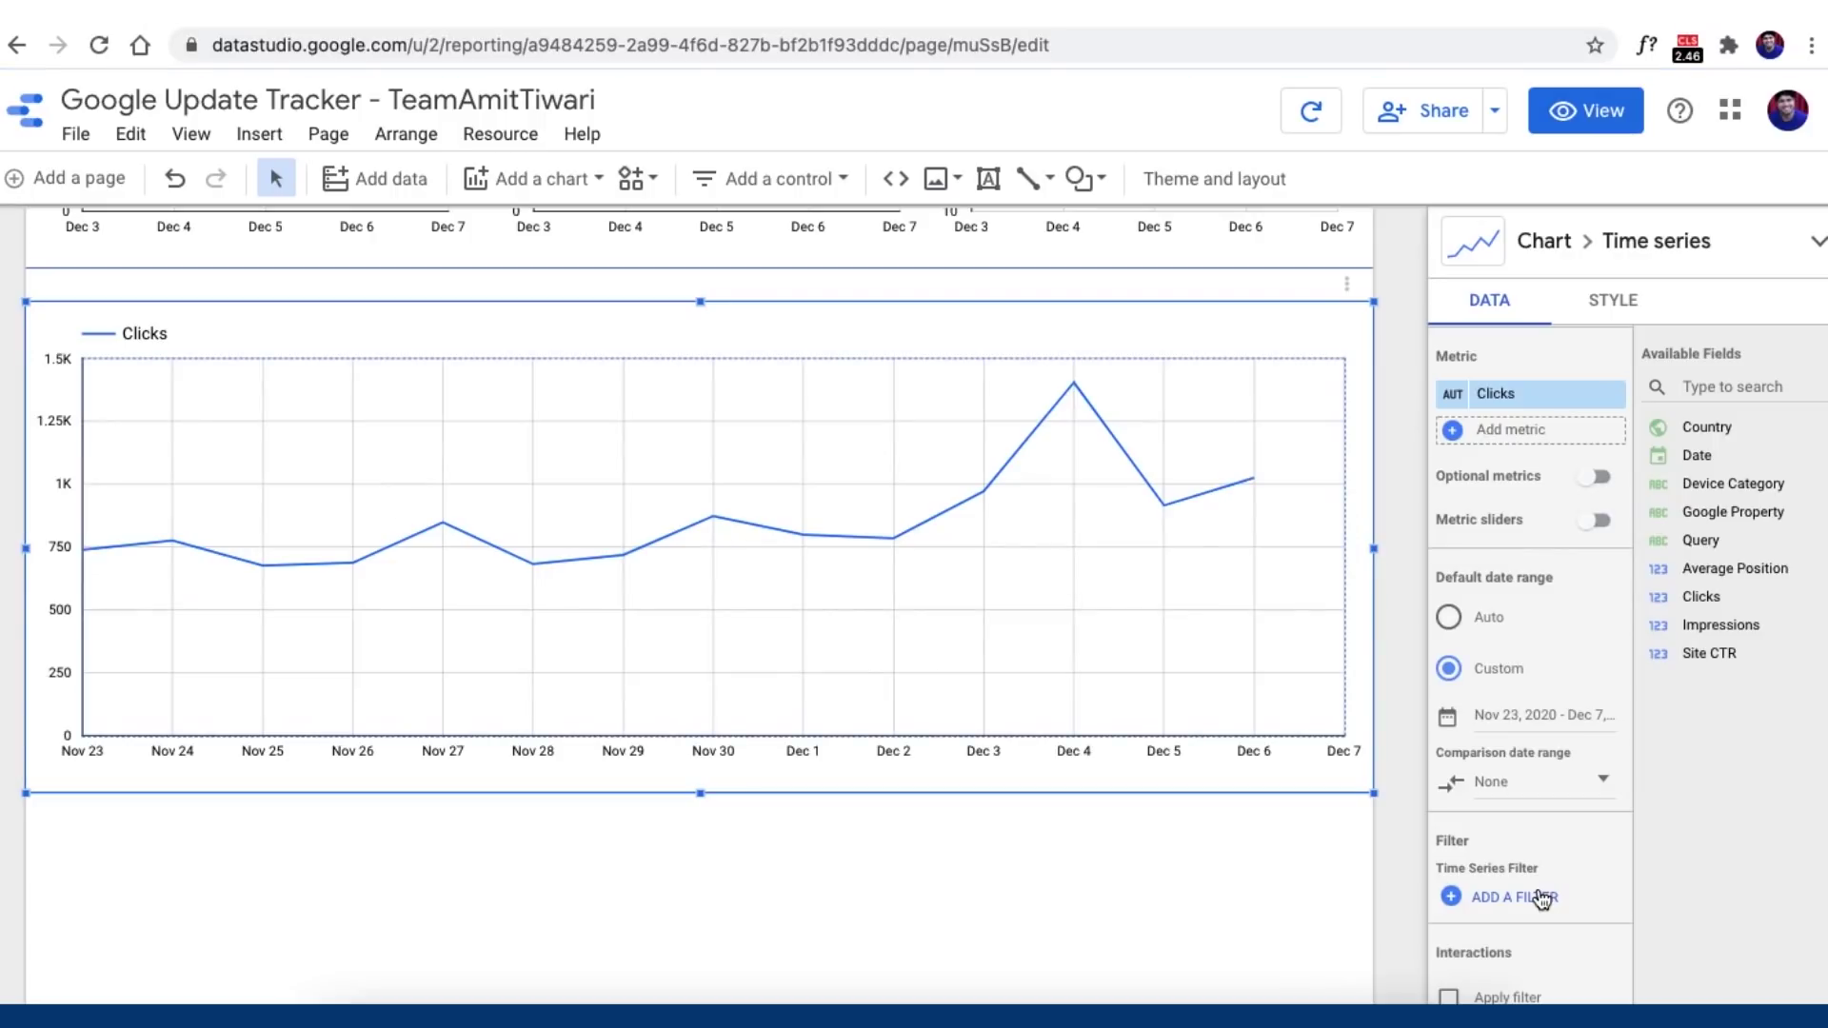
Step: Compare the full-width Clicks chart with the previous period and style its series as a smoothed dark red line of weight 4 with points
click(1511, 779)
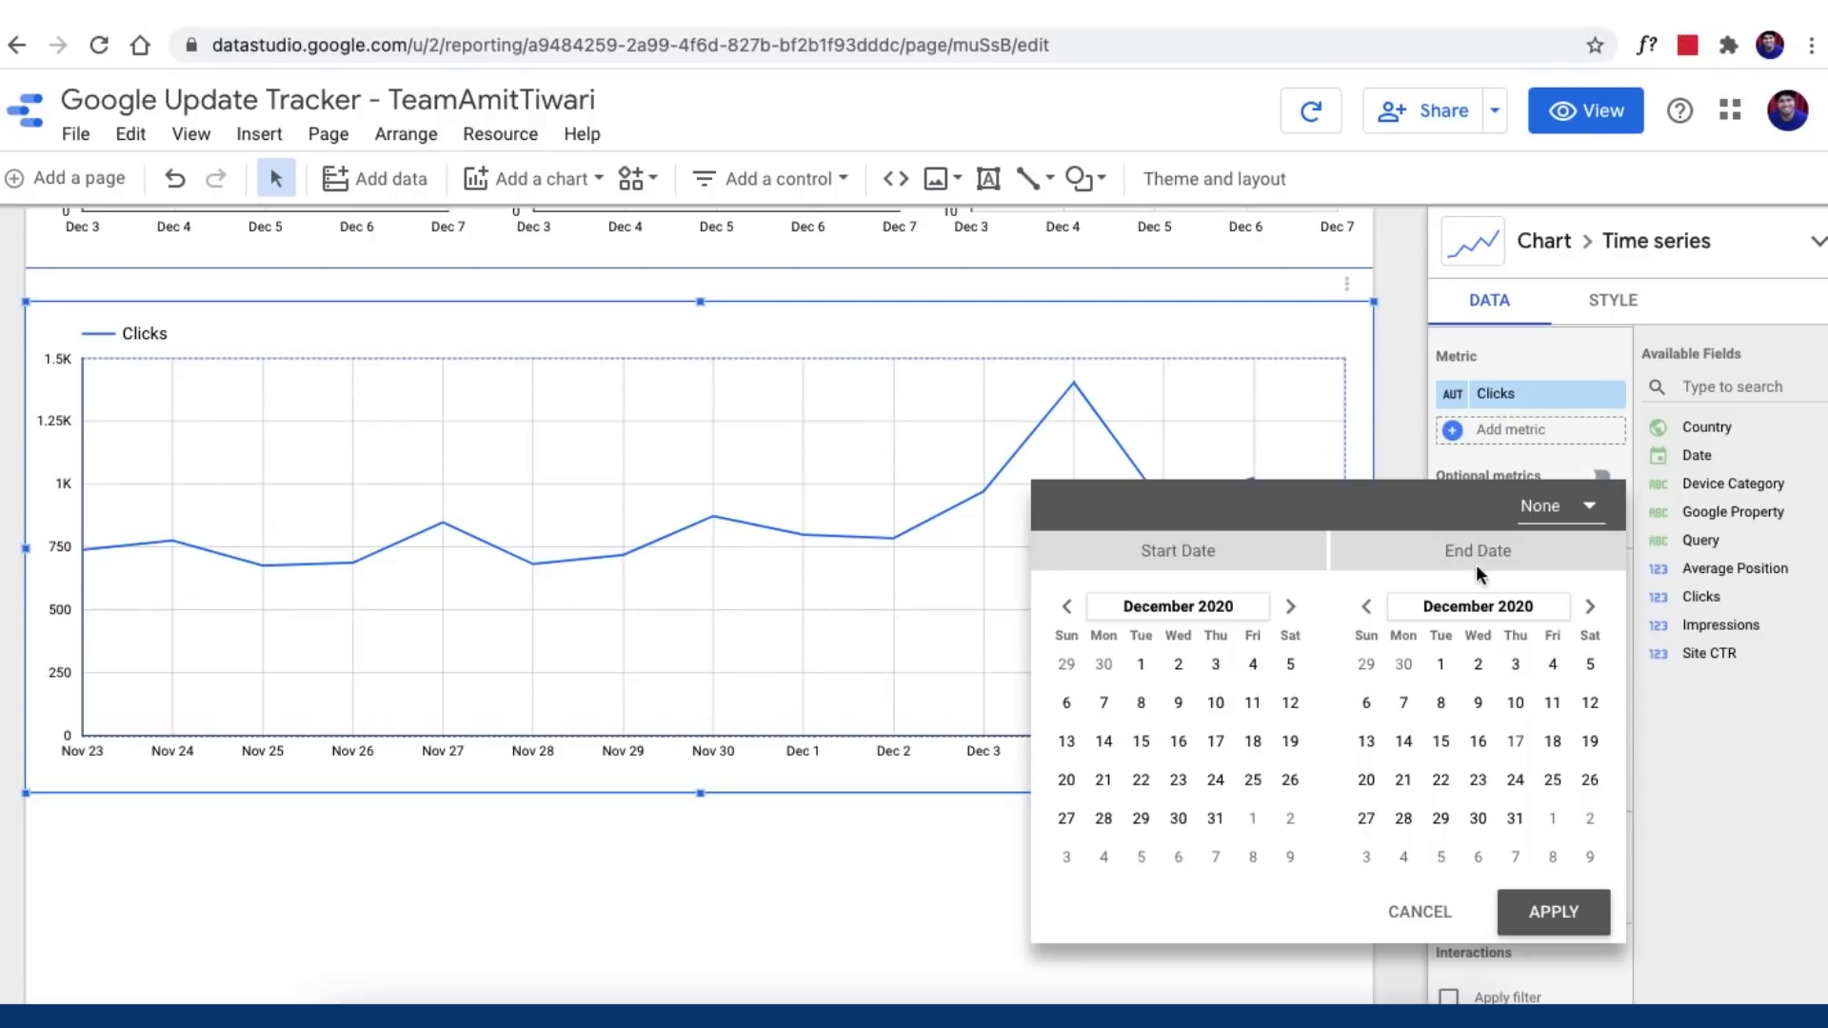
click(1544, 499)
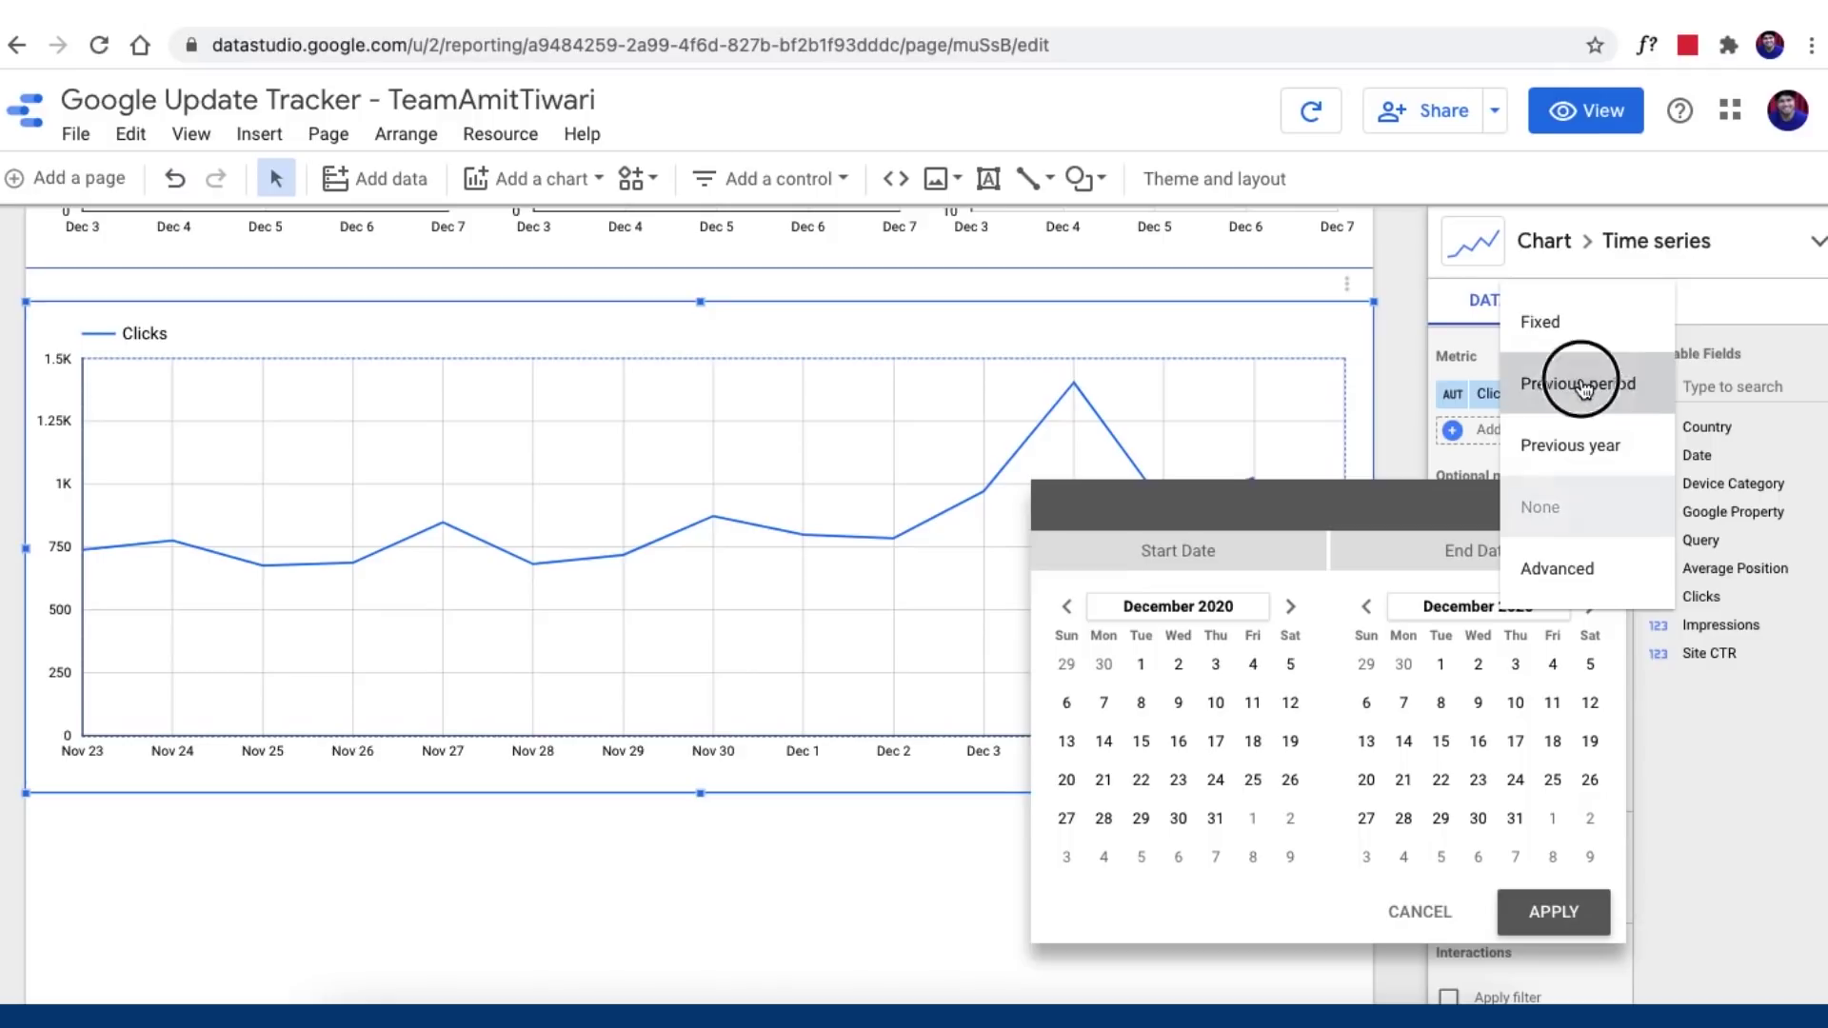
click(1580, 385)
click(1554, 912)
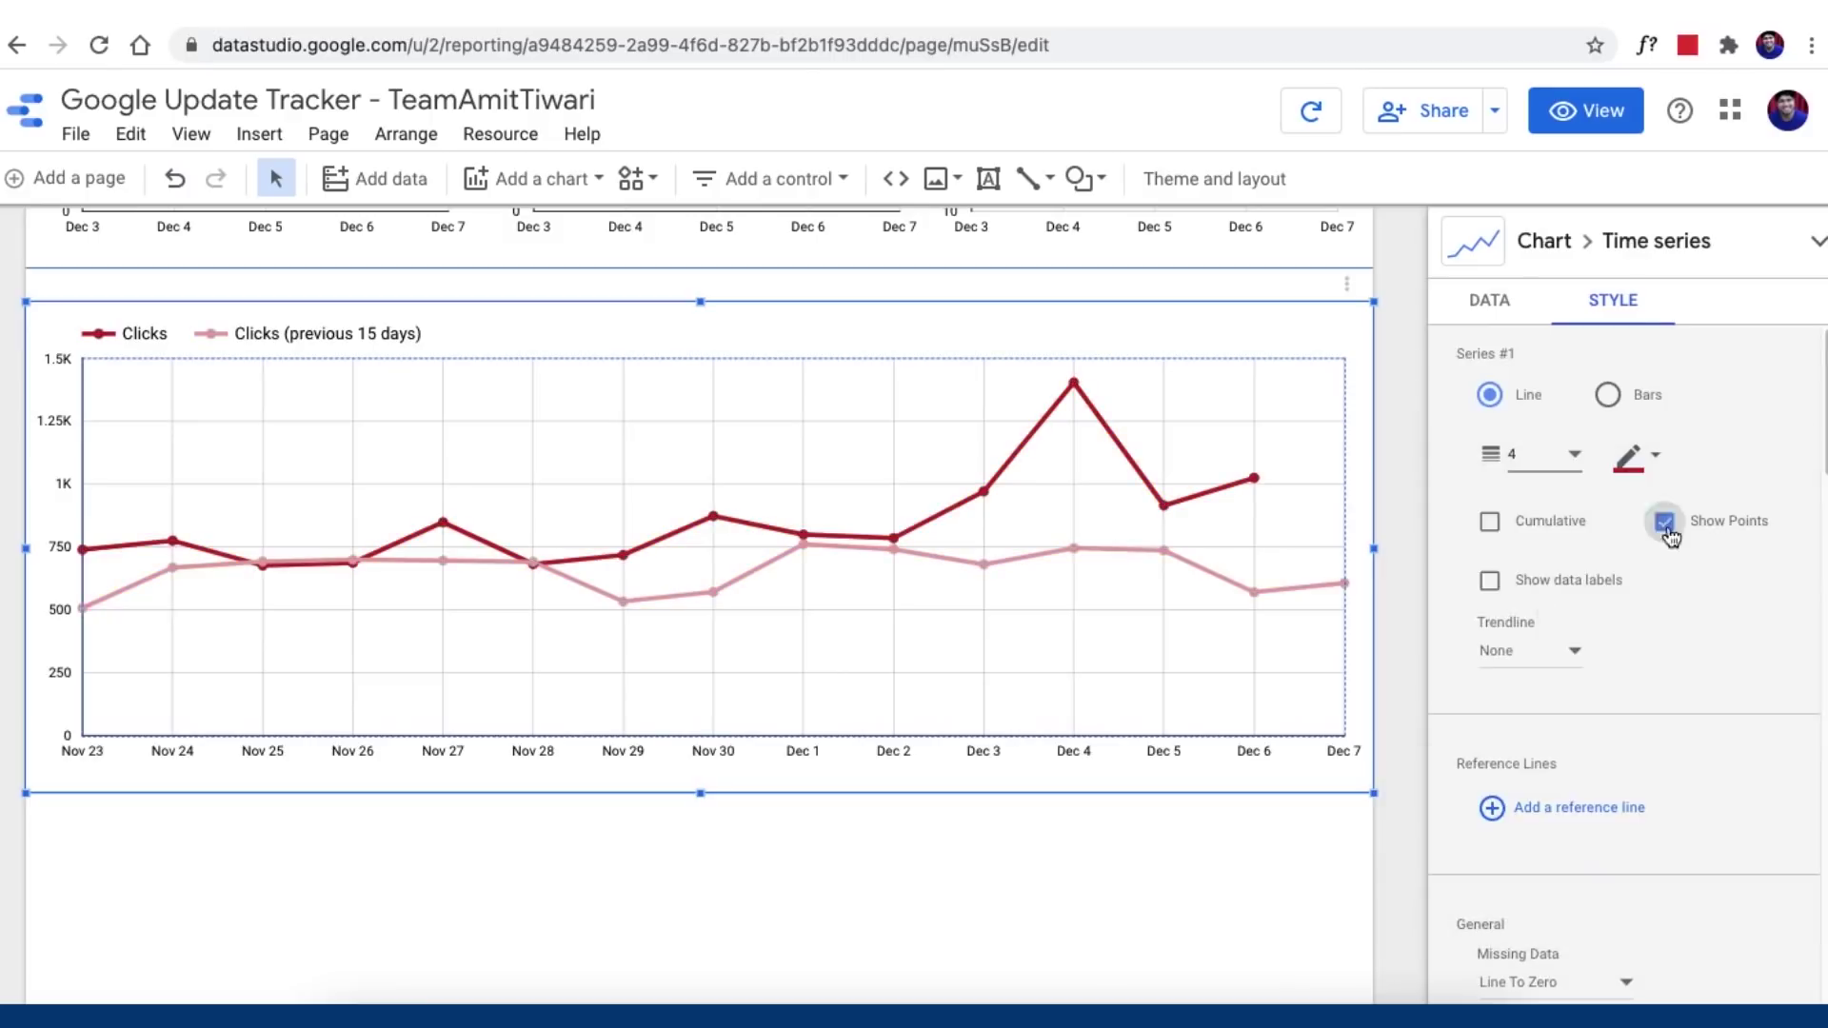
scroll(1714, 571, down, 10)
scroll(1785, 619, down, 5)
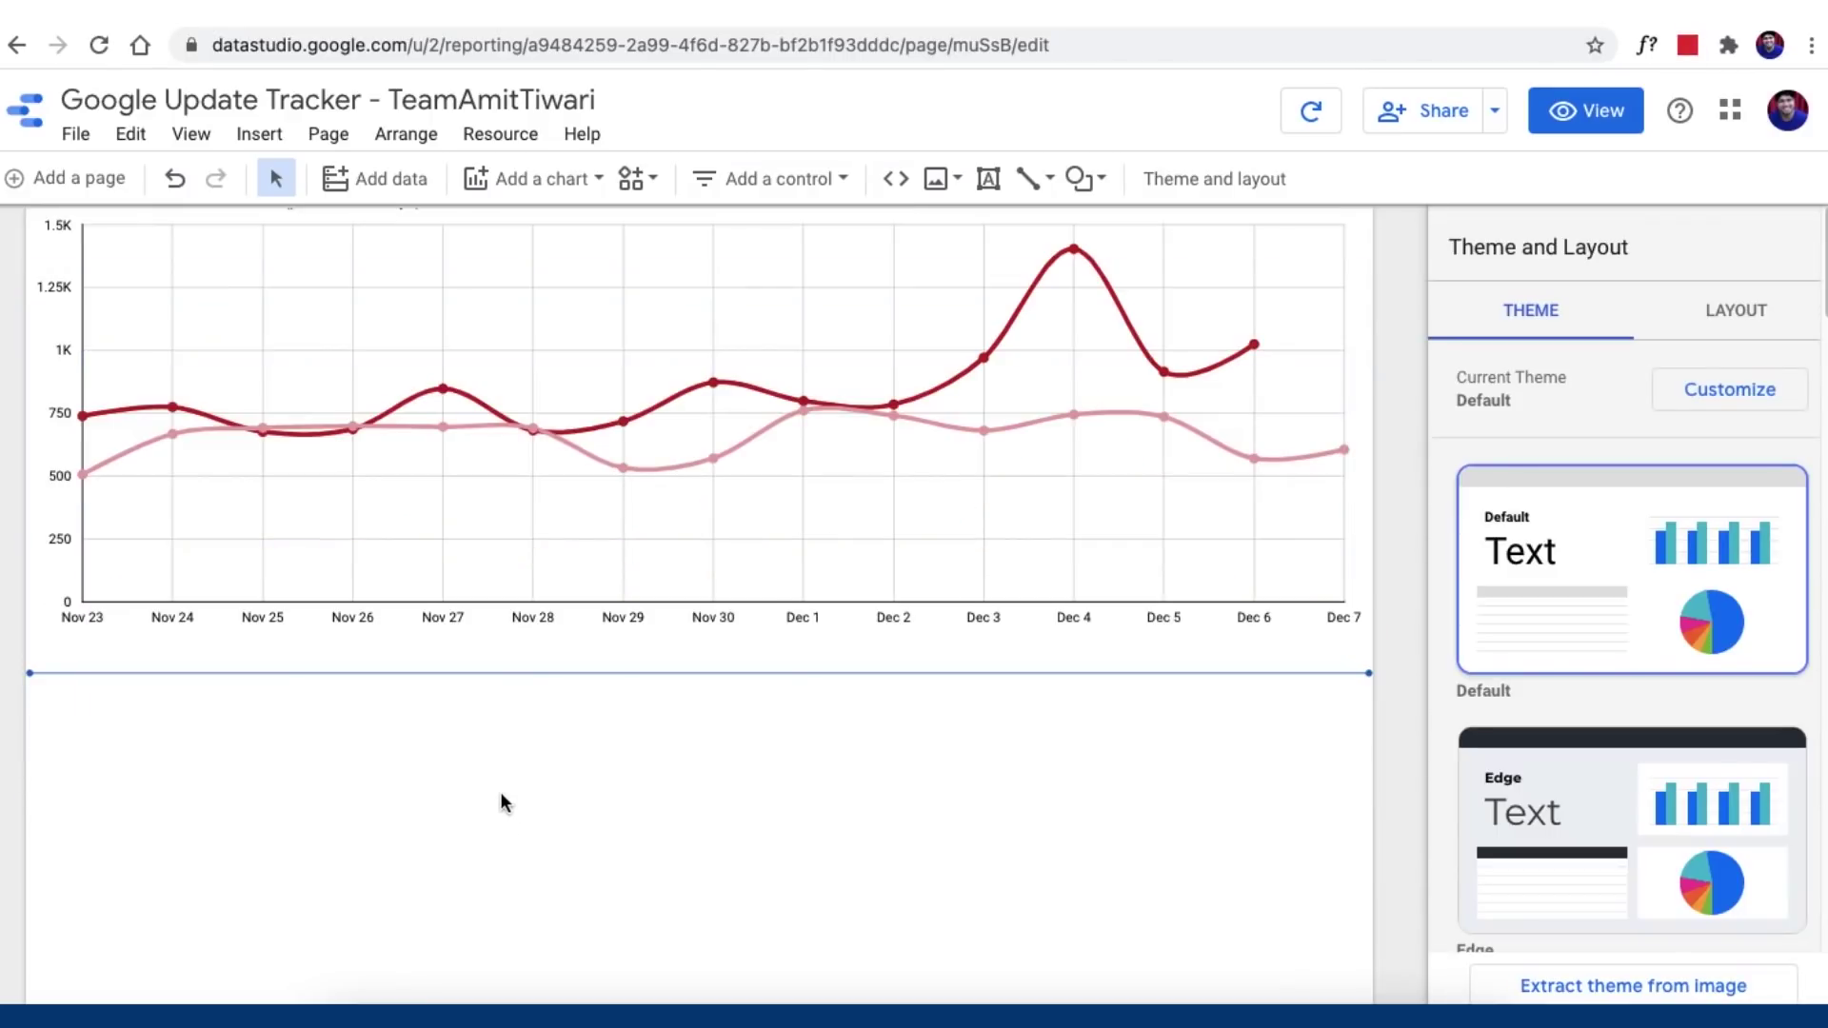
Step: Insert a pivot table with heatmap below the last divider line and enlarge it to the full page width
scroll(500, 790, down, 4)
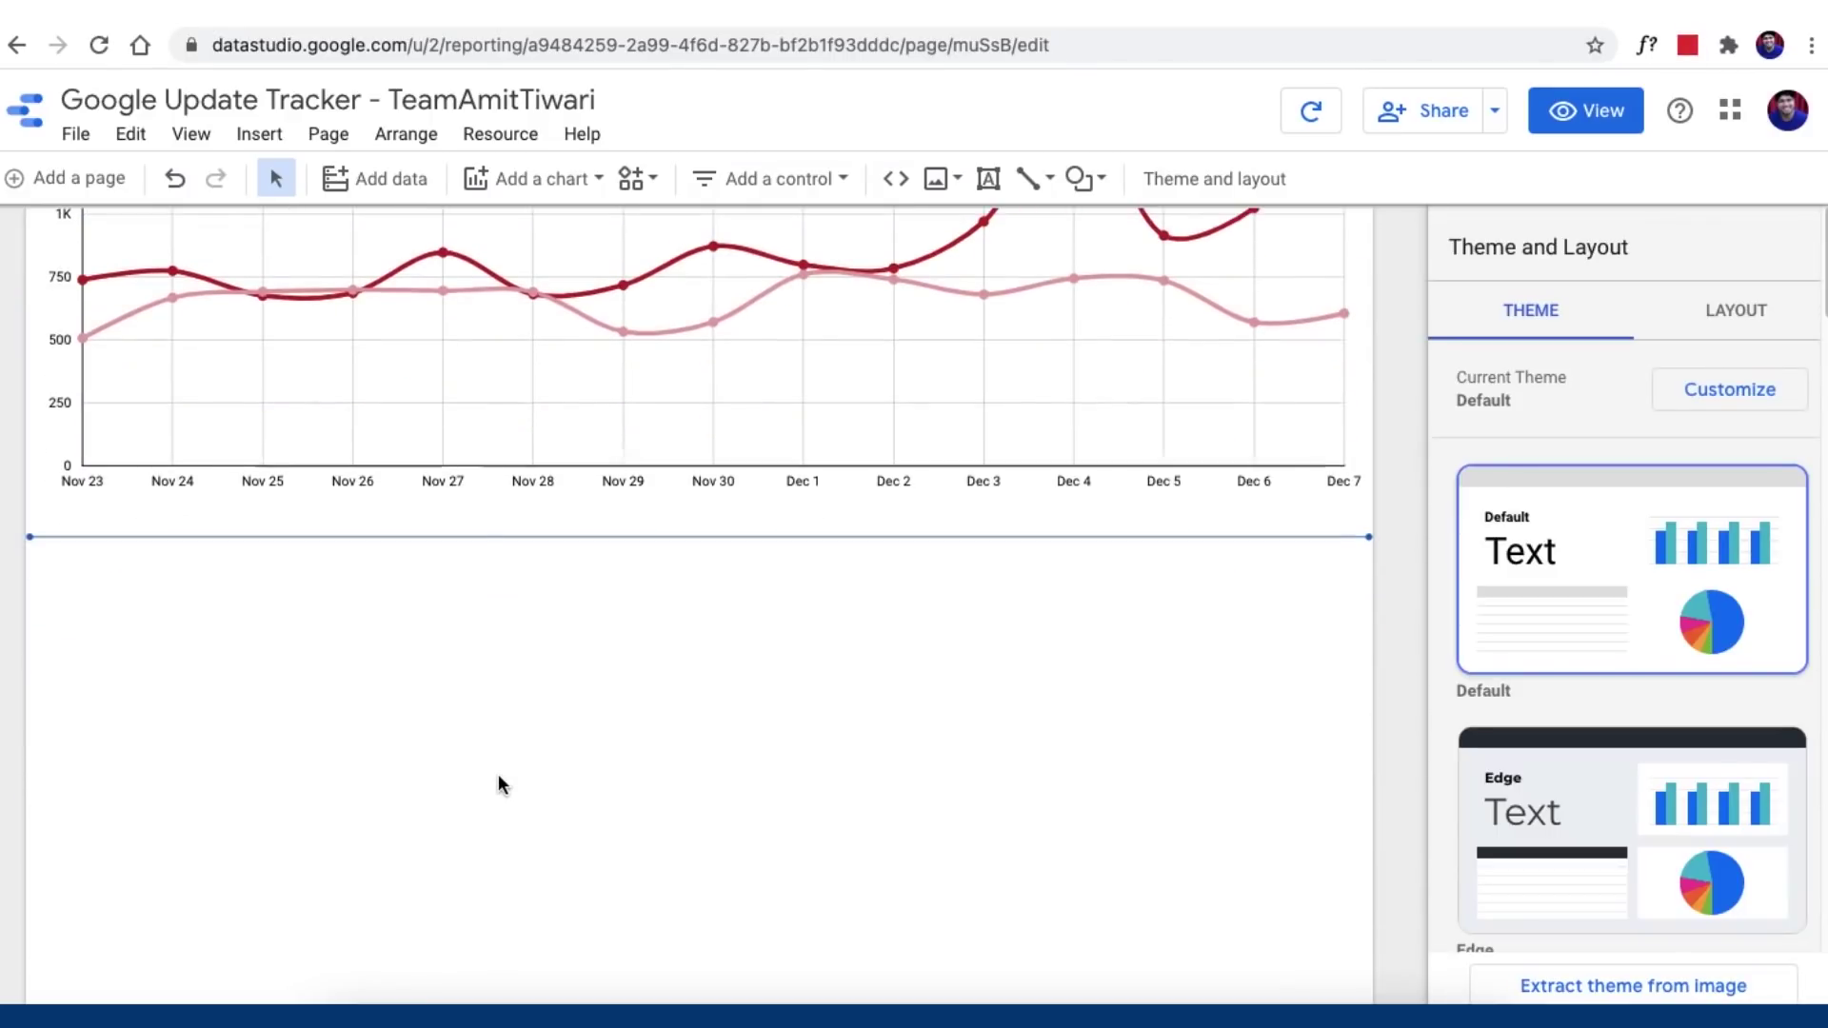
click(549, 179)
scroll(700, 767, down, 1)
scroll(700, 766, down, 1)
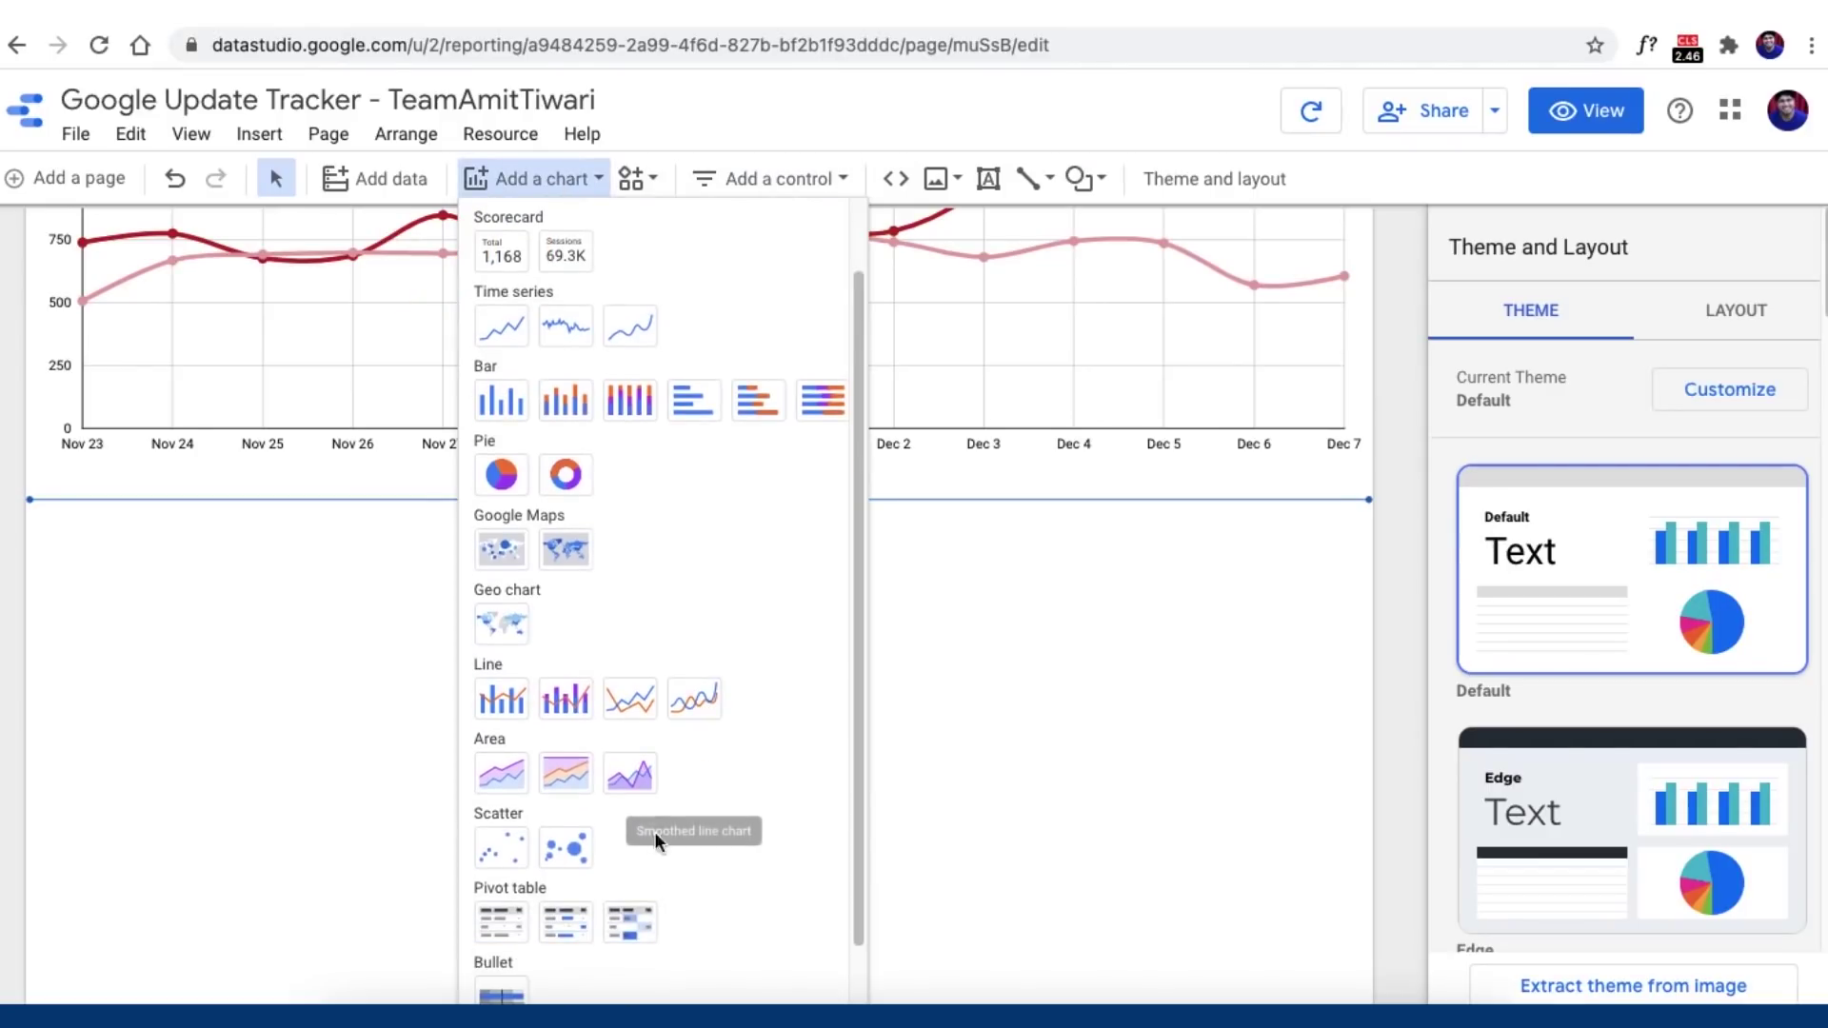
click(632, 928)
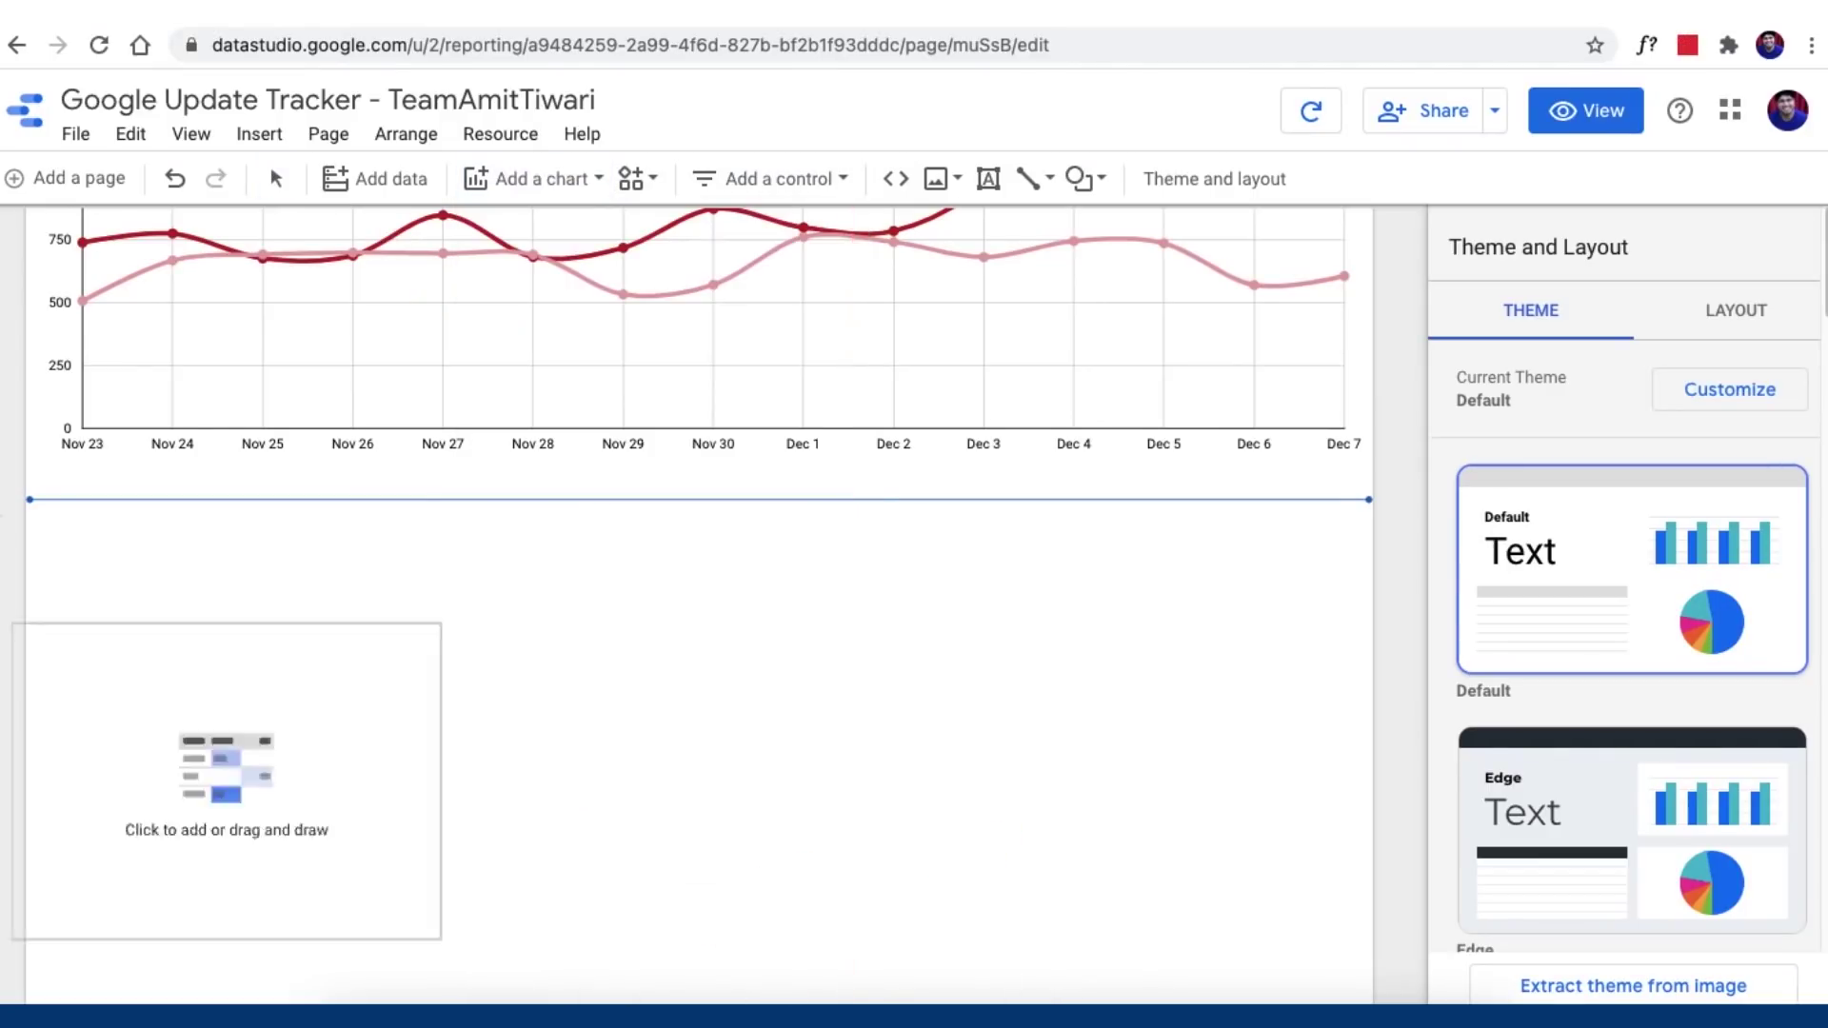
click(30, 538)
drag(453, 293, 1373, 823)
Step: Set the pivot table's row dimension to Query, column dimension to Date, and metrics to Clicks and Average Position
scroll(874, 687, up, 3)
drag(1714, 539, 1524, 514)
drag(1696, 455, 1528, 692)
click(1614, 729)
drag(1733, 568, 1523, 825)
drag(1704, 596, 1526, 857)
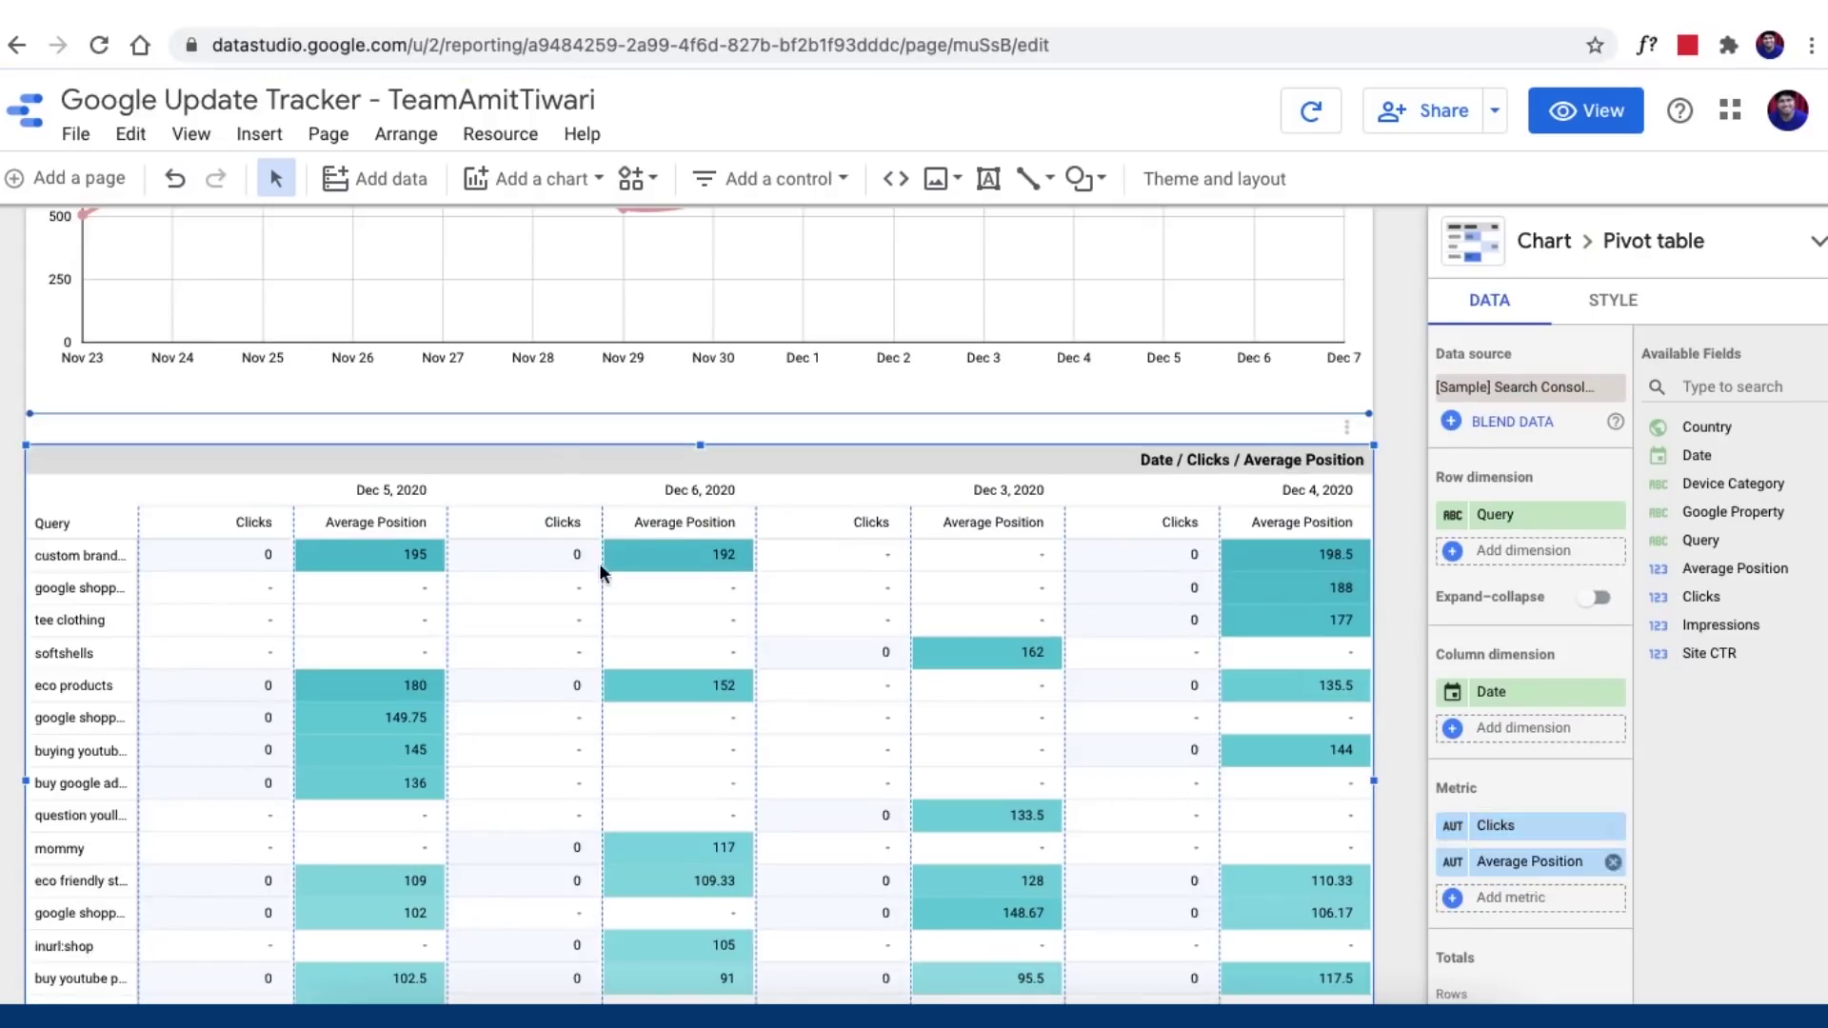
Step: Sort both the rows and the columns of the pivot table by Clicks in descending order
scroll(1533, 761, down, 5)
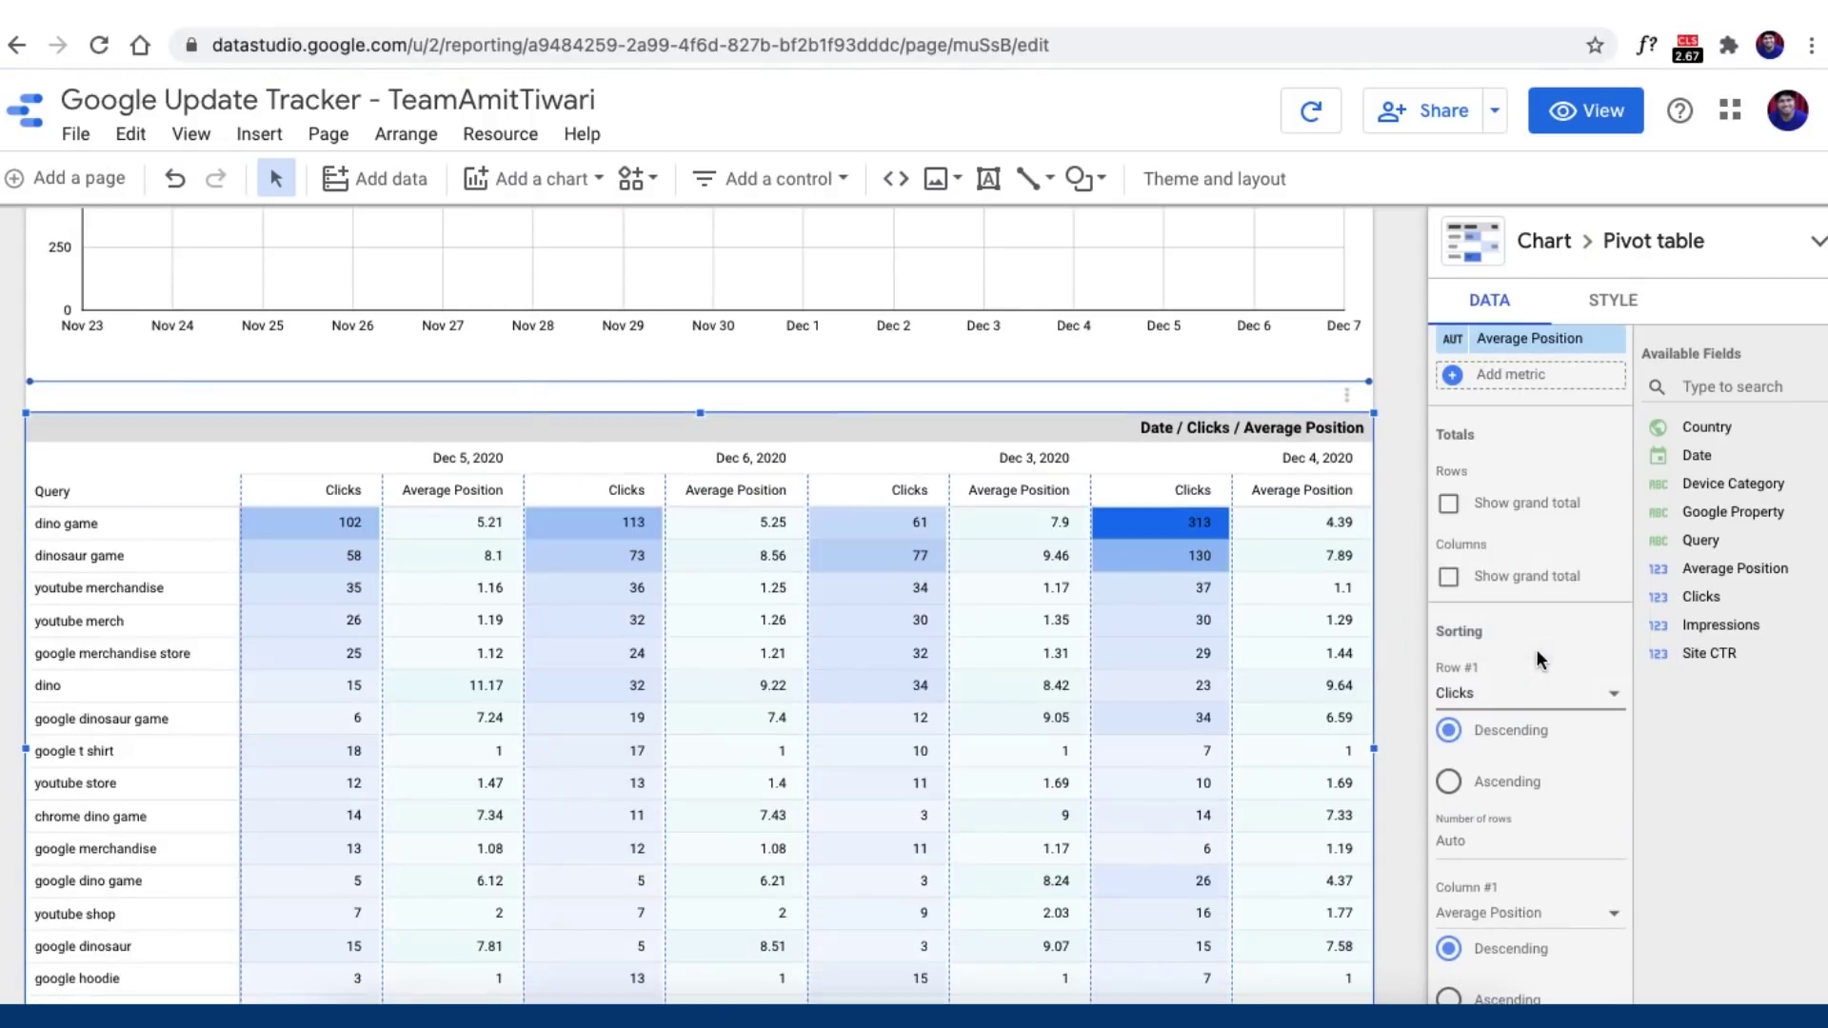
scroll(1542, 752, down, 1)
click(1536, 887)
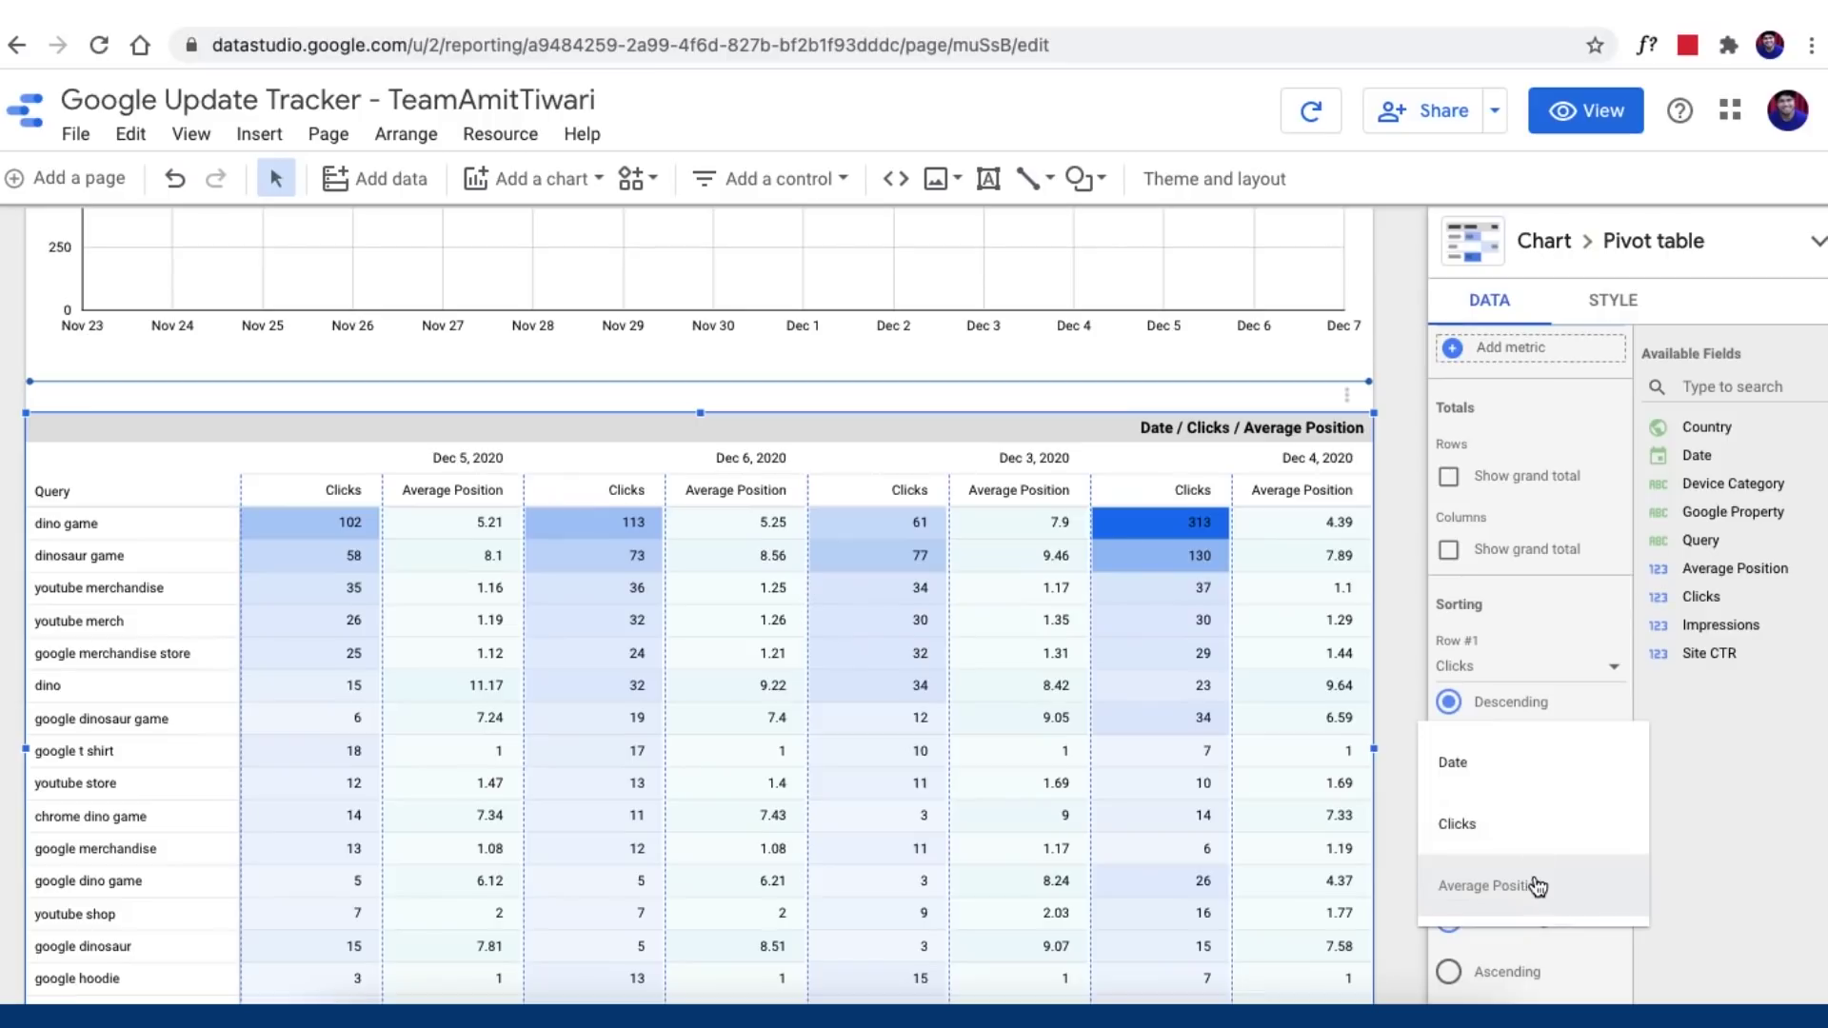
click(1518, 832)
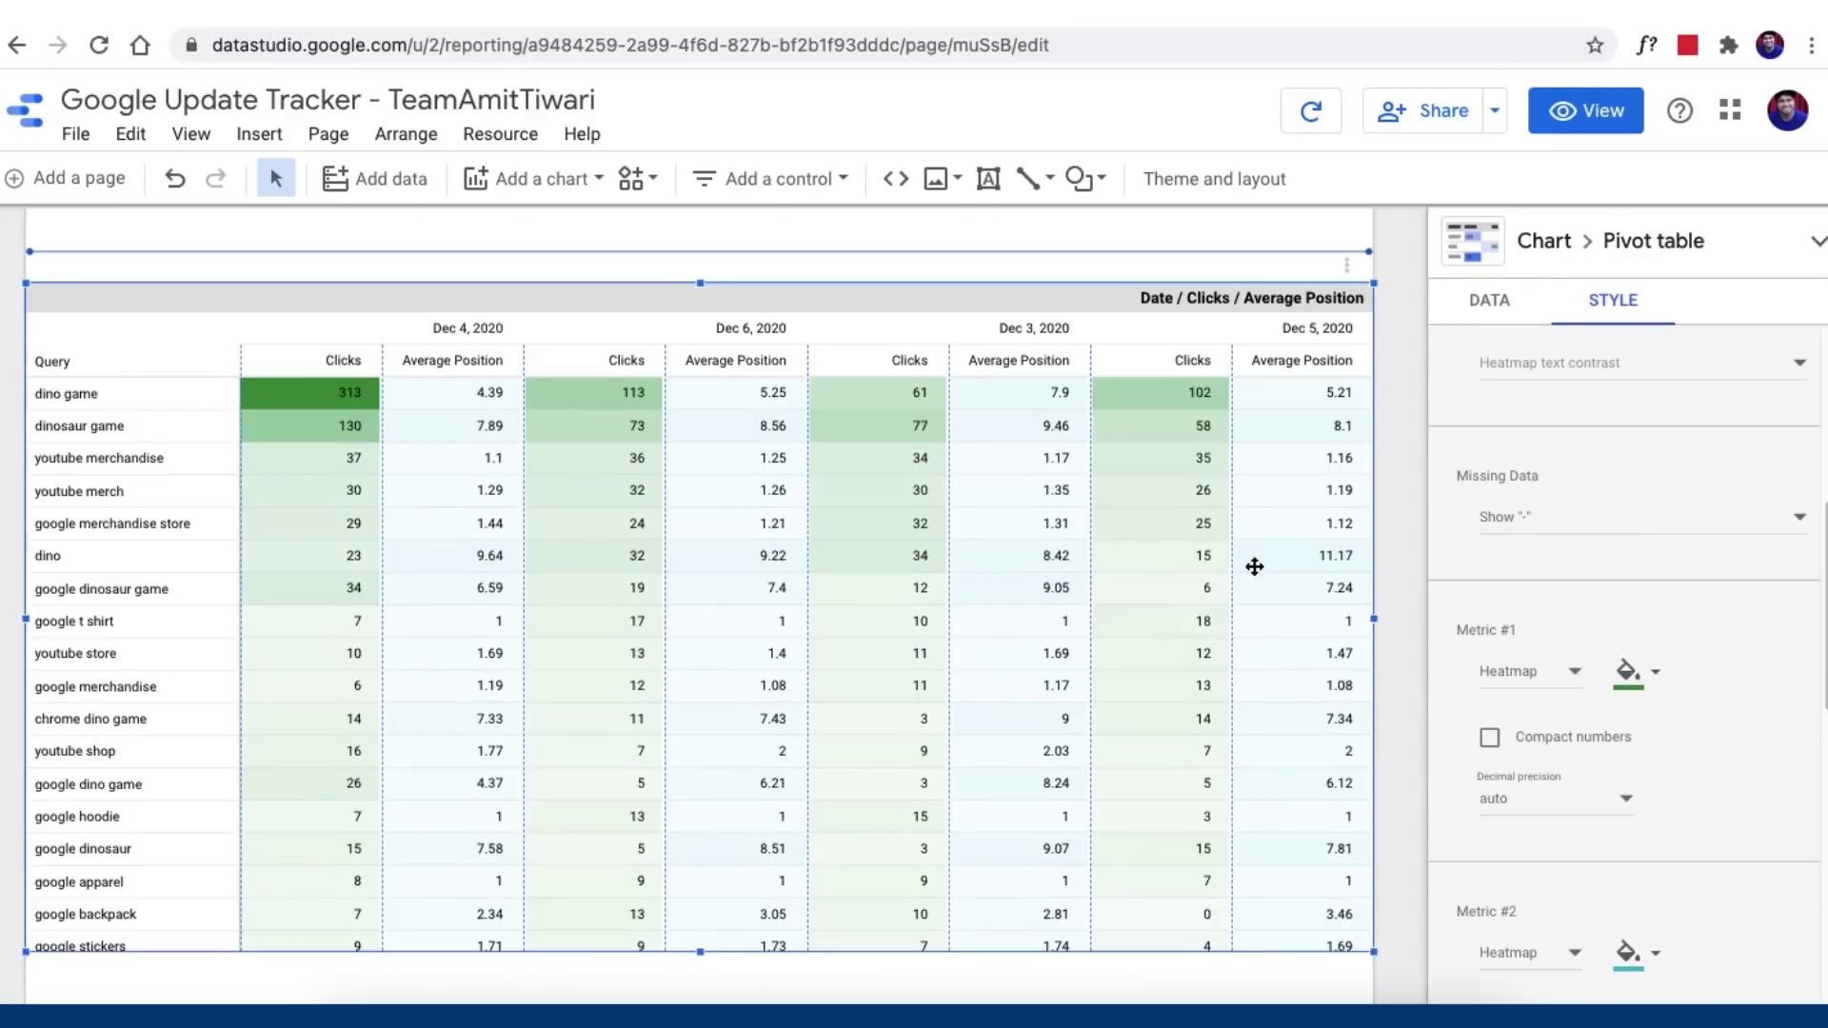
Step: Limit the Query pivot table to 25 rows and lengthen it slightly below its last rows
click(1472, 303)
scroll(1528, 710, down, 1)
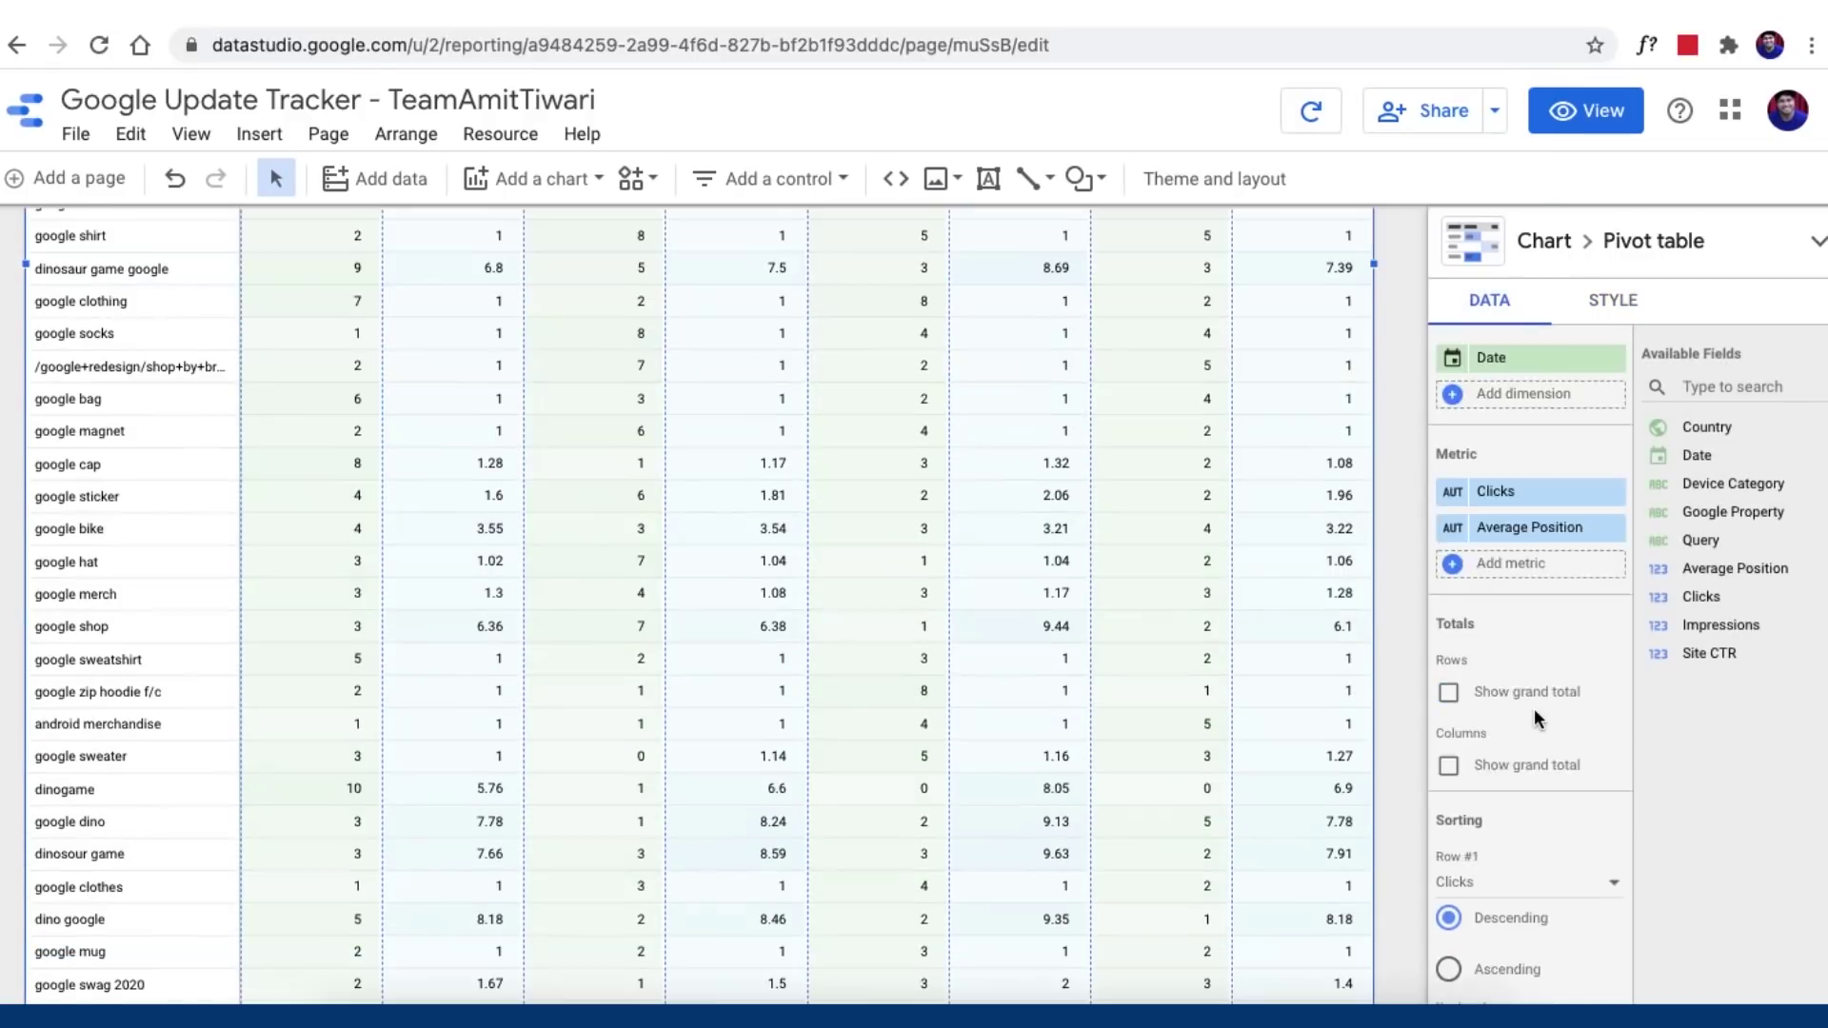
scroll(1535, 722, down, 5)
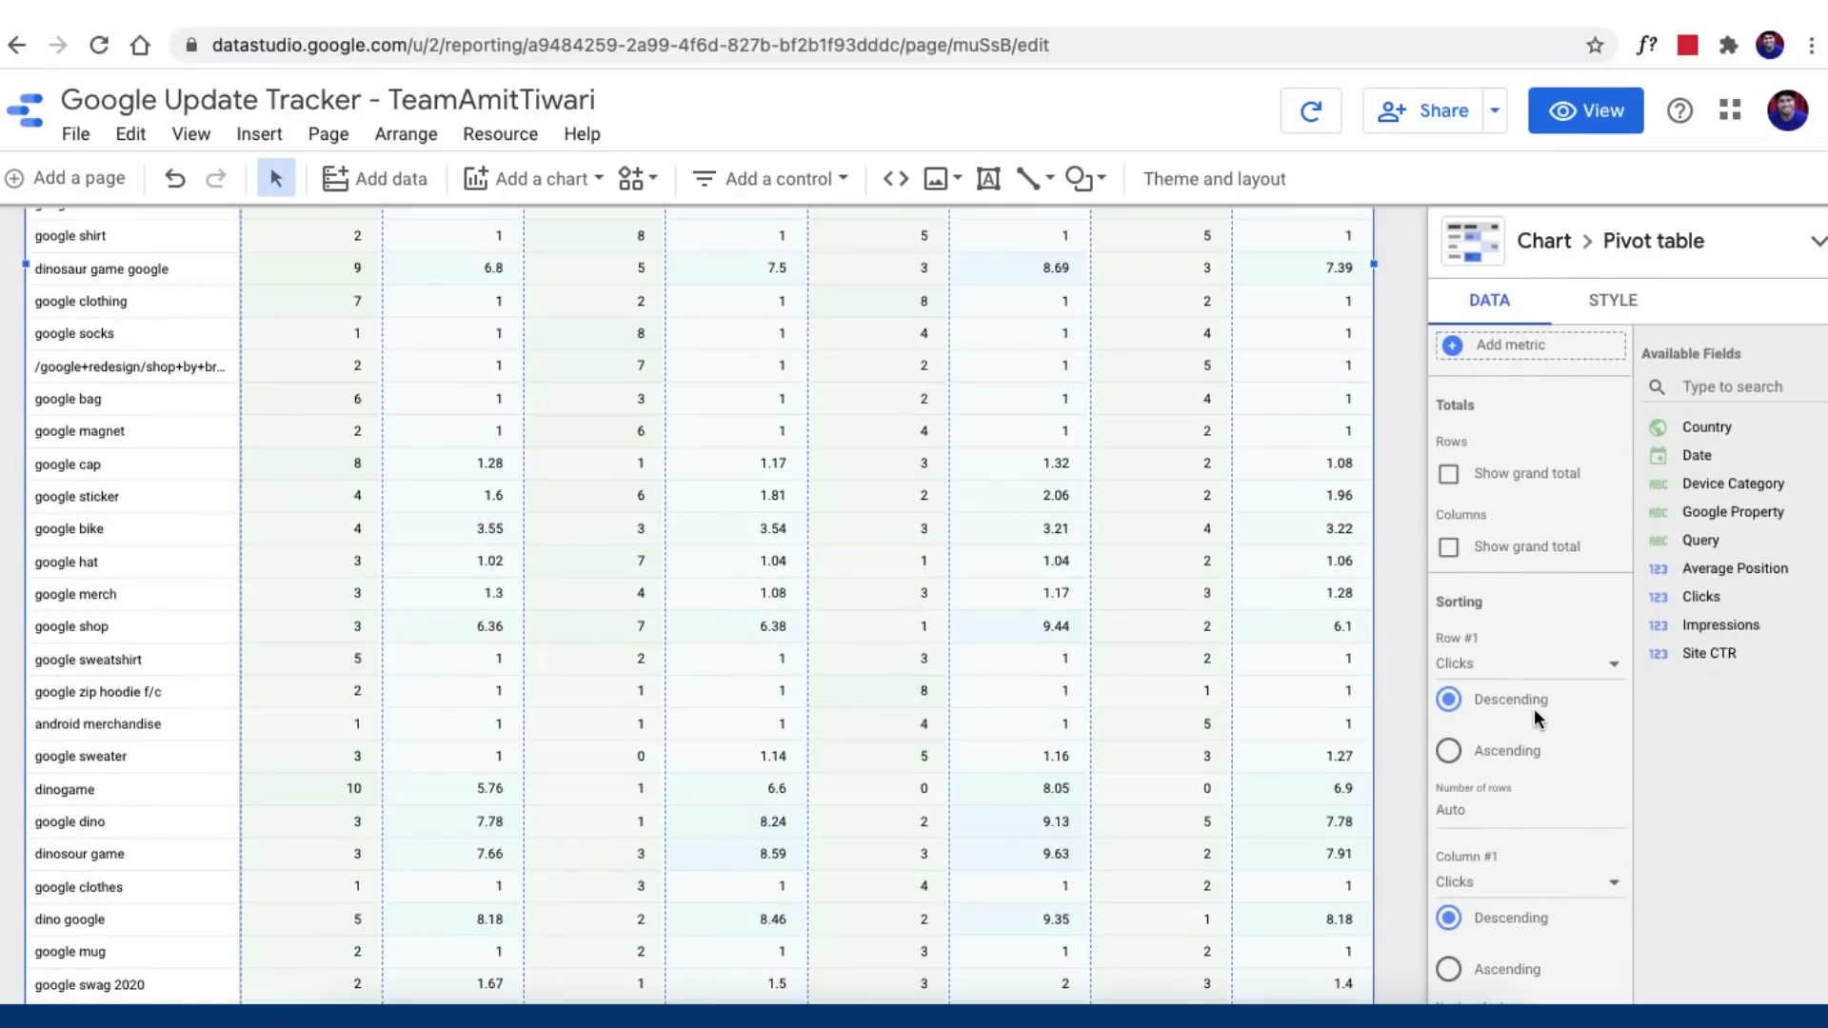
scroll(1537, 722, down, 1)
click(1472, 751)
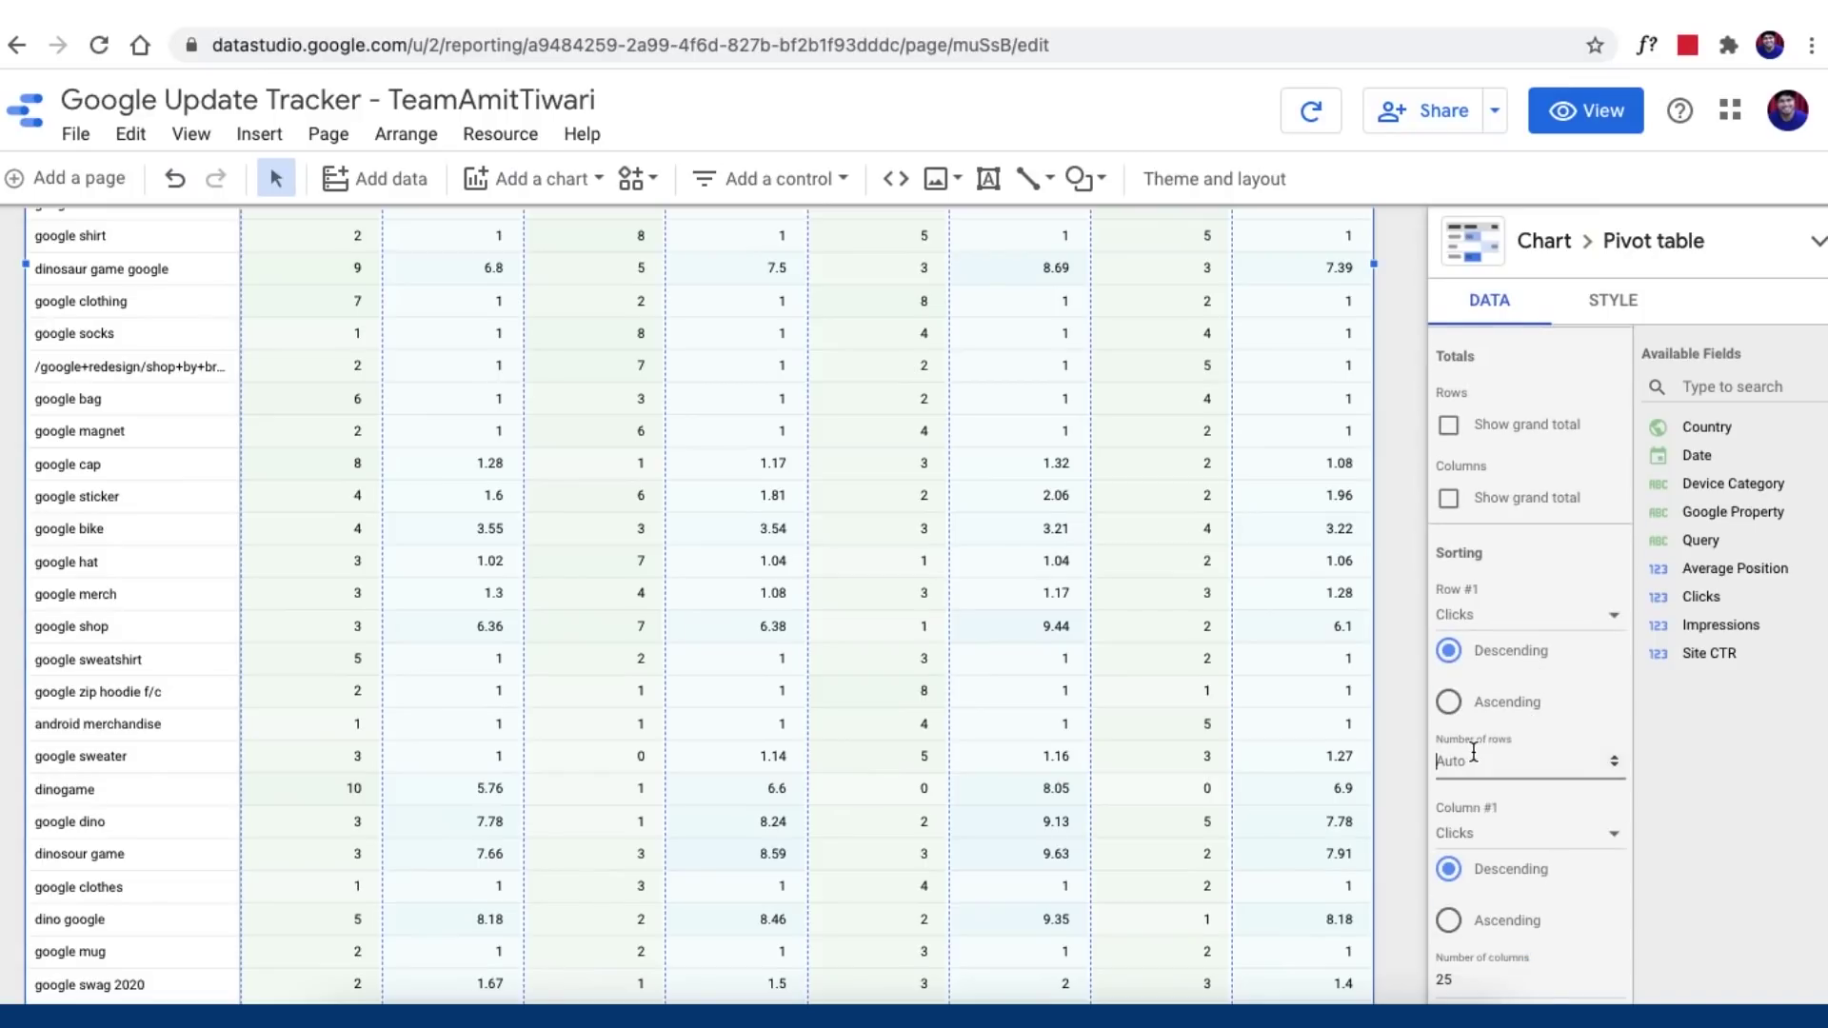
text(25)
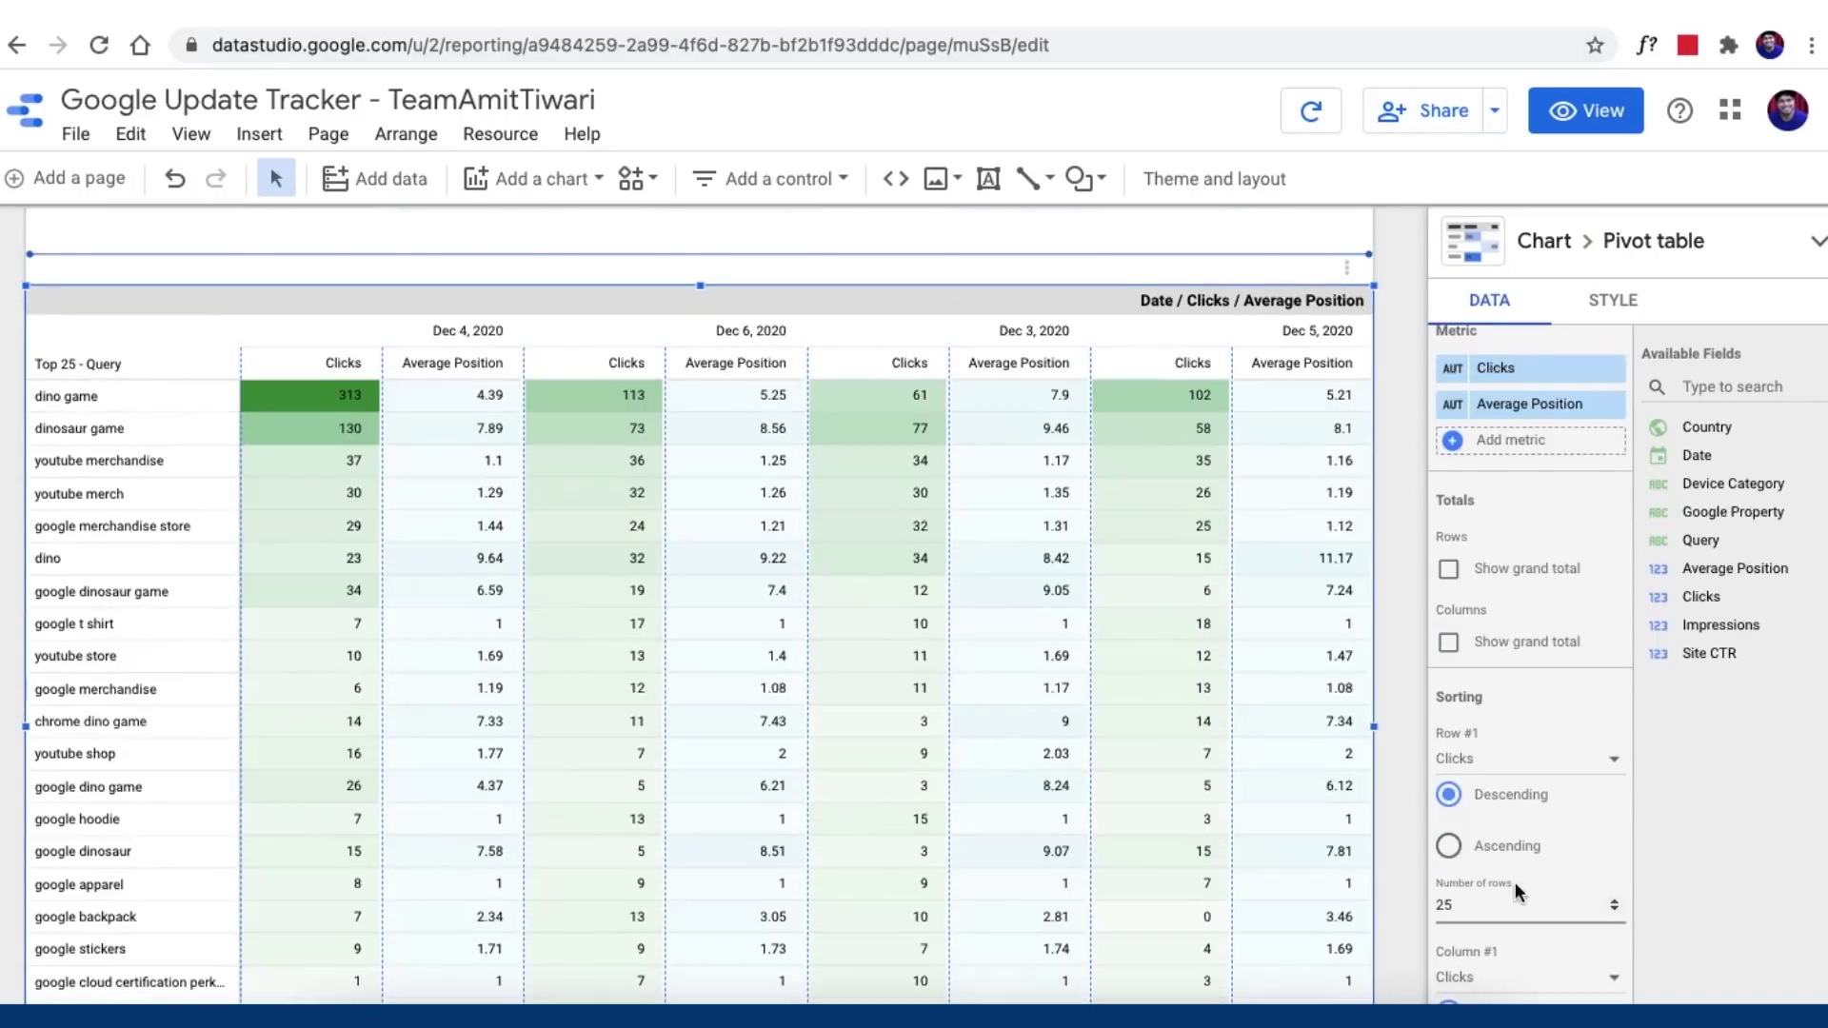
scroll(342, 505, down, 6)
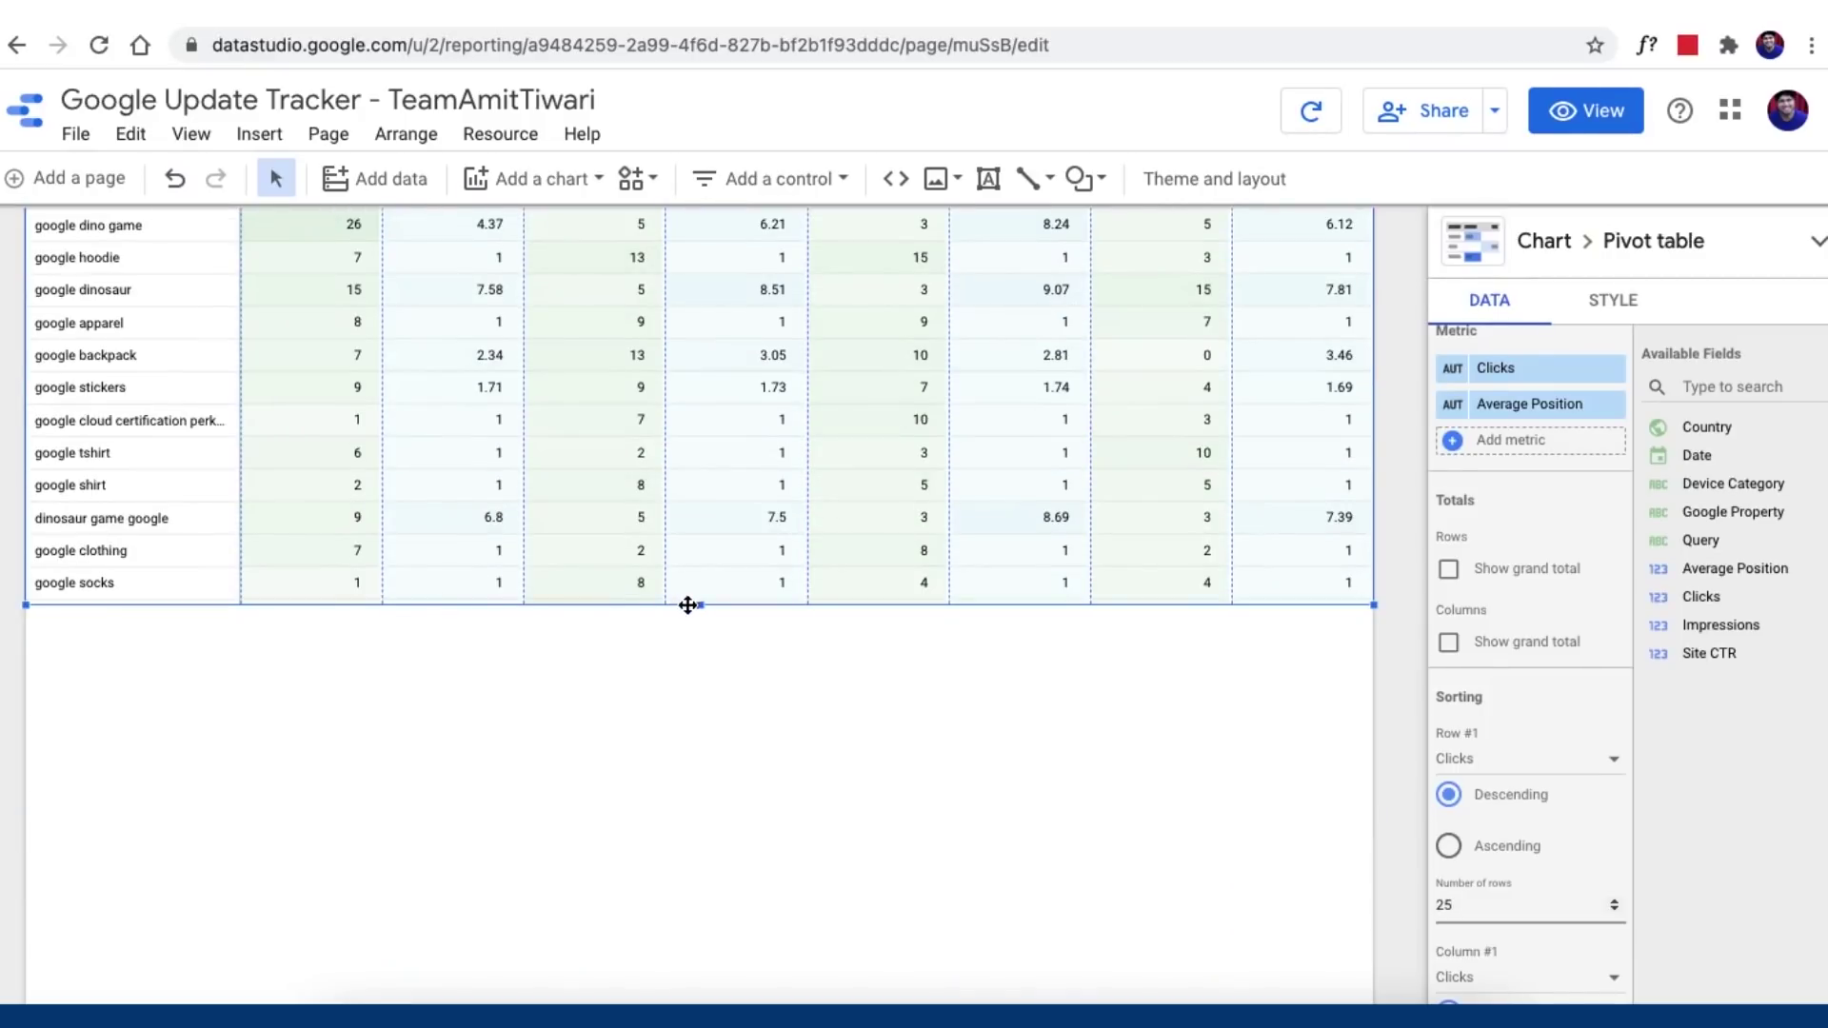
drag(697, 607, 698, 674)
click(700, 689)
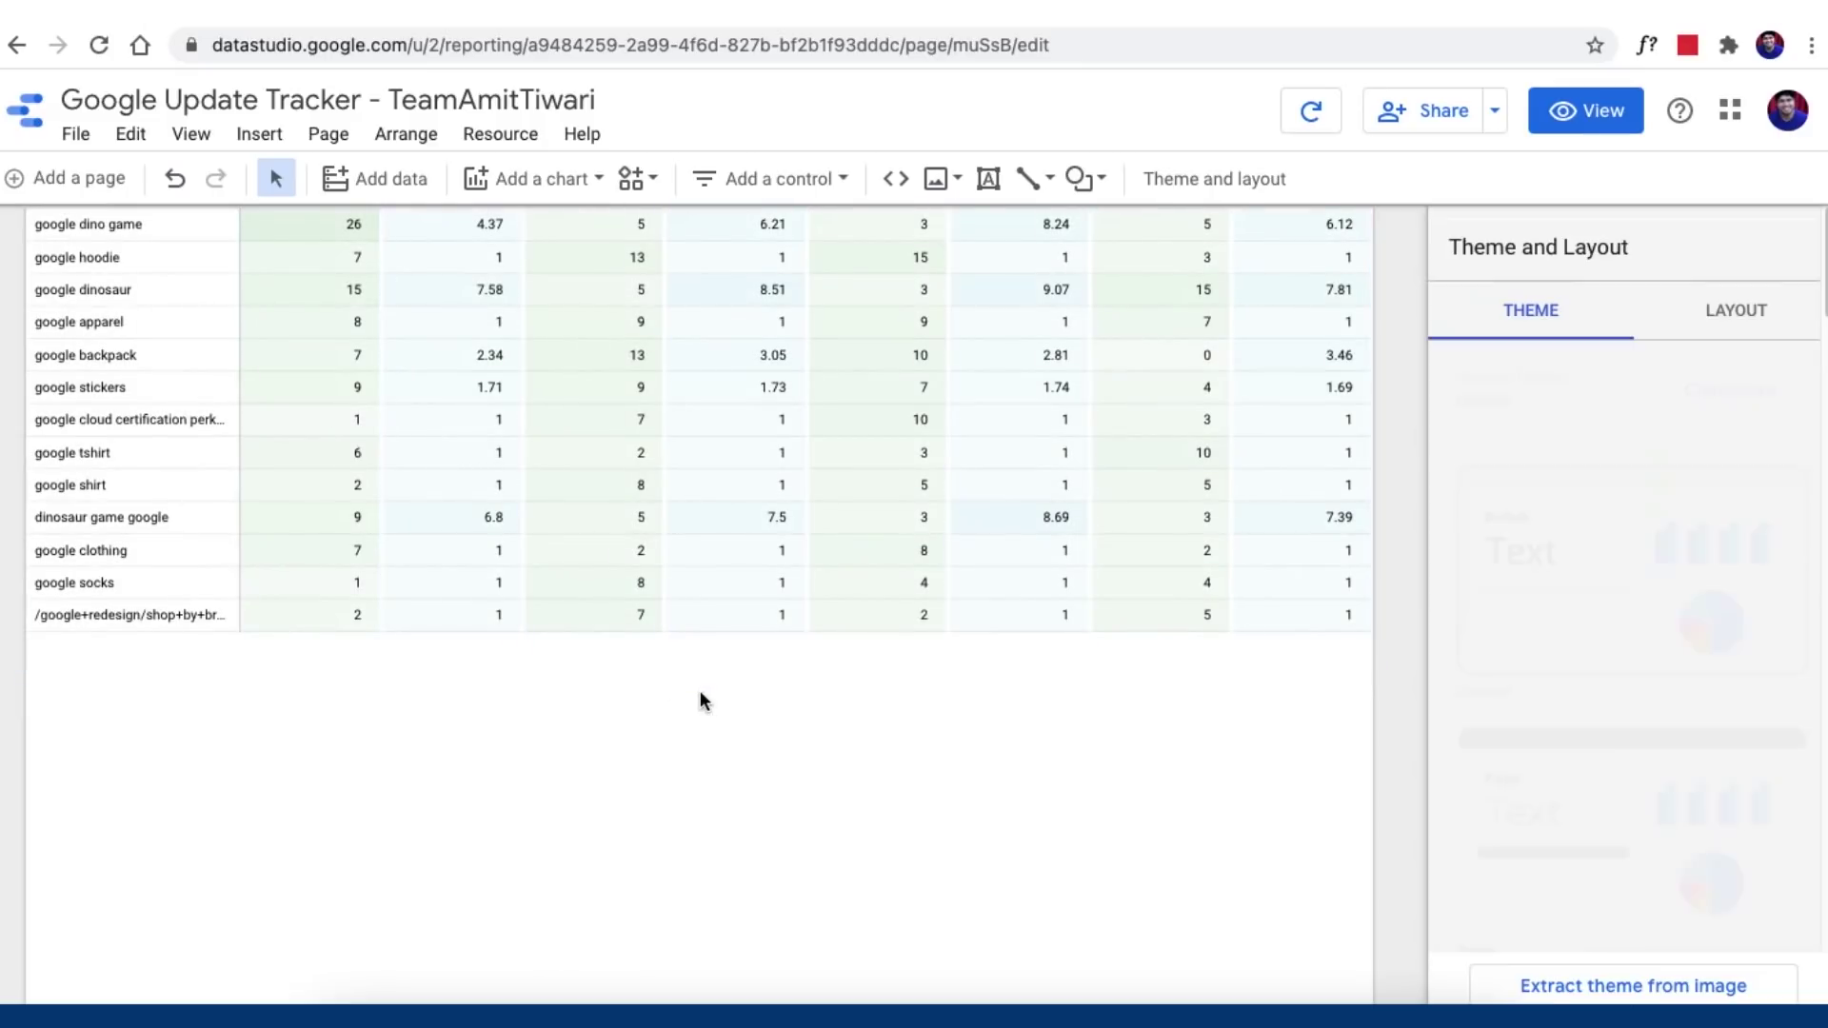
Step: Duplicate the Query pivot table and place the copy directly below the original, aligned to the page width
scroll(665, 601, up, 7)
scroll(666, 602, up, 2)
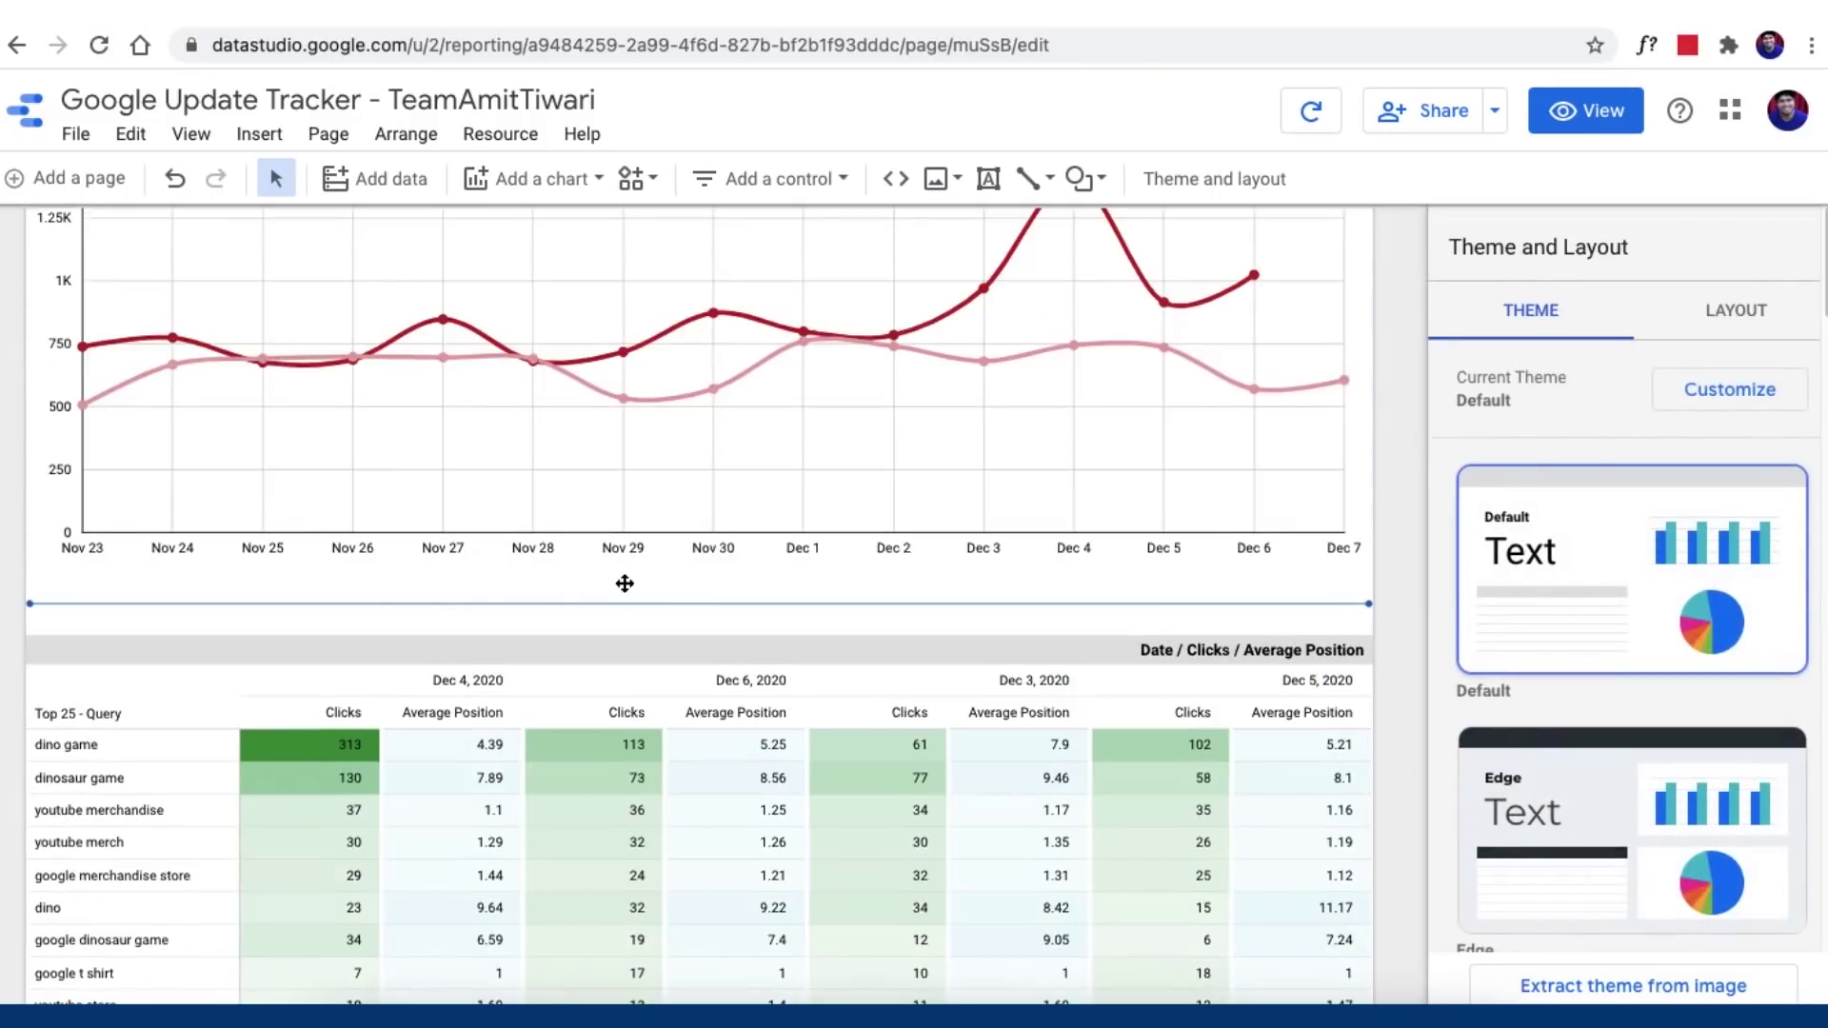
click(621, 583)
right_click(621, 583)
click(679, 363)
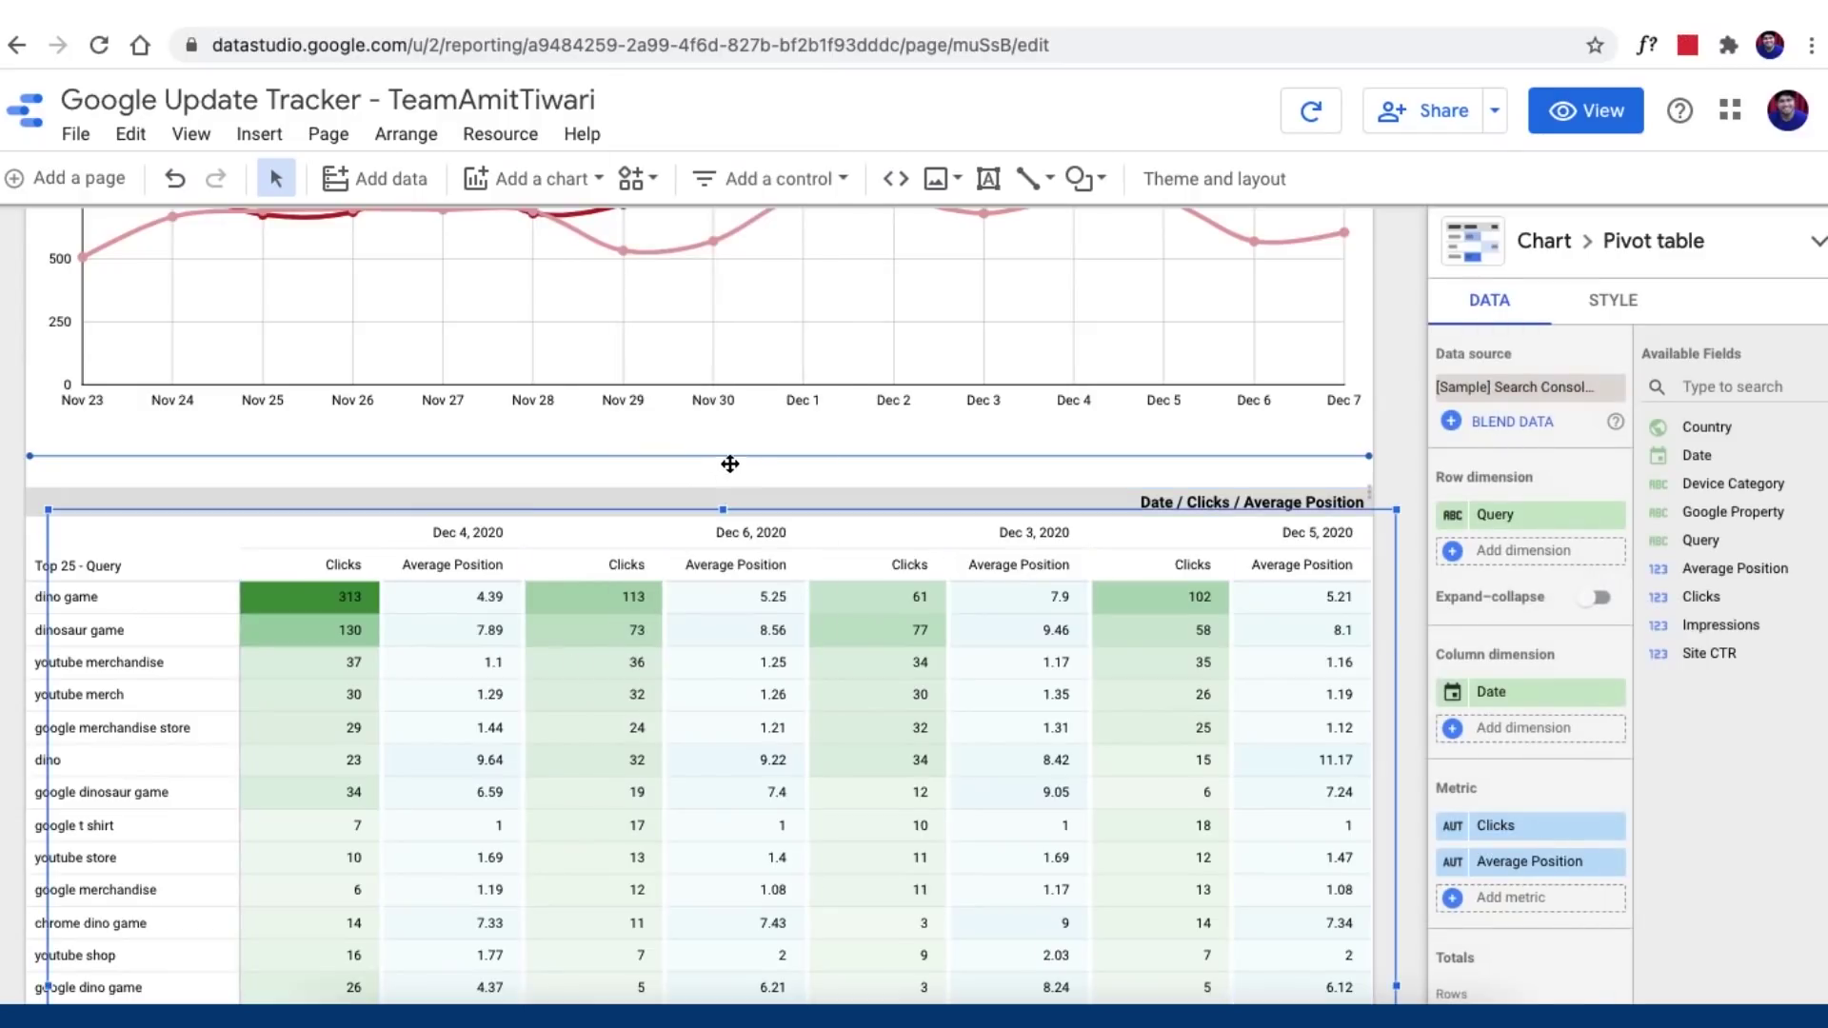
scroll(895, 474, down, 10)
drag(609, 368, 583, 873)
drag(625, 314, 625, 727)
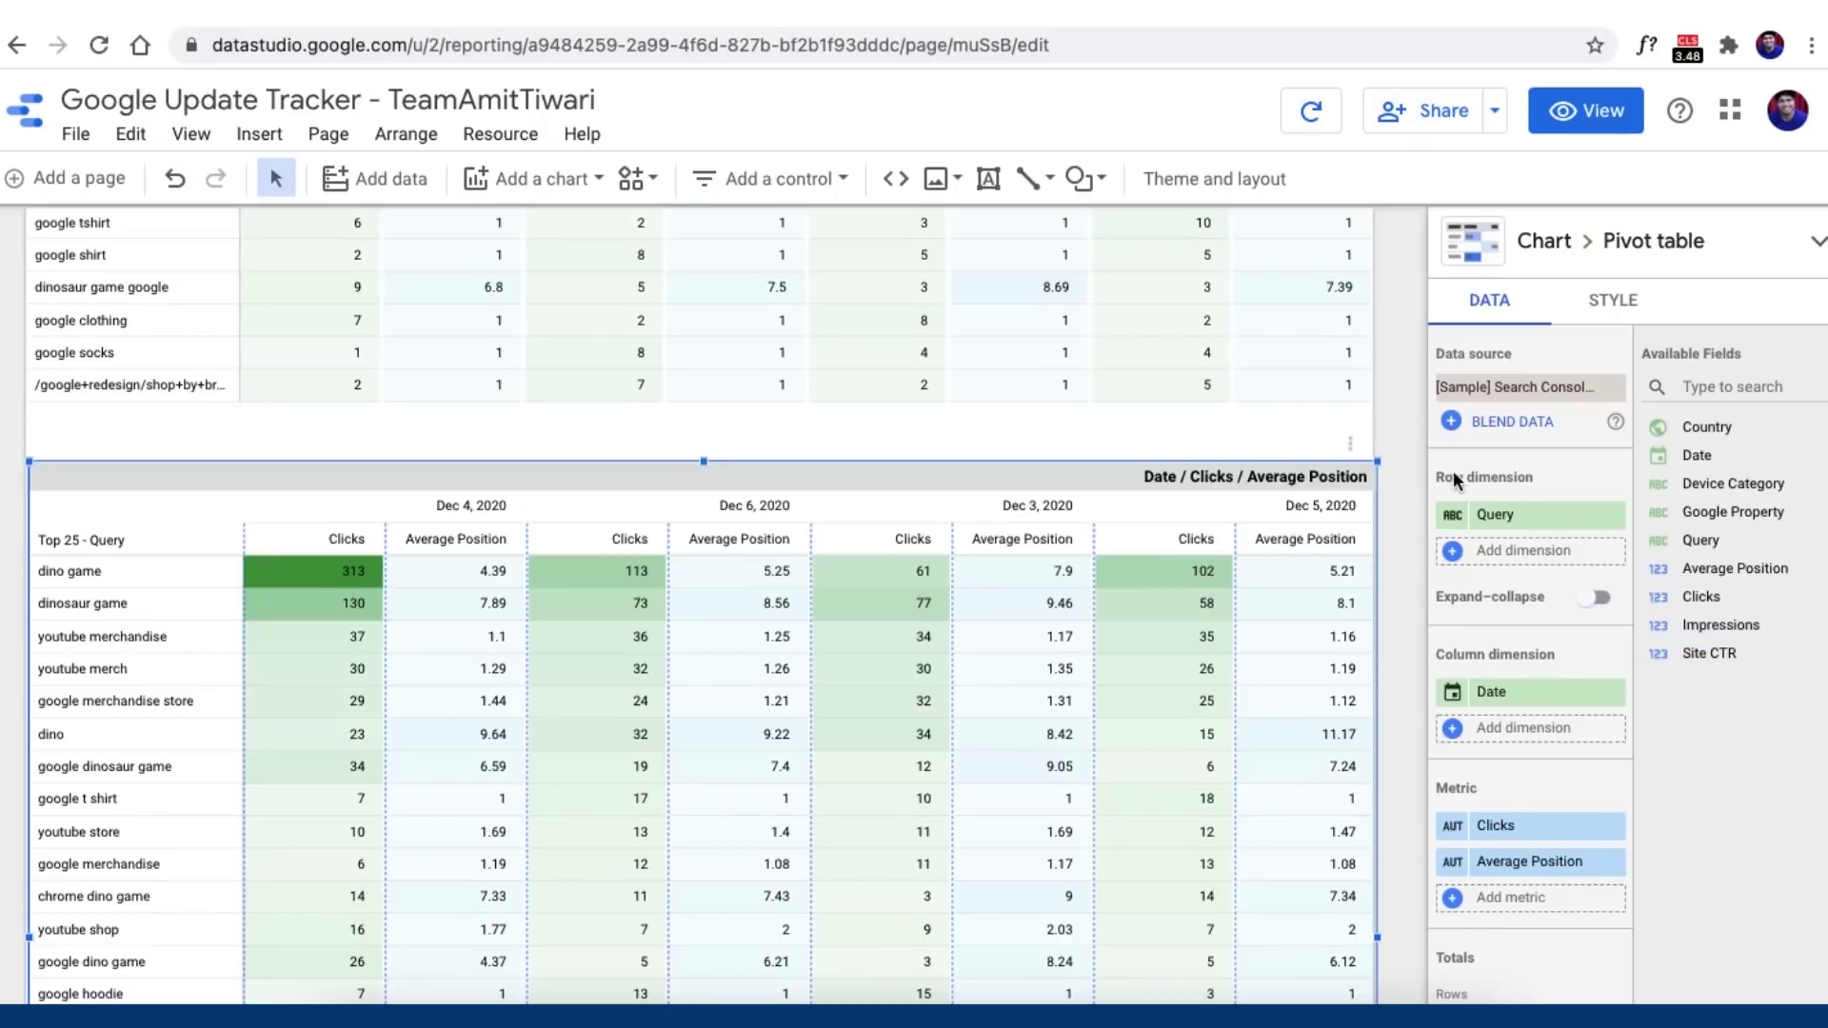
Step: Switch the copied pivot table to the URL-level sample Search Console data source and replace its row dimension with Landing Page
click(1558, 391)
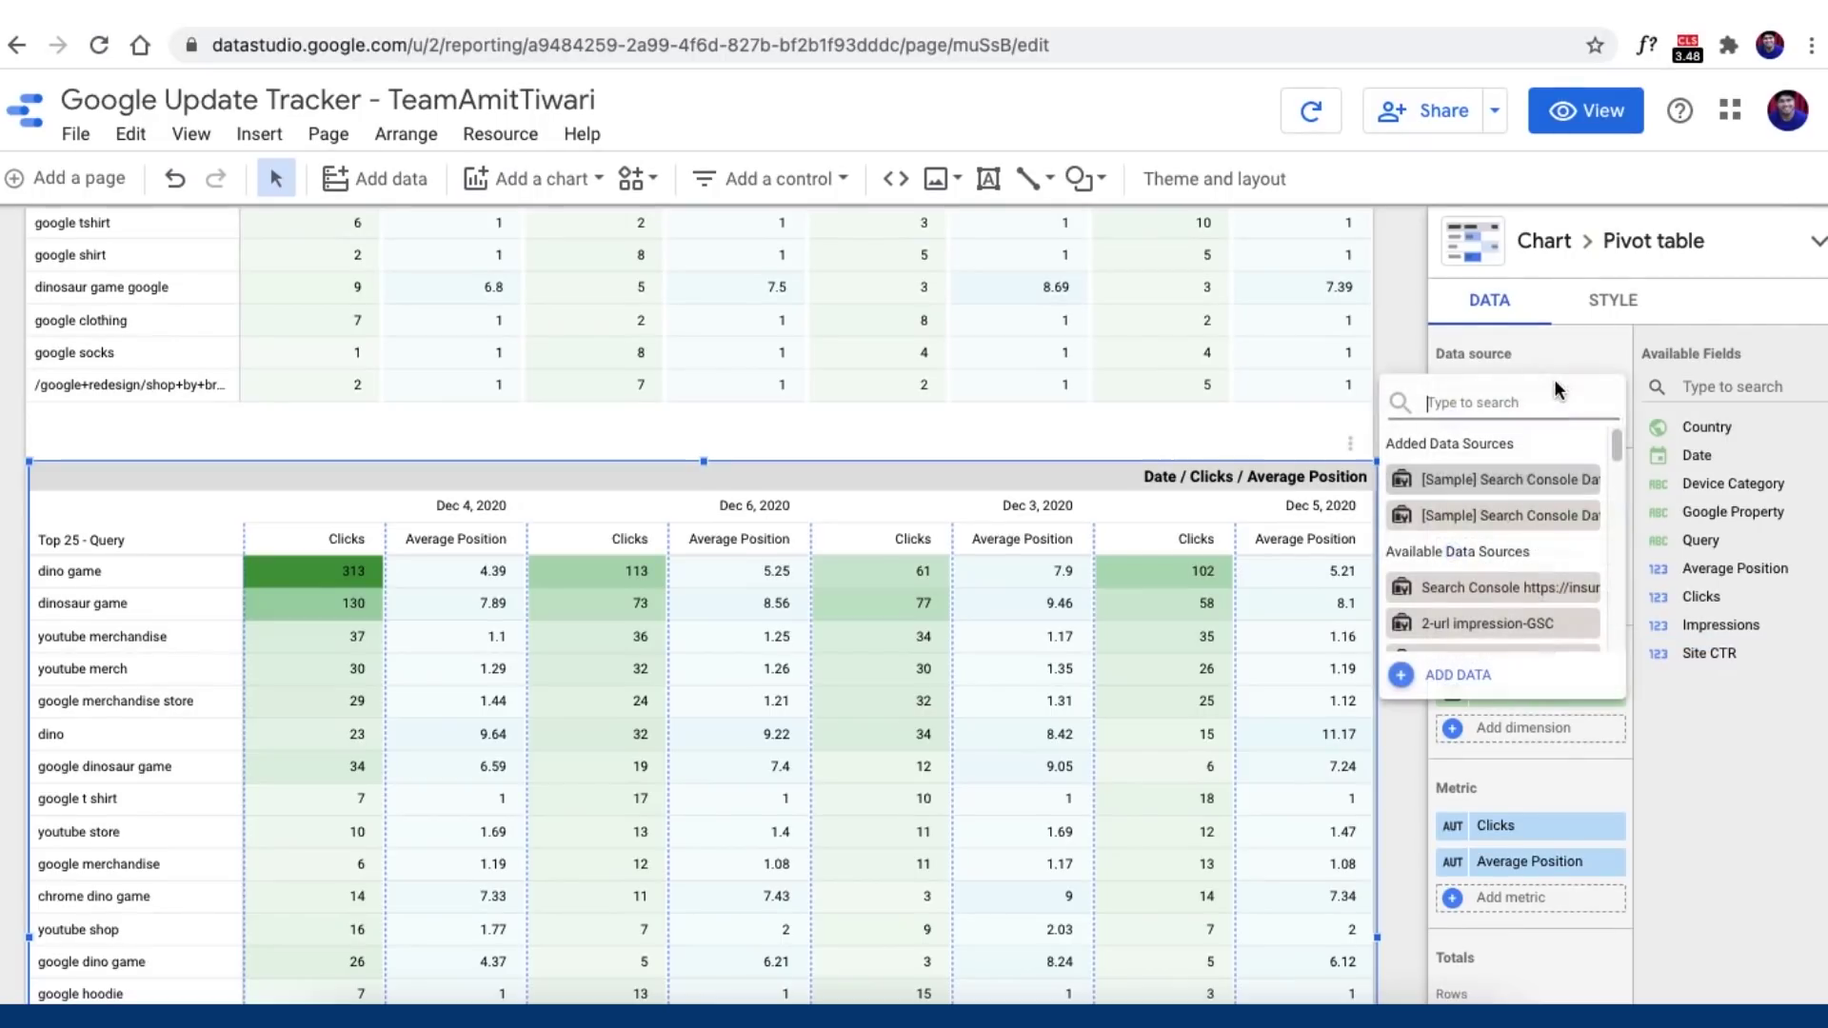
click(1506, 513)
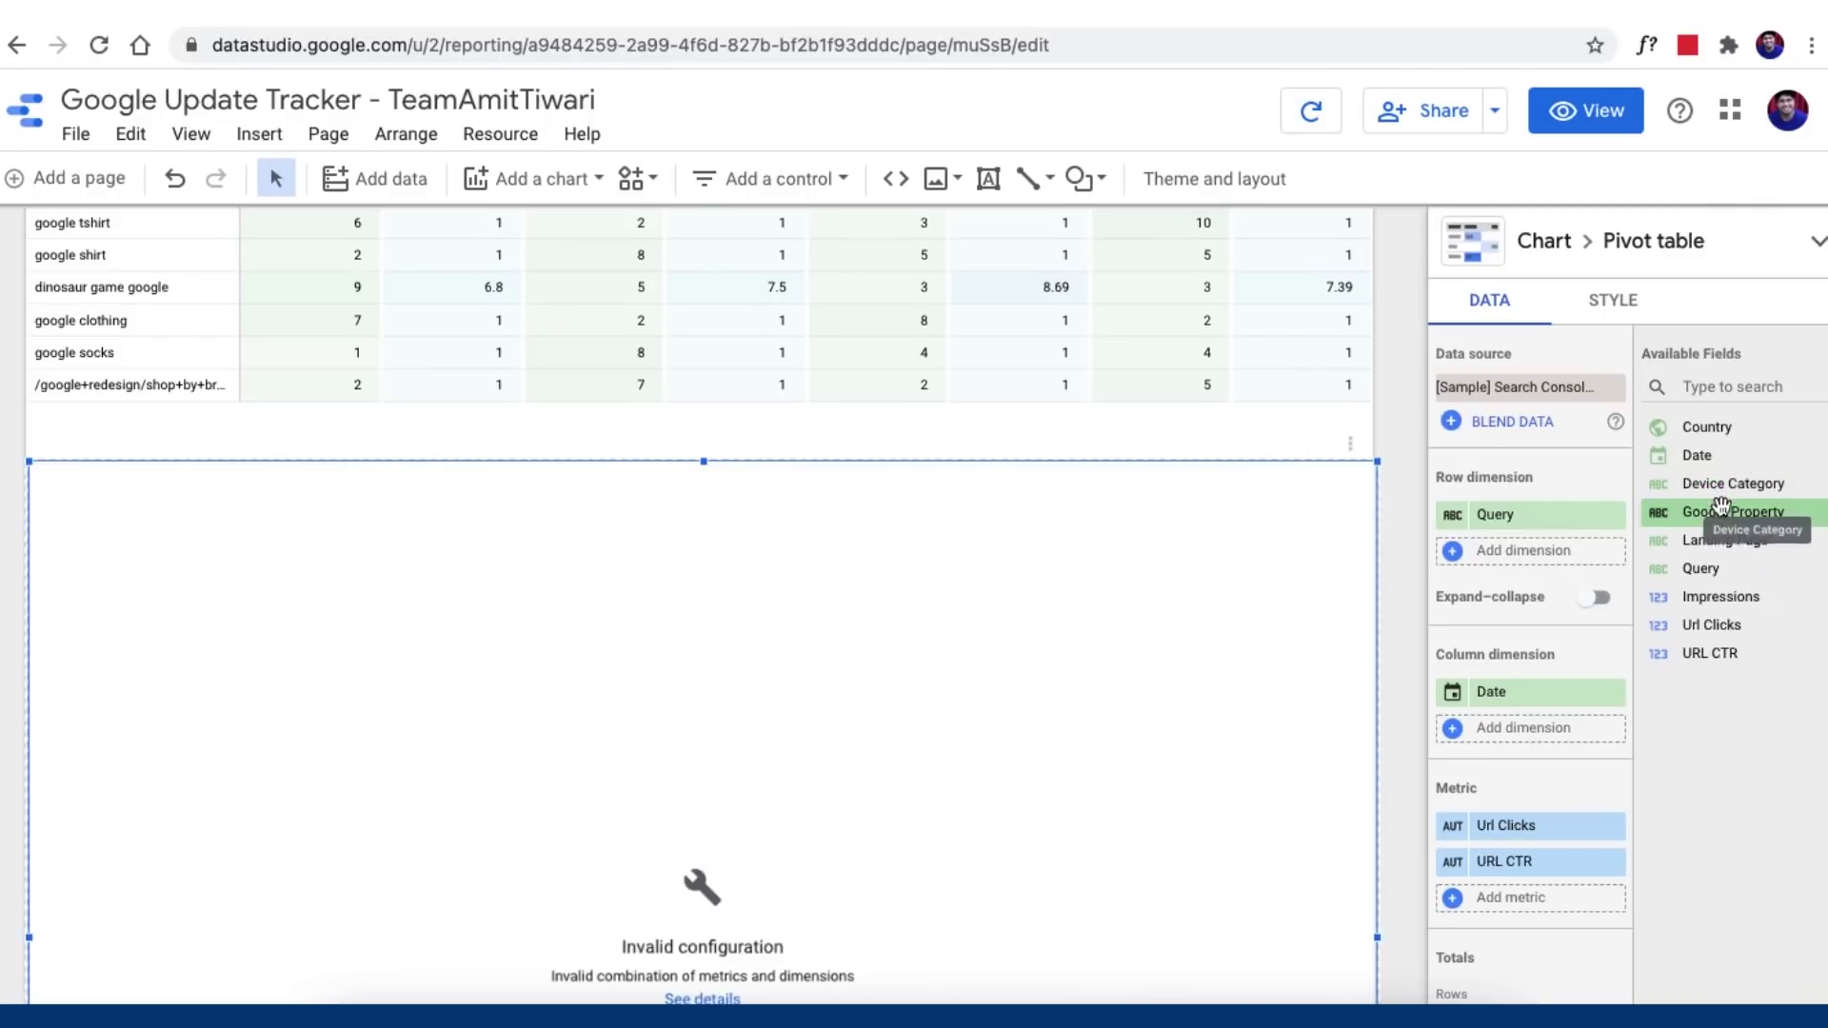
drag(1728, 540, 1551, 511)
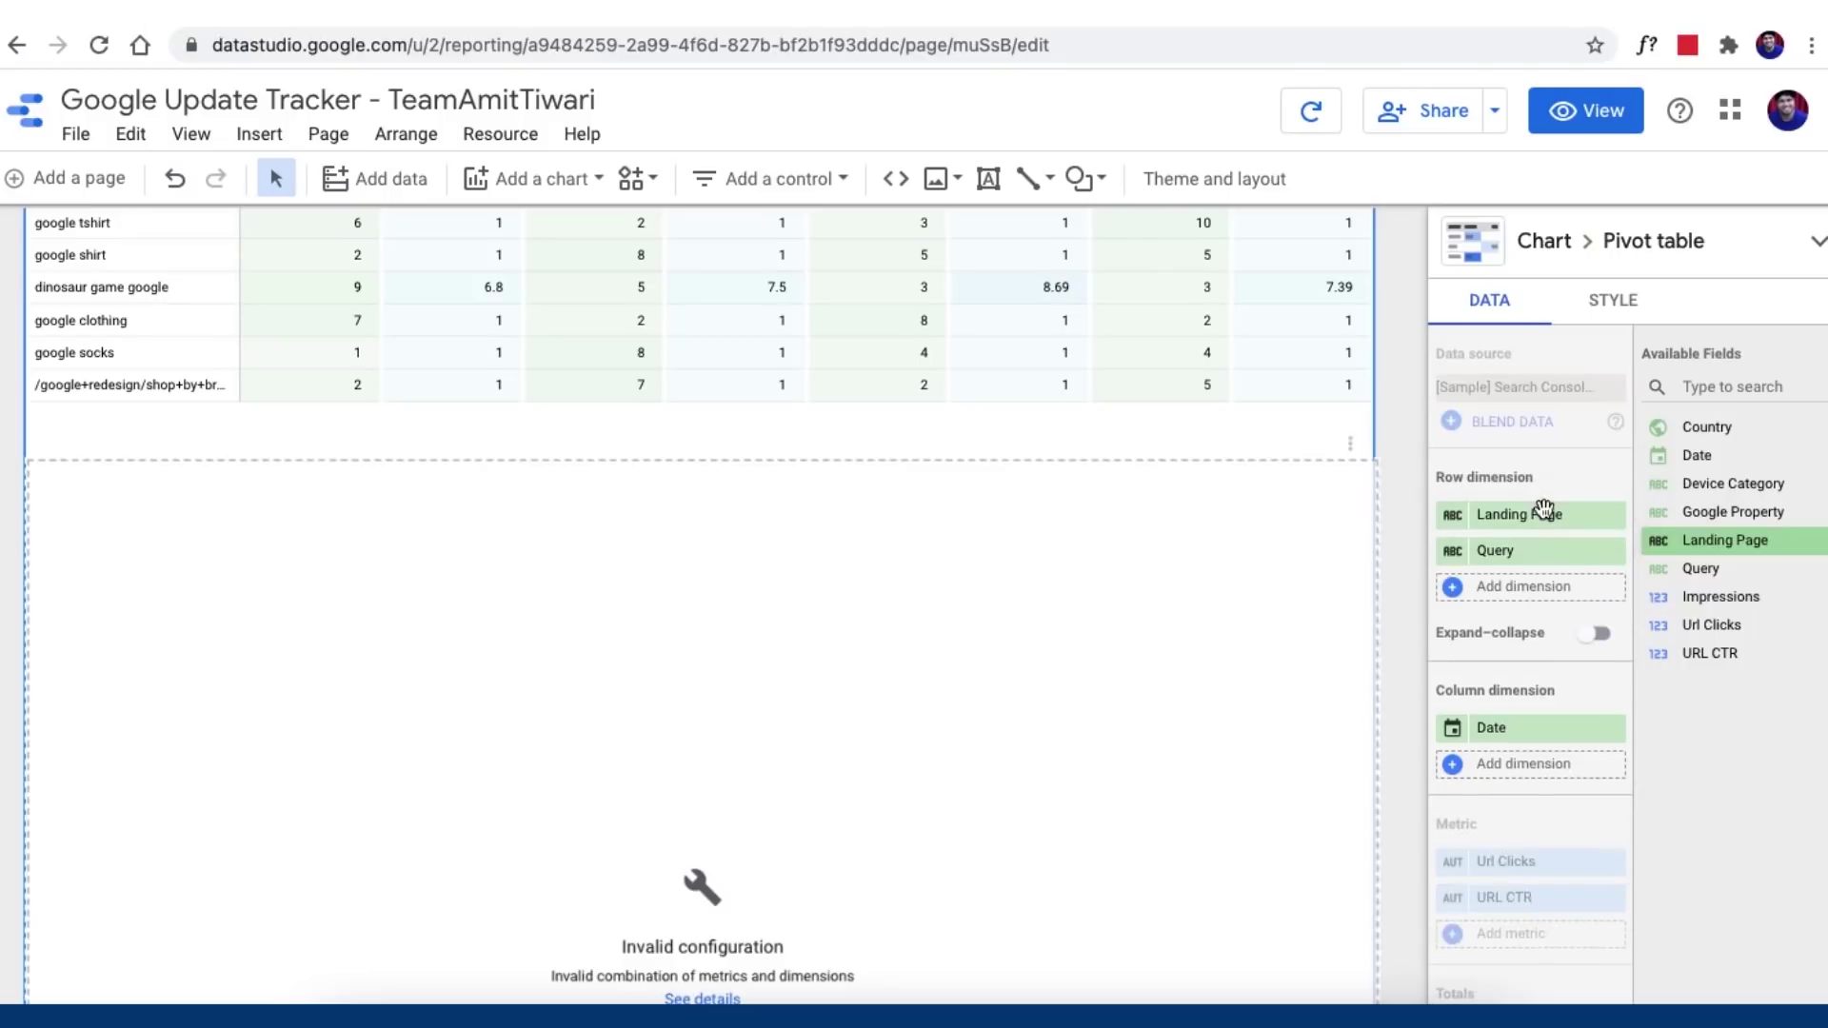
click(1612, 550)
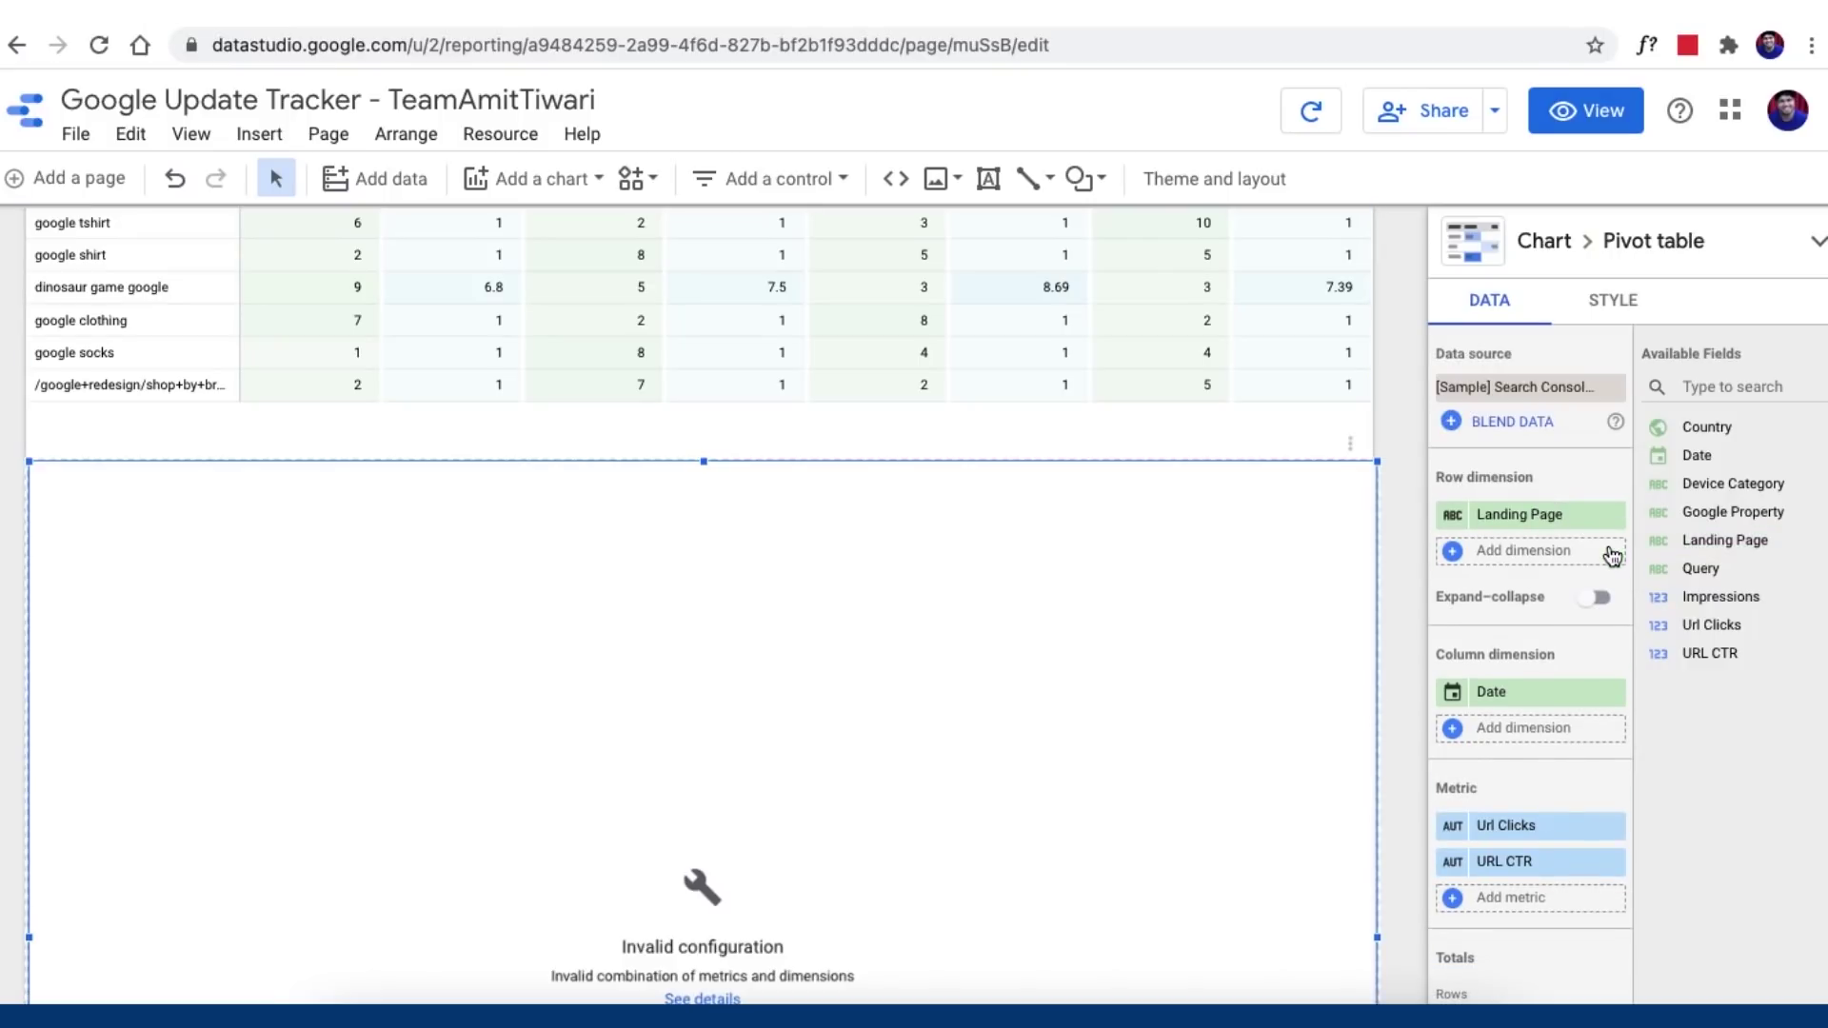
Step: Set the Landing Page pivot table's metrics to Url Clicks and Impressions
click(1611, 826)
drag(1723, 624, 1522, 833)
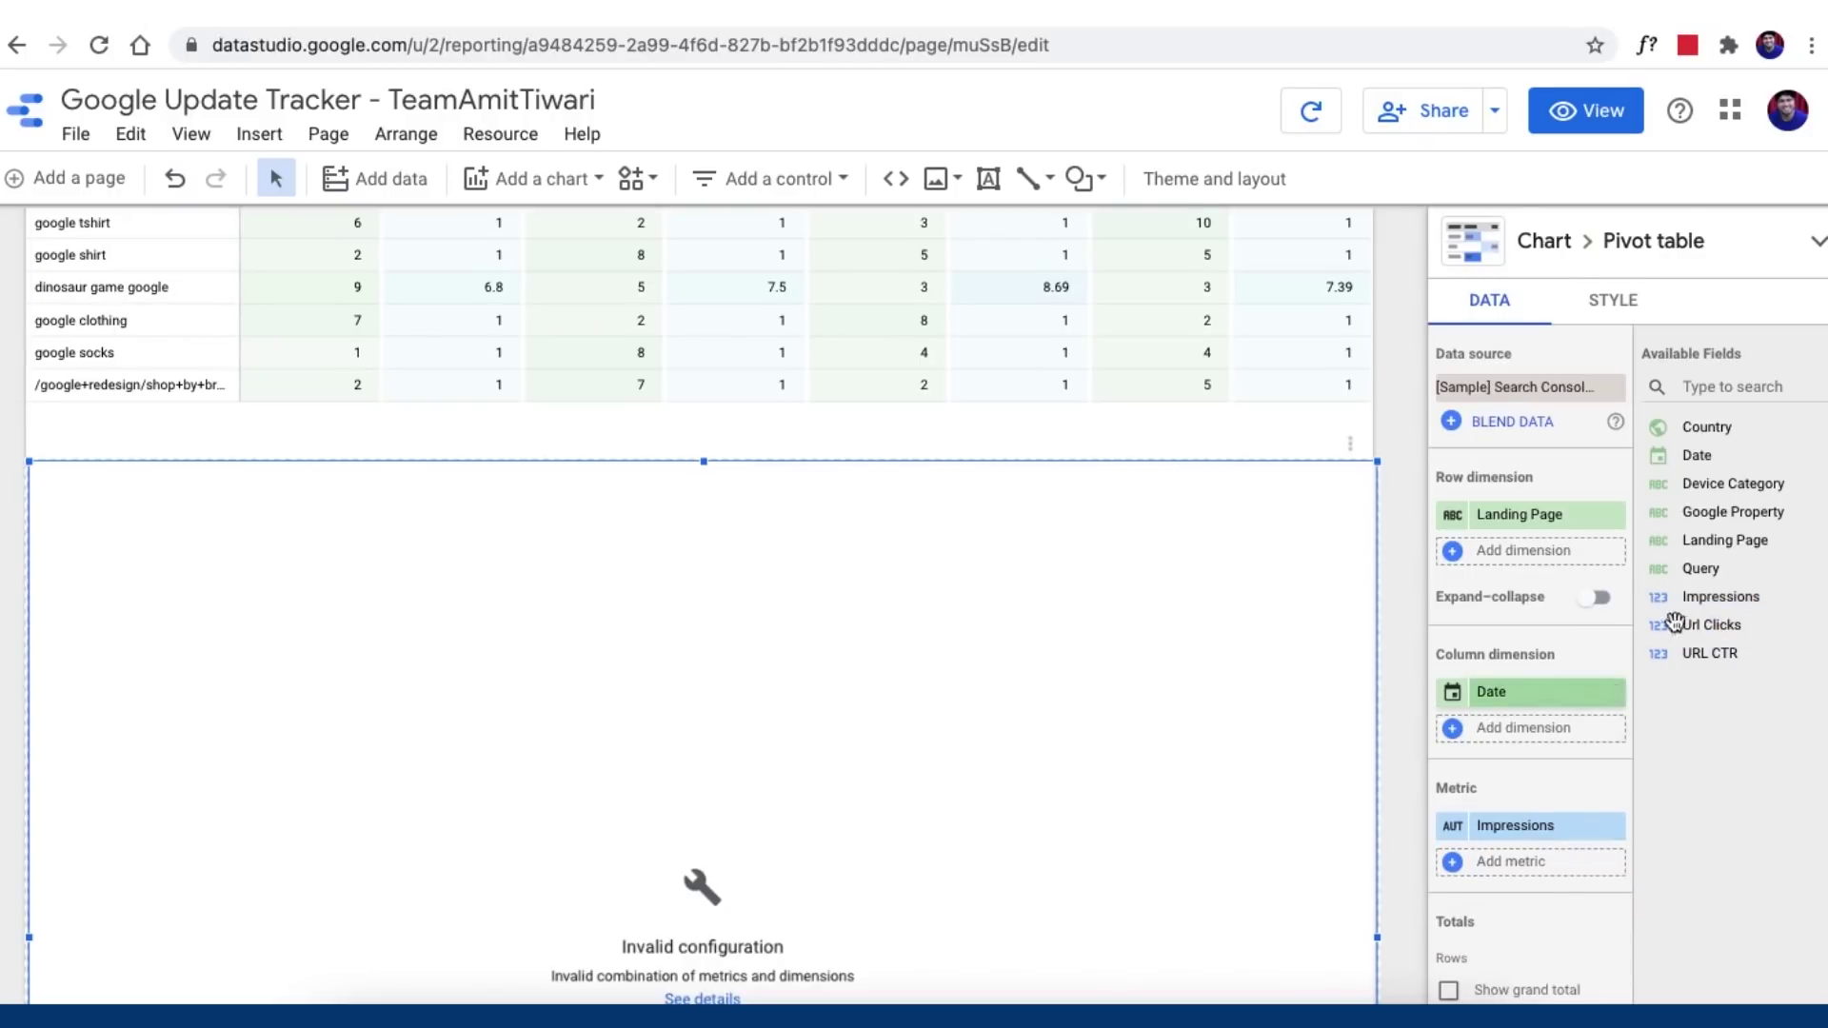
click(1707, 625)
drag(1707, 624, 1539, 874)
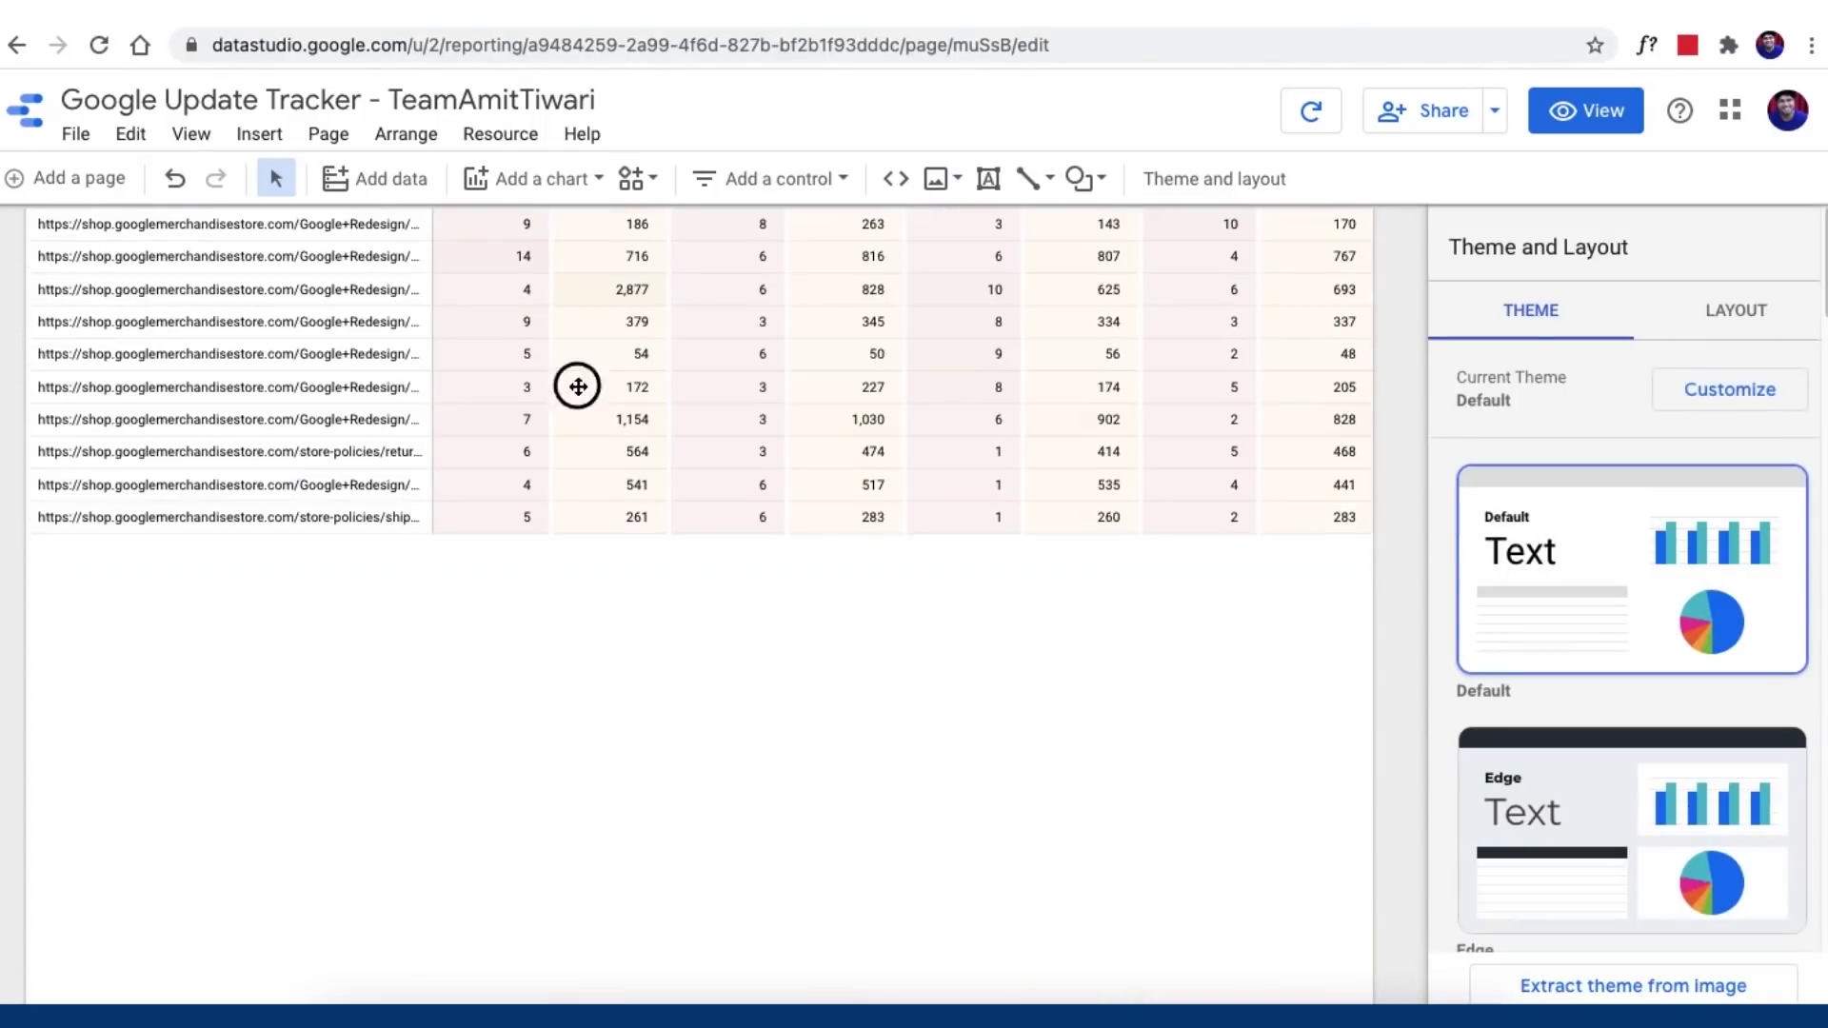
Step: Duplicate the Landing Page pivot table and place the copy below it at full page width
click(575, 382)
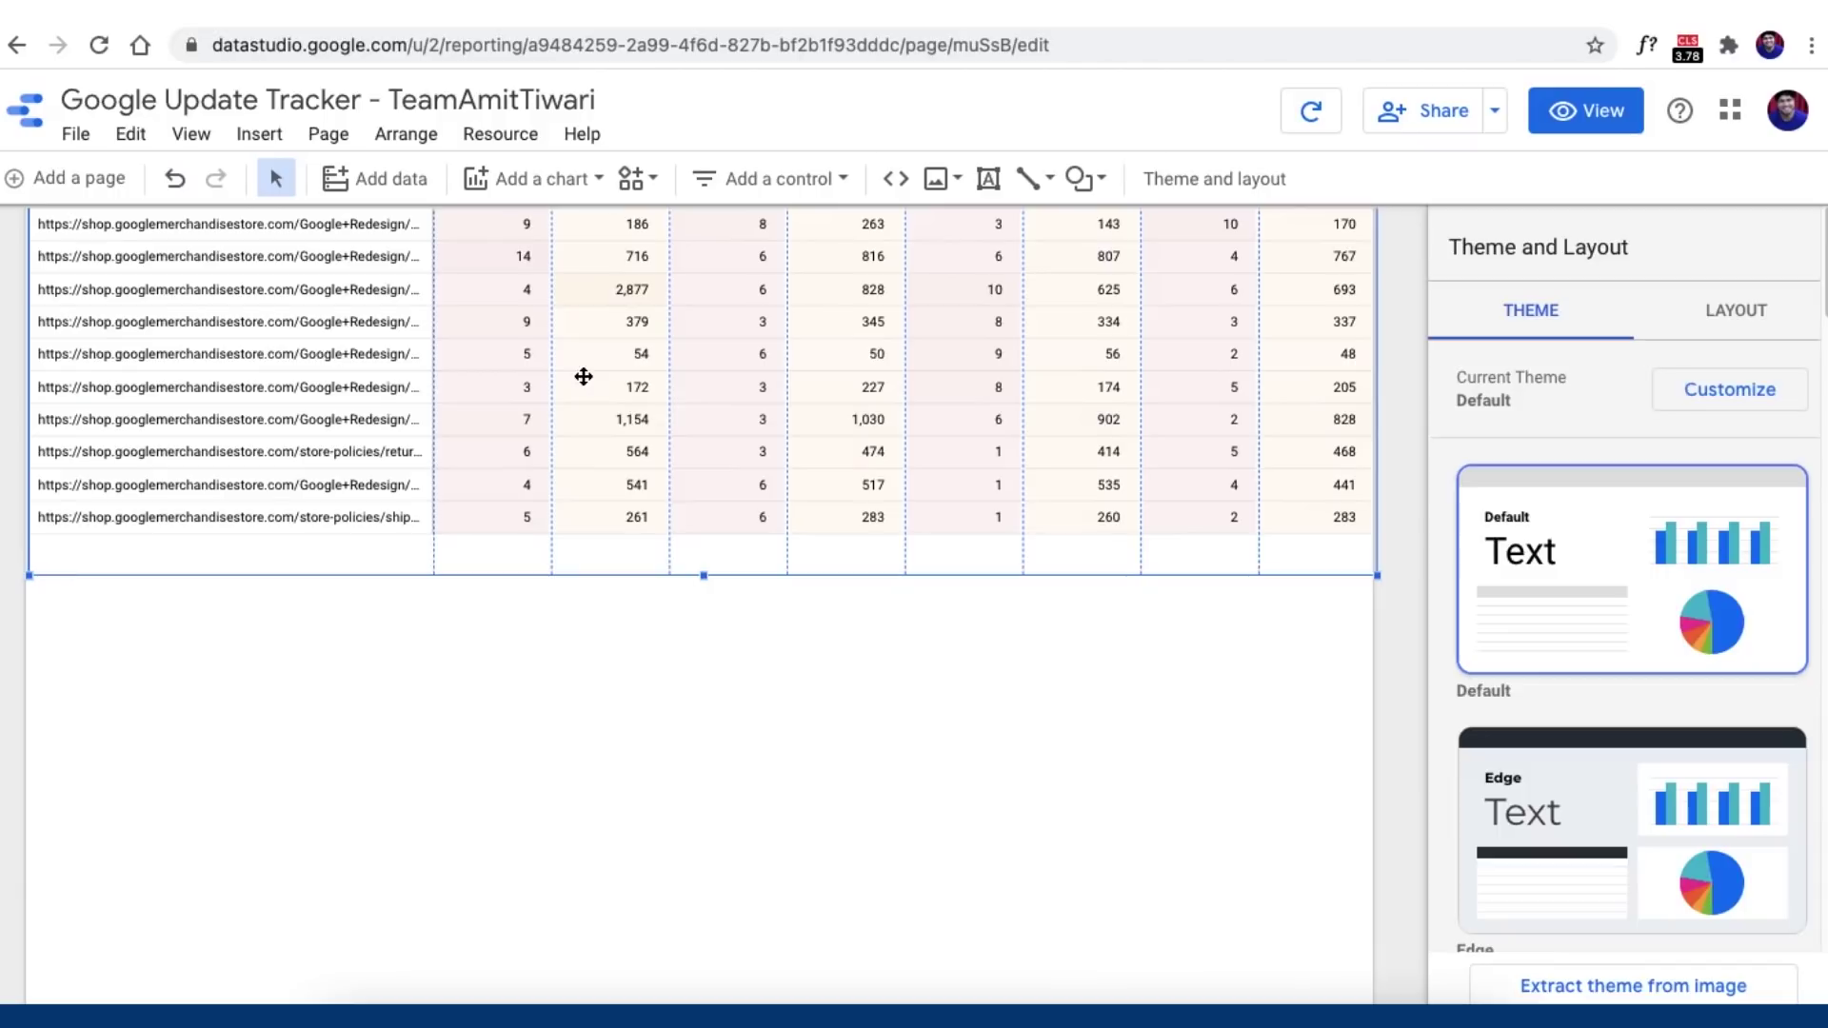
right_click(584, 377)
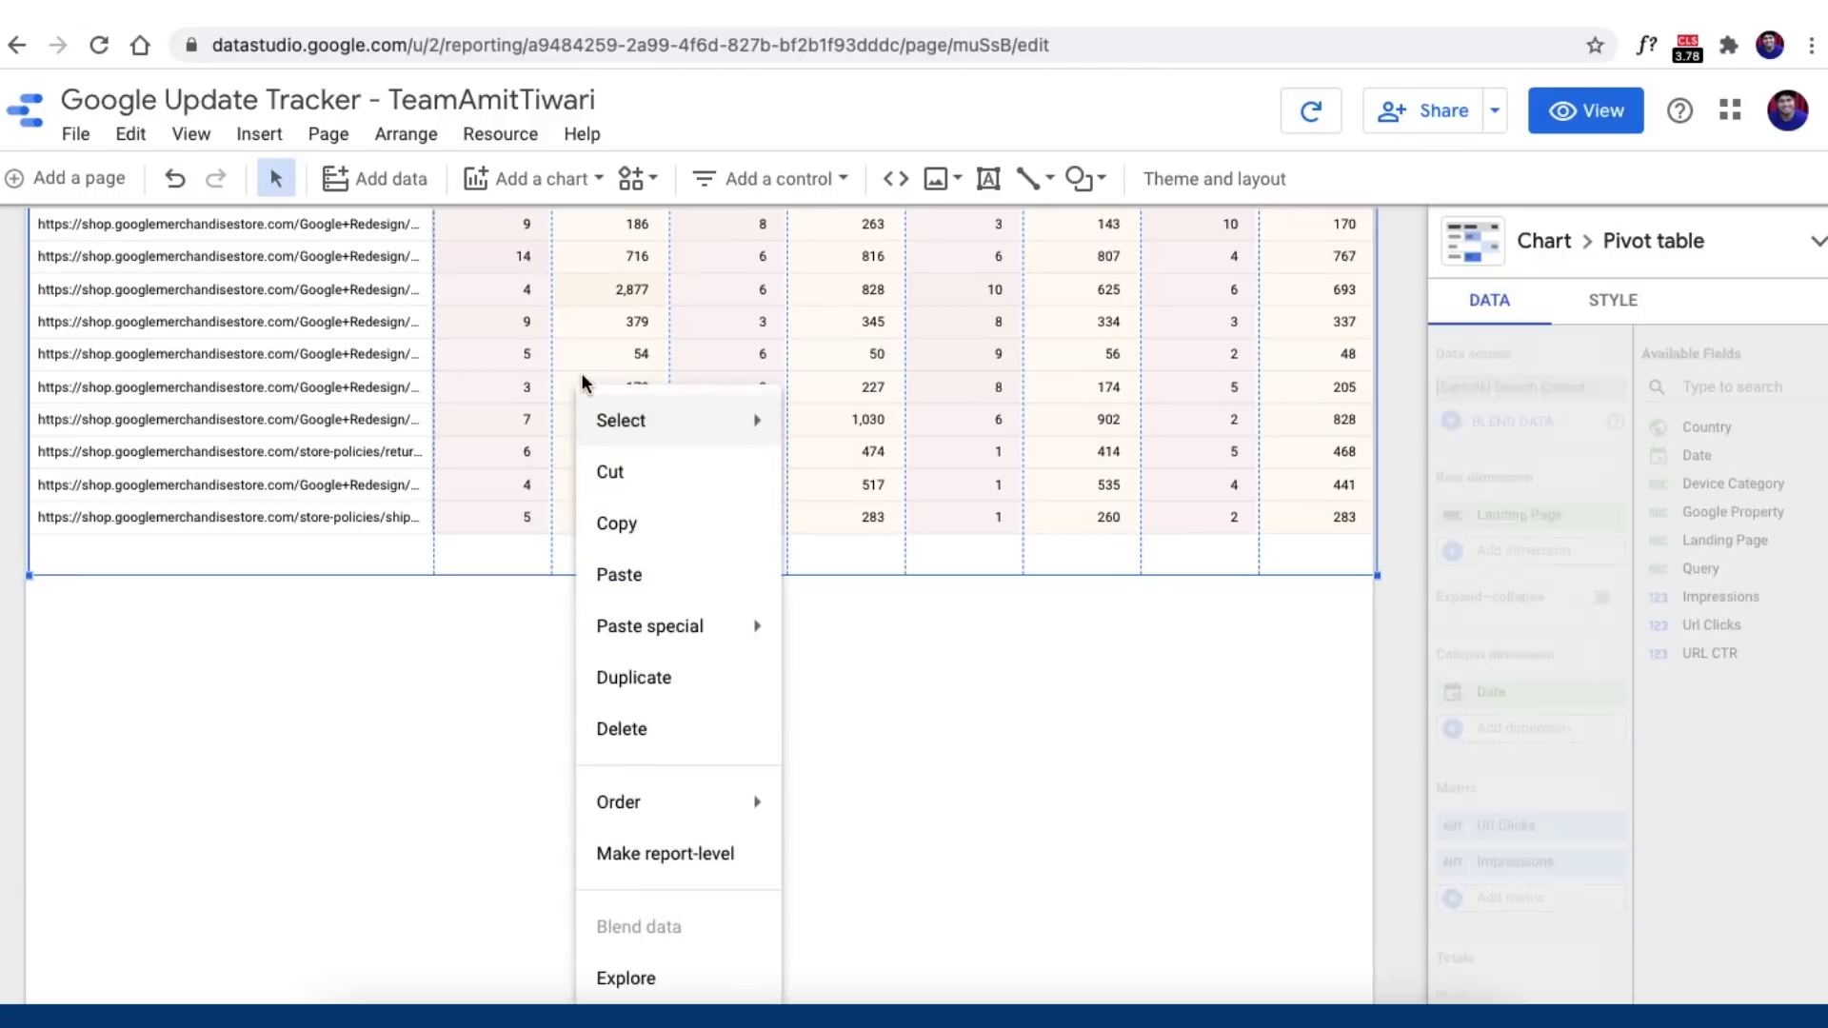
click(637, 677)
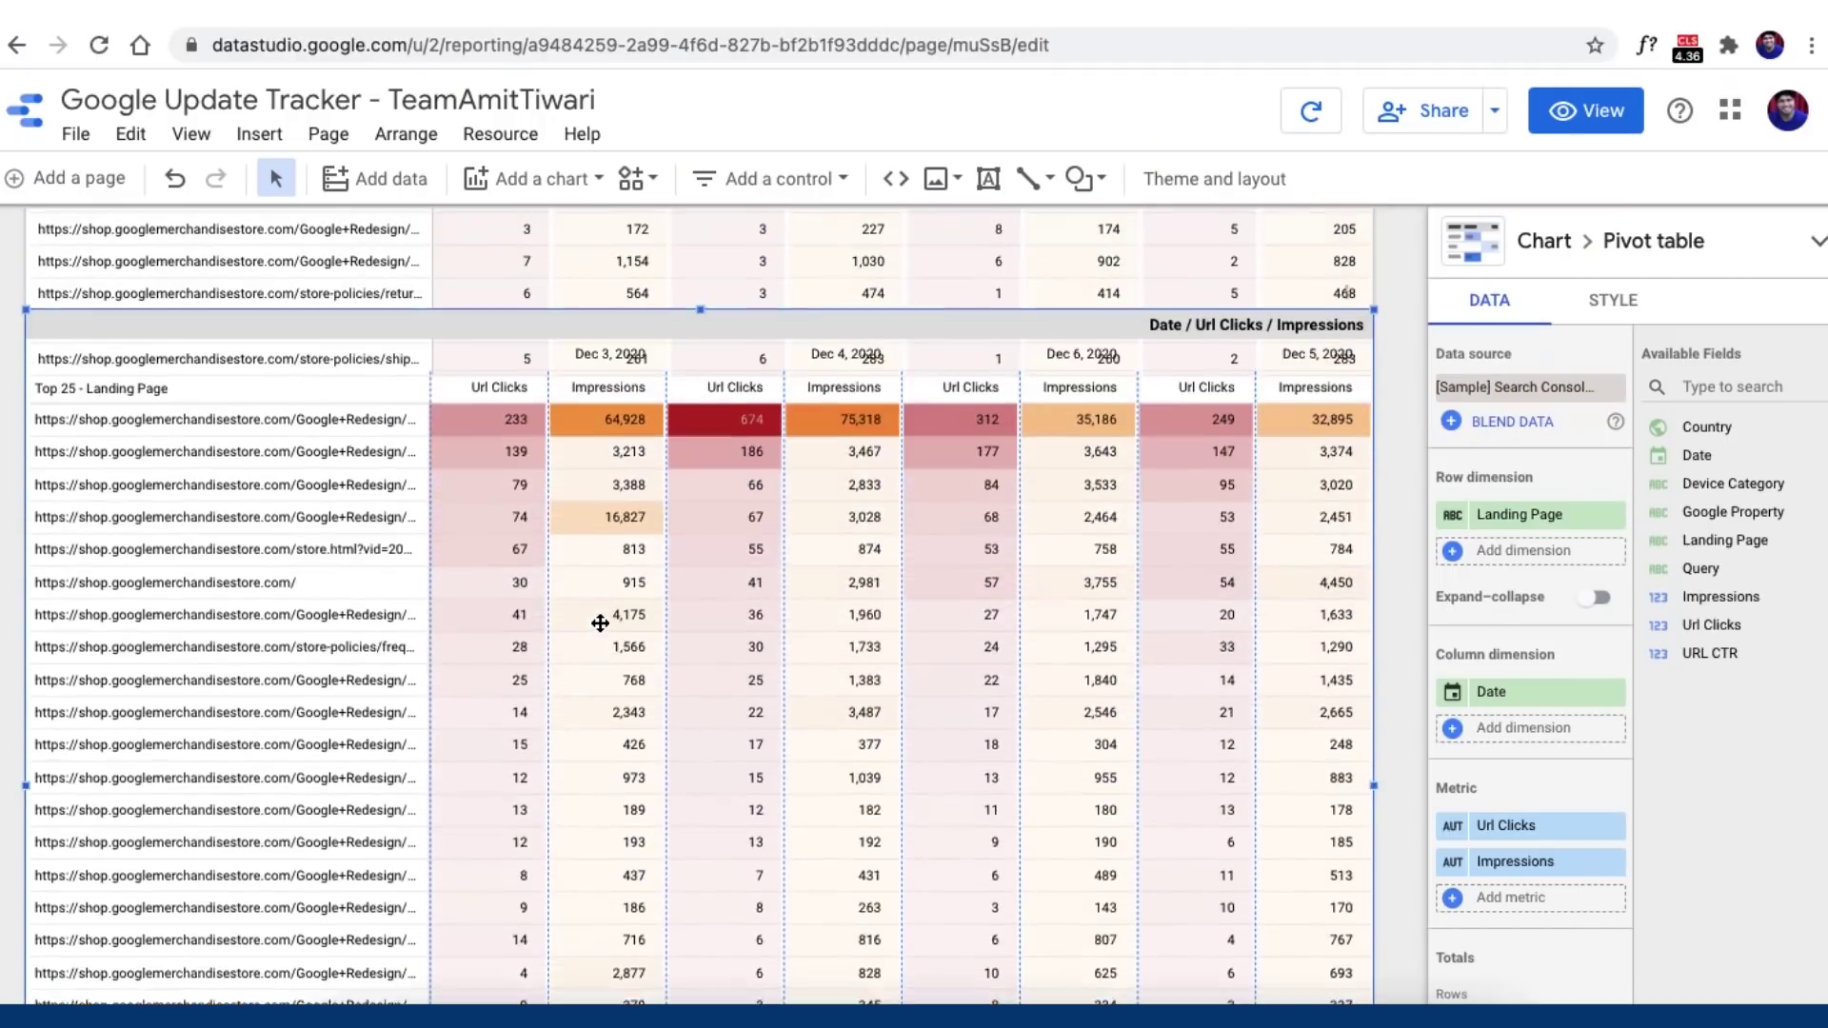
drag(600, 623, 600, 757)
Step: Switch the lowest pivot table to the site-level sample Search Console data source with Query as its row dimension
click(1516, 387)
click(1571, 535)
click(1723, 537)
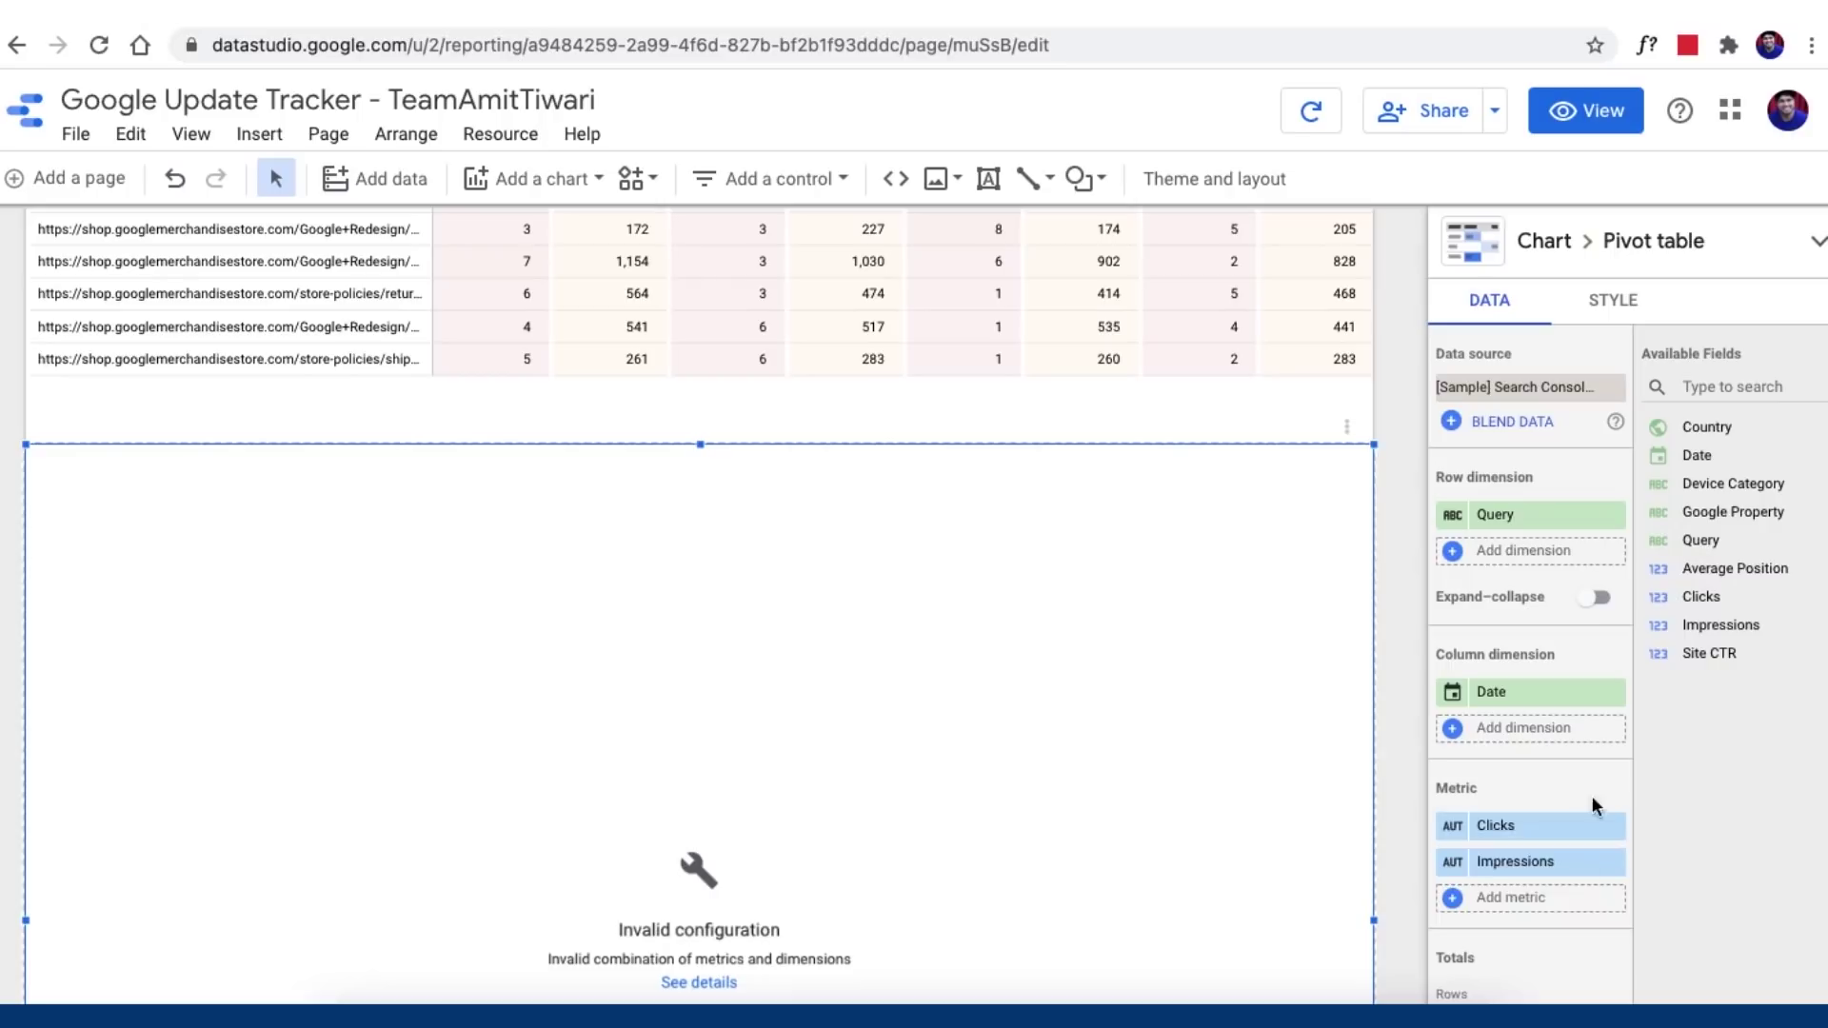
Step: Replace the lowest pivot table's Impressions metric with Site CTR and re-add Date as its column dimension
click(1562, 862)
click(1507, 790)
click(1509, 817)
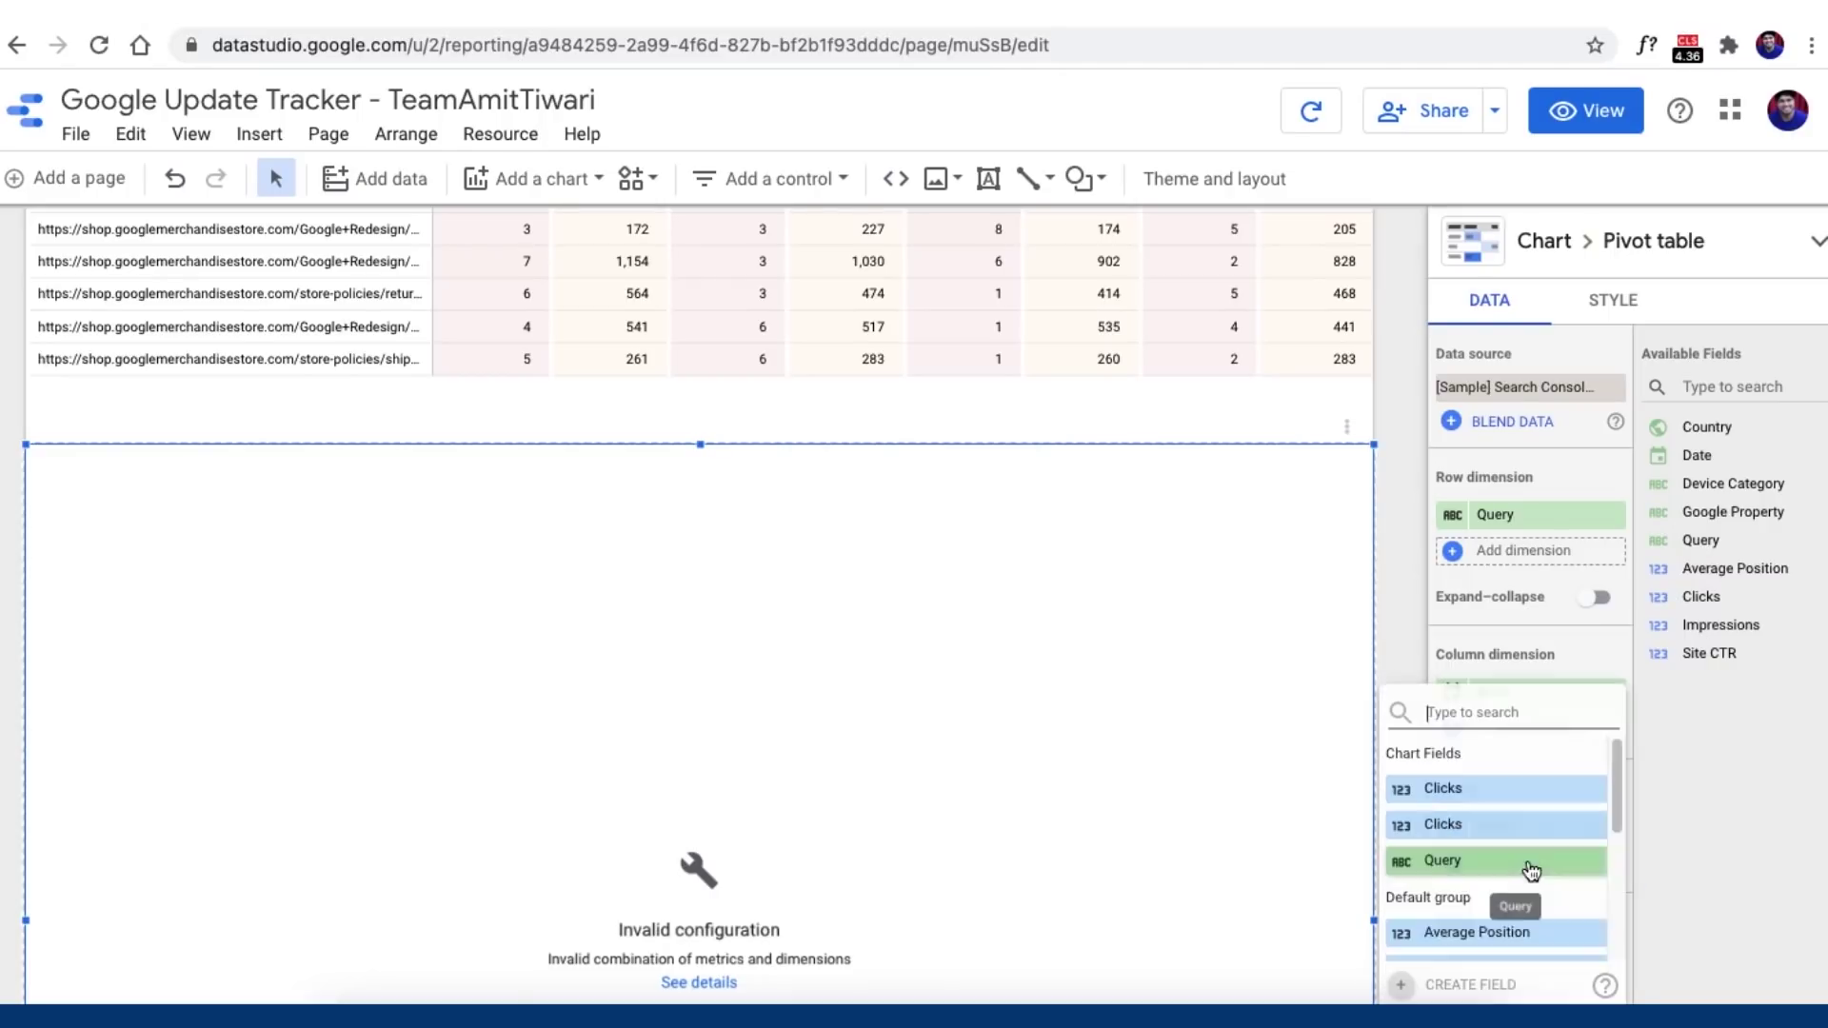
text(site)
click(1522, 793)
drag(1534, 833, 1530, 873)
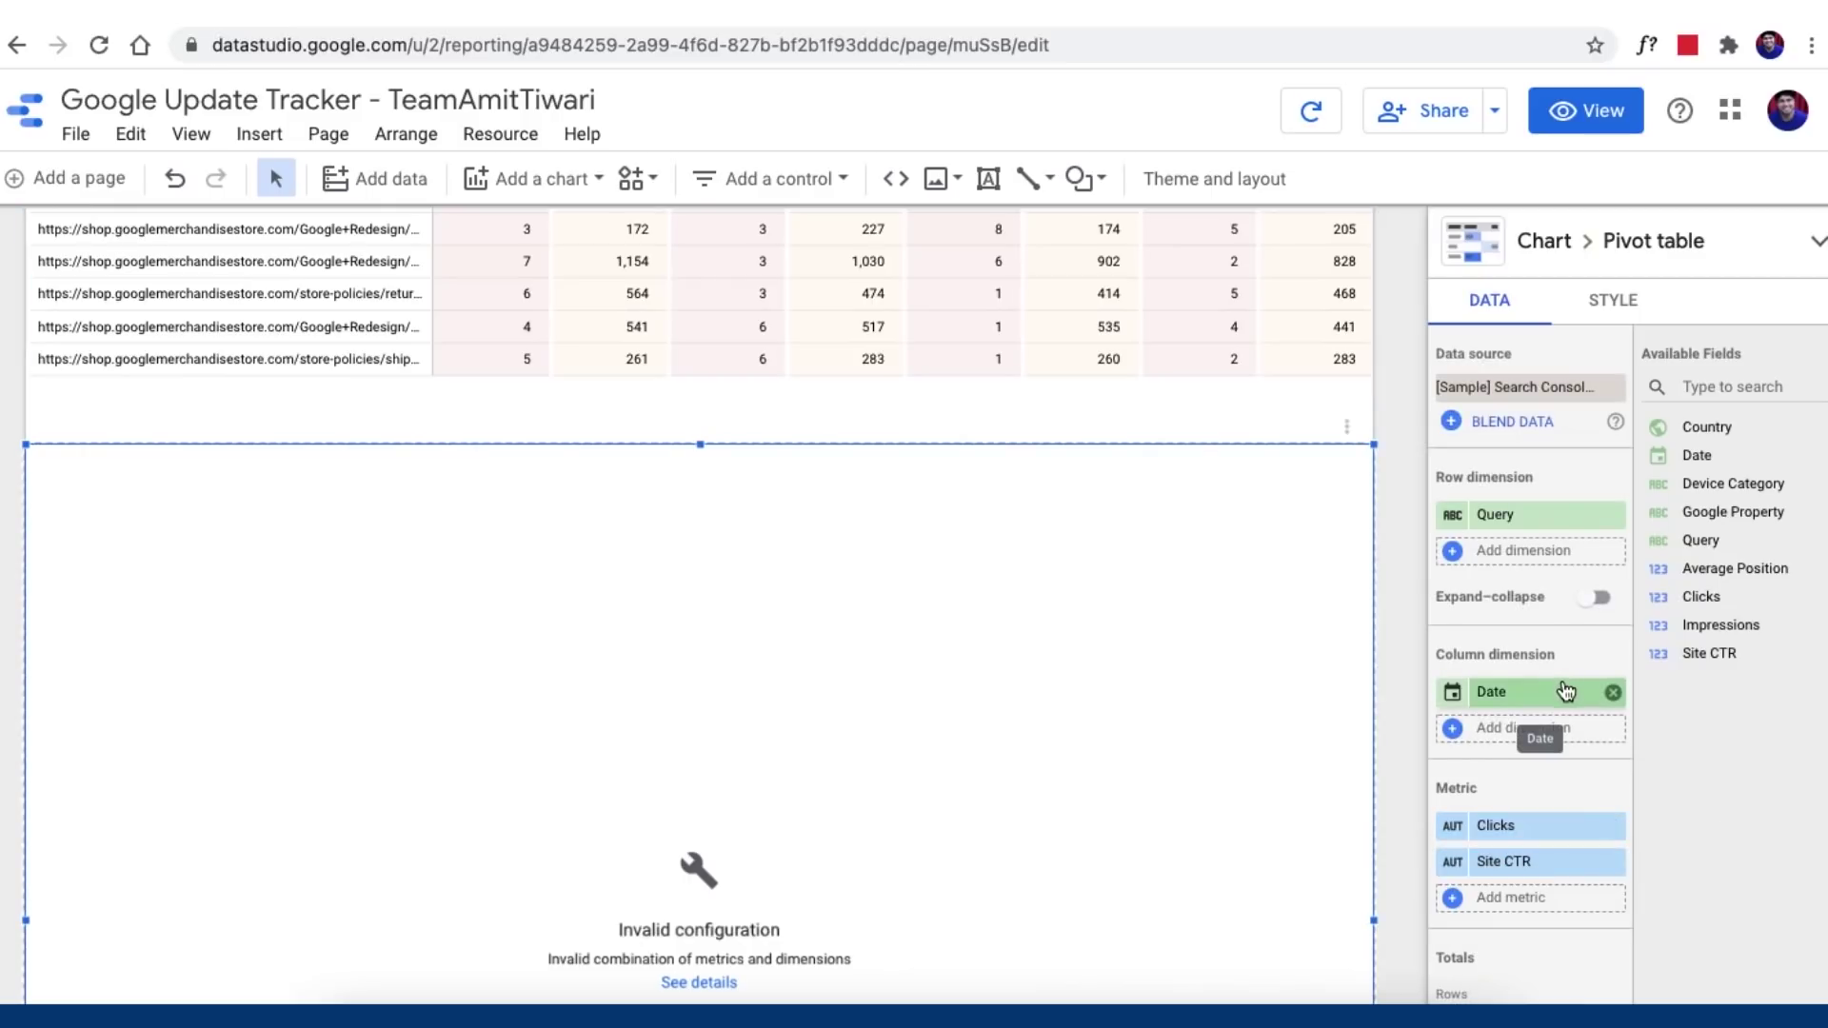
click(1613, 692)
drag(1687, 456, 1494, 700)
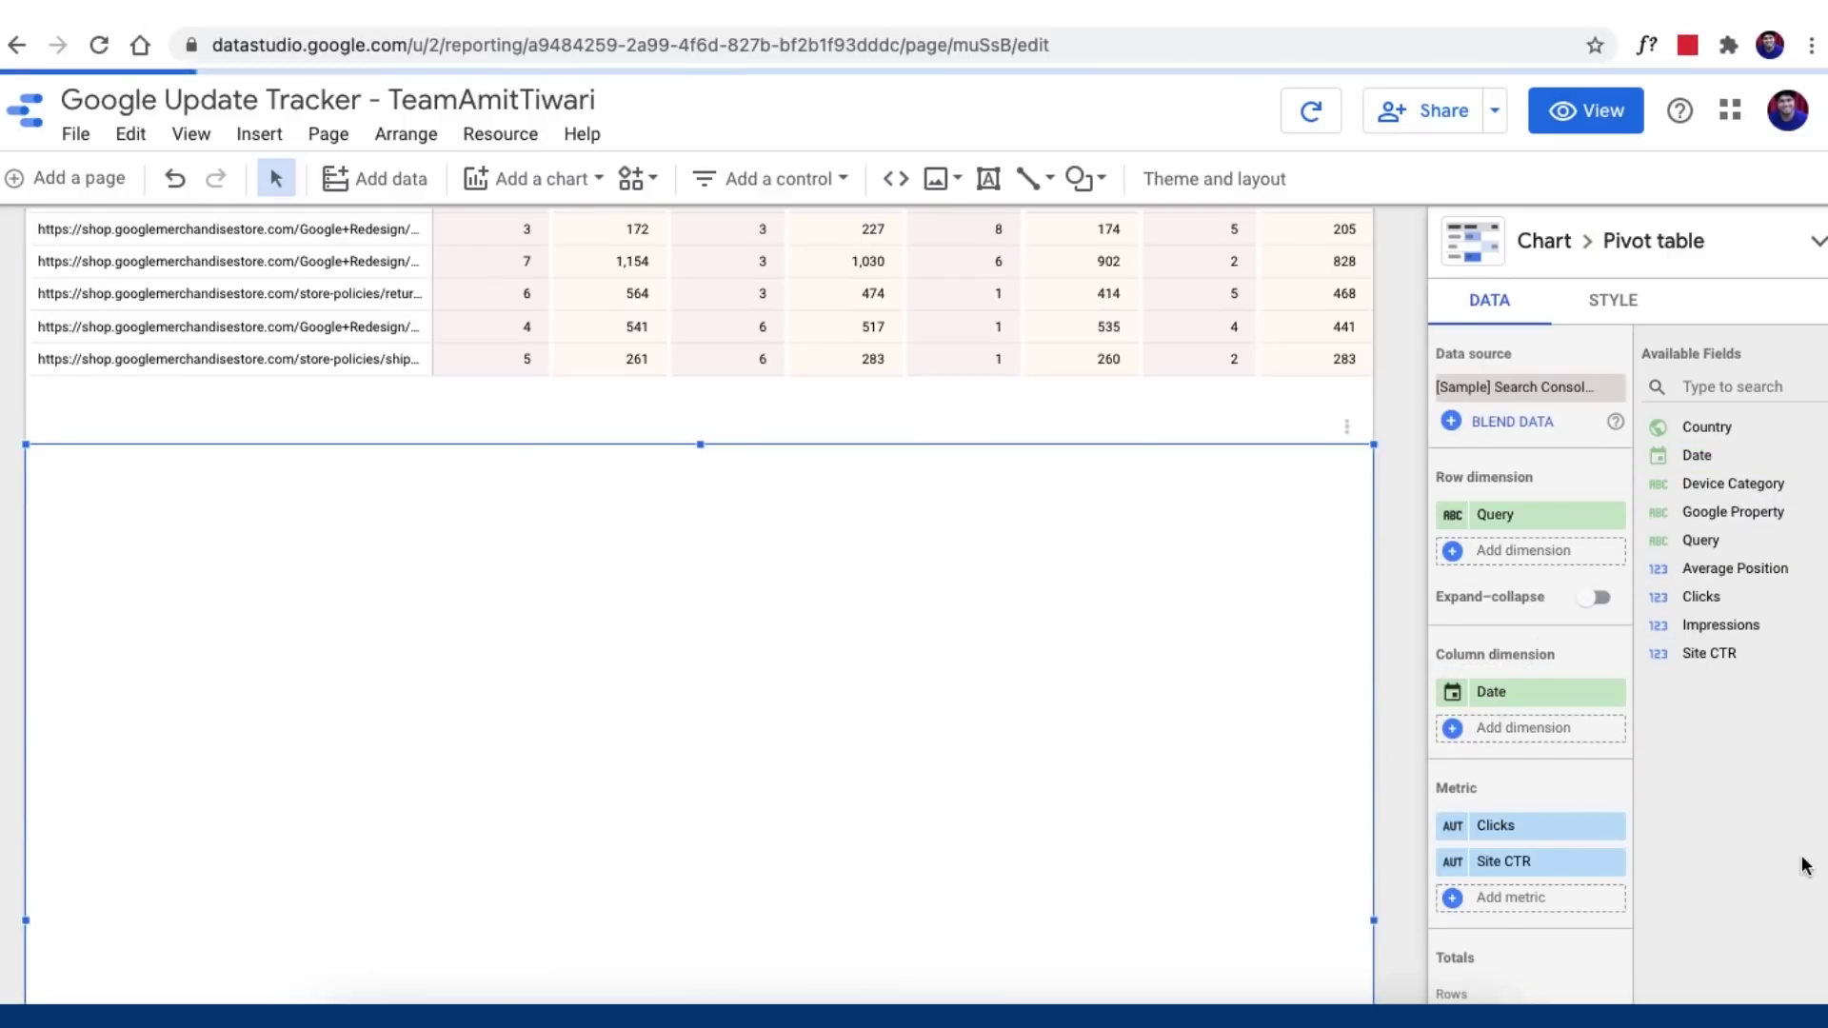
Step: Recolor the lowest pivot table's heatmap in teal for Clicks and blue for Site CTR
scroll(1533, 807, down, 4)
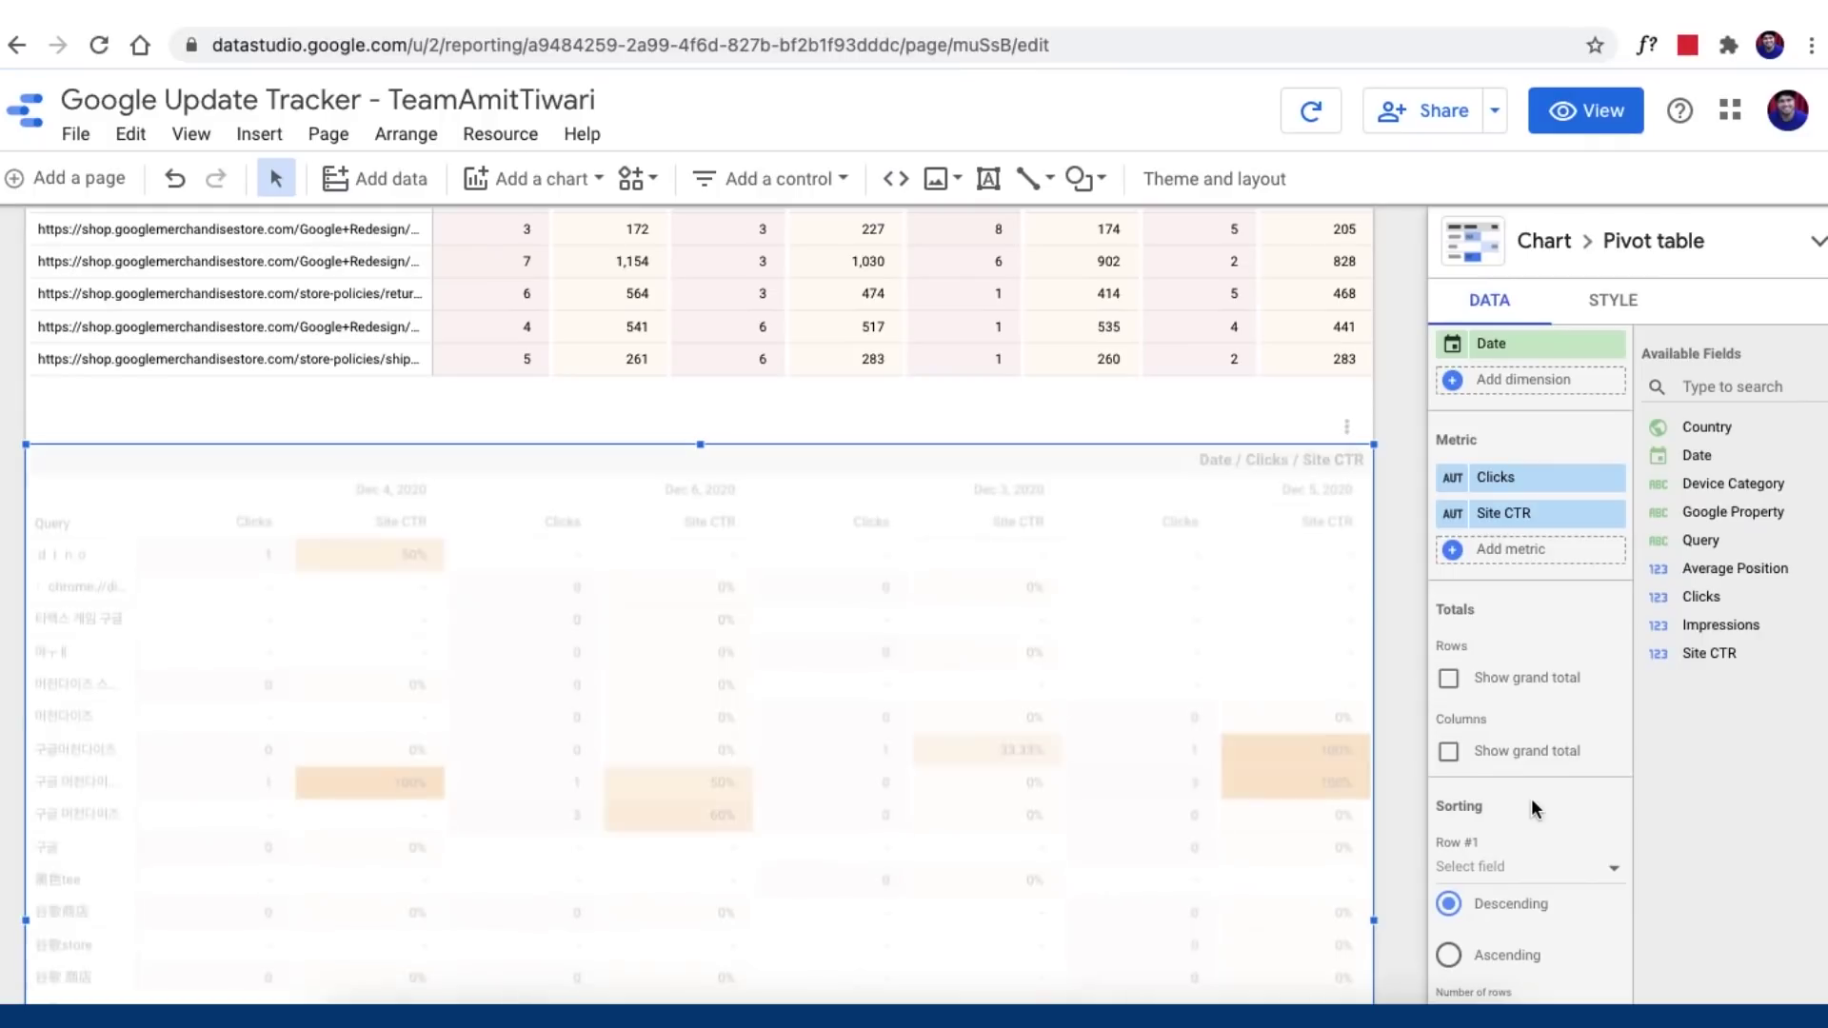
click(1613, 300)
click(1632, 653)
click(1493, 494)
click(1399, 509)
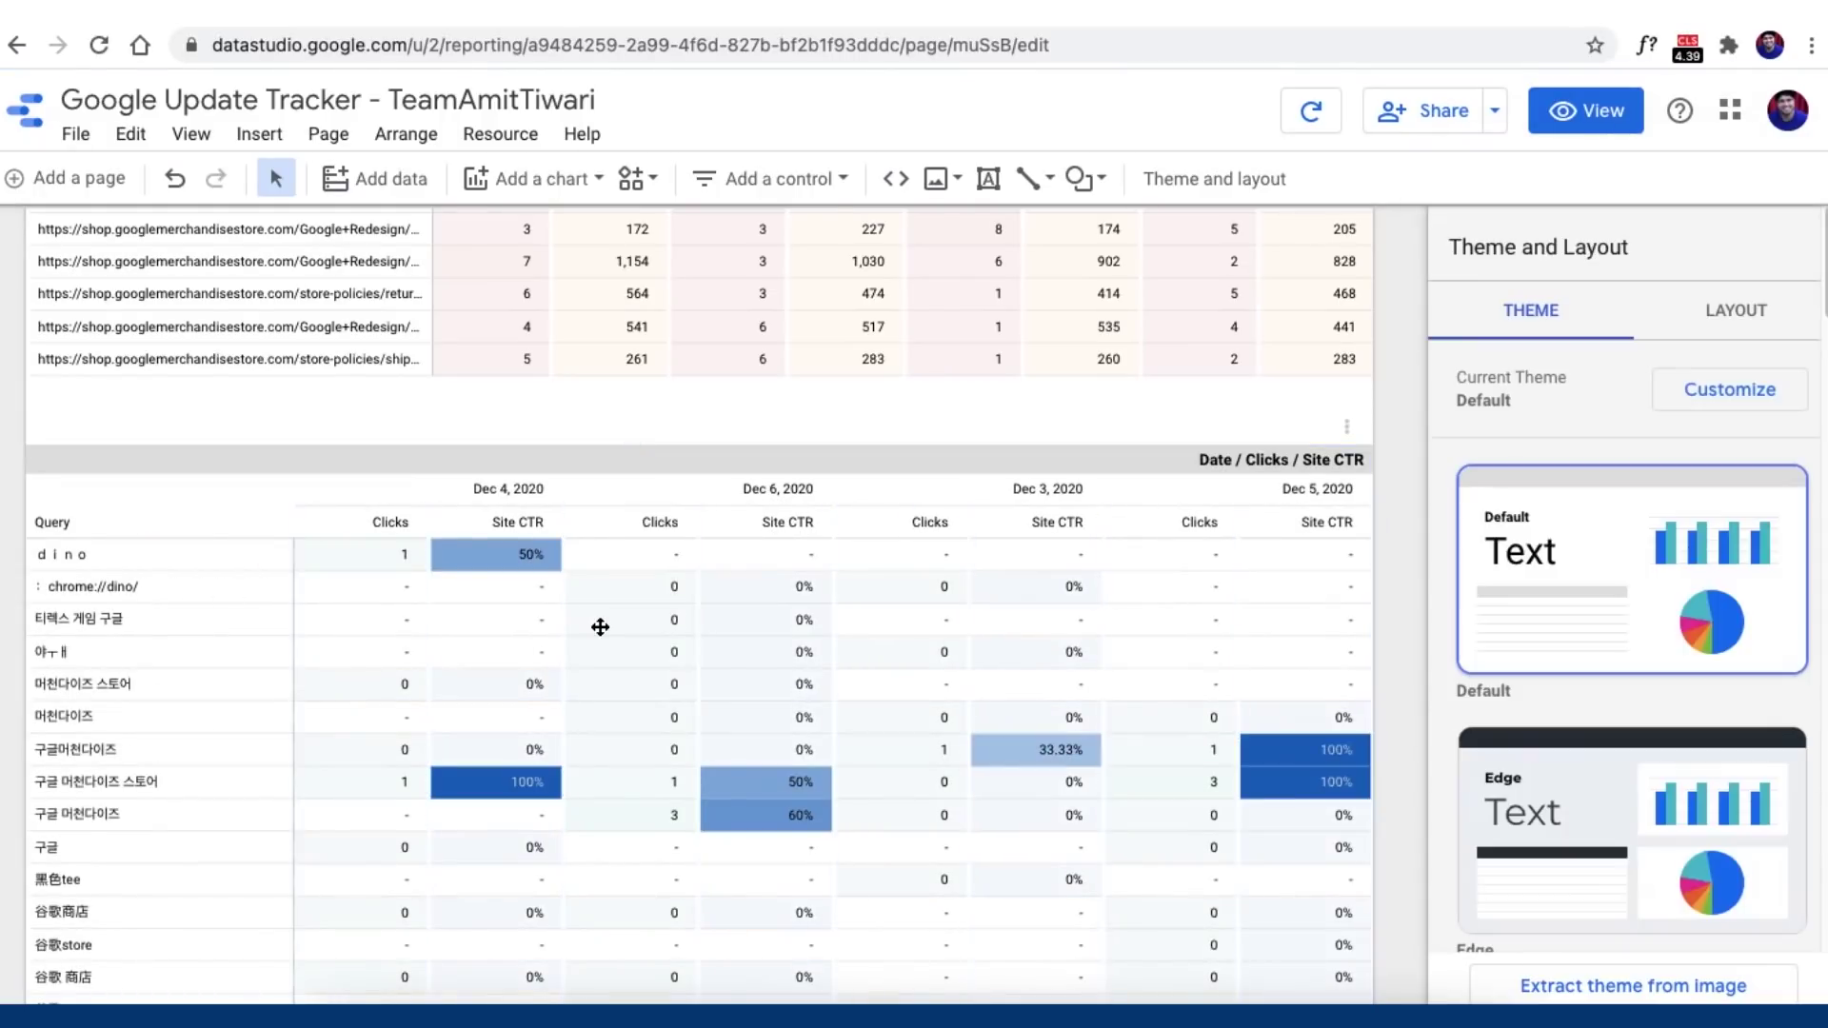
Step: Sort the columns of the Clicks and Site CTR pivot table by Date in ascending order
click(600, 625)
scroll(641, 486, down, 8)
scroll(653, 486, up, 6)
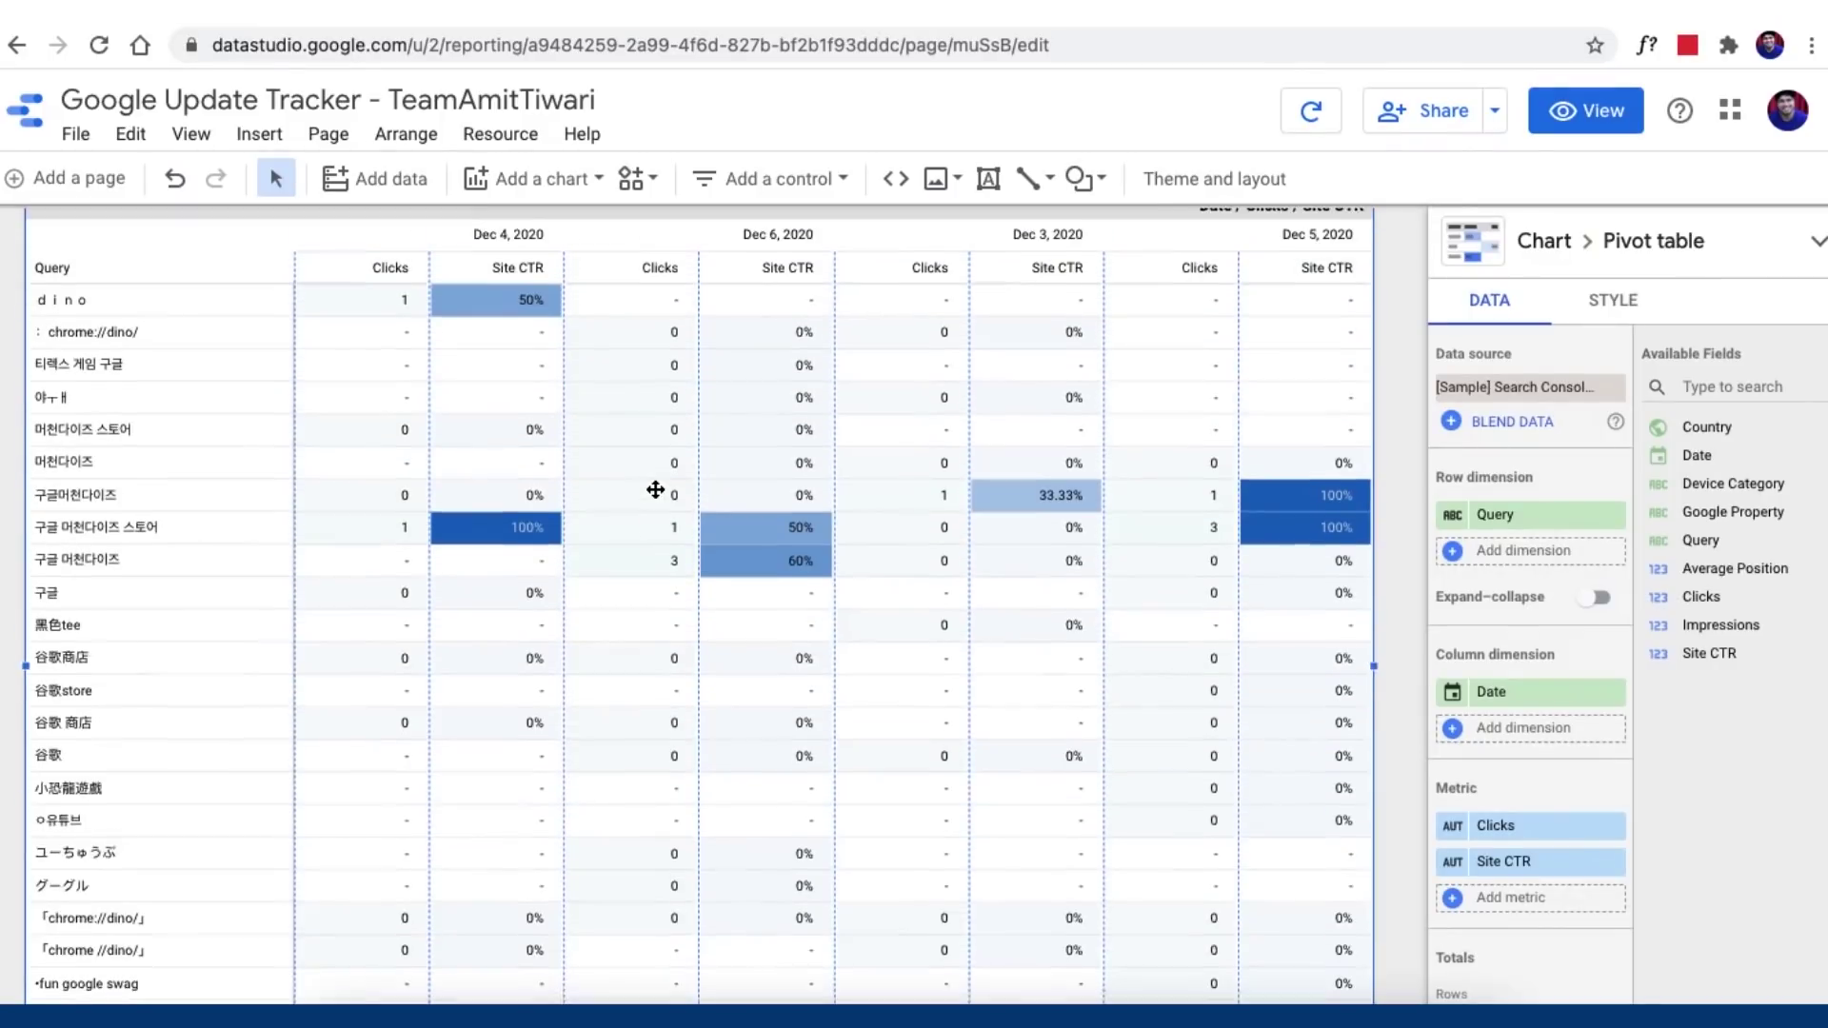
scroll(655, 490, up, 1)
scroll(1564, 897, down, 6)
click(1517, 731)
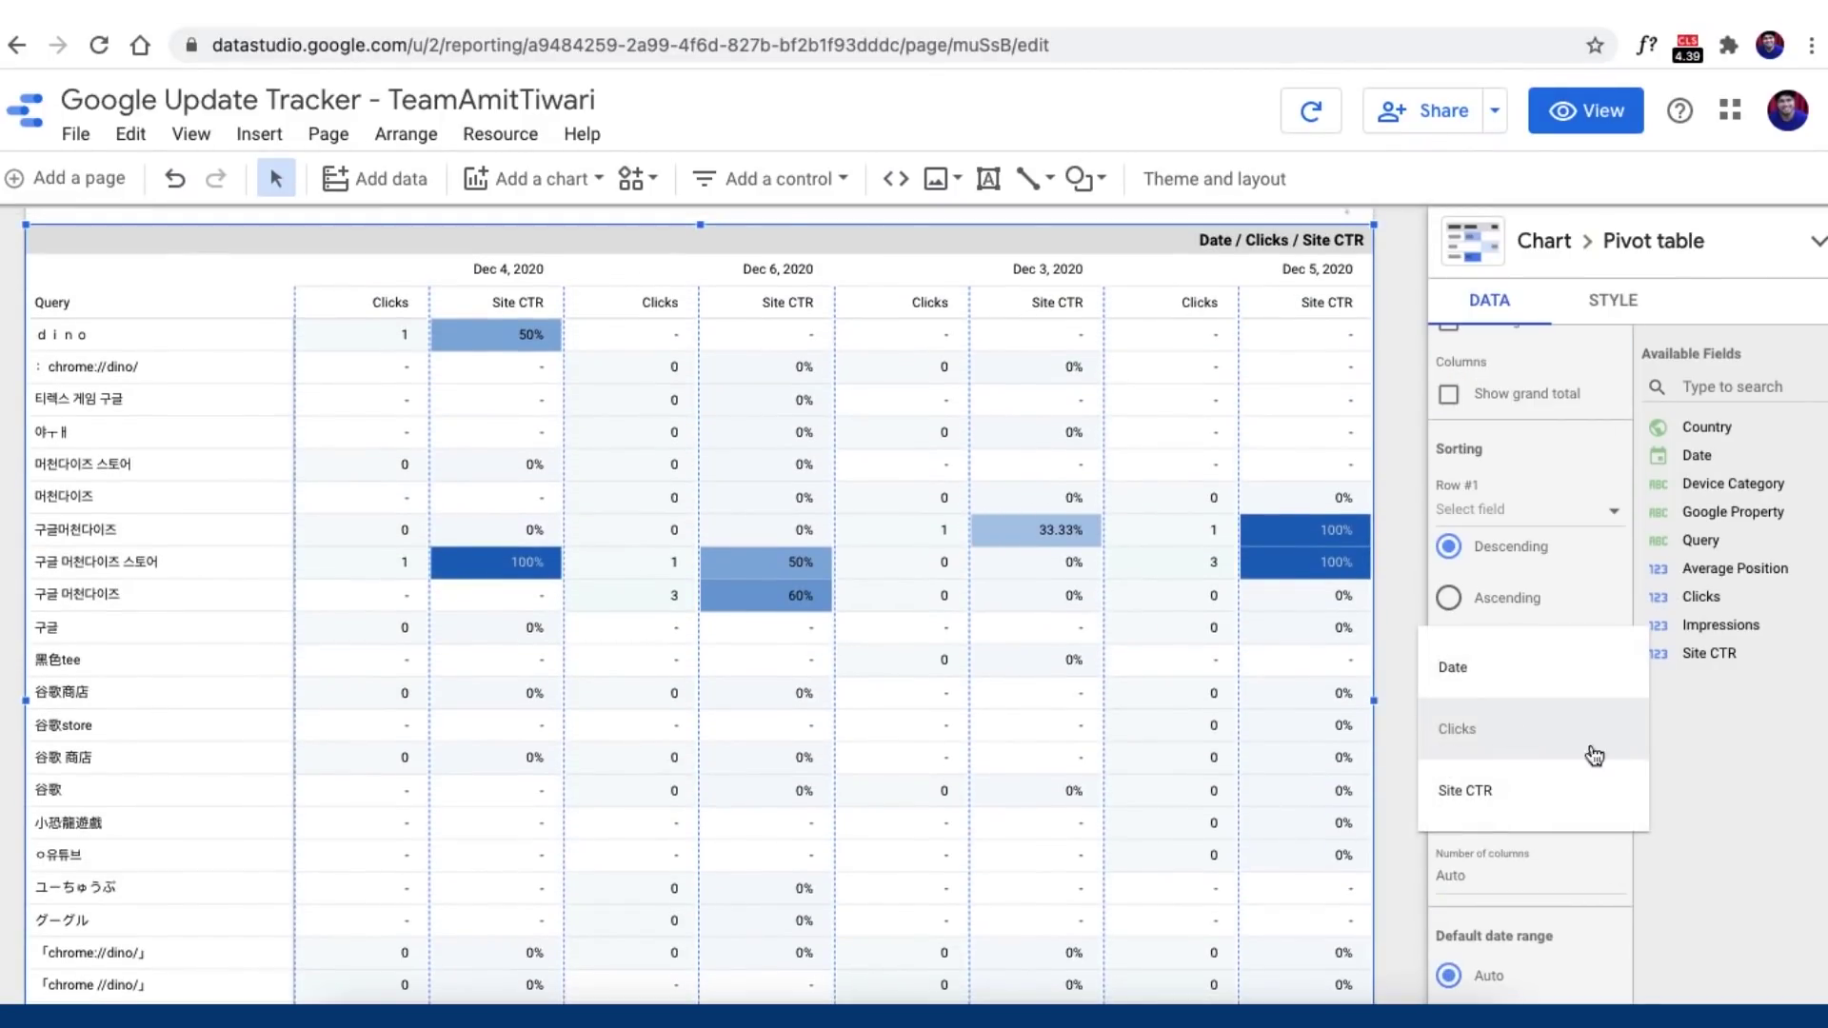
click(1499, 666)
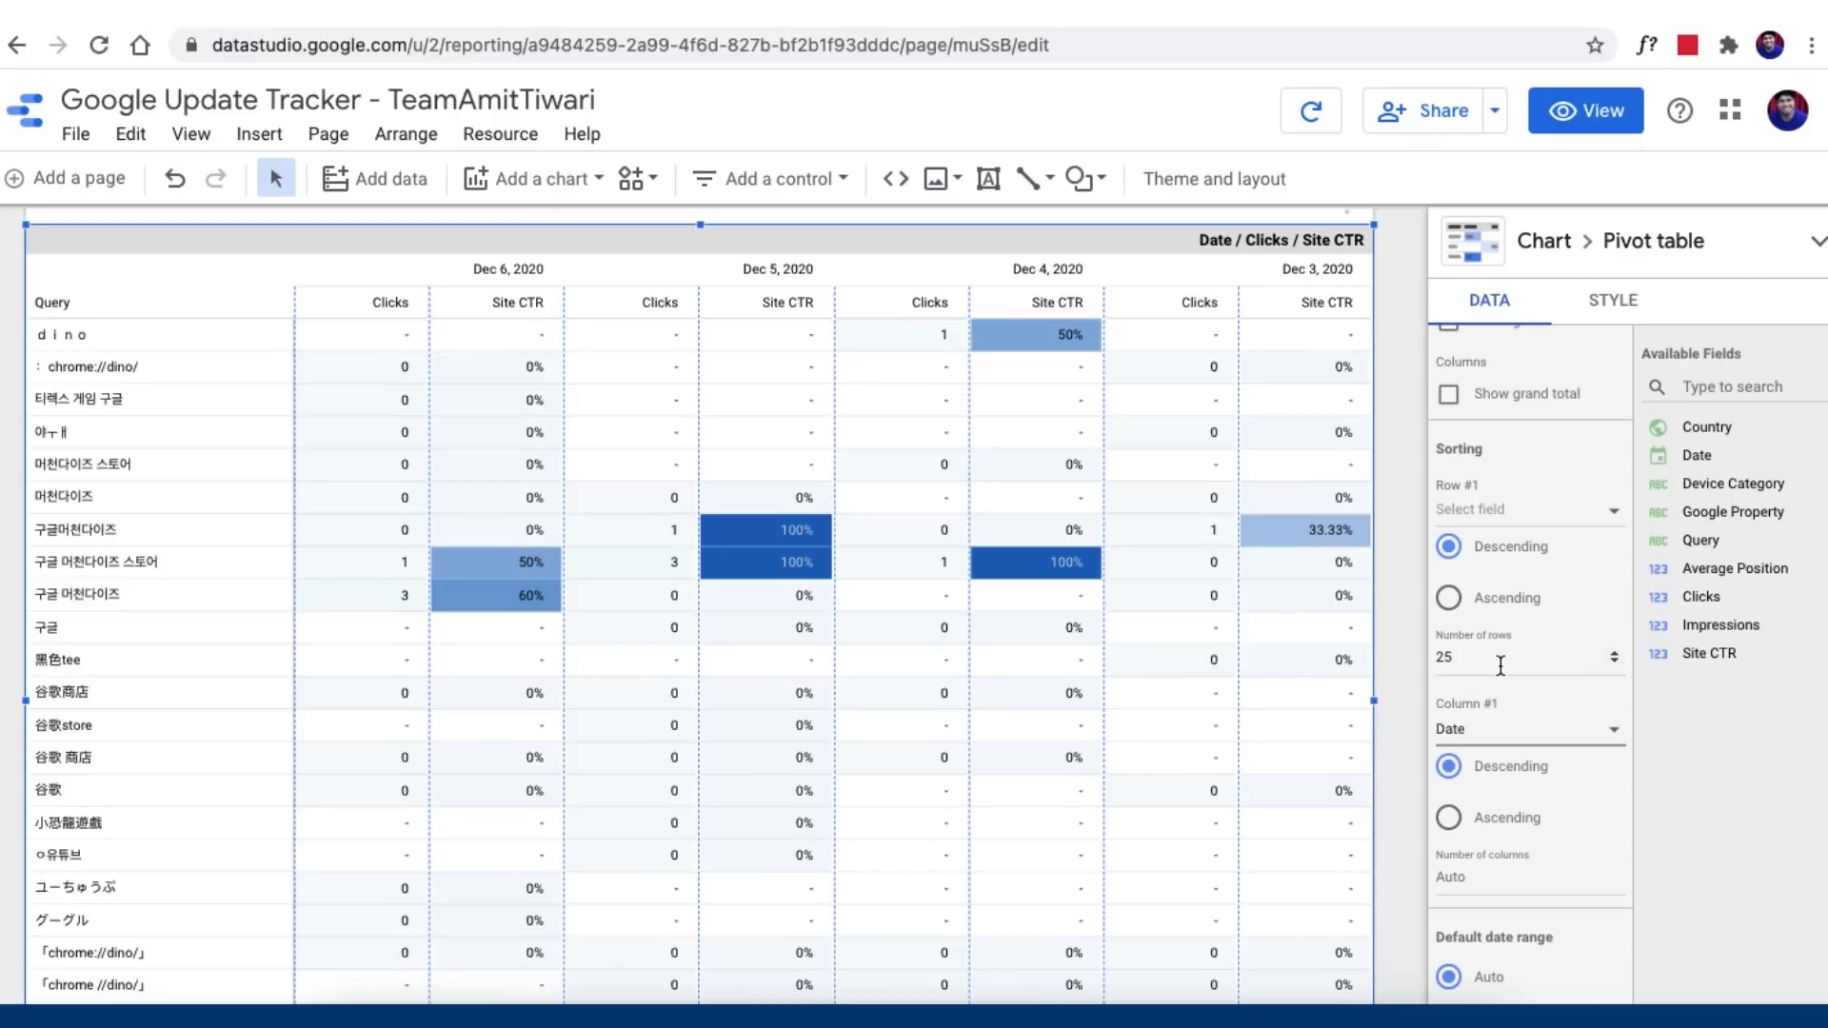
click(1472, 821)
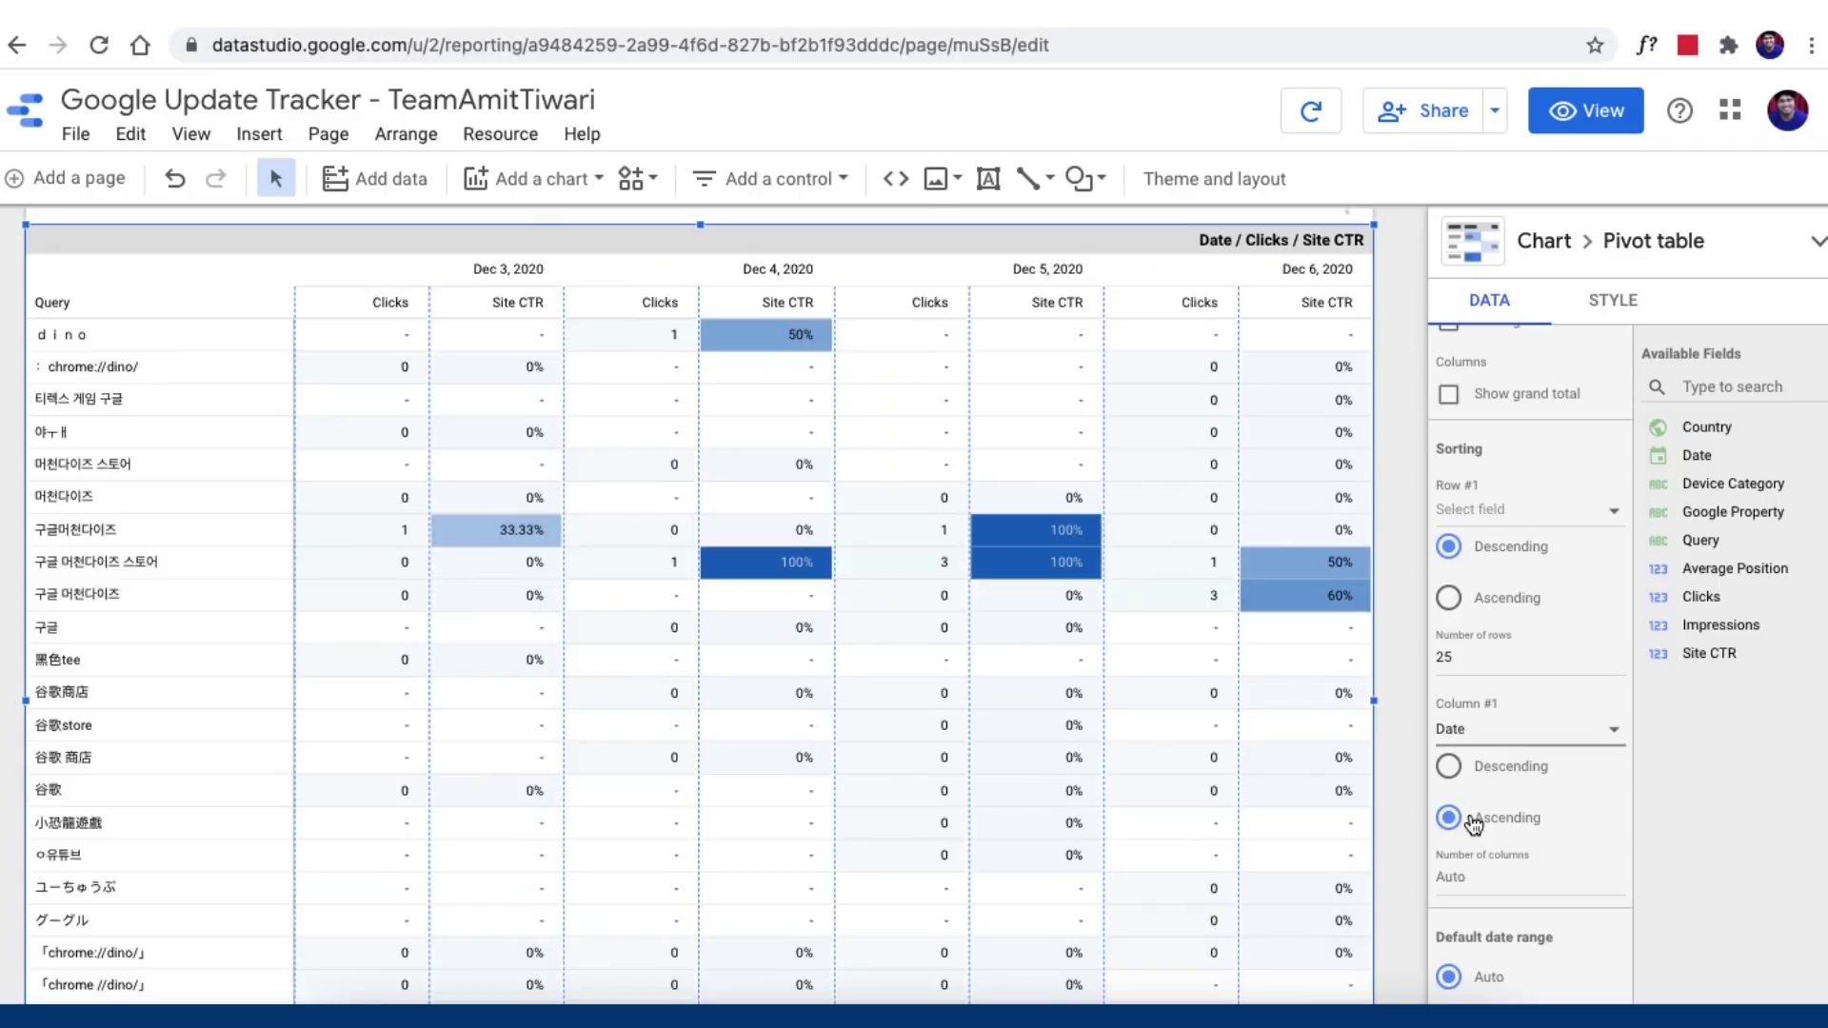
Step: Deselect the pivot table and open the finished report in view mode
scroll(1052, 473, up, 15)
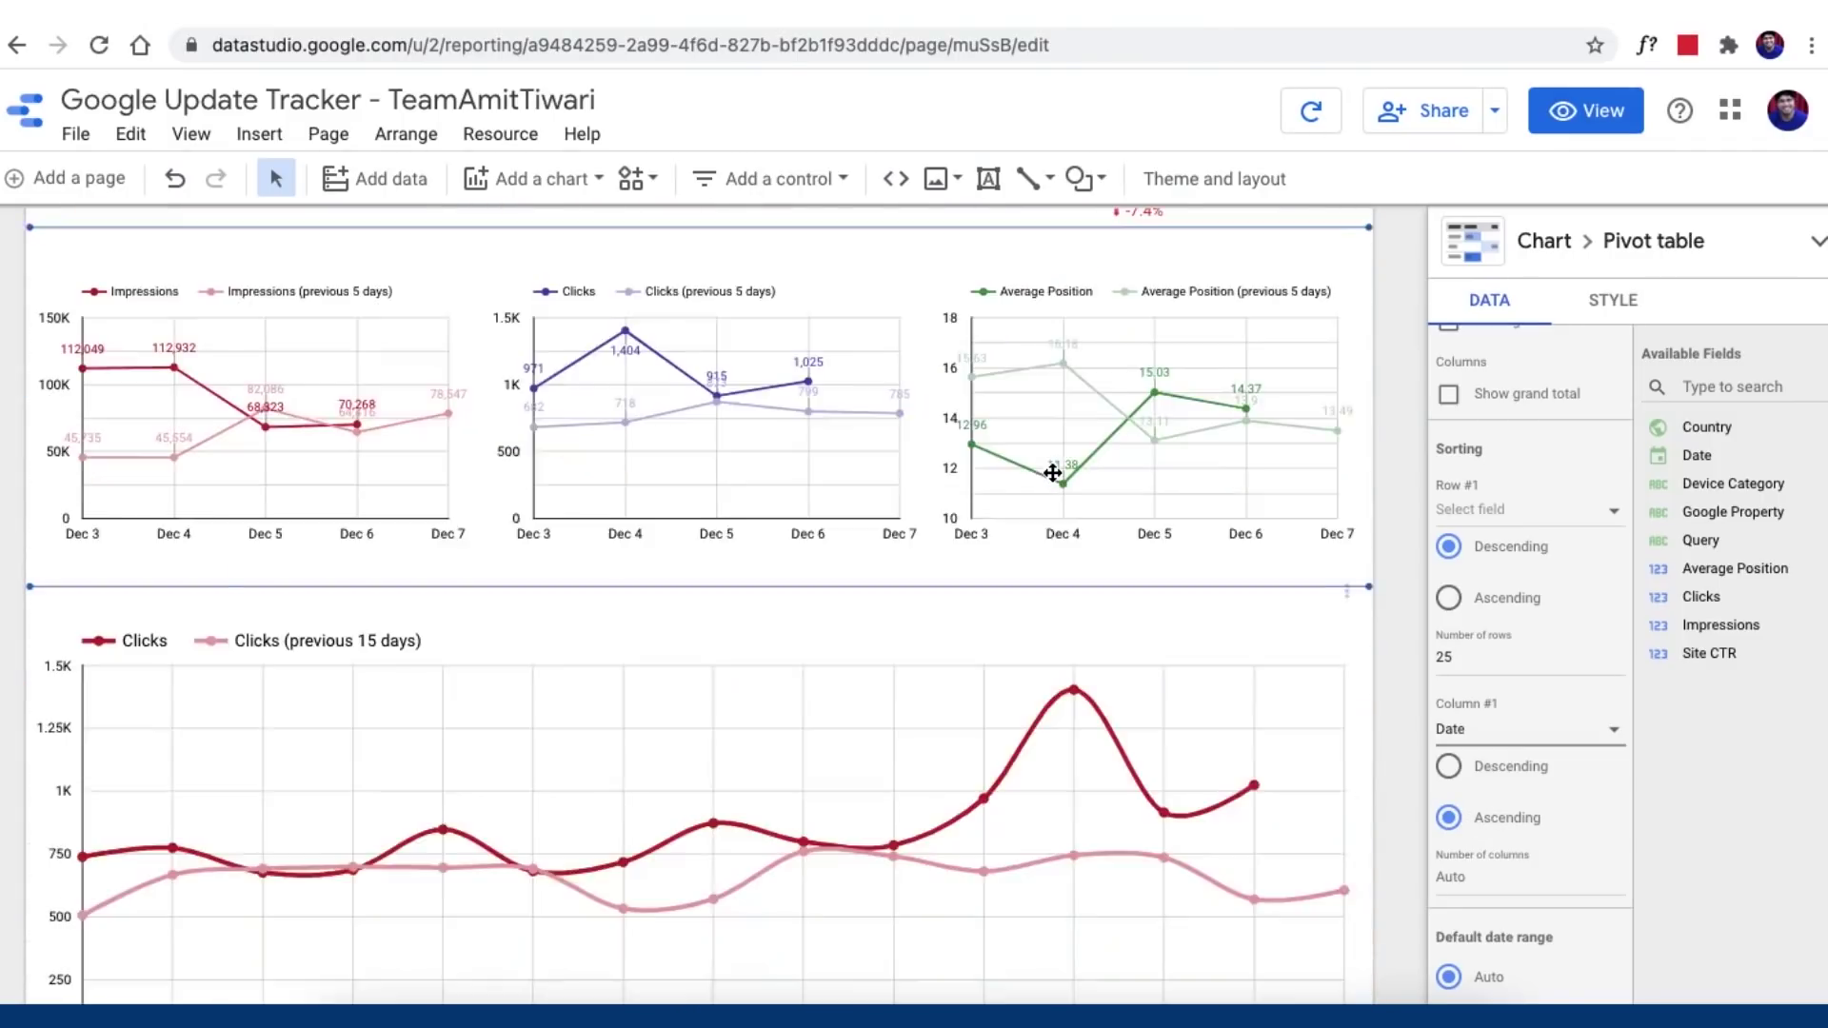
scroll(1052, 473, up, 3)
click(1363, 320)
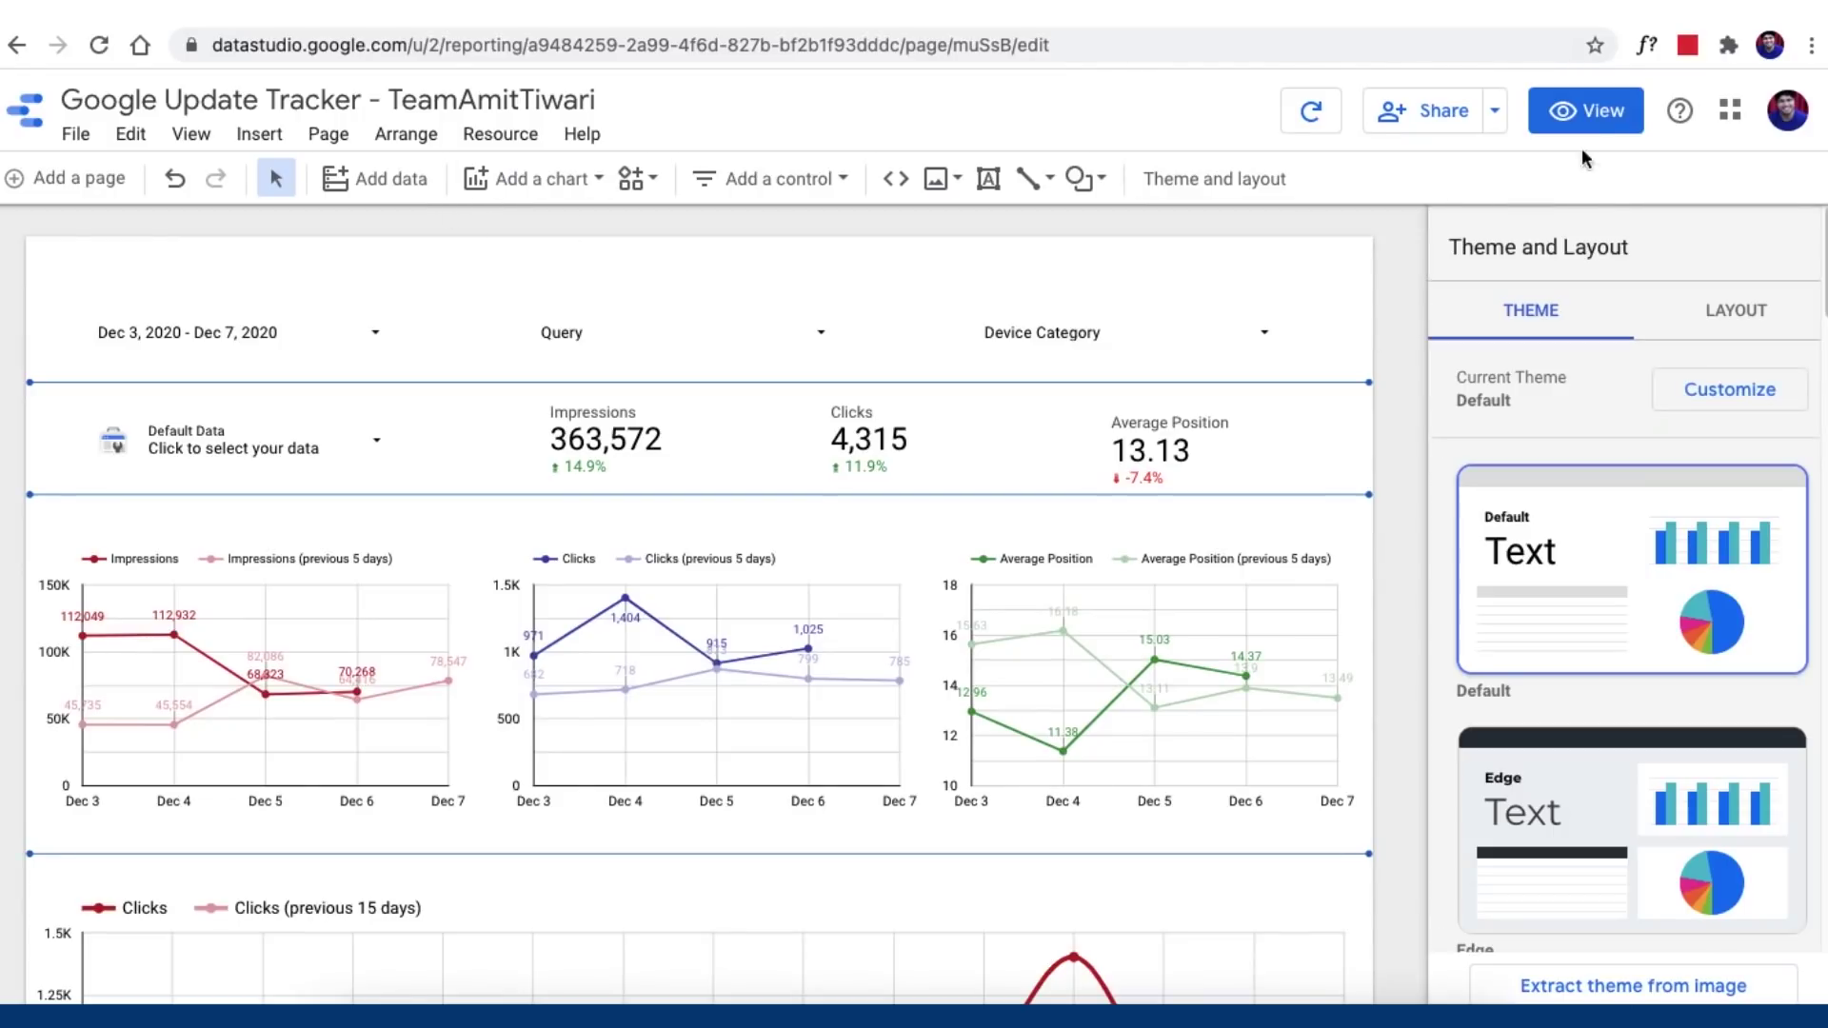
click(1585, 111)
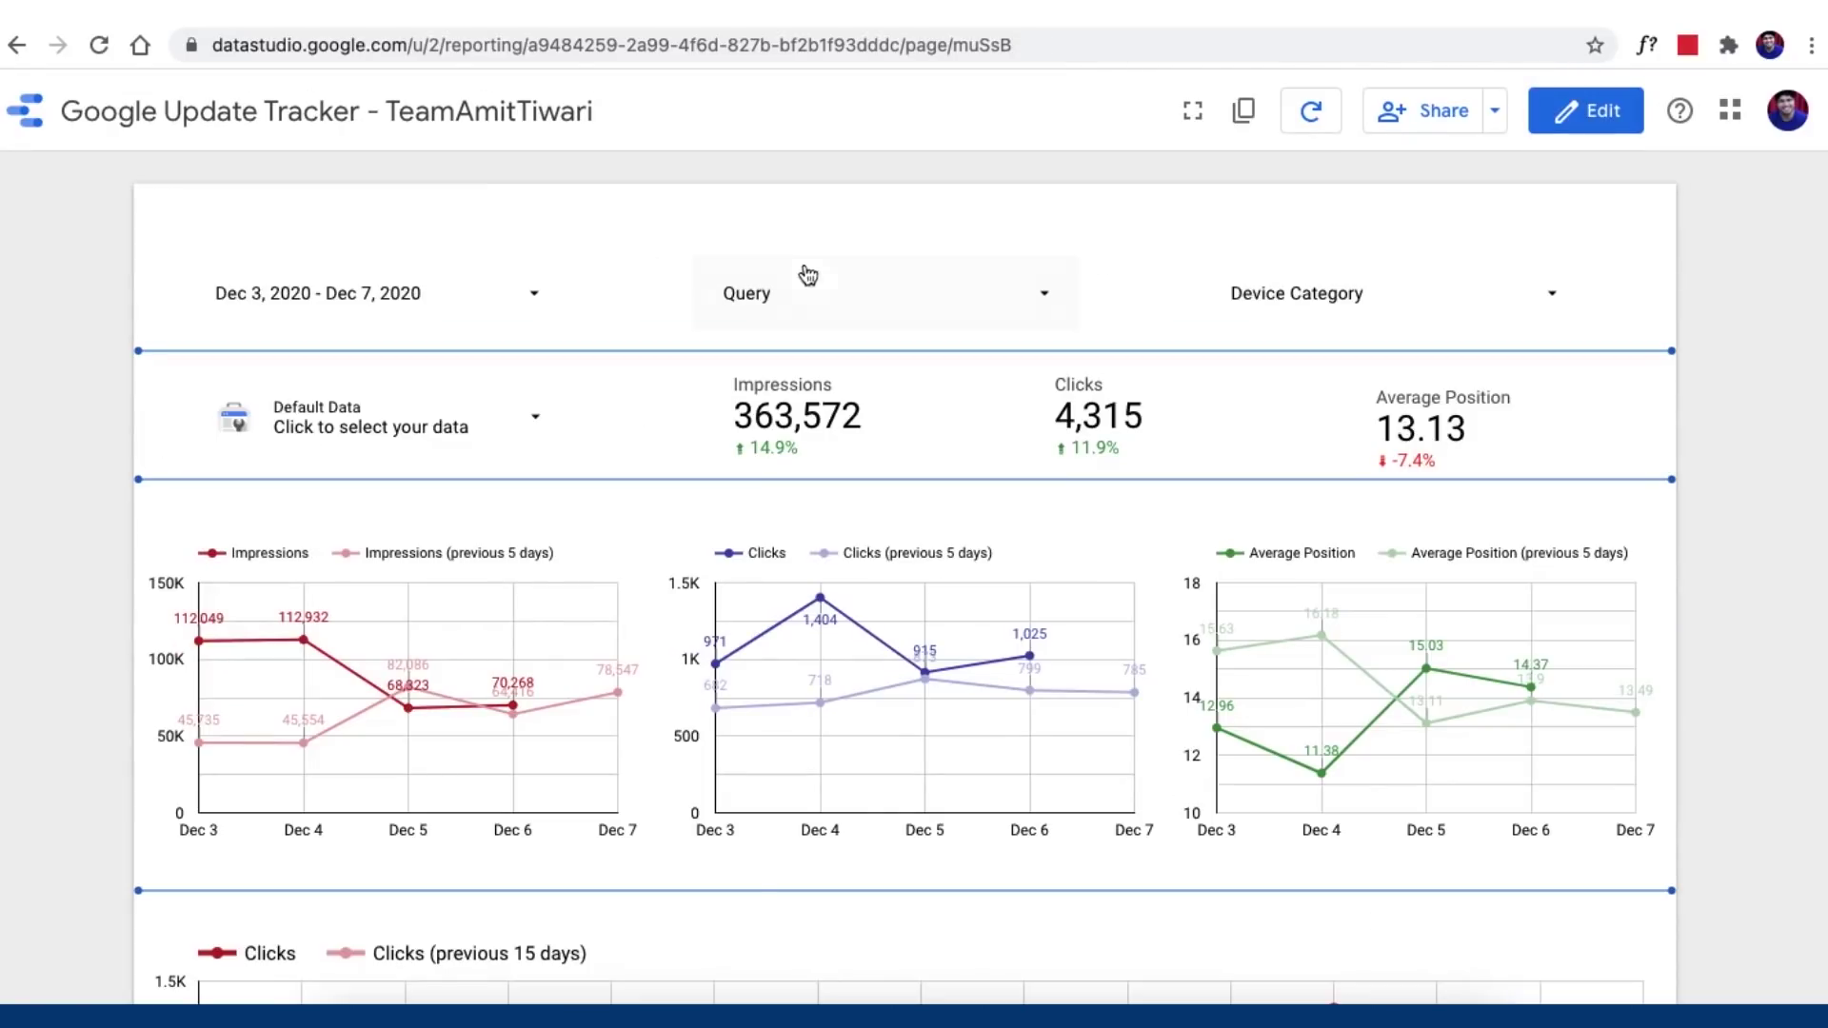
Step: Filter the report by Query to dino game, dinosaur game, youtube merchandise, youtube merch, google merchandise store, dino and google t shirt
click(837, 292)
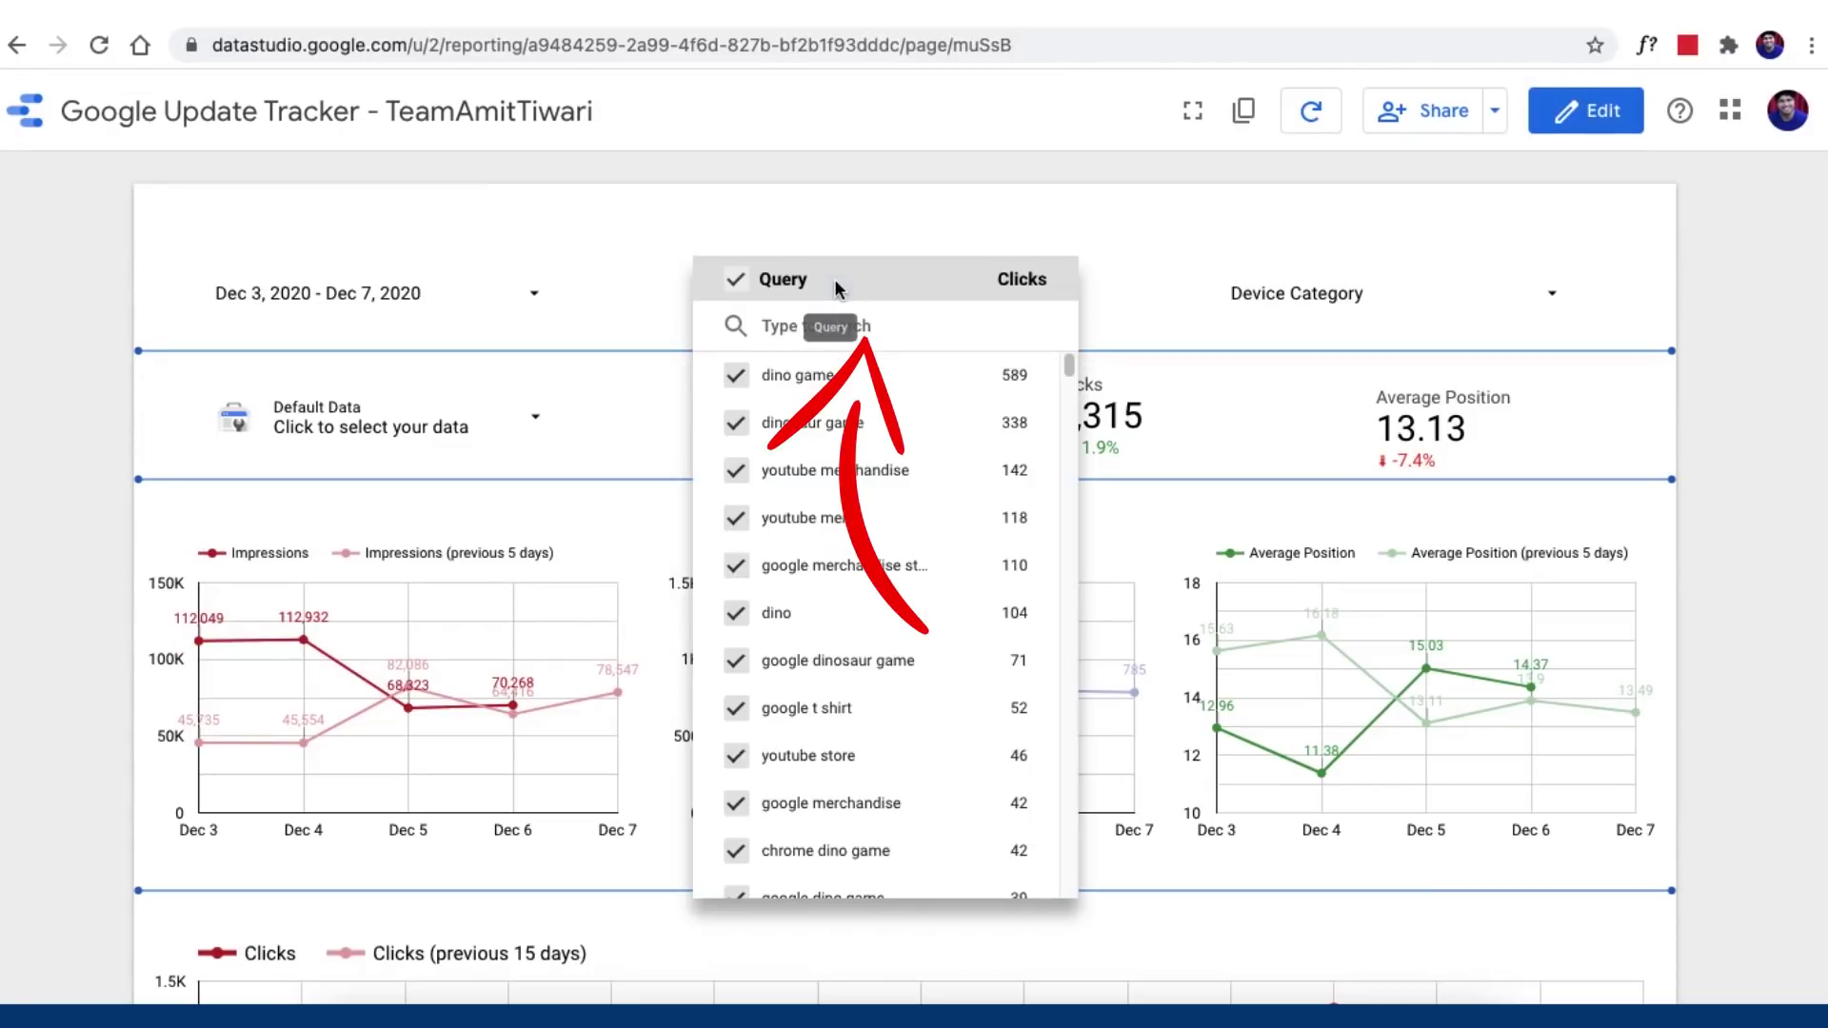
click(786, 380)
click(787, 421)
click(786, 469)
click(786, 516)
click(786, 564)
click(787, 612)
click(786, 707)
click(1399, 314)
Step: Review the filtered pivot tables and restore the Query control to all queries
scroll(91, 512, down, 20)
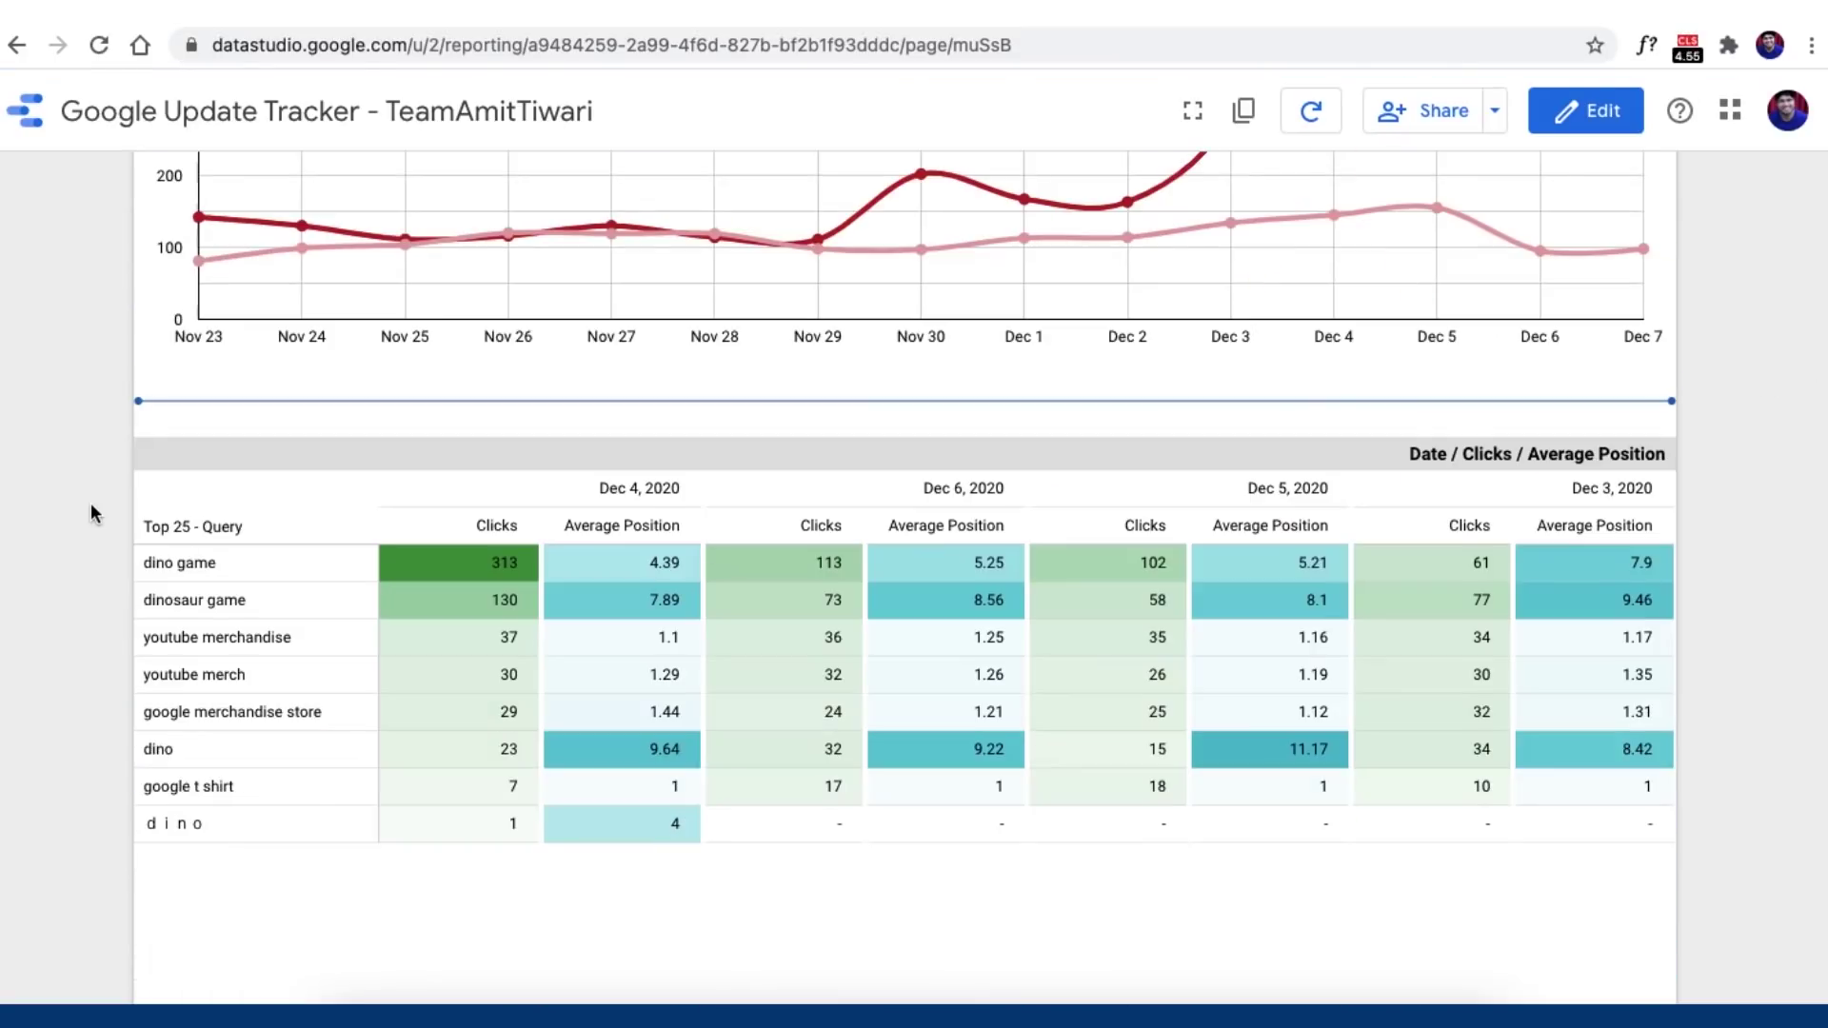
scroll(91, 514, up, 5)
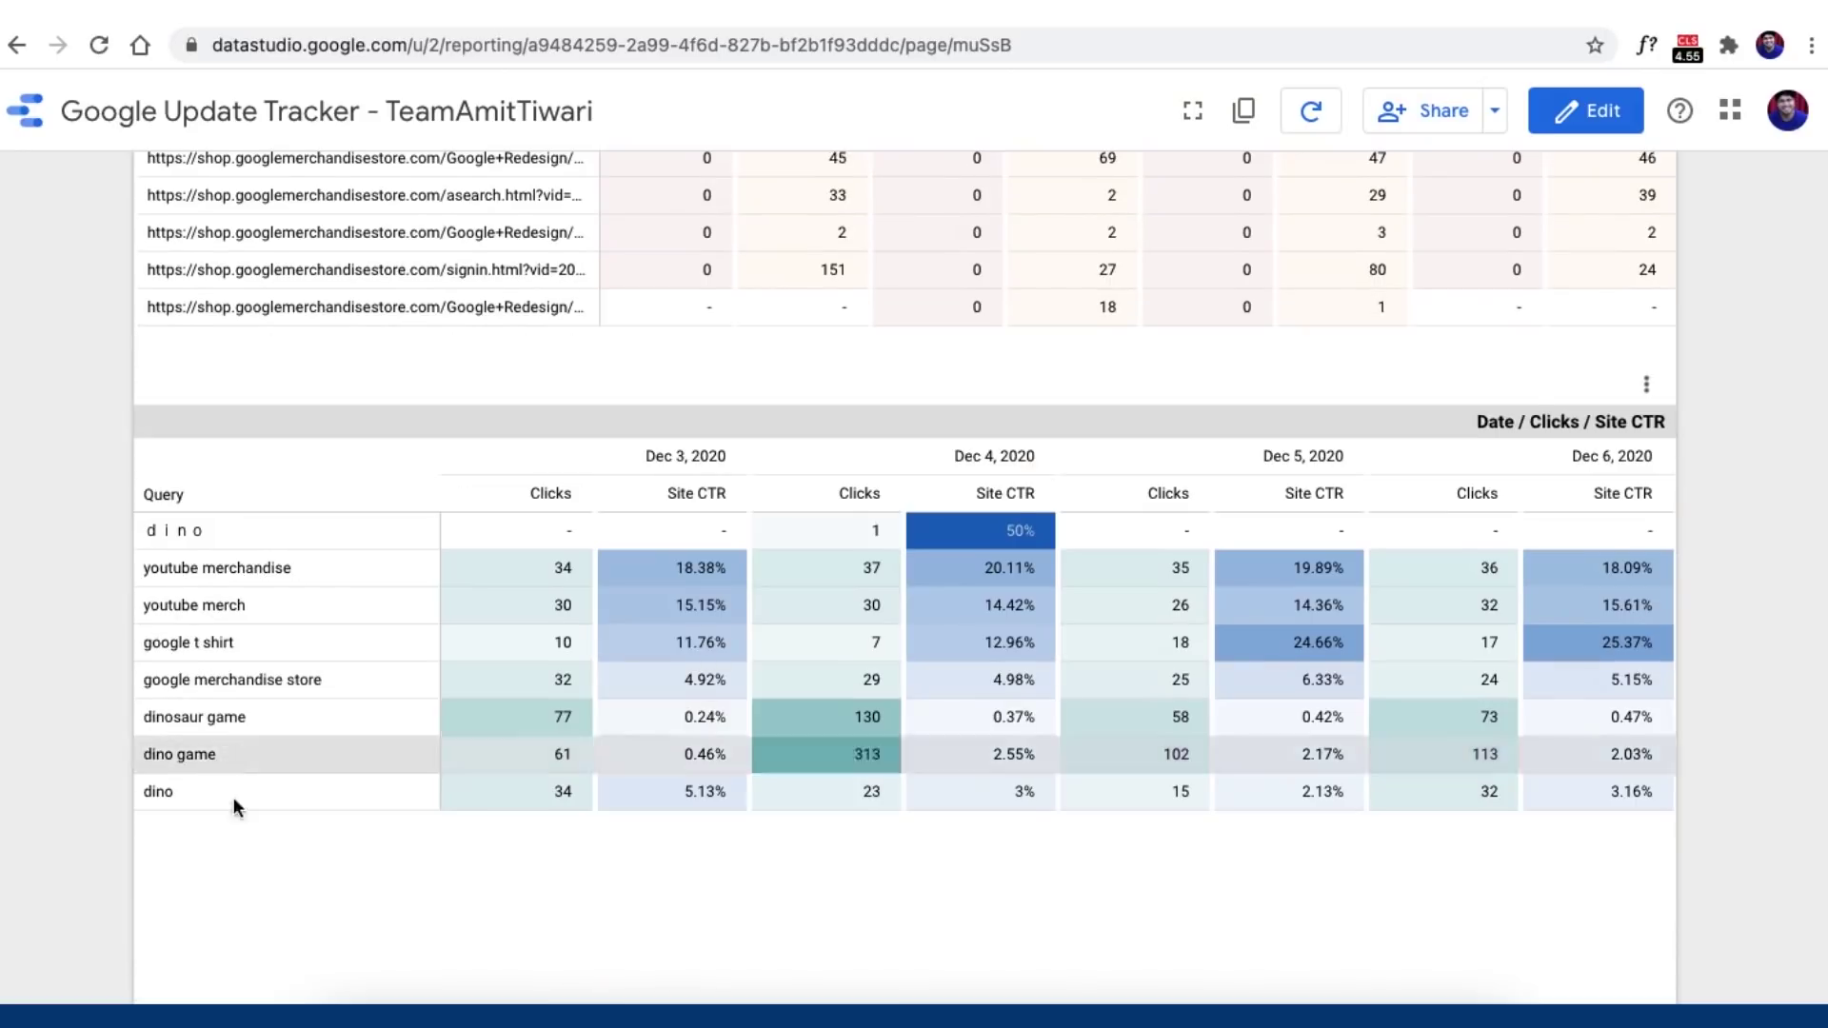
scroll(57, 552, up, 8)
click(762, 293)
click(762, 291)
click(1333, 305)
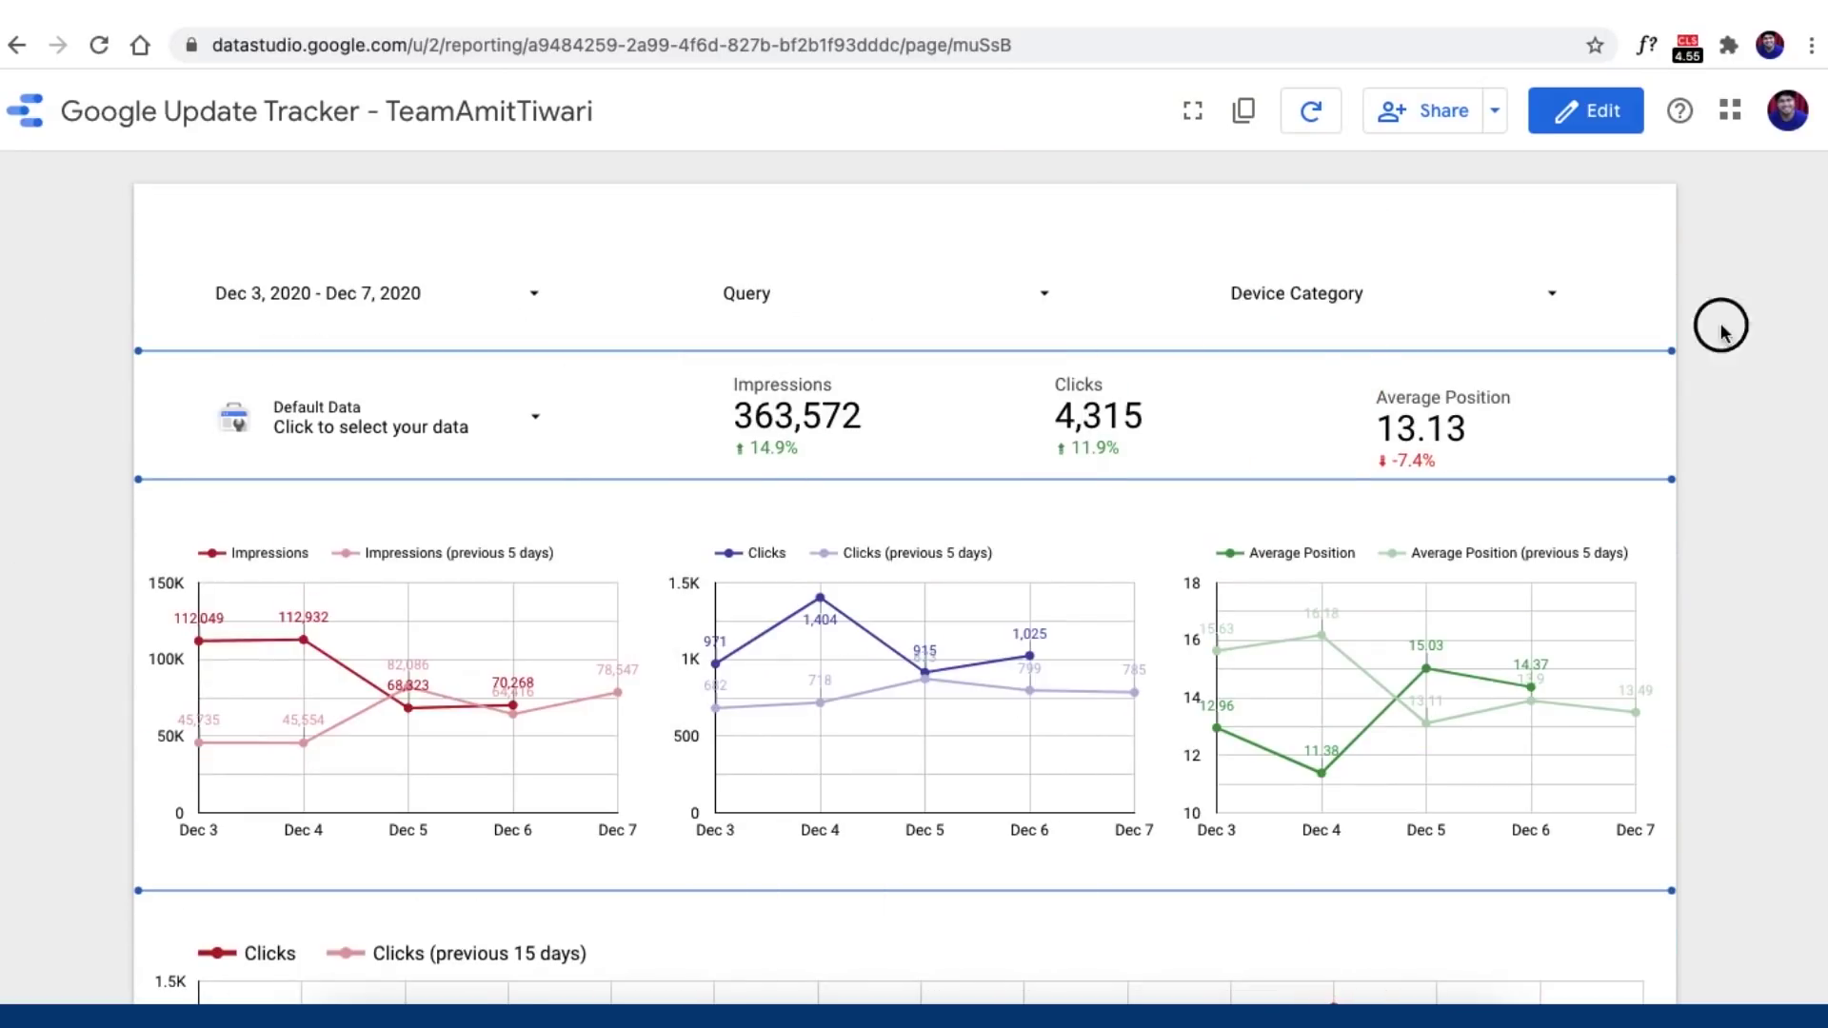
Step: Filter the report by Device Category to MOBILE, review the charts, and restore all device categories
click(1333, 293)
click(1512, 422)
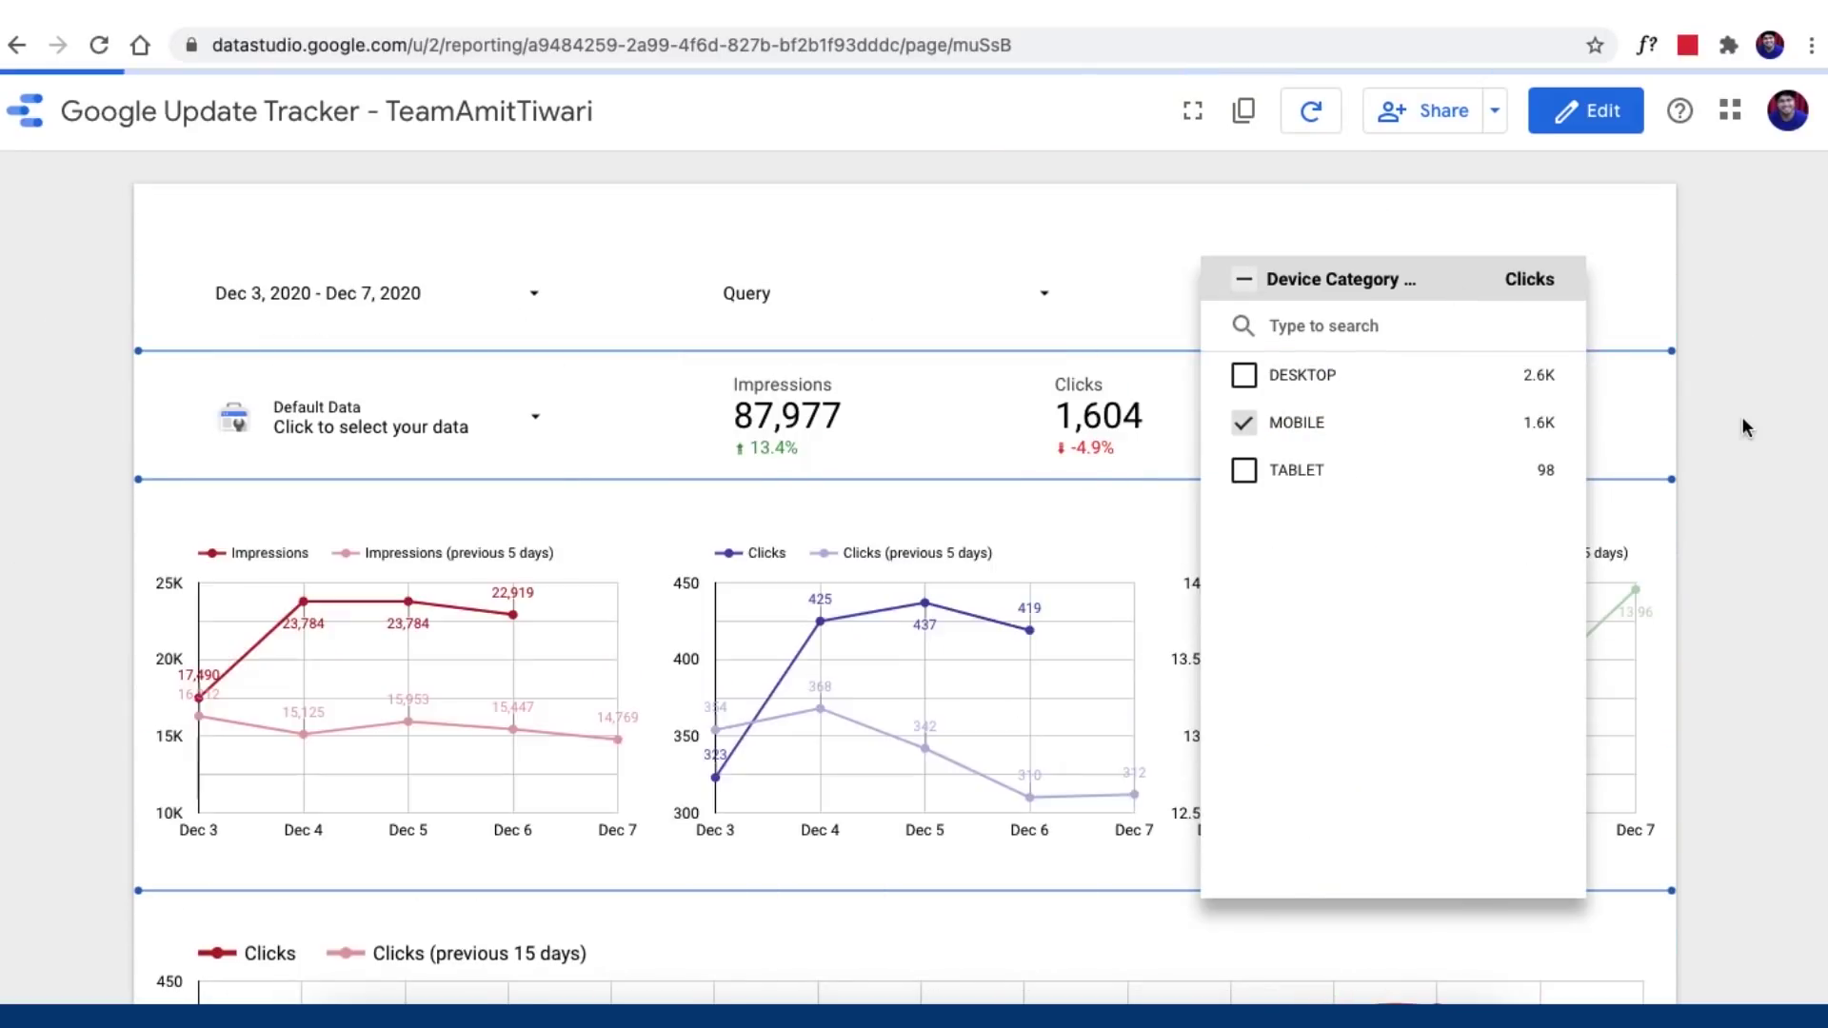
click(1624, 409)
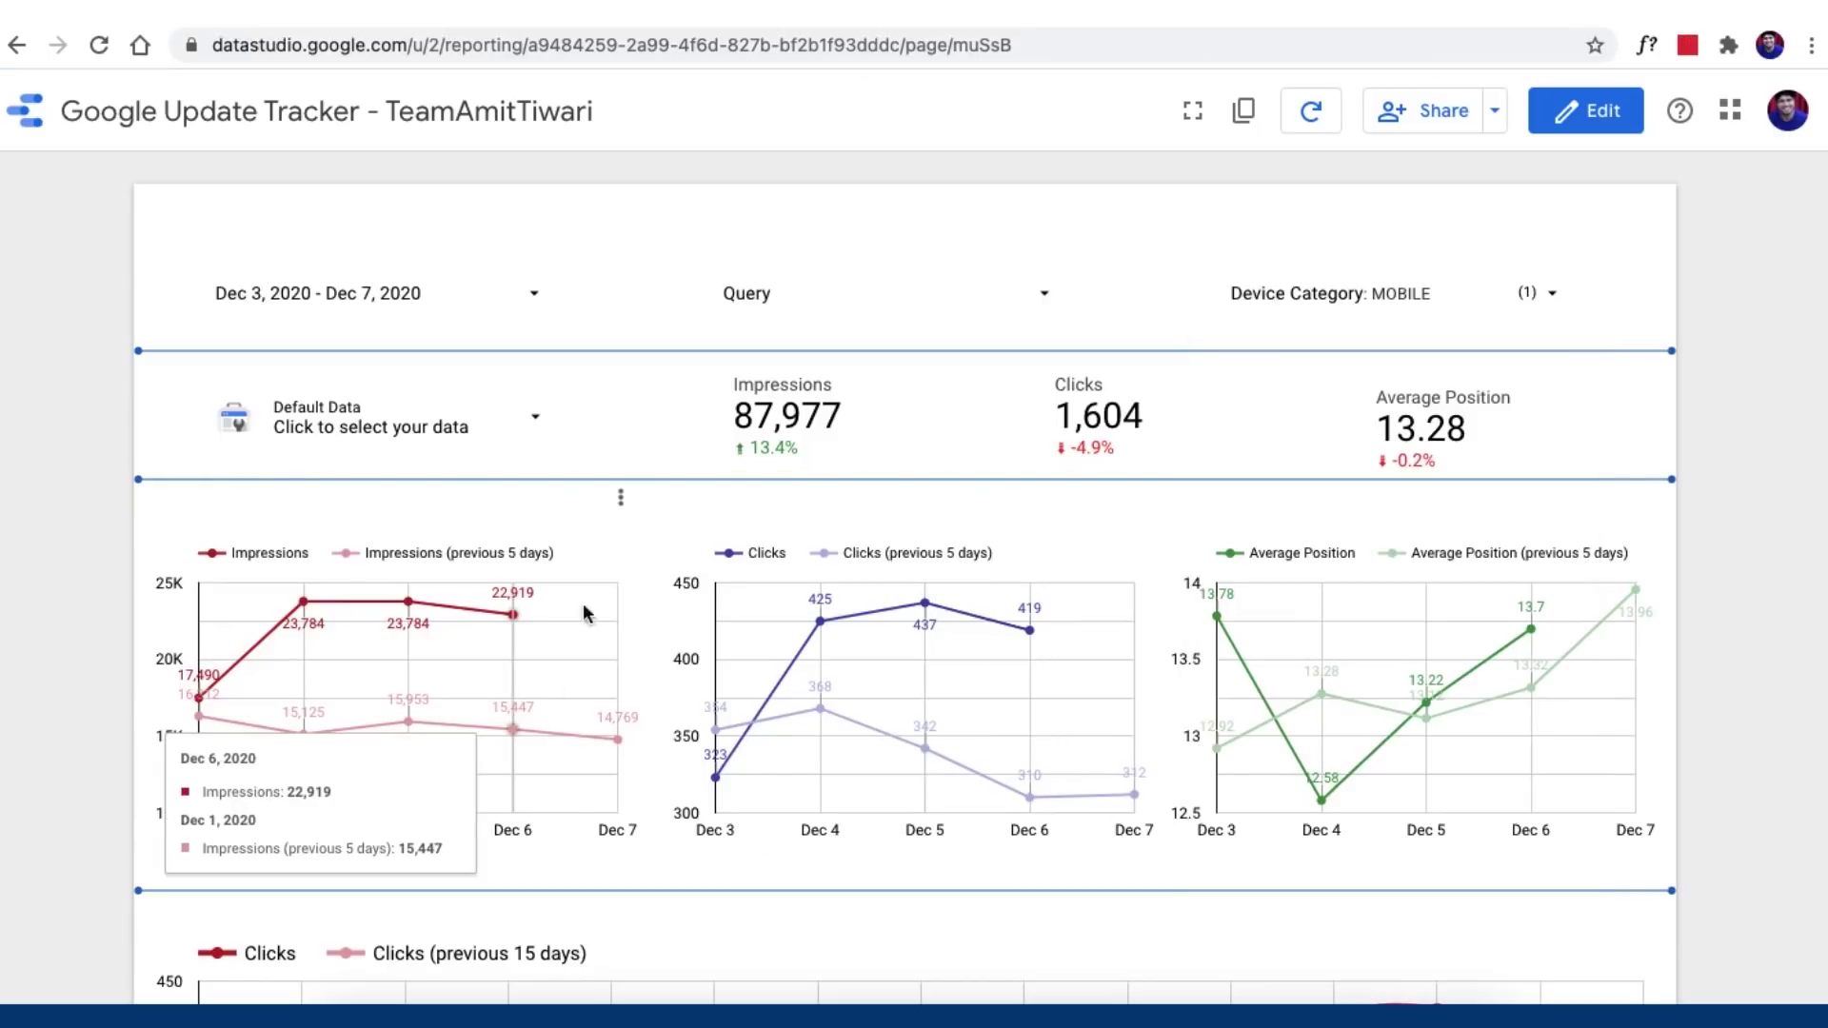
click(1425, 300)
click(1318, 295)
click(113, 354)
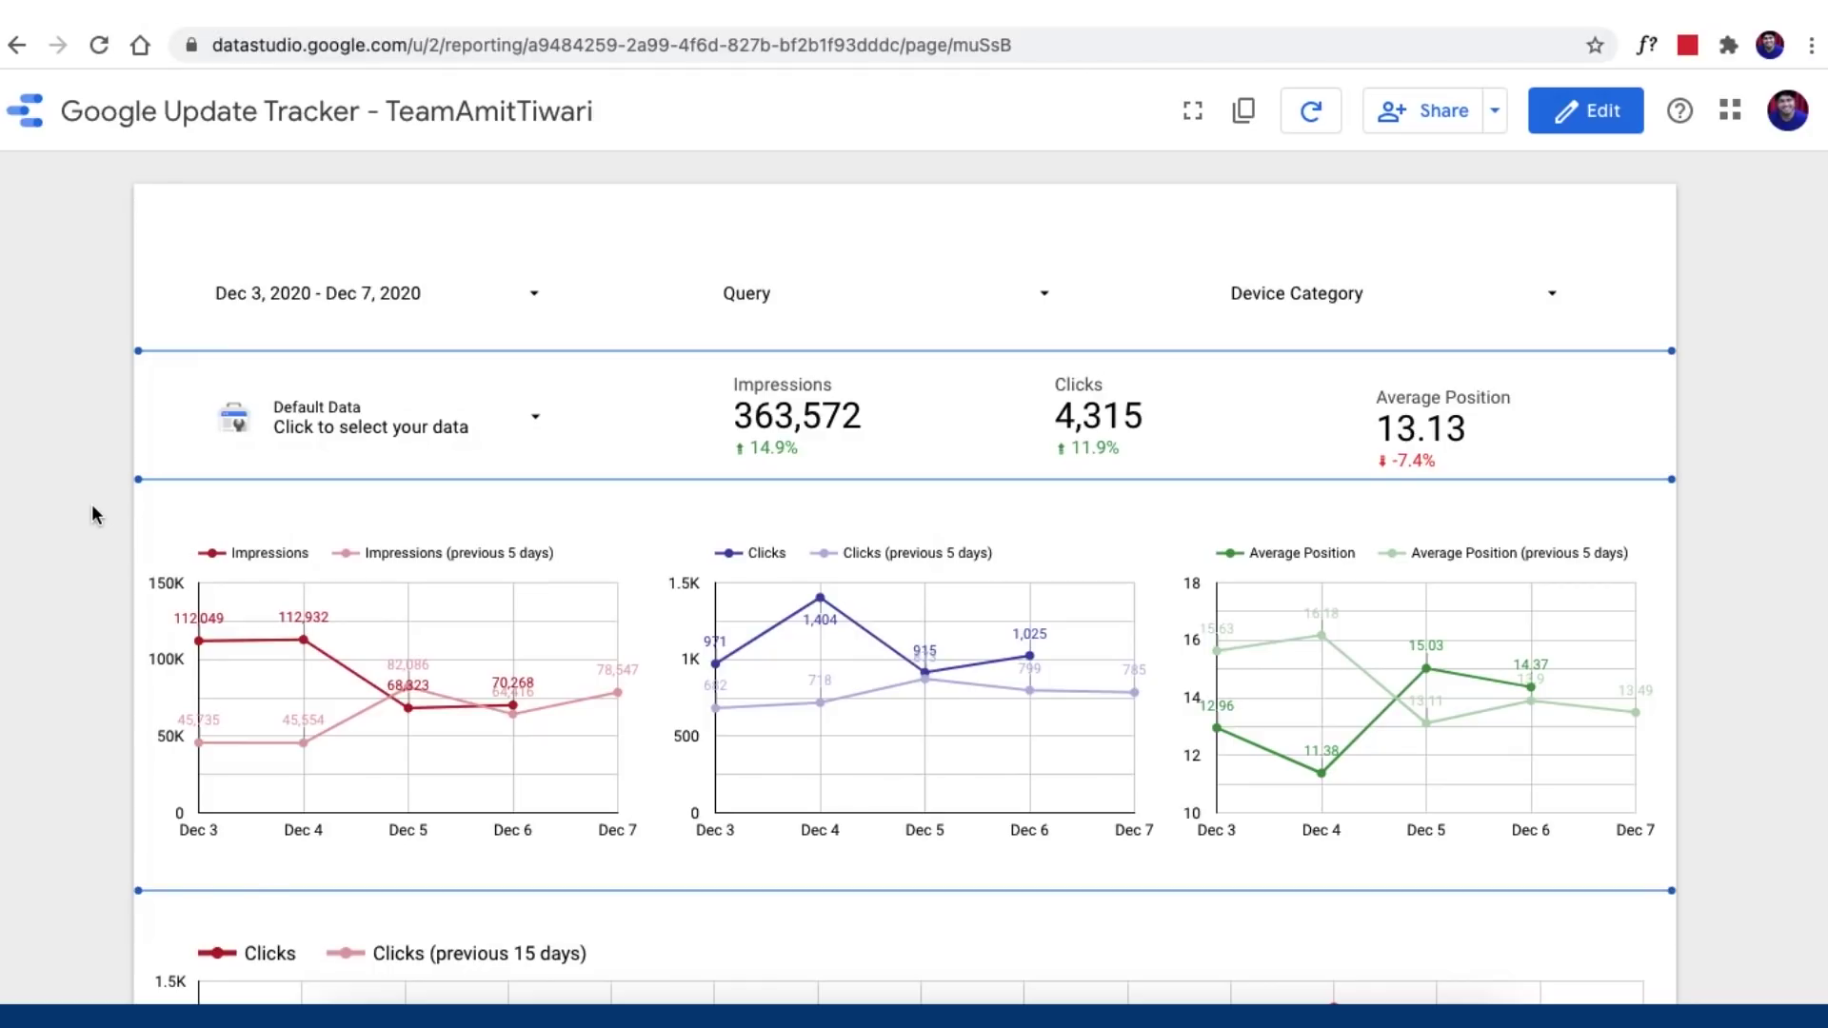
click(1747, 549)
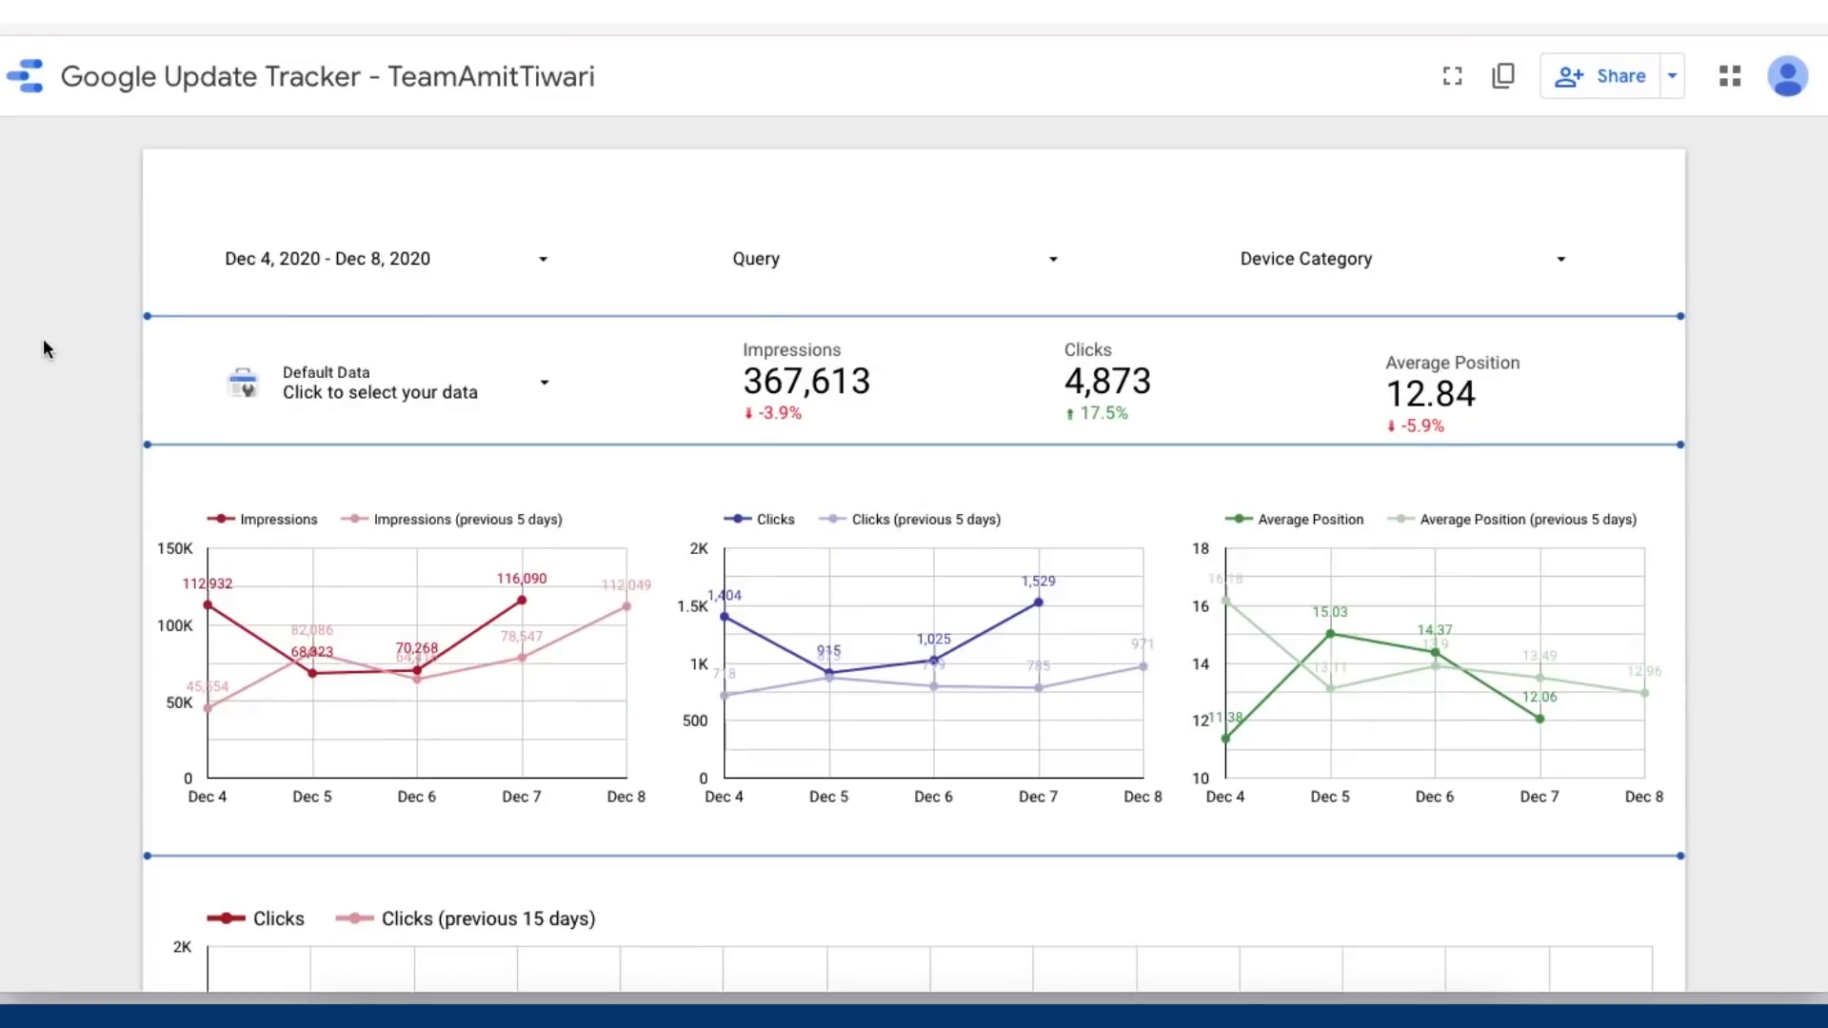
Step: Start copying the report and complete the account setup, agreeing to the terms of service and answering yes to all email preferences
click(1502, 76)
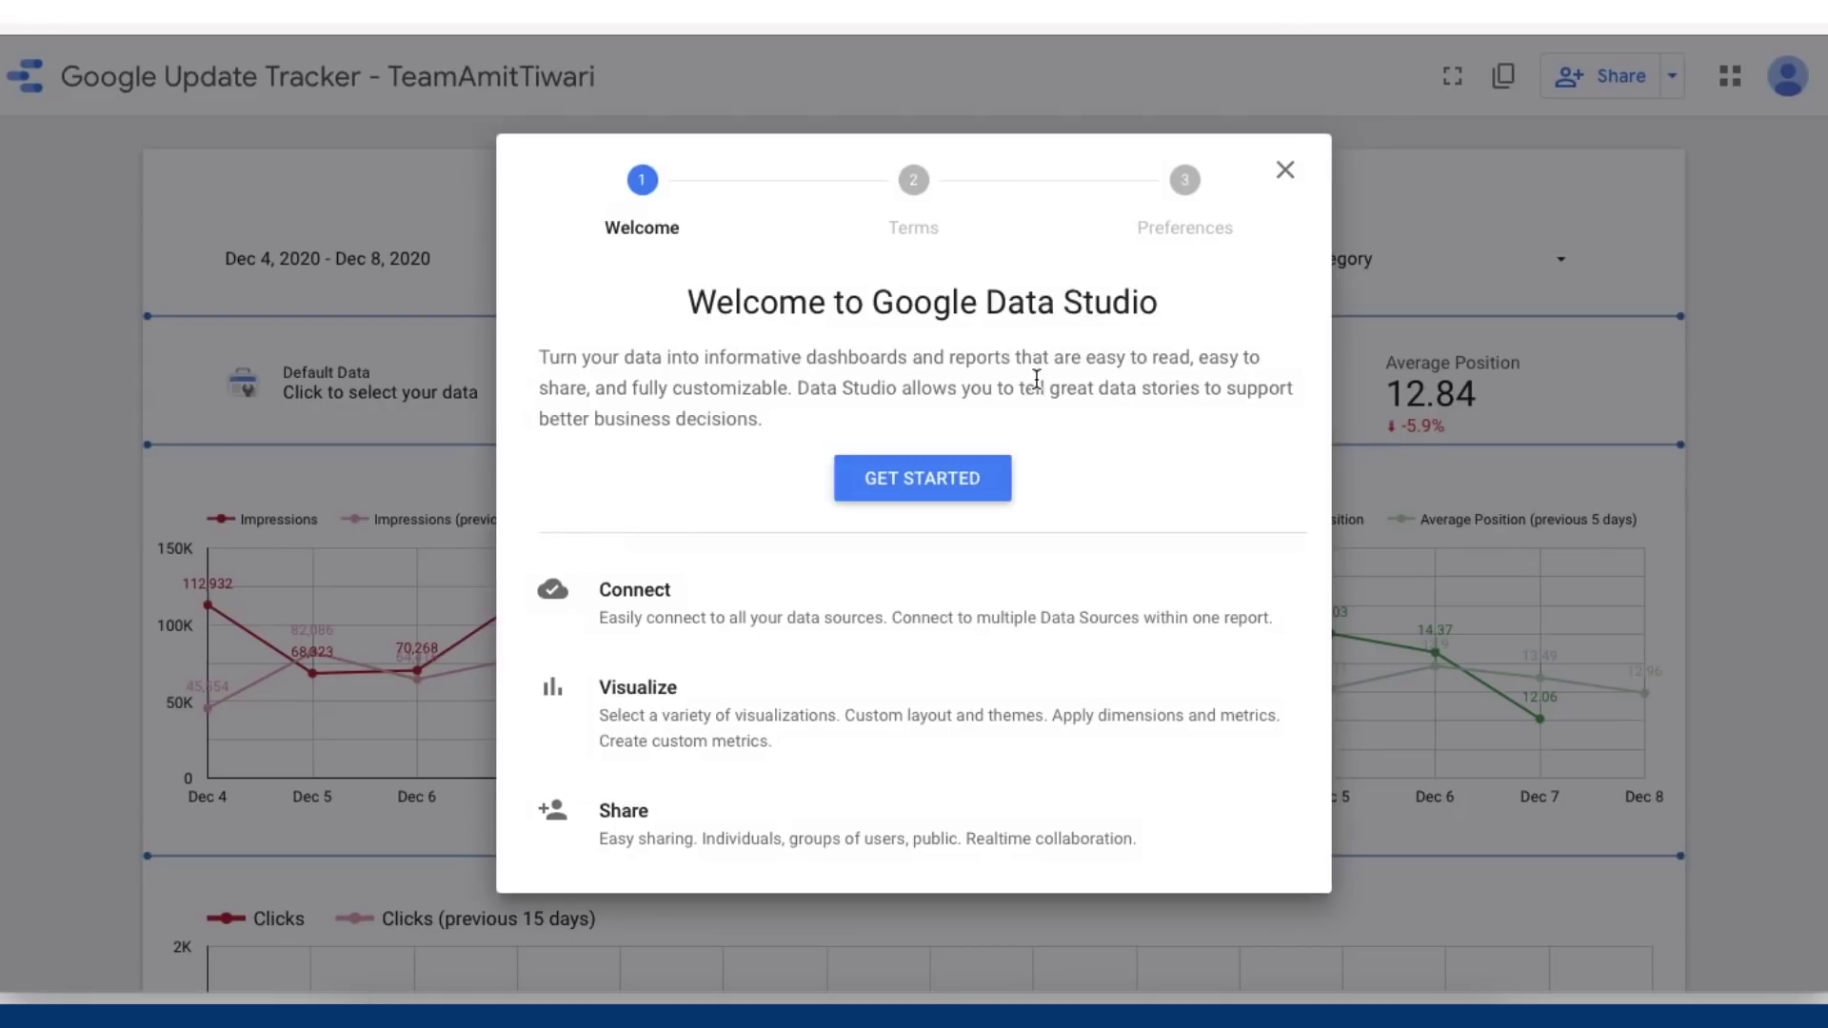
click(951, 479)
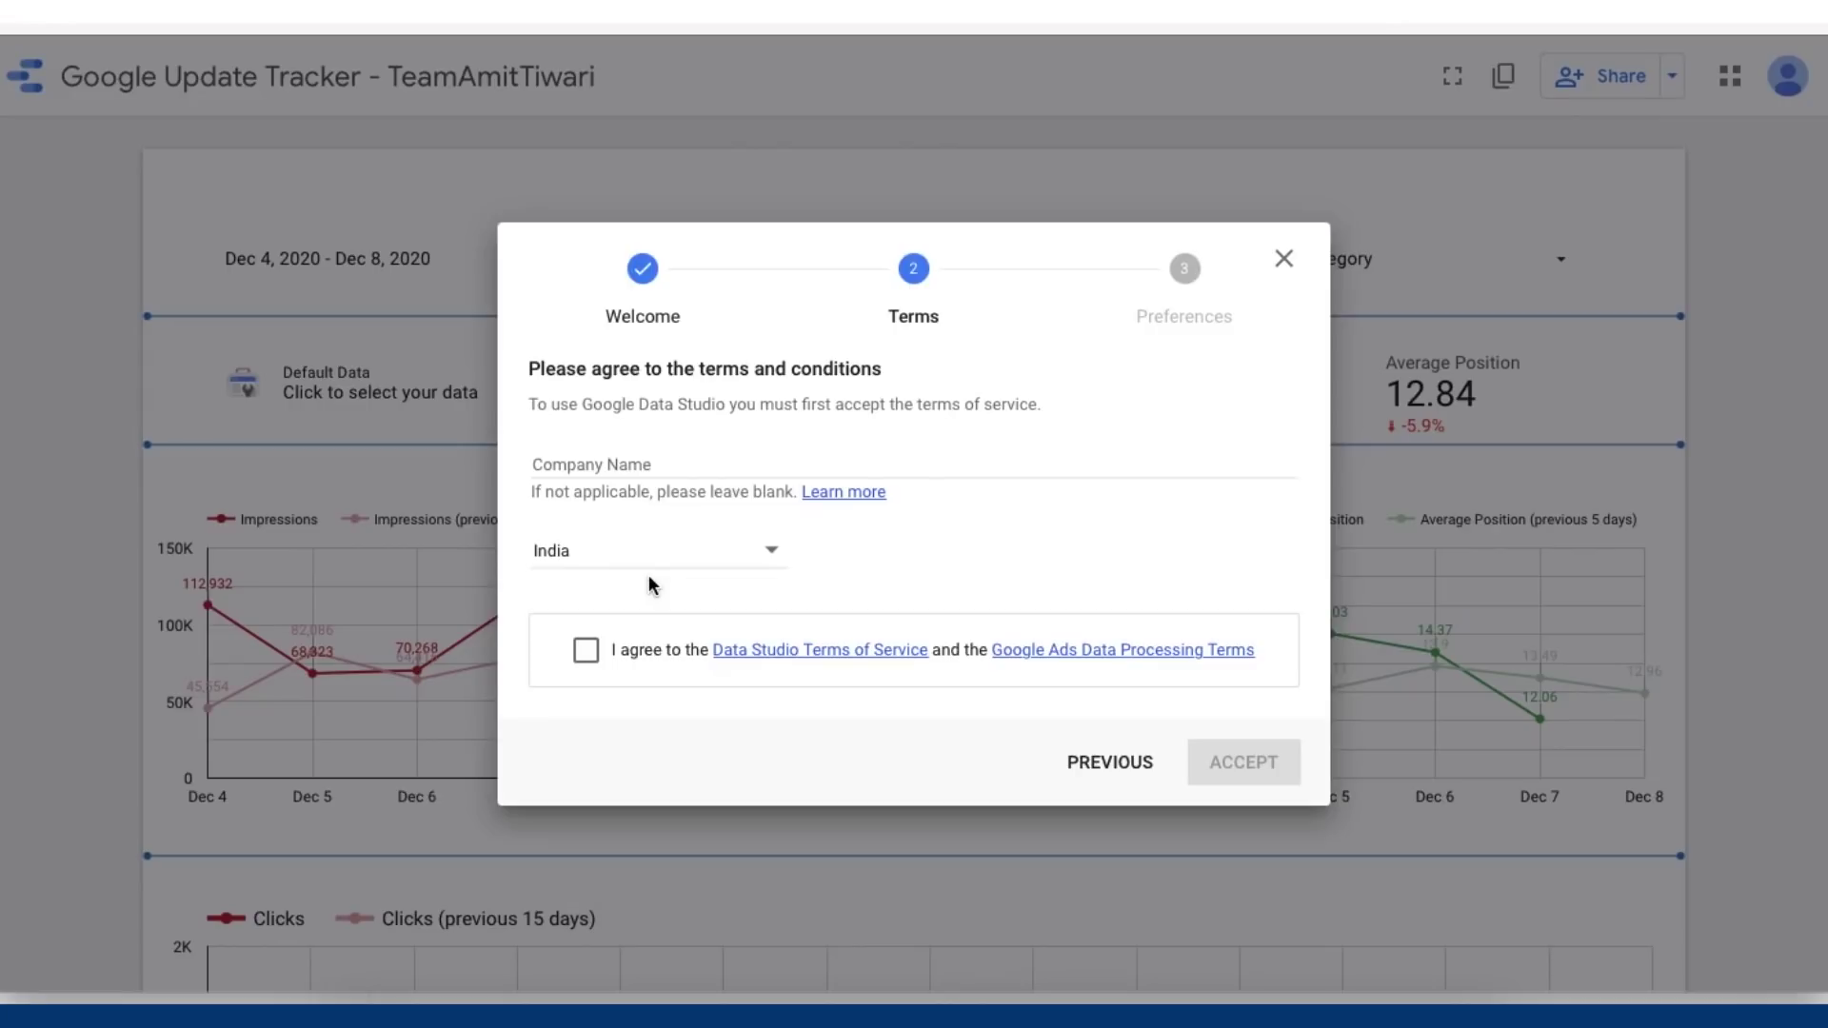
click(586, 650)
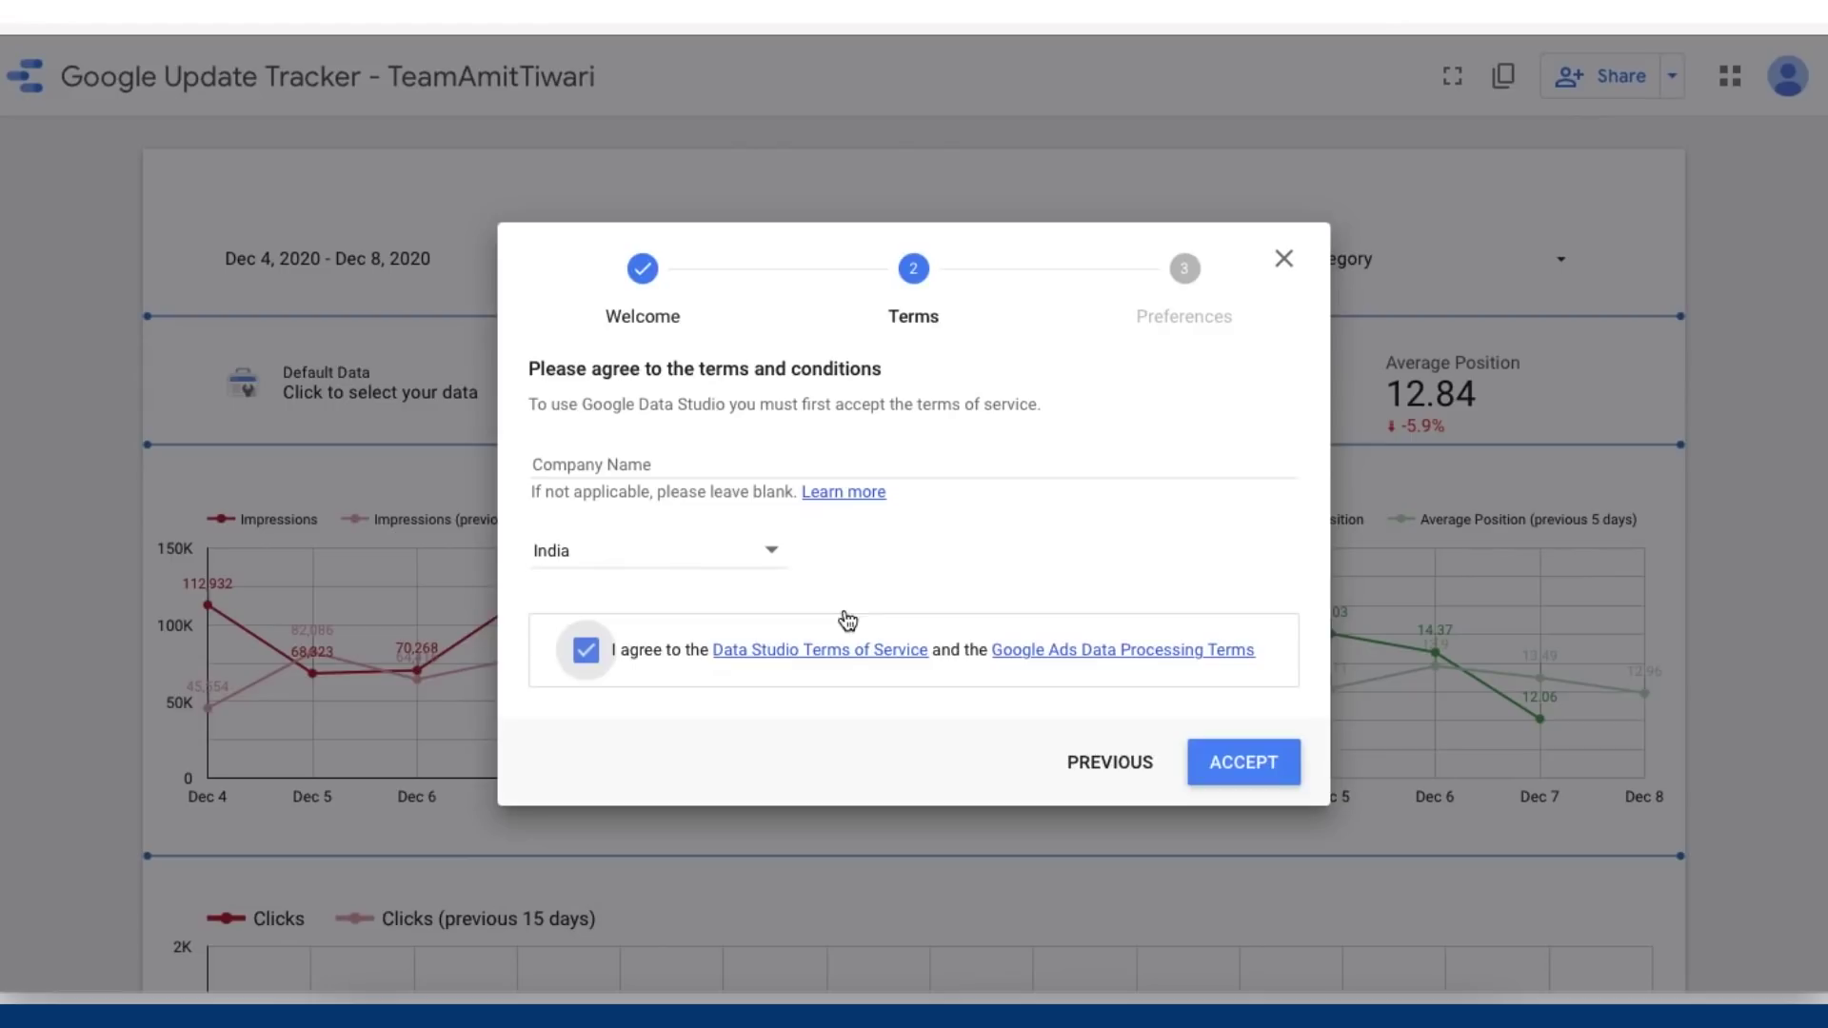
click(1243, 763)
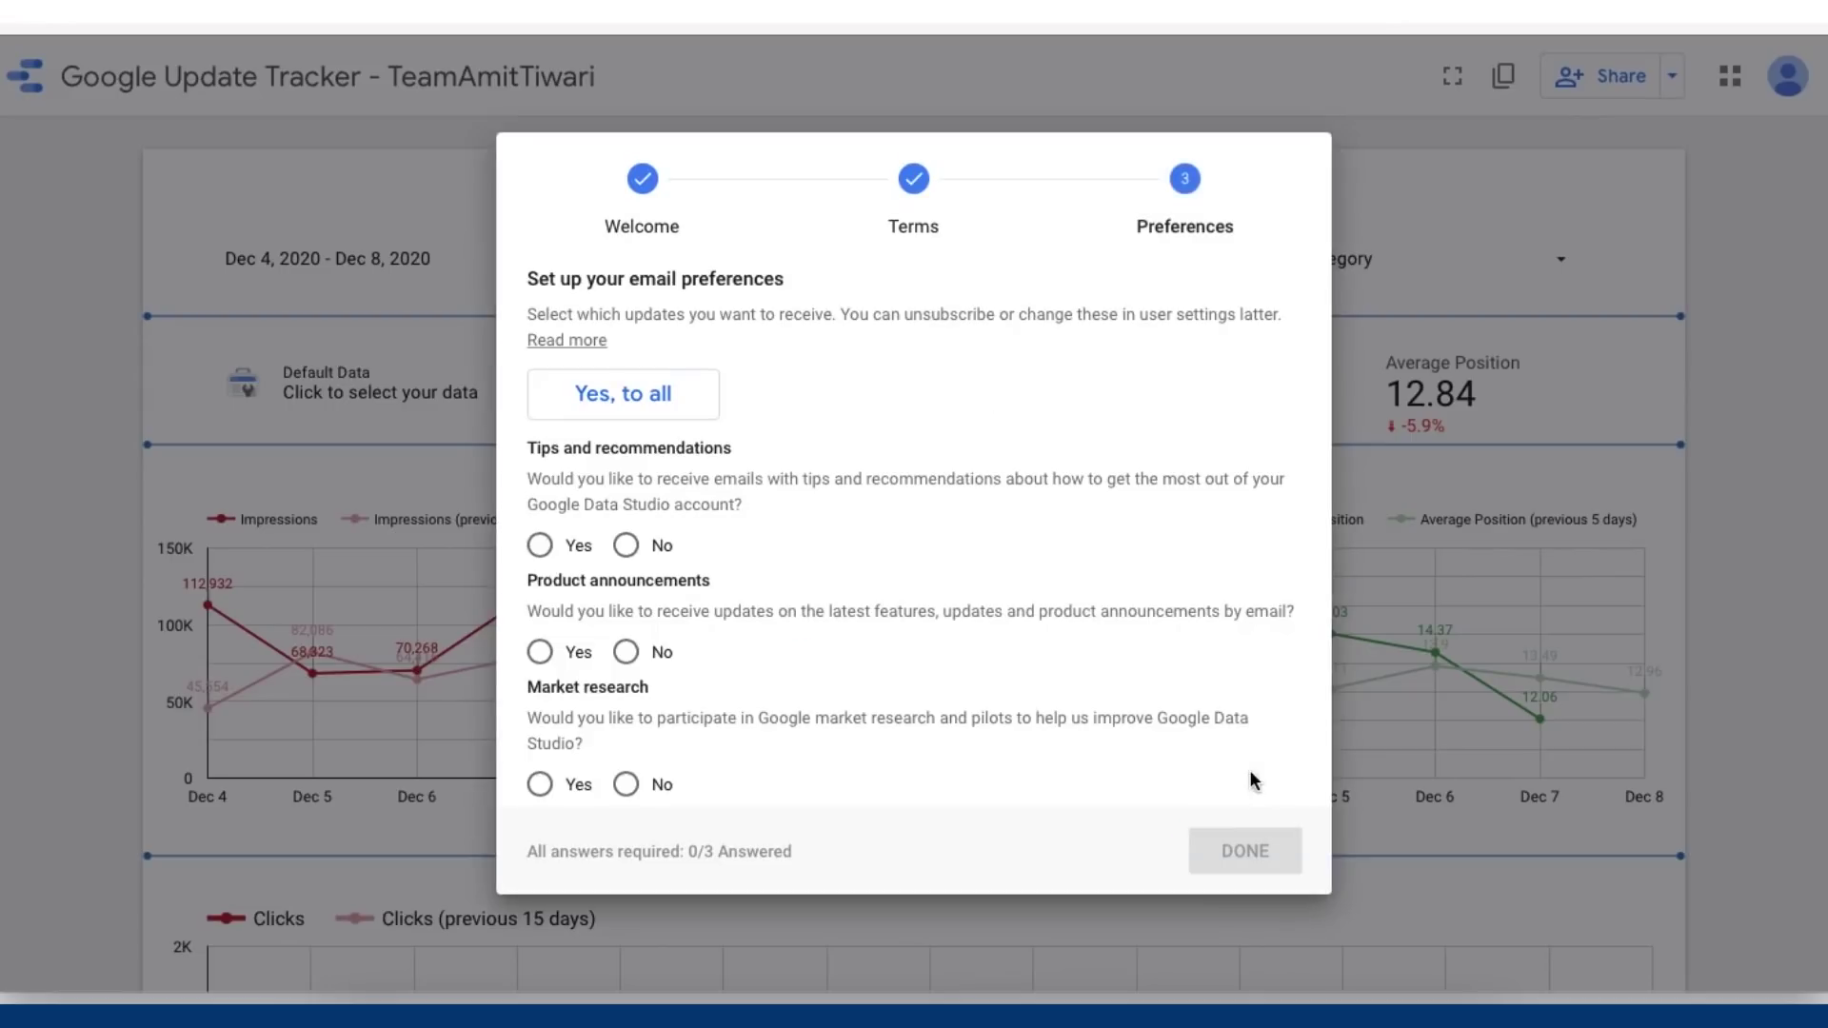
click(582, 394)
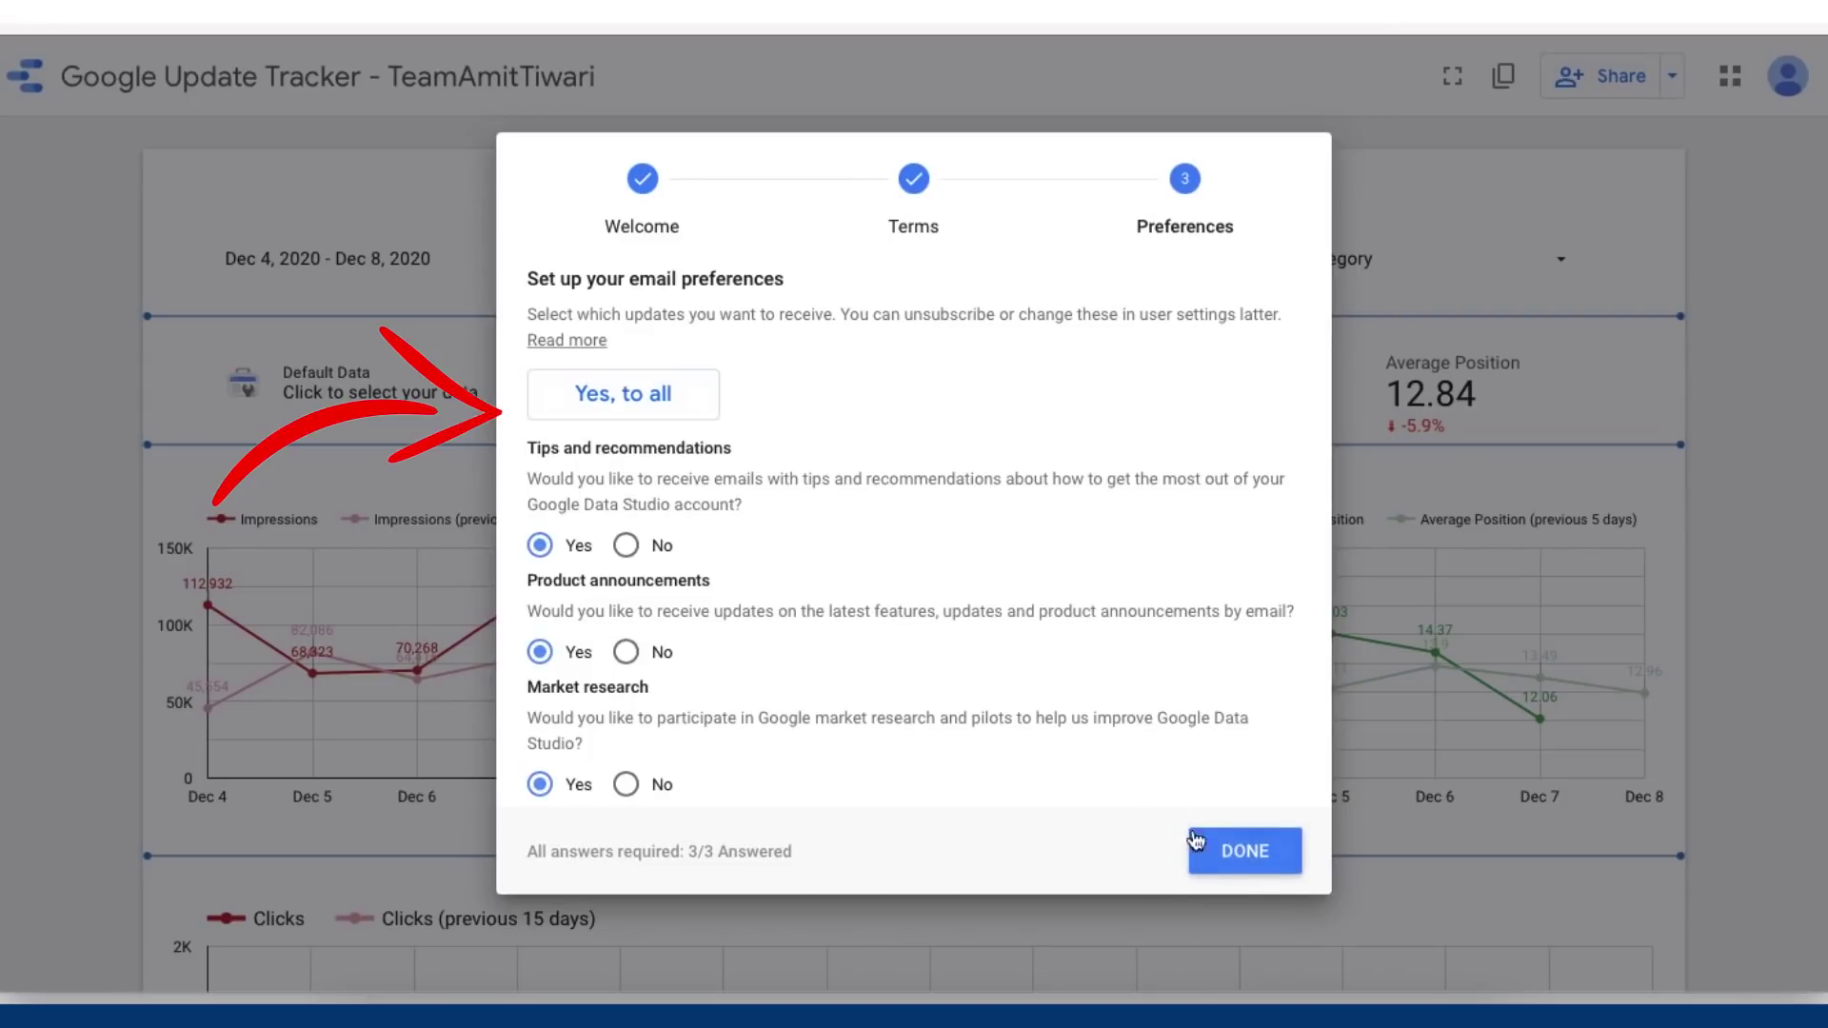
click(1245, 853)
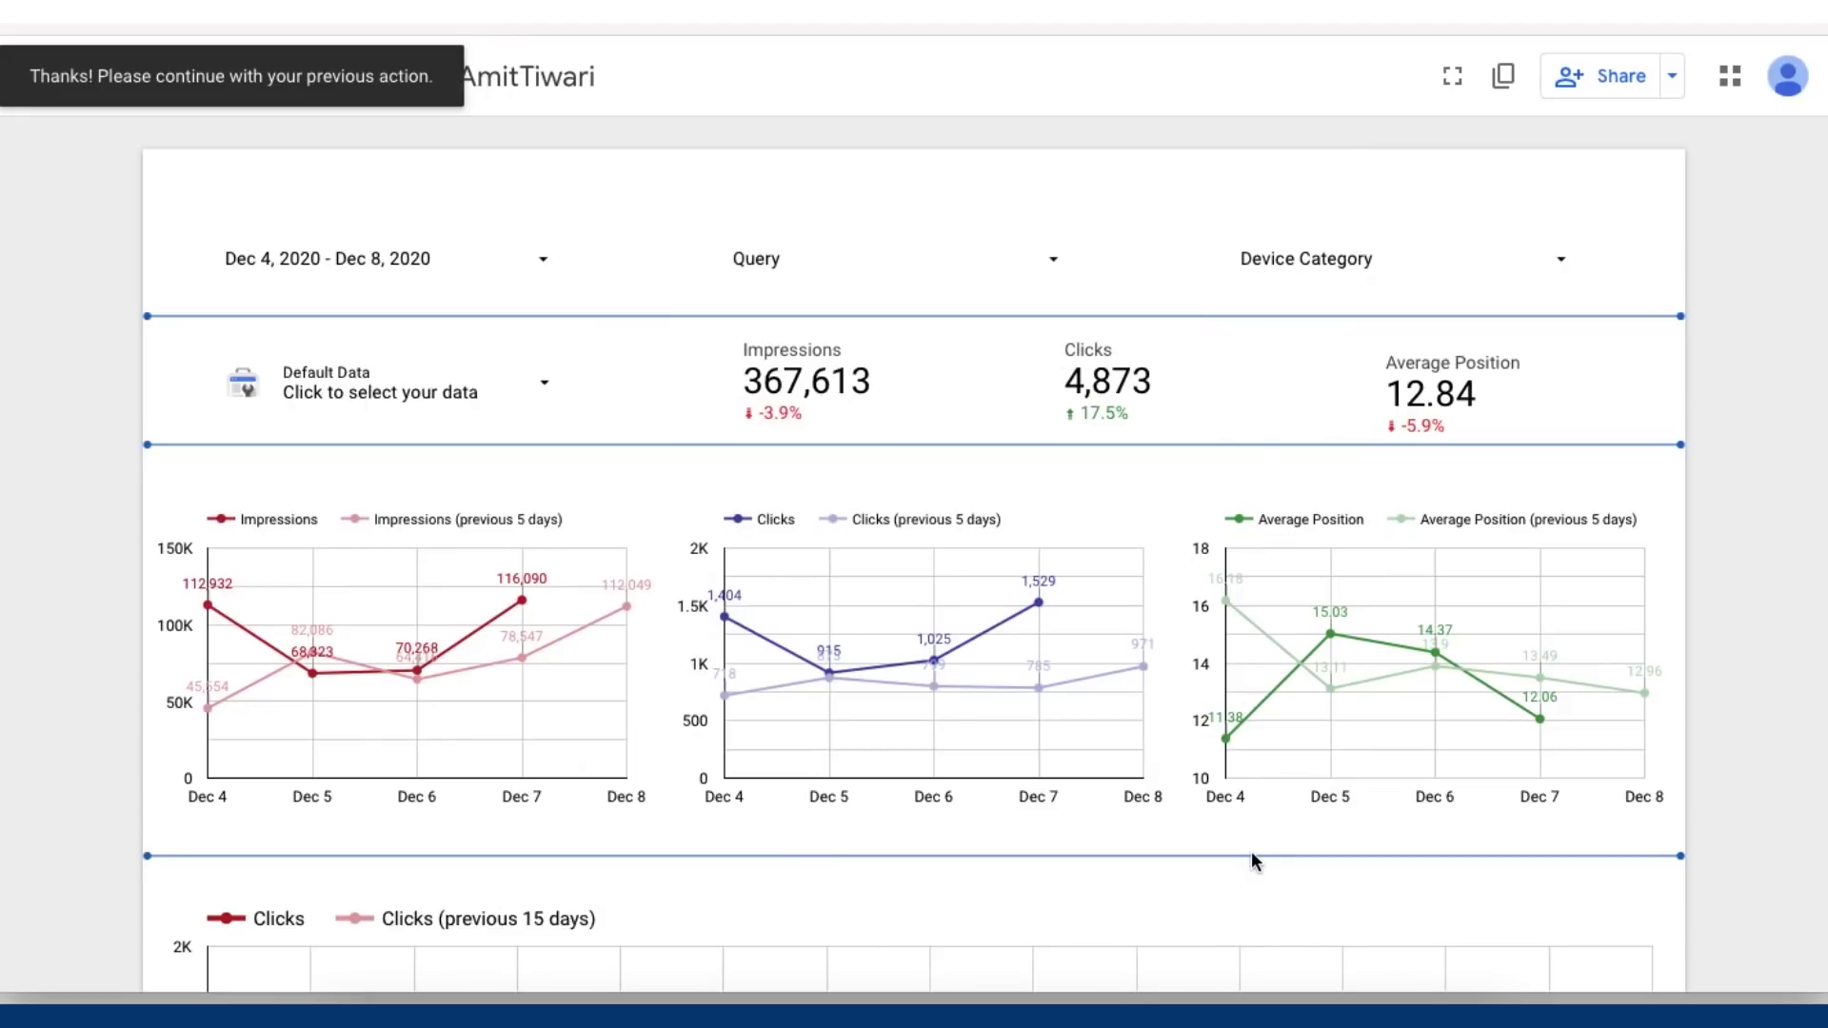
Step: Reopen the report copy and start a new data source for the Site data with the Search Console connector, authorizing its access
click(1507, 84)
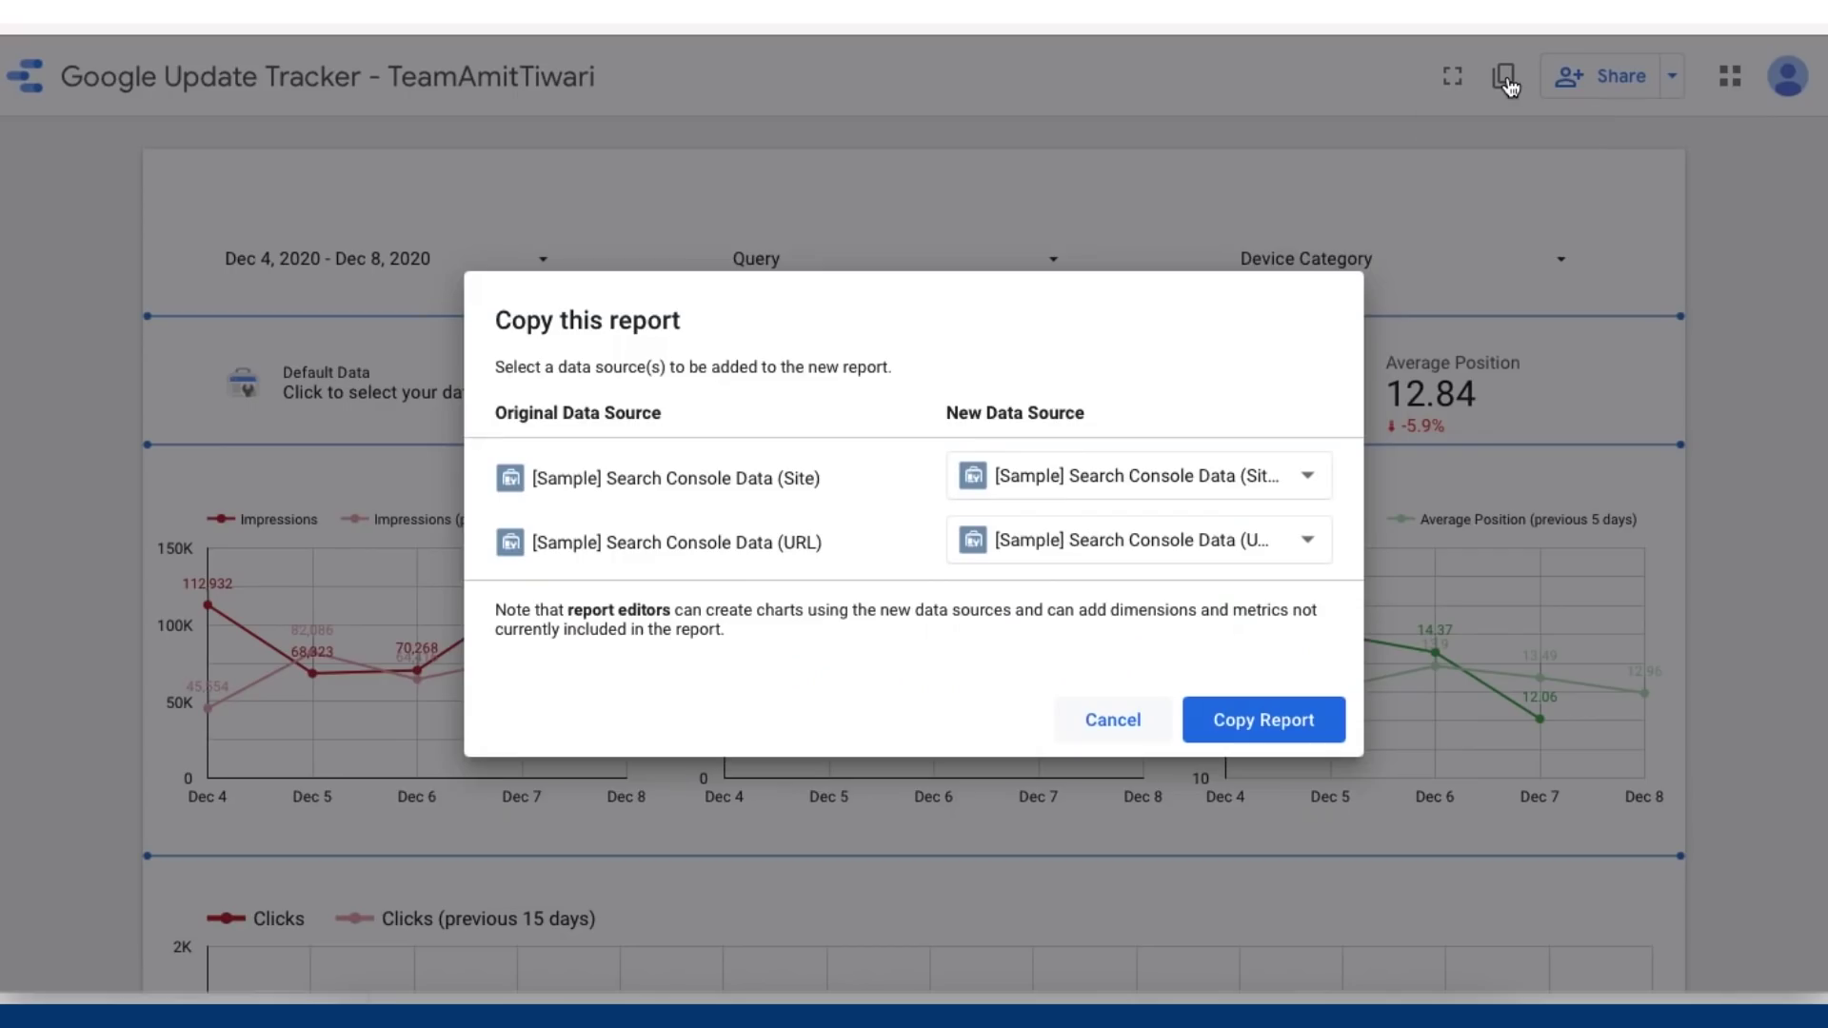
click(1170, 472)
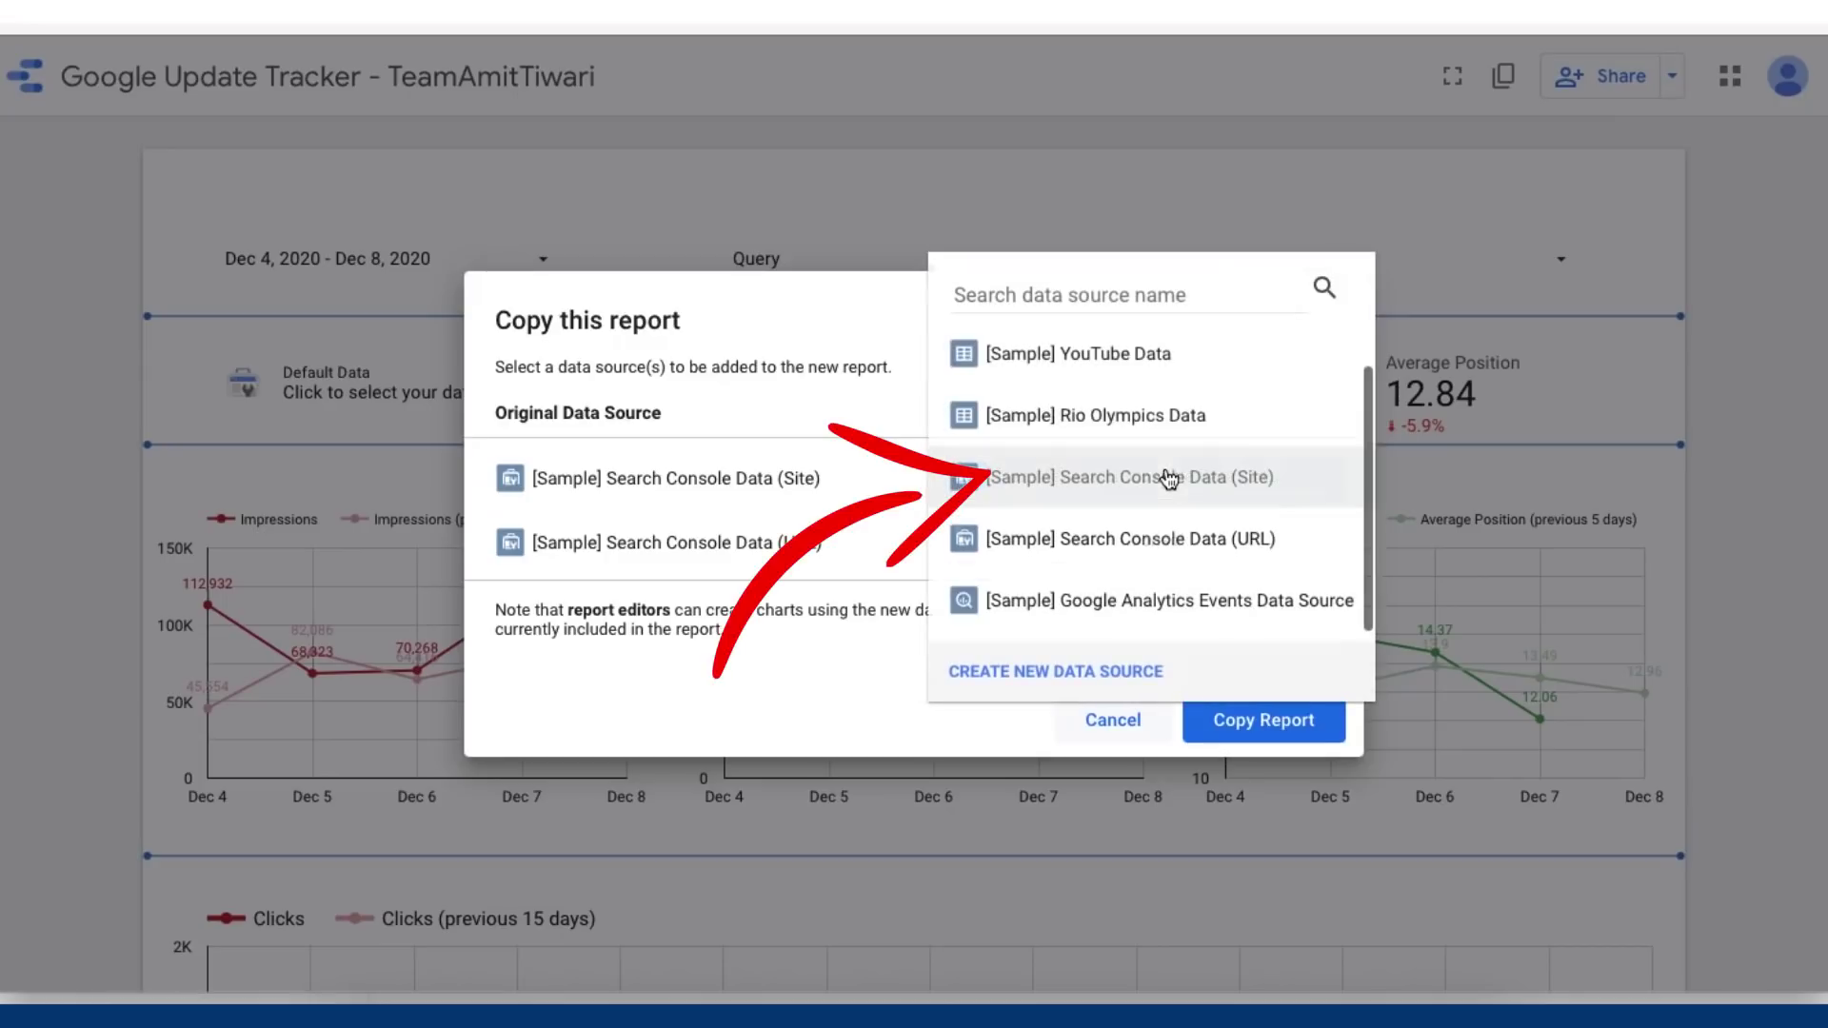
click(1045, 667)
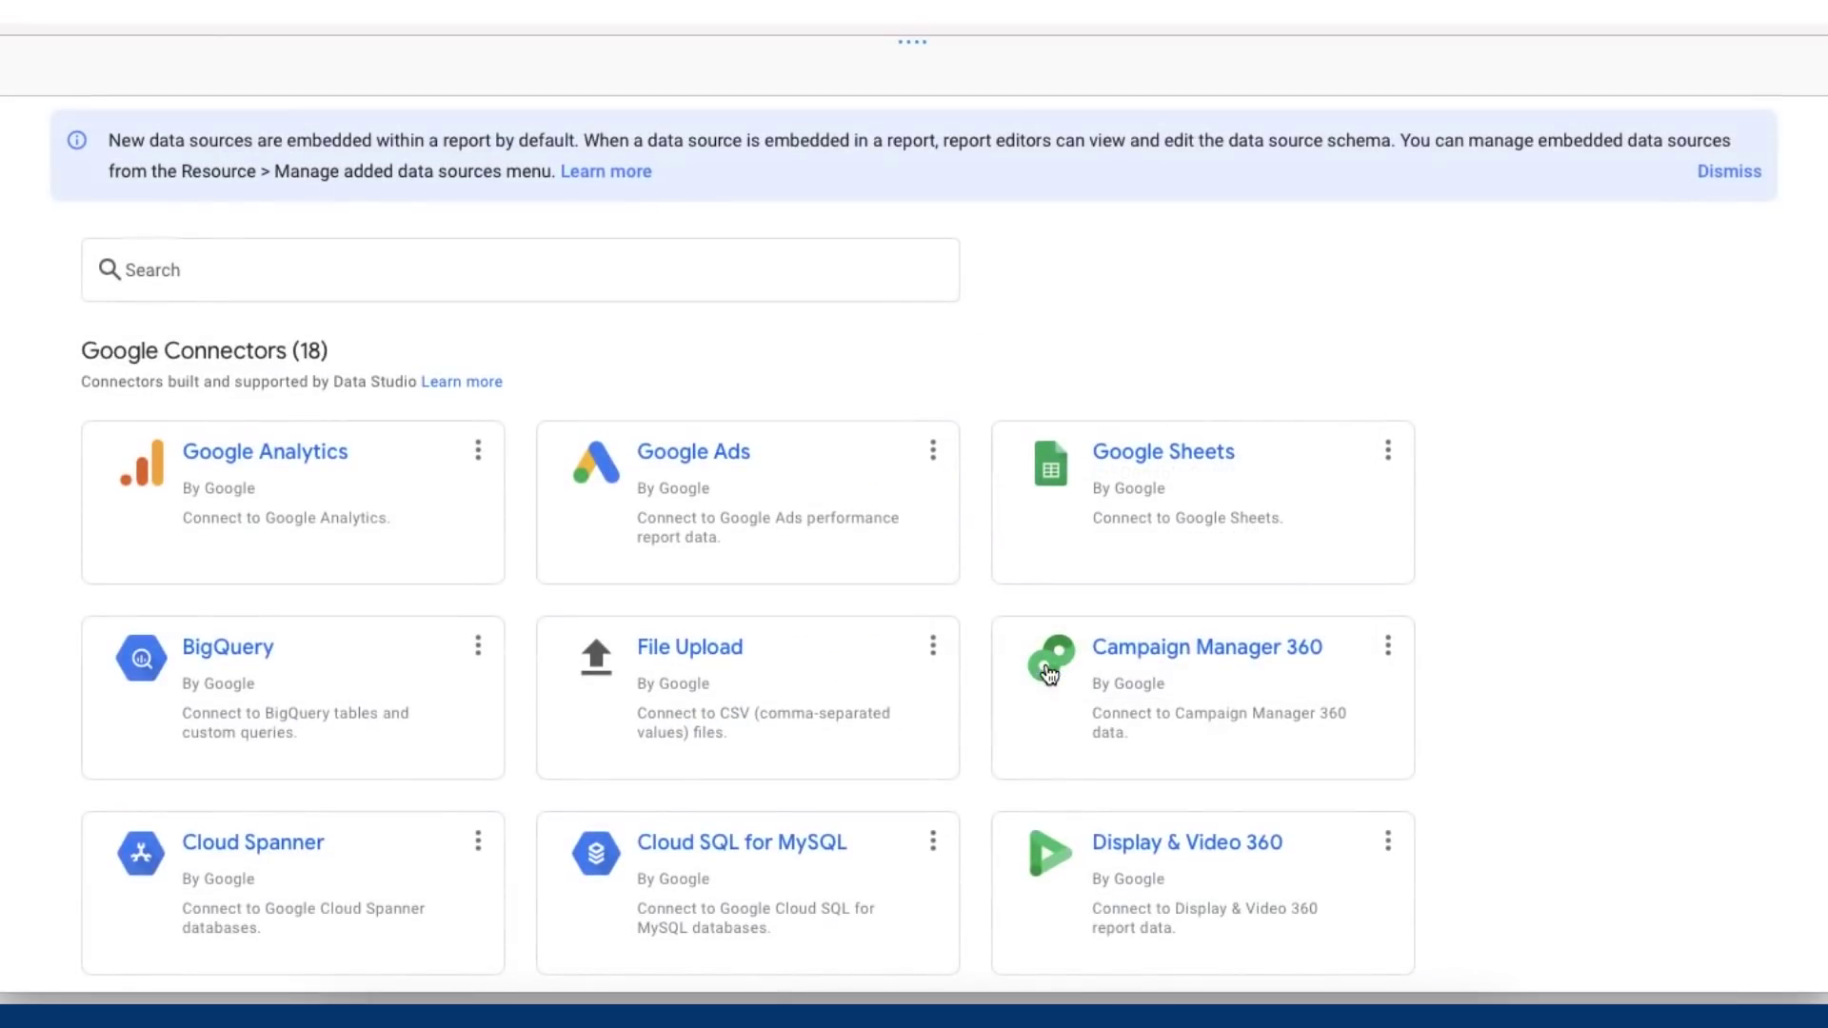
click(655, 267)
text(search )
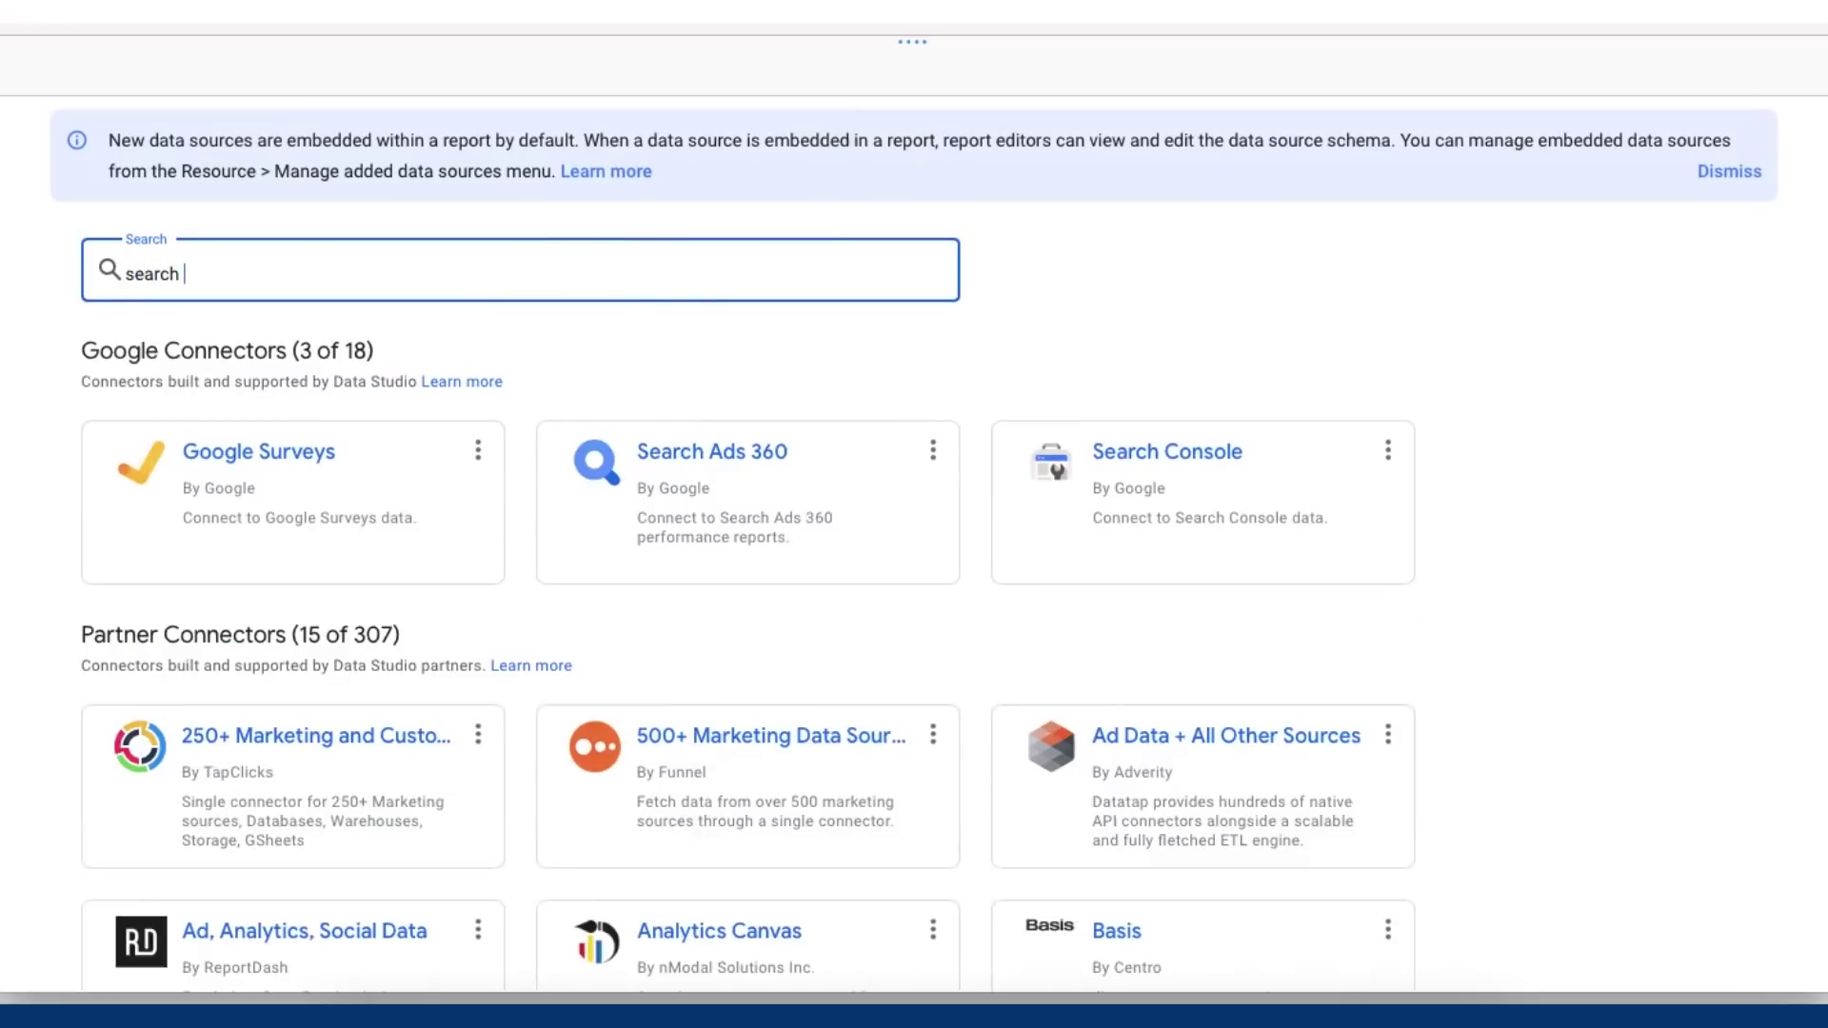
text(console)
click(237, 480)
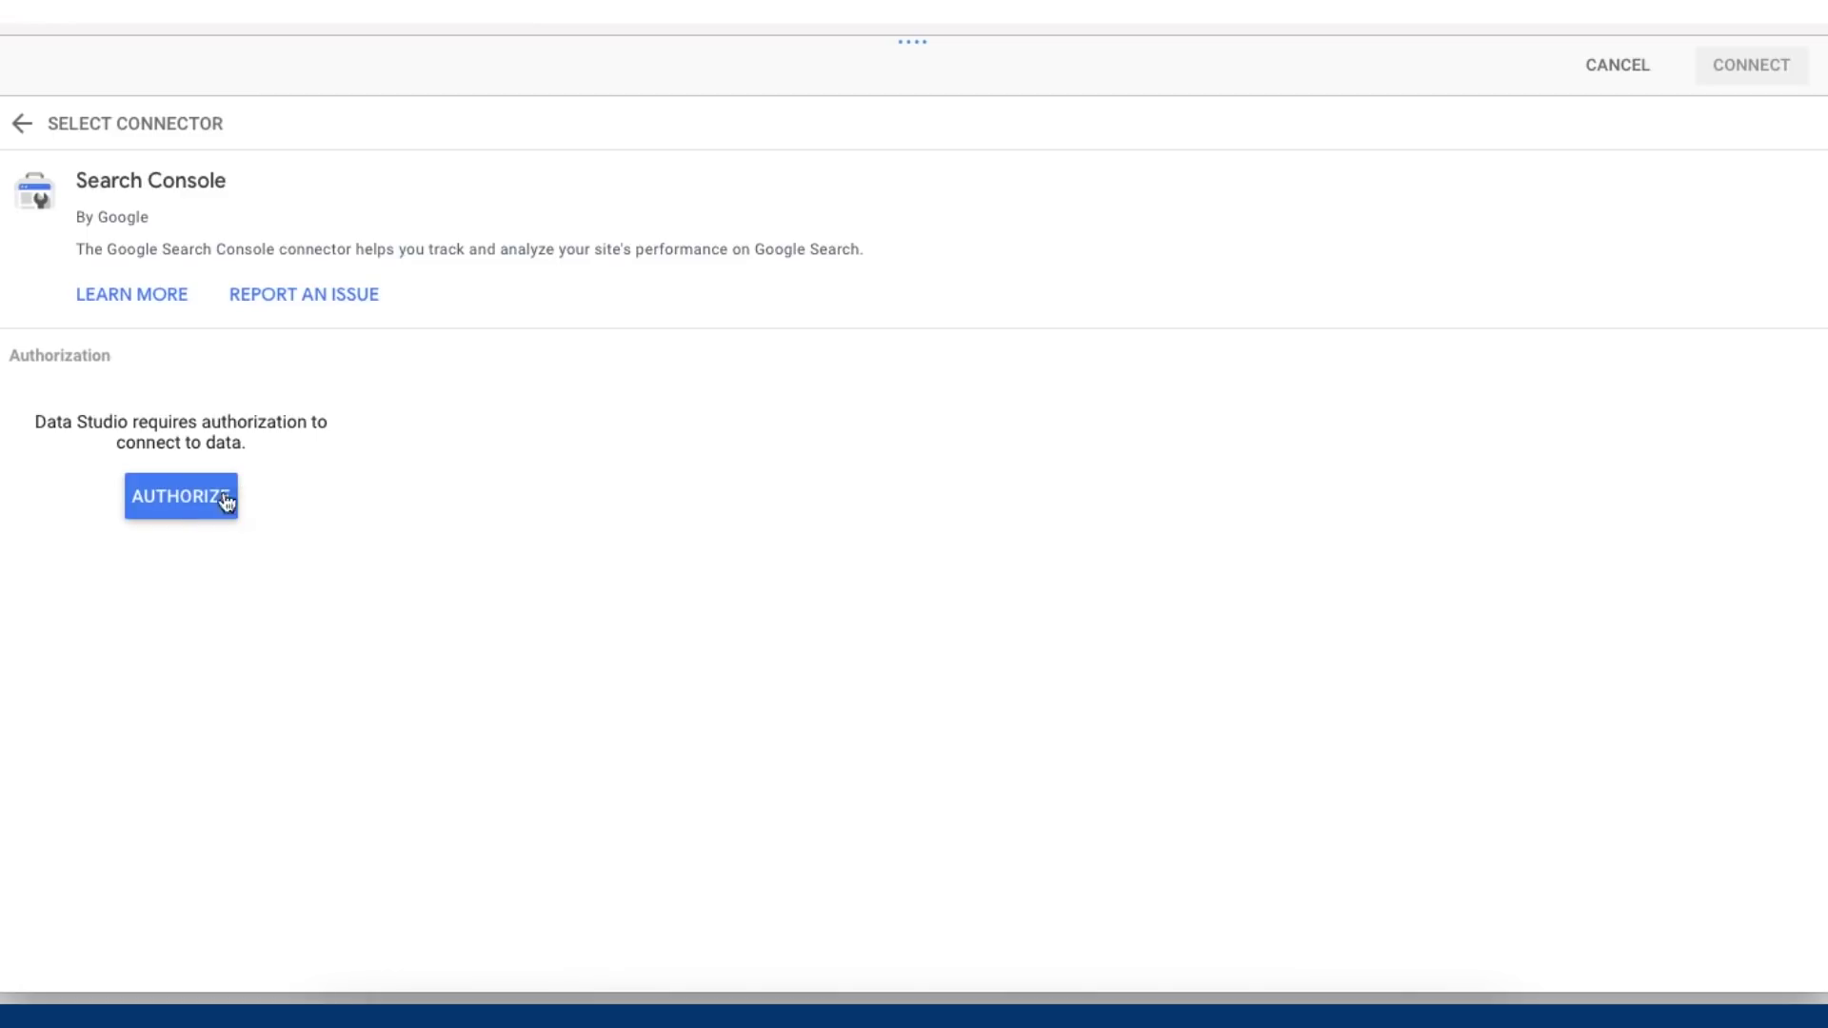
click(184, 514)
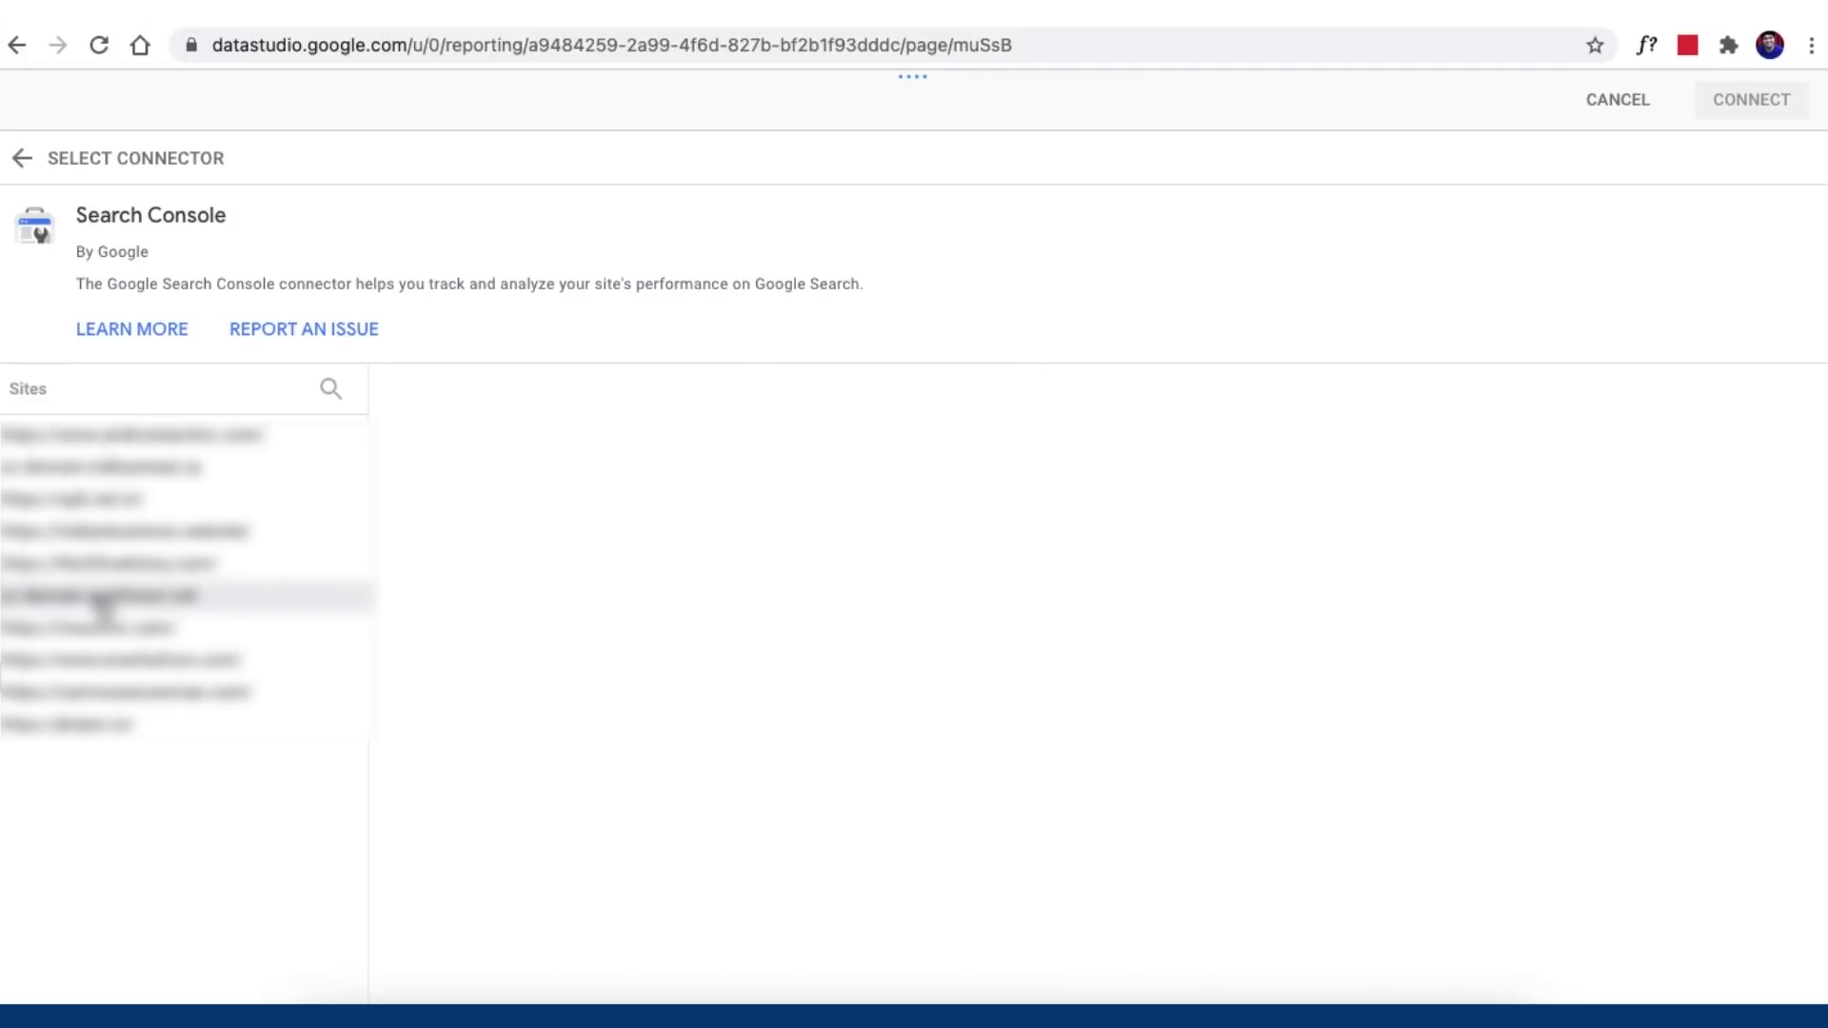
Step: Connect the website's Site Impression table with the web property parameter and add it as the new Site data source
click(102, 597)
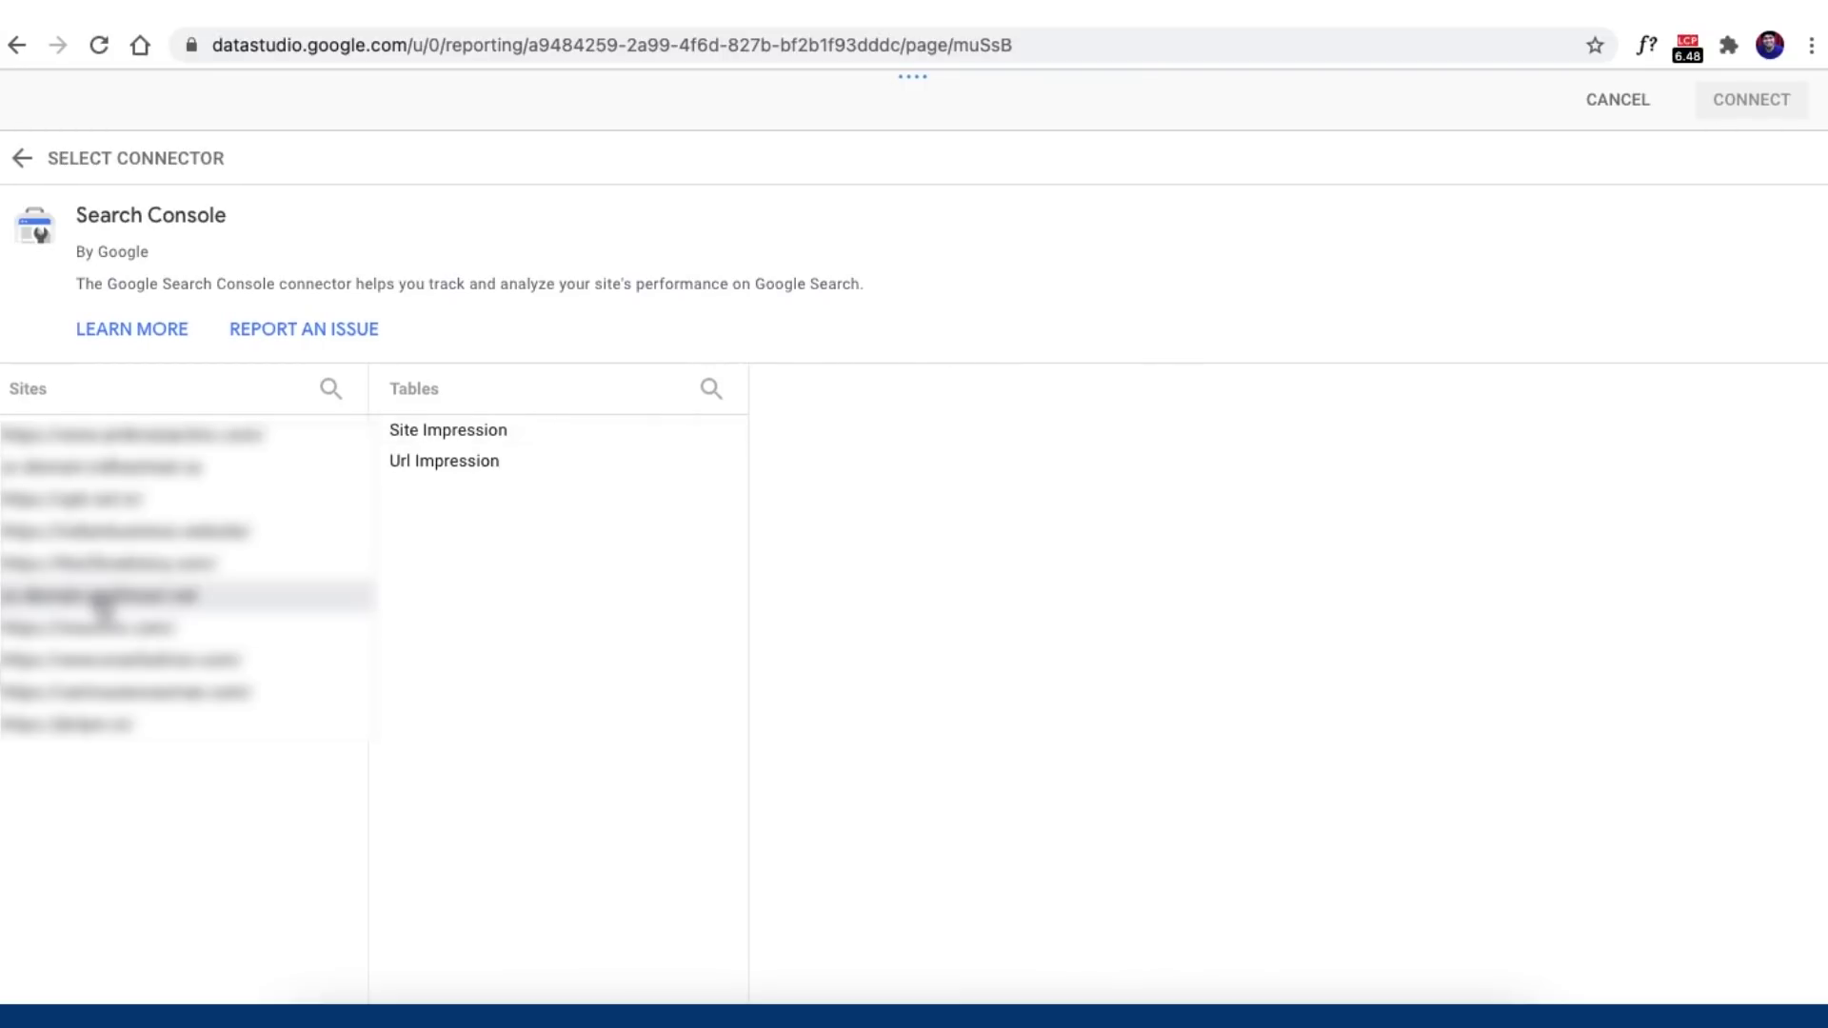
click(488, 445)
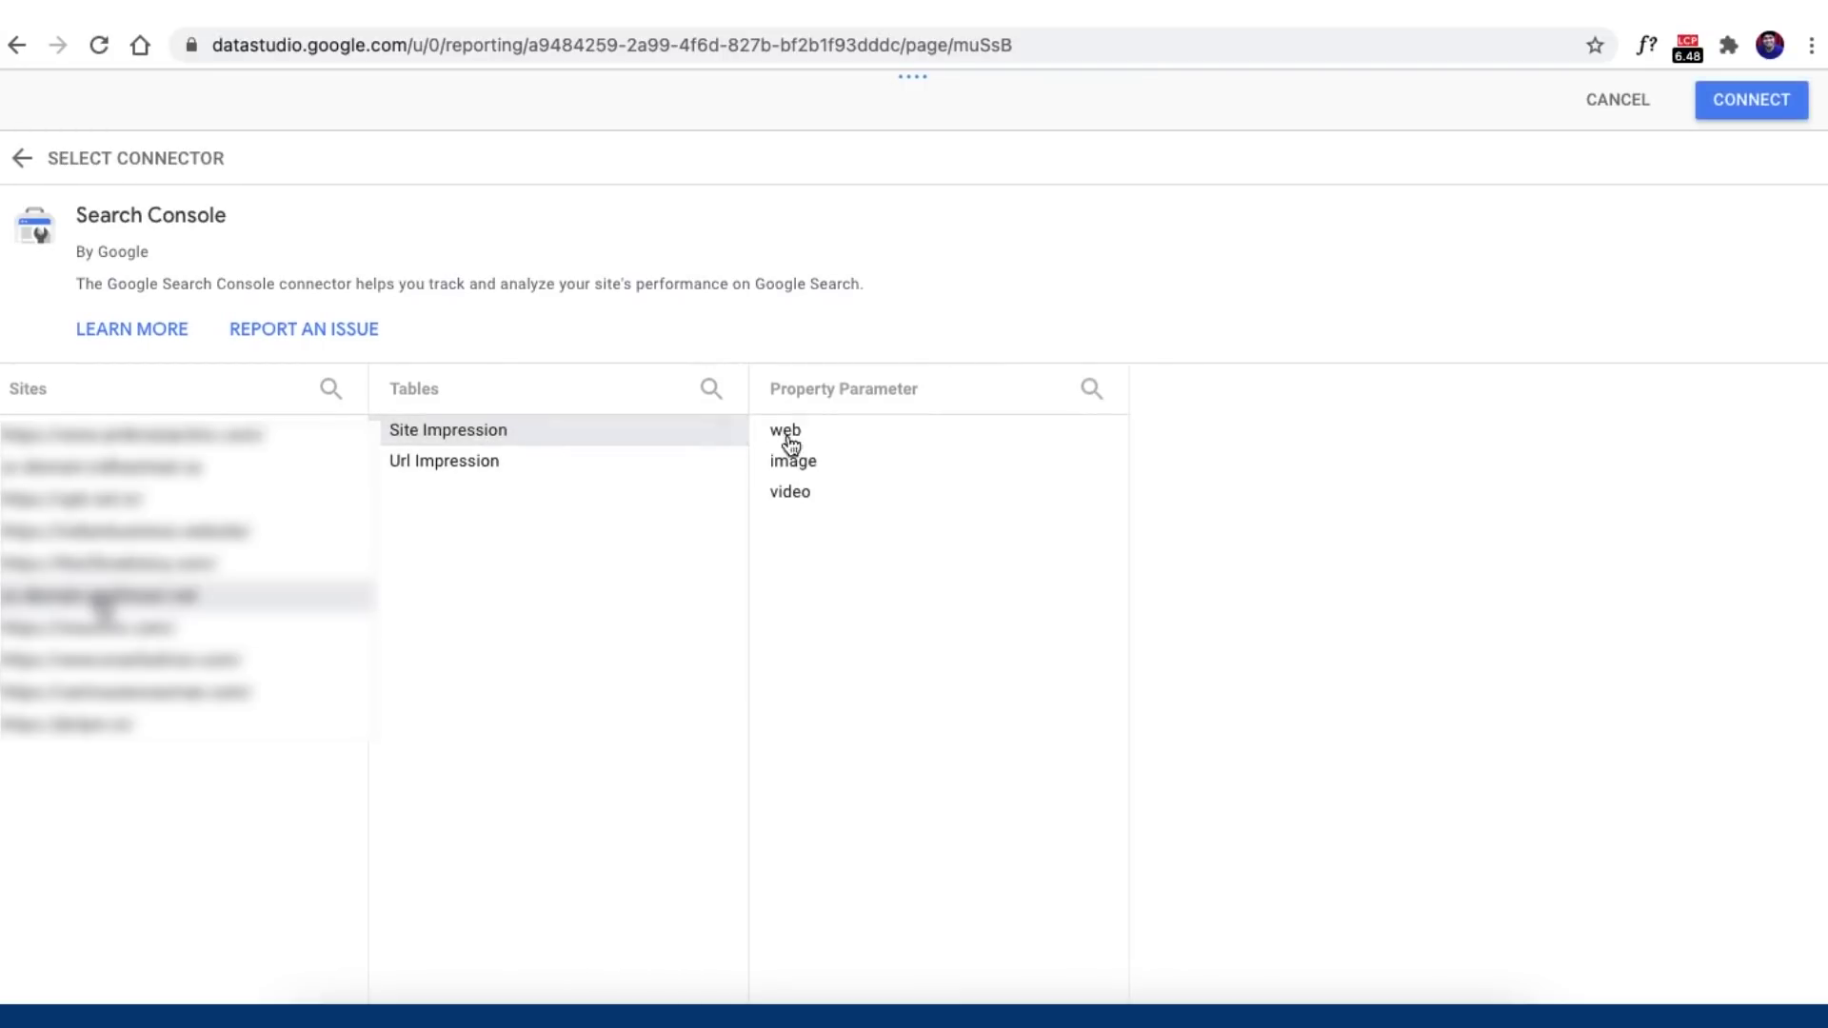
click(836, 443)
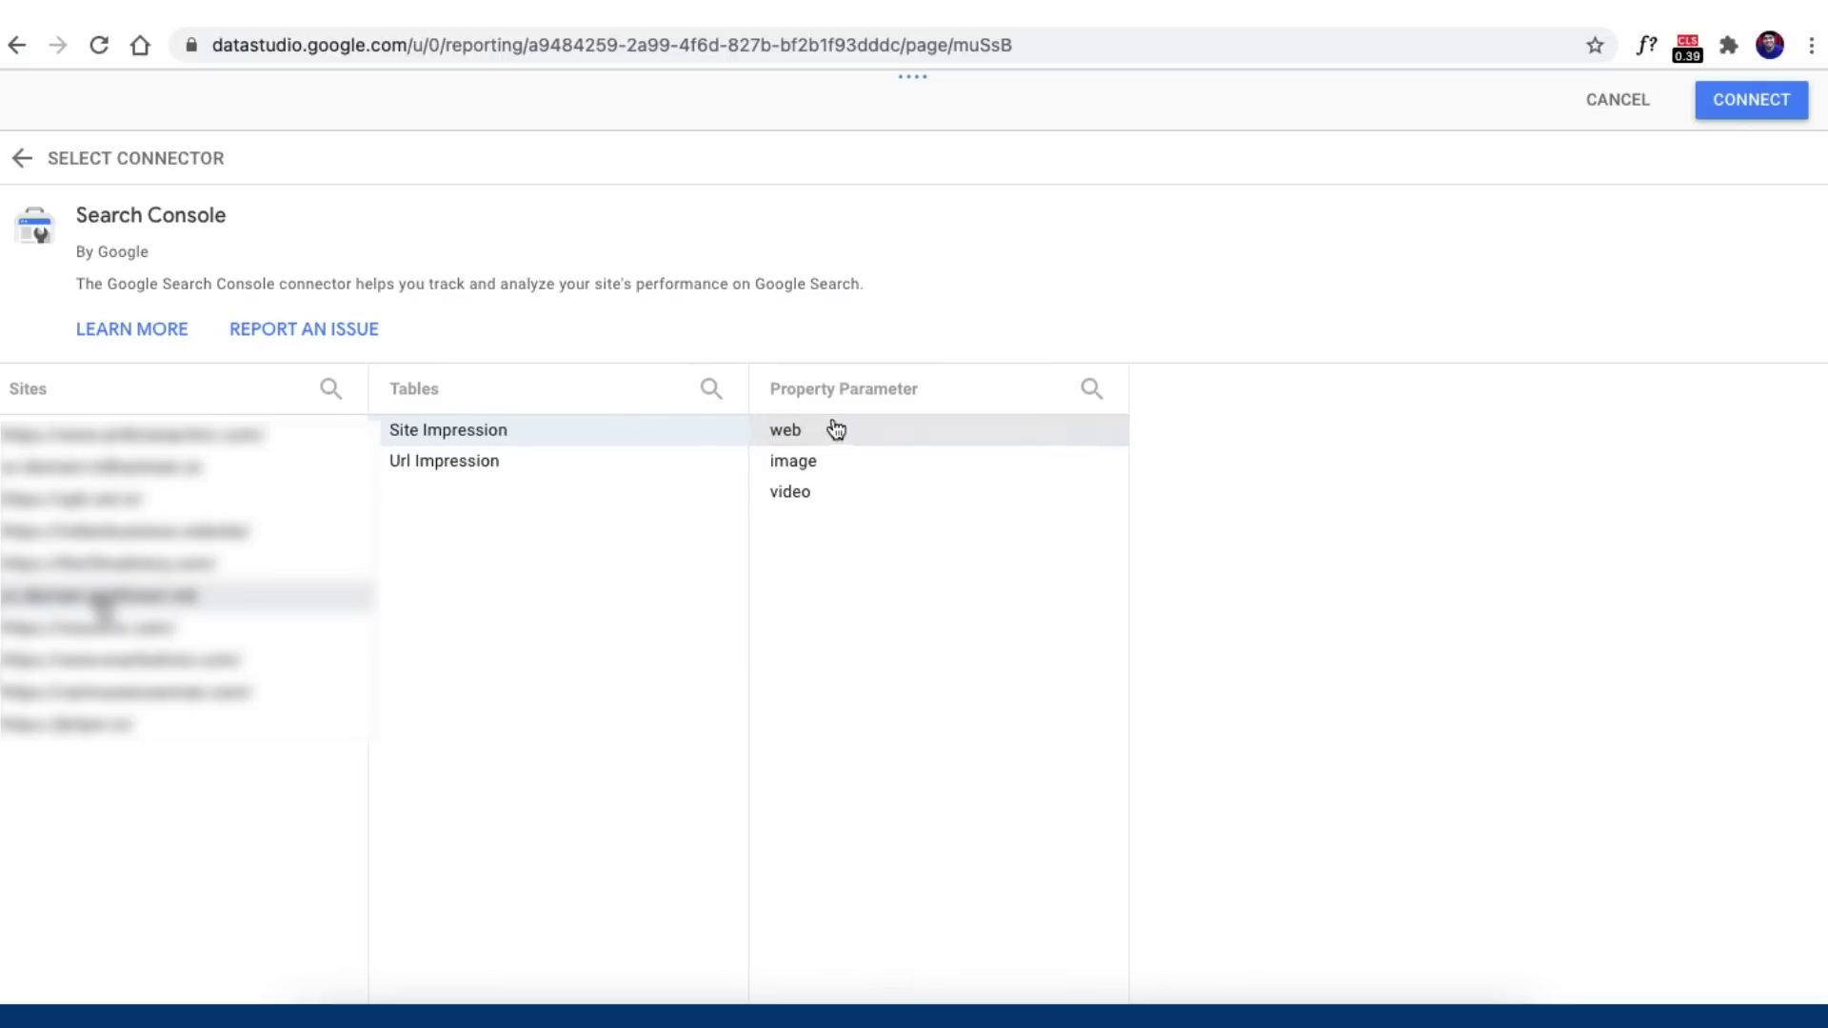
click(1752, 110)
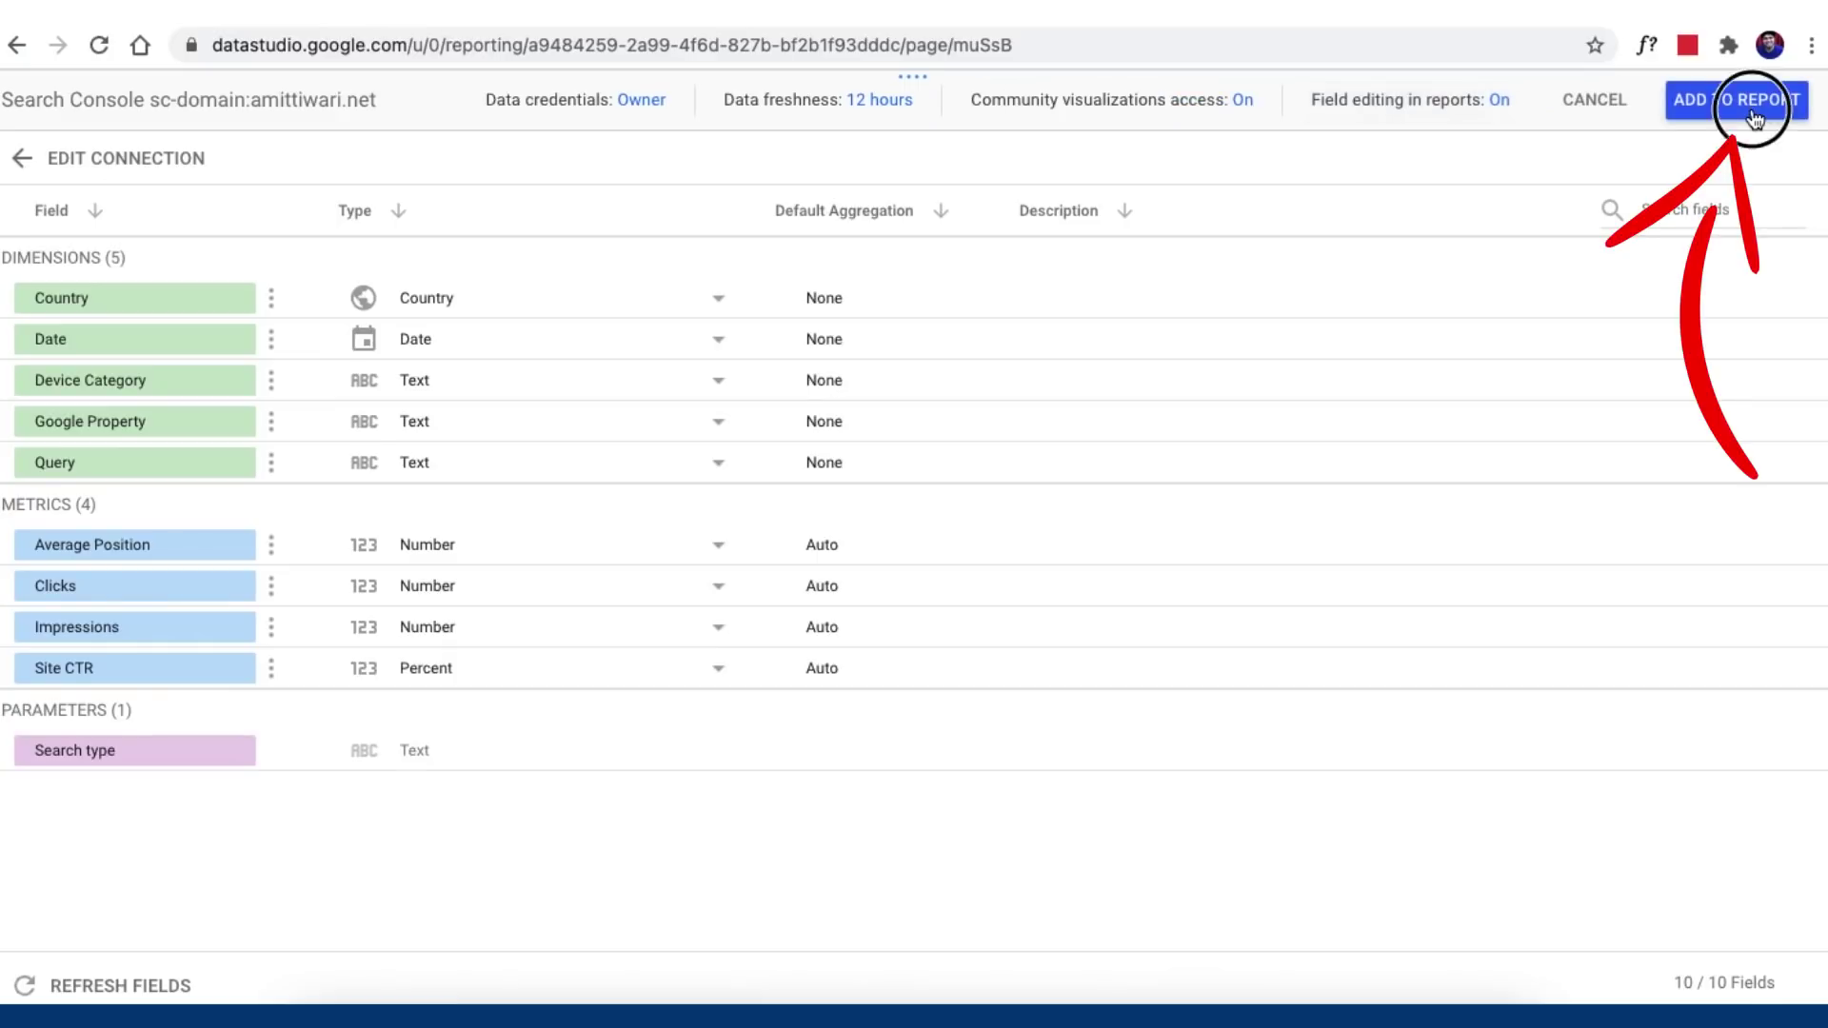
click(1751, 107)
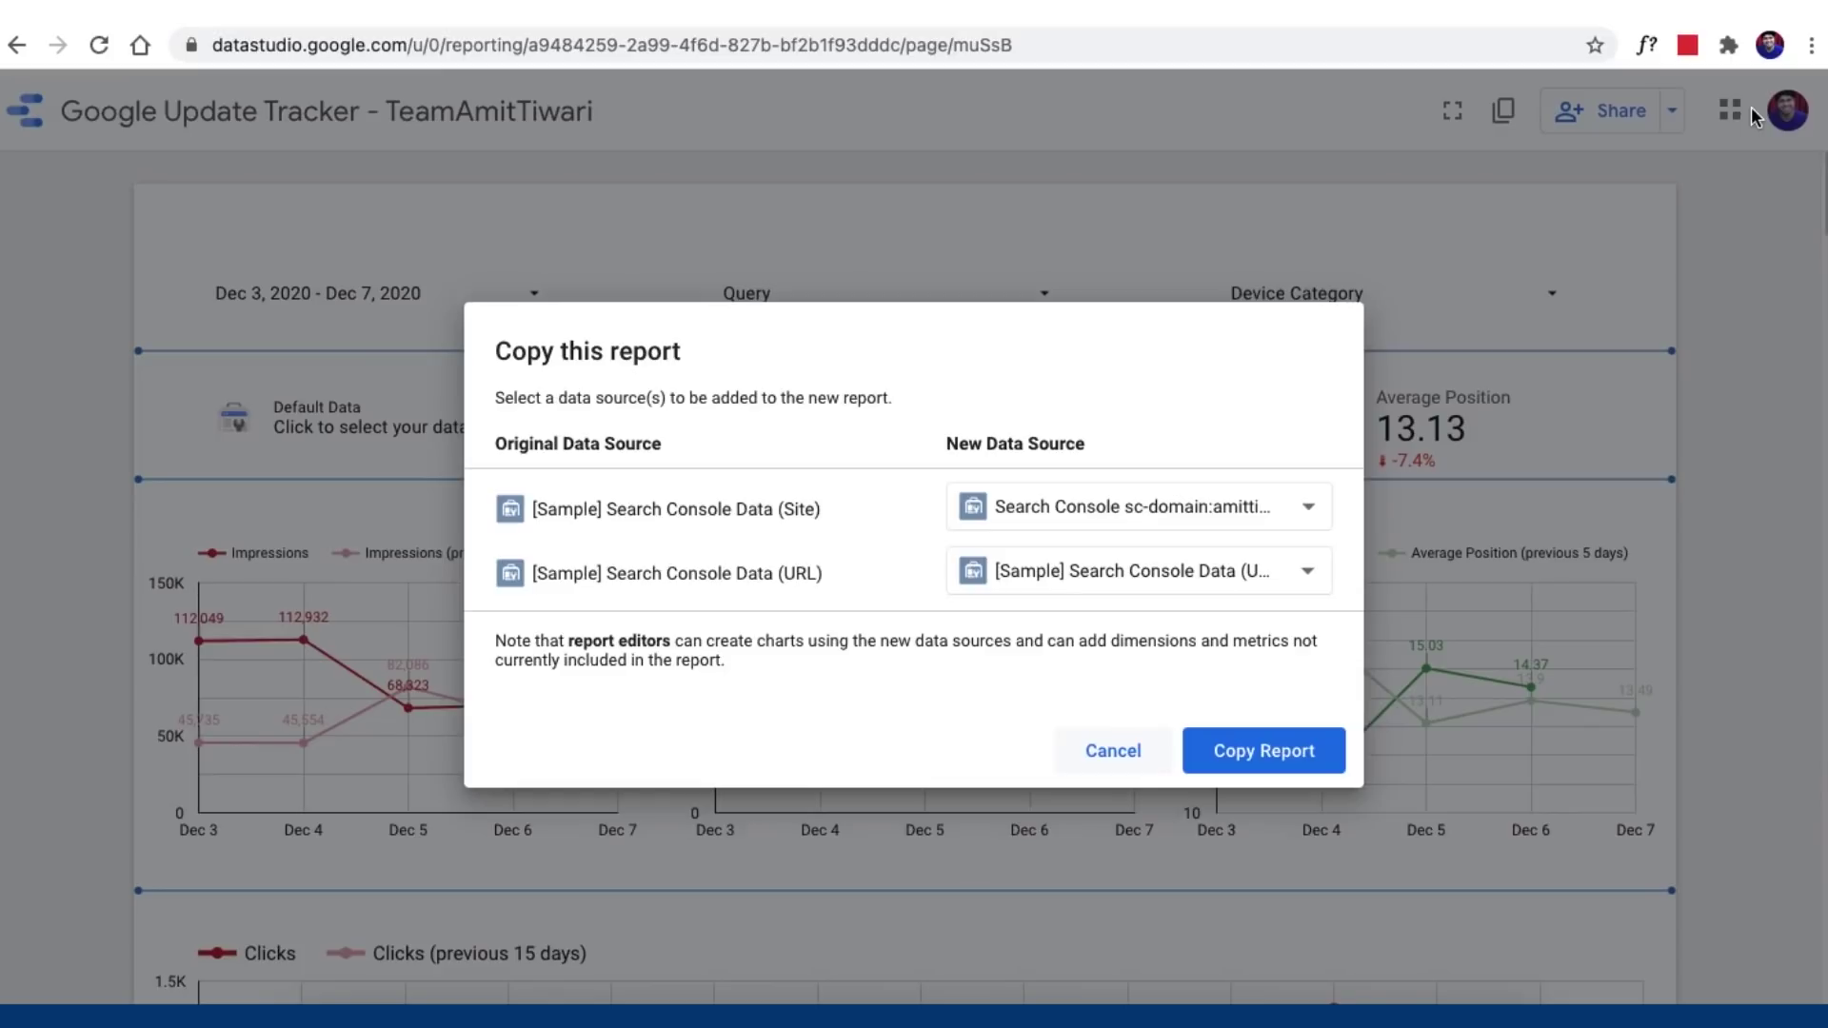
Step: Start a new data source to replace the URL sample data, using the Search Console connector by Google
click(1250, 573)
click(1148, 763)
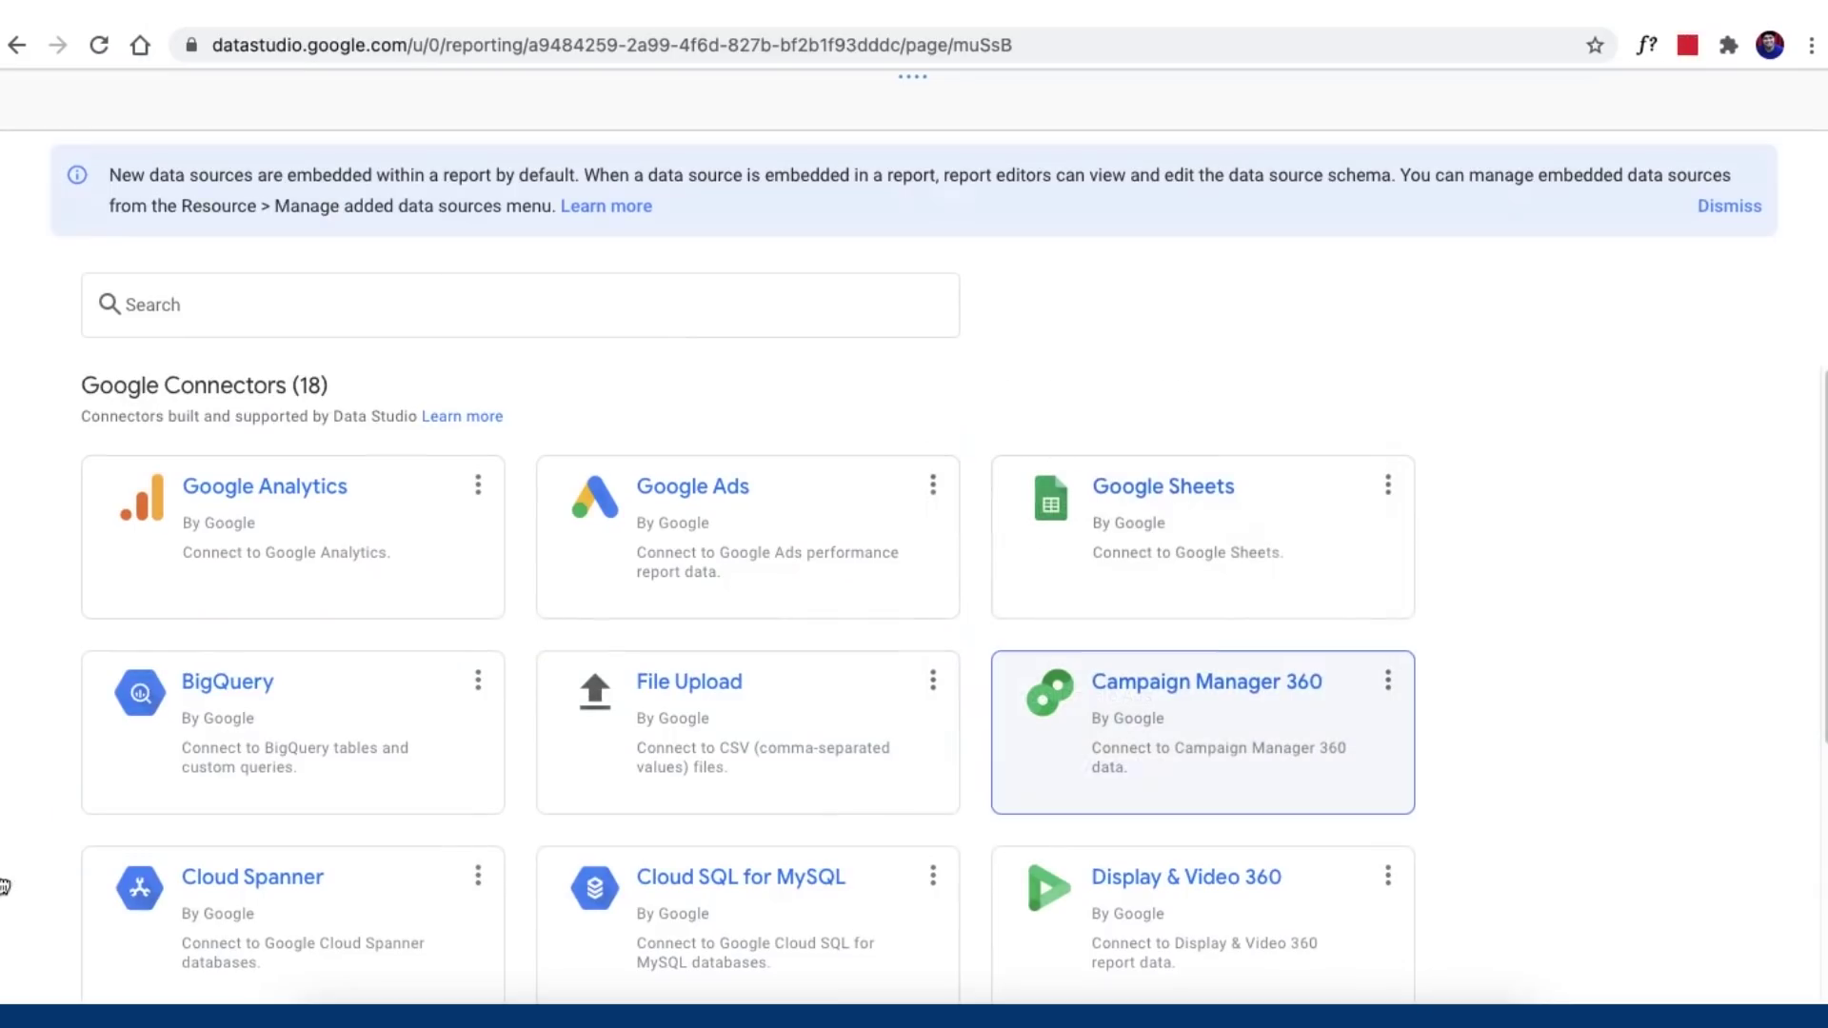
click(174, 302)
text(se)
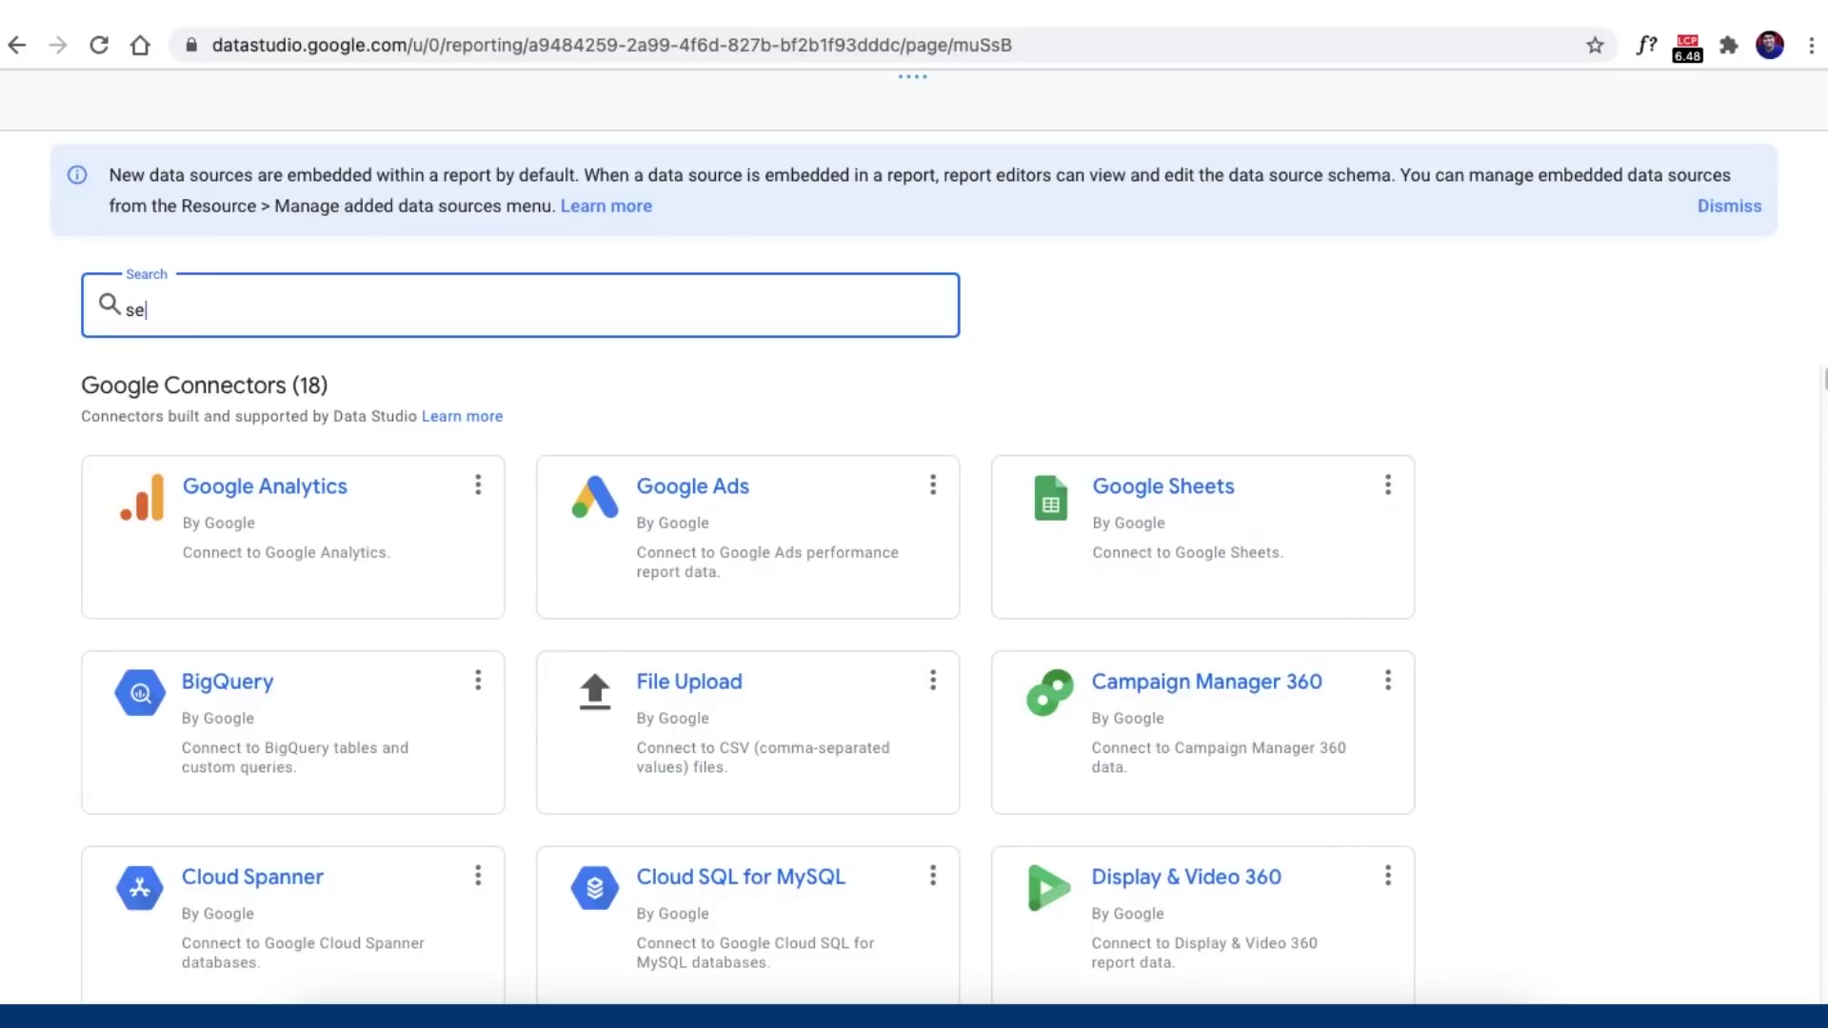
text(arch console)
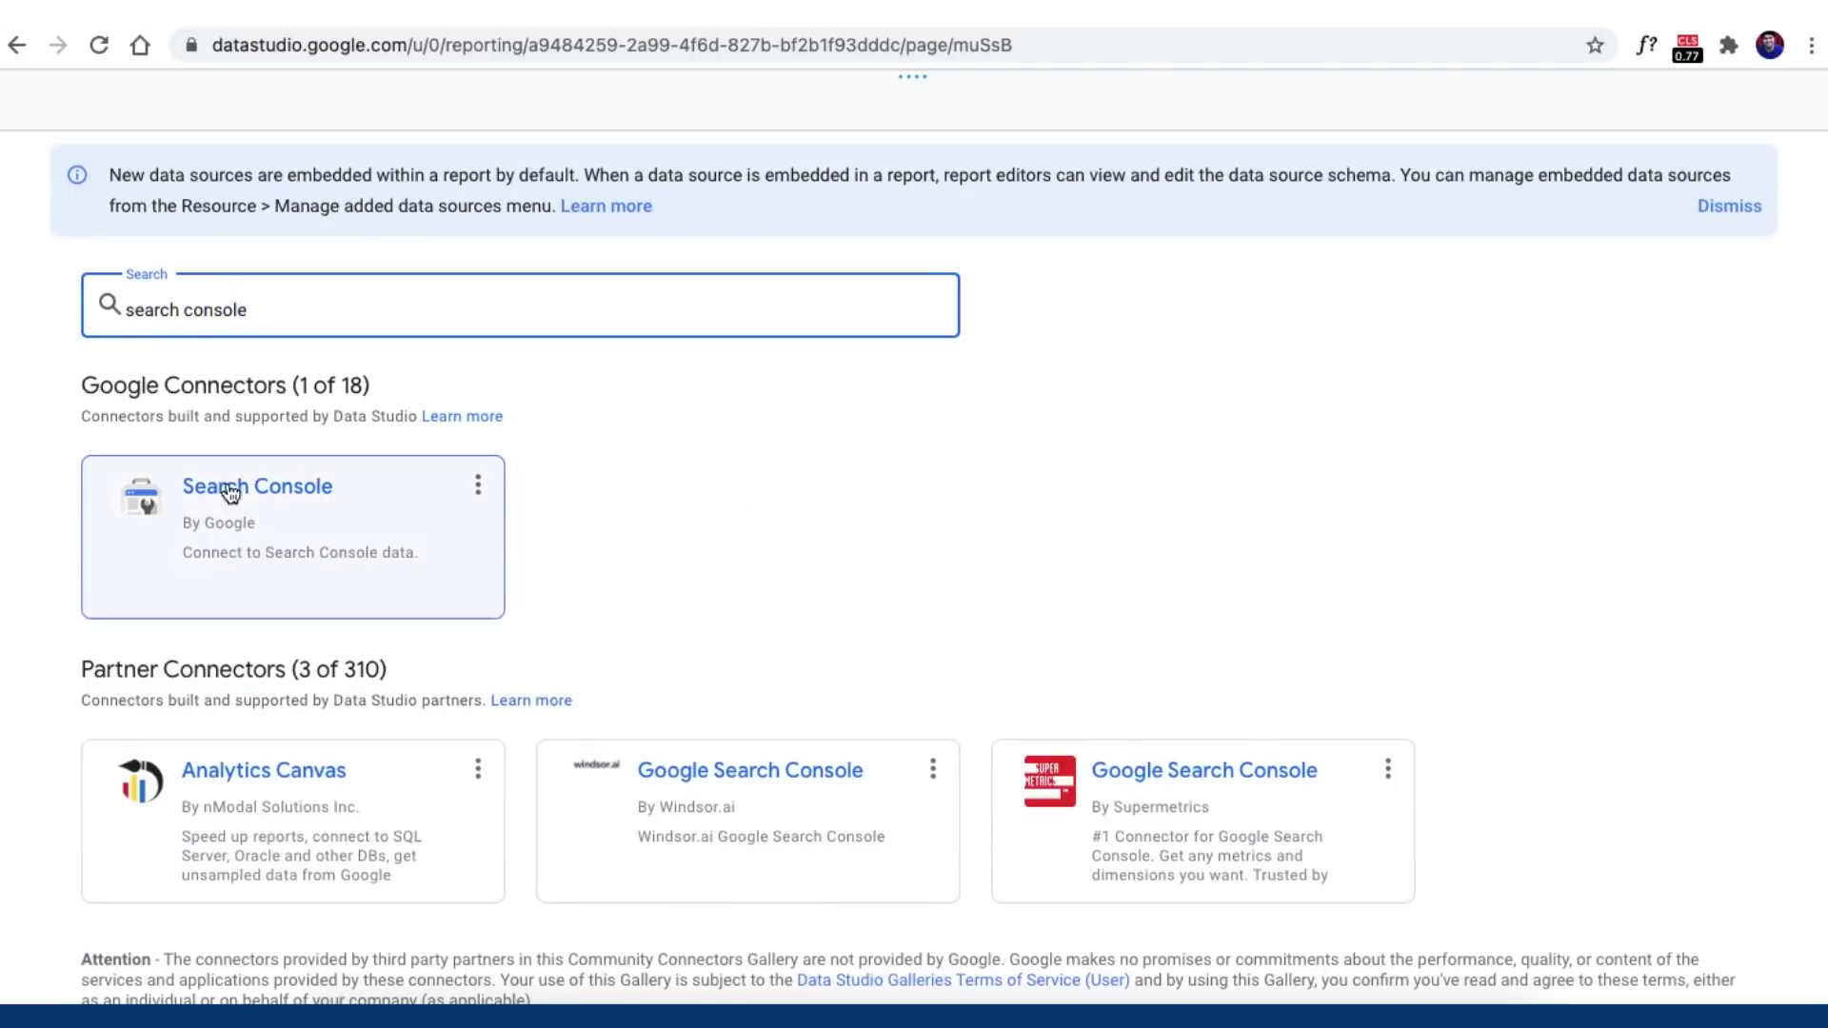
click(235, 529)
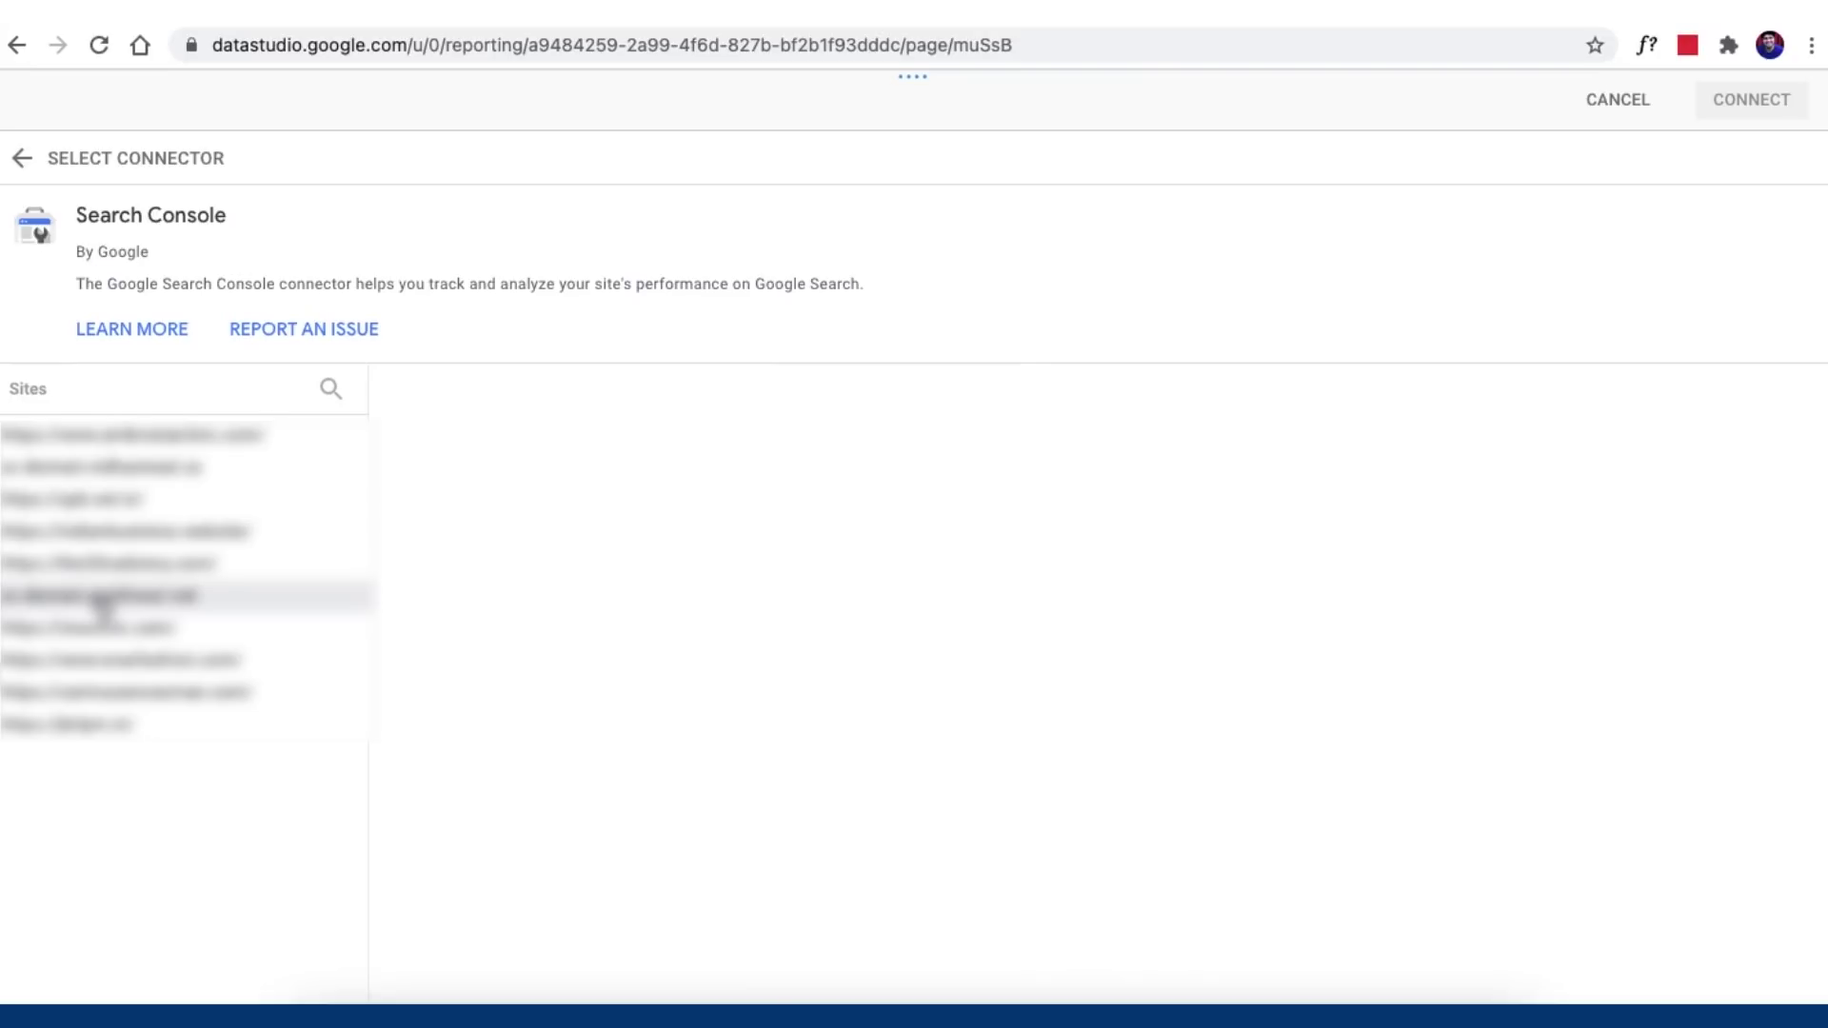
Step: Connect the website's Url Impression table with the web property parameter and add it as the new URL data source
click(472, 465)
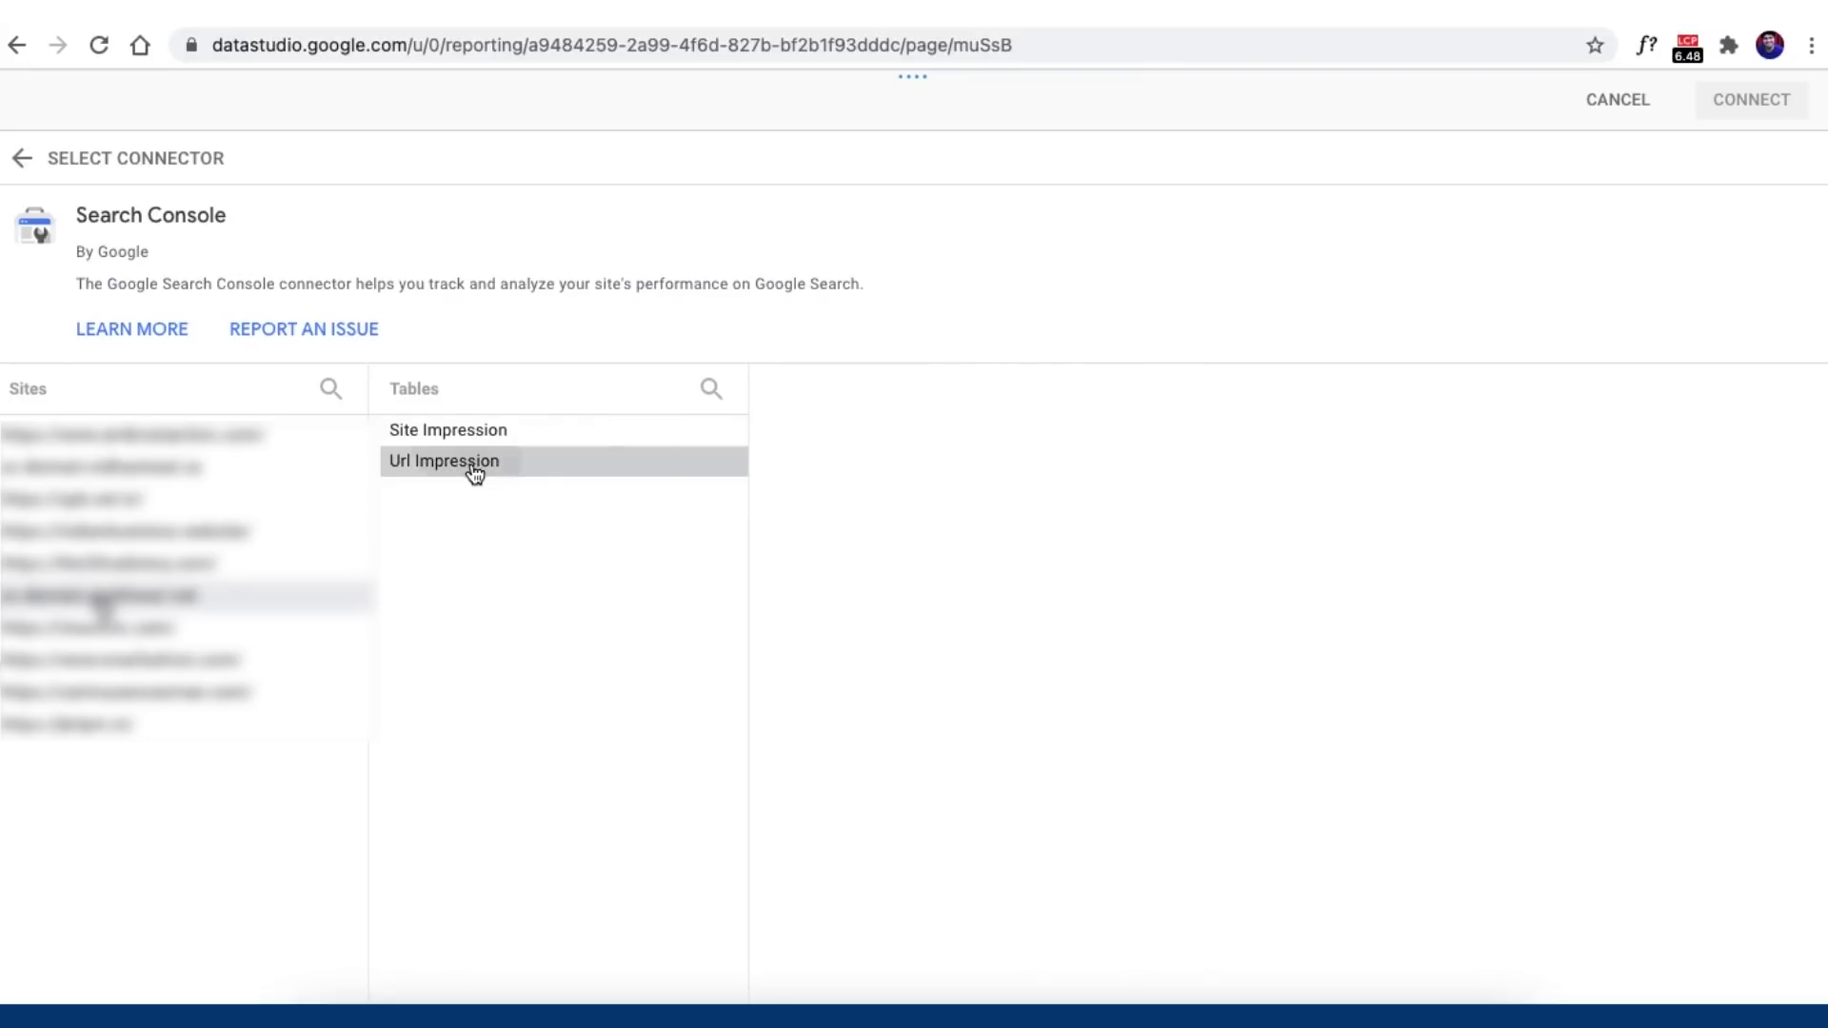
click(785, 434)
click(1761, 116)
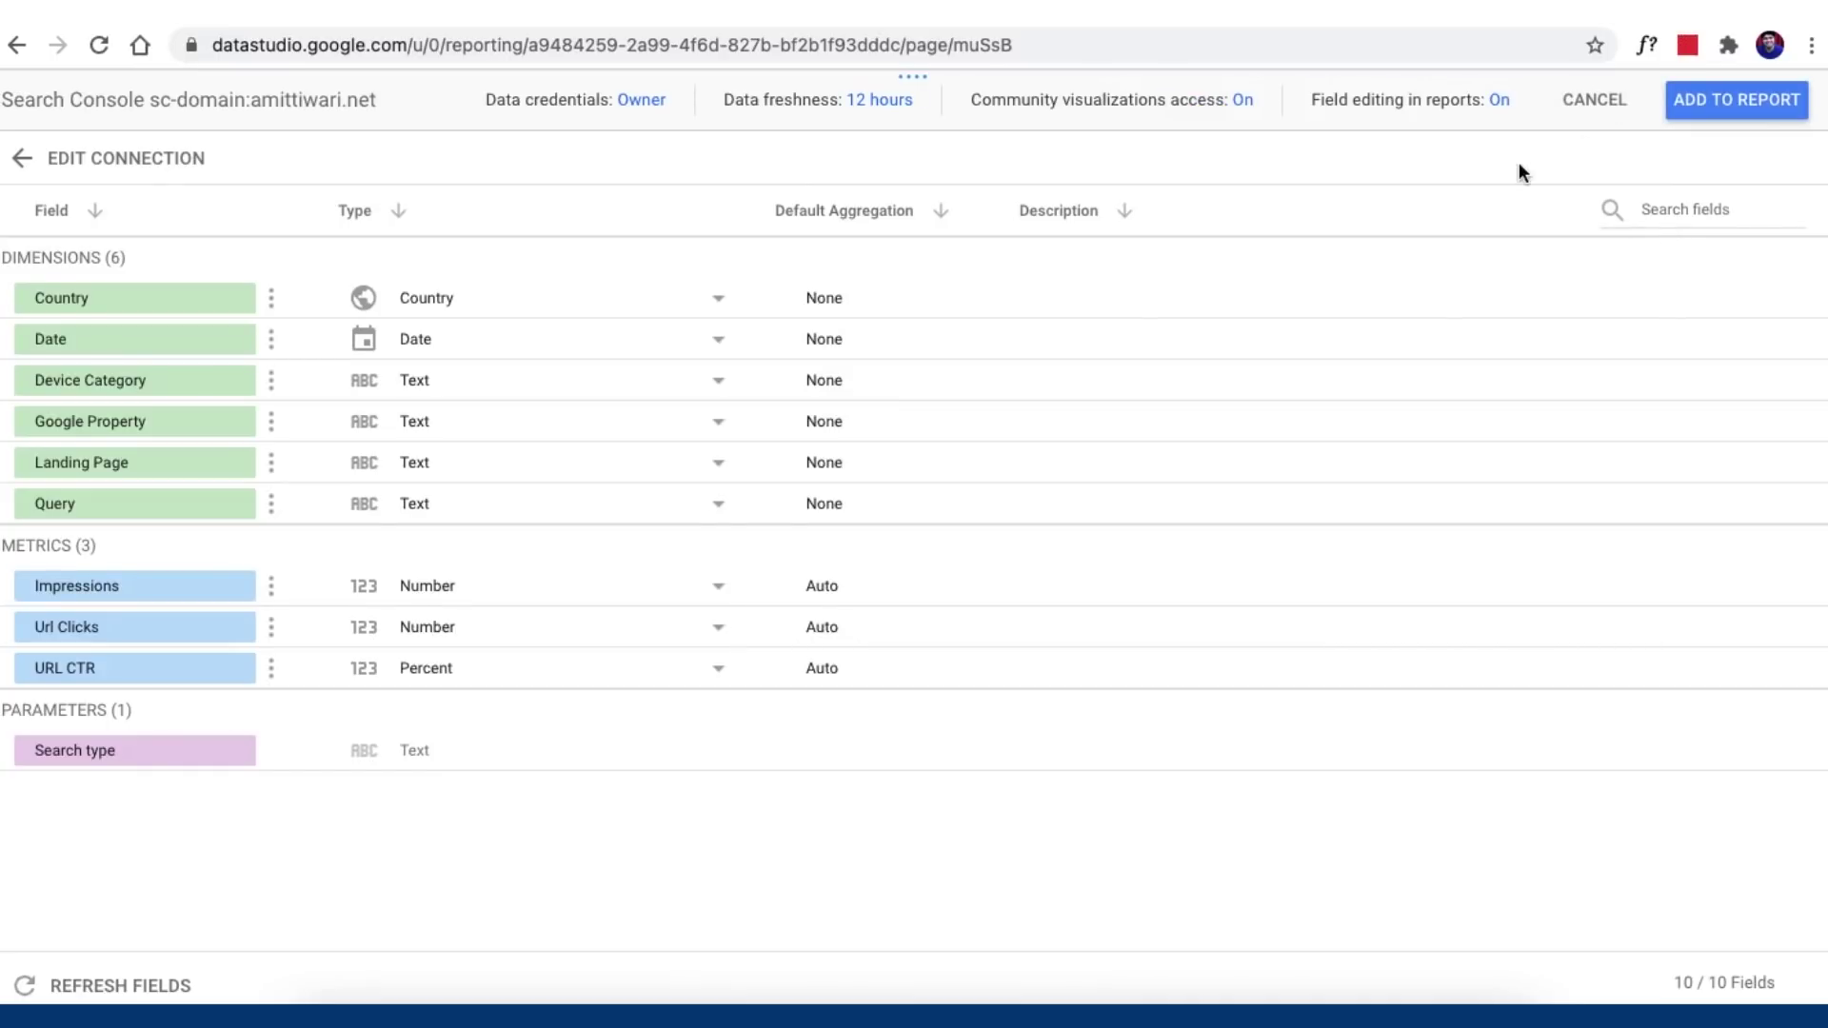
click(1741, 96)
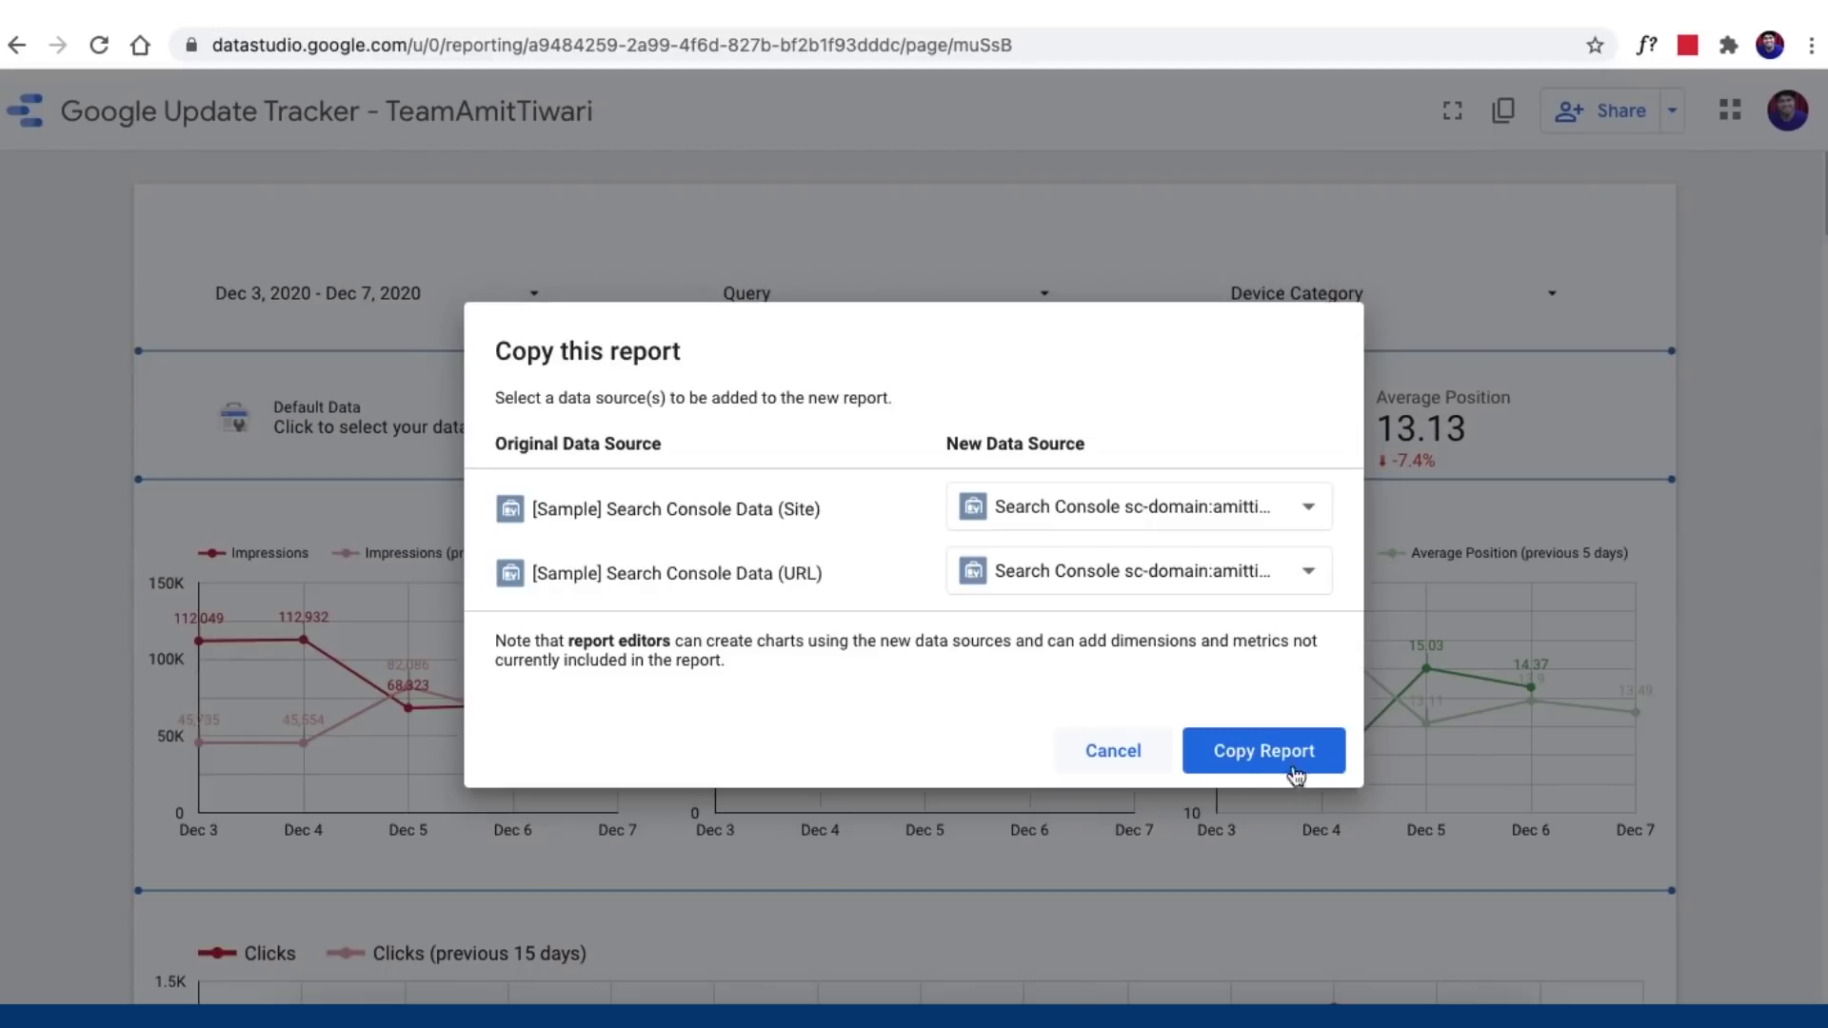
Step: Create the report copy with the new data sources and rename it My Google Update Tracker
click(1244, 759)
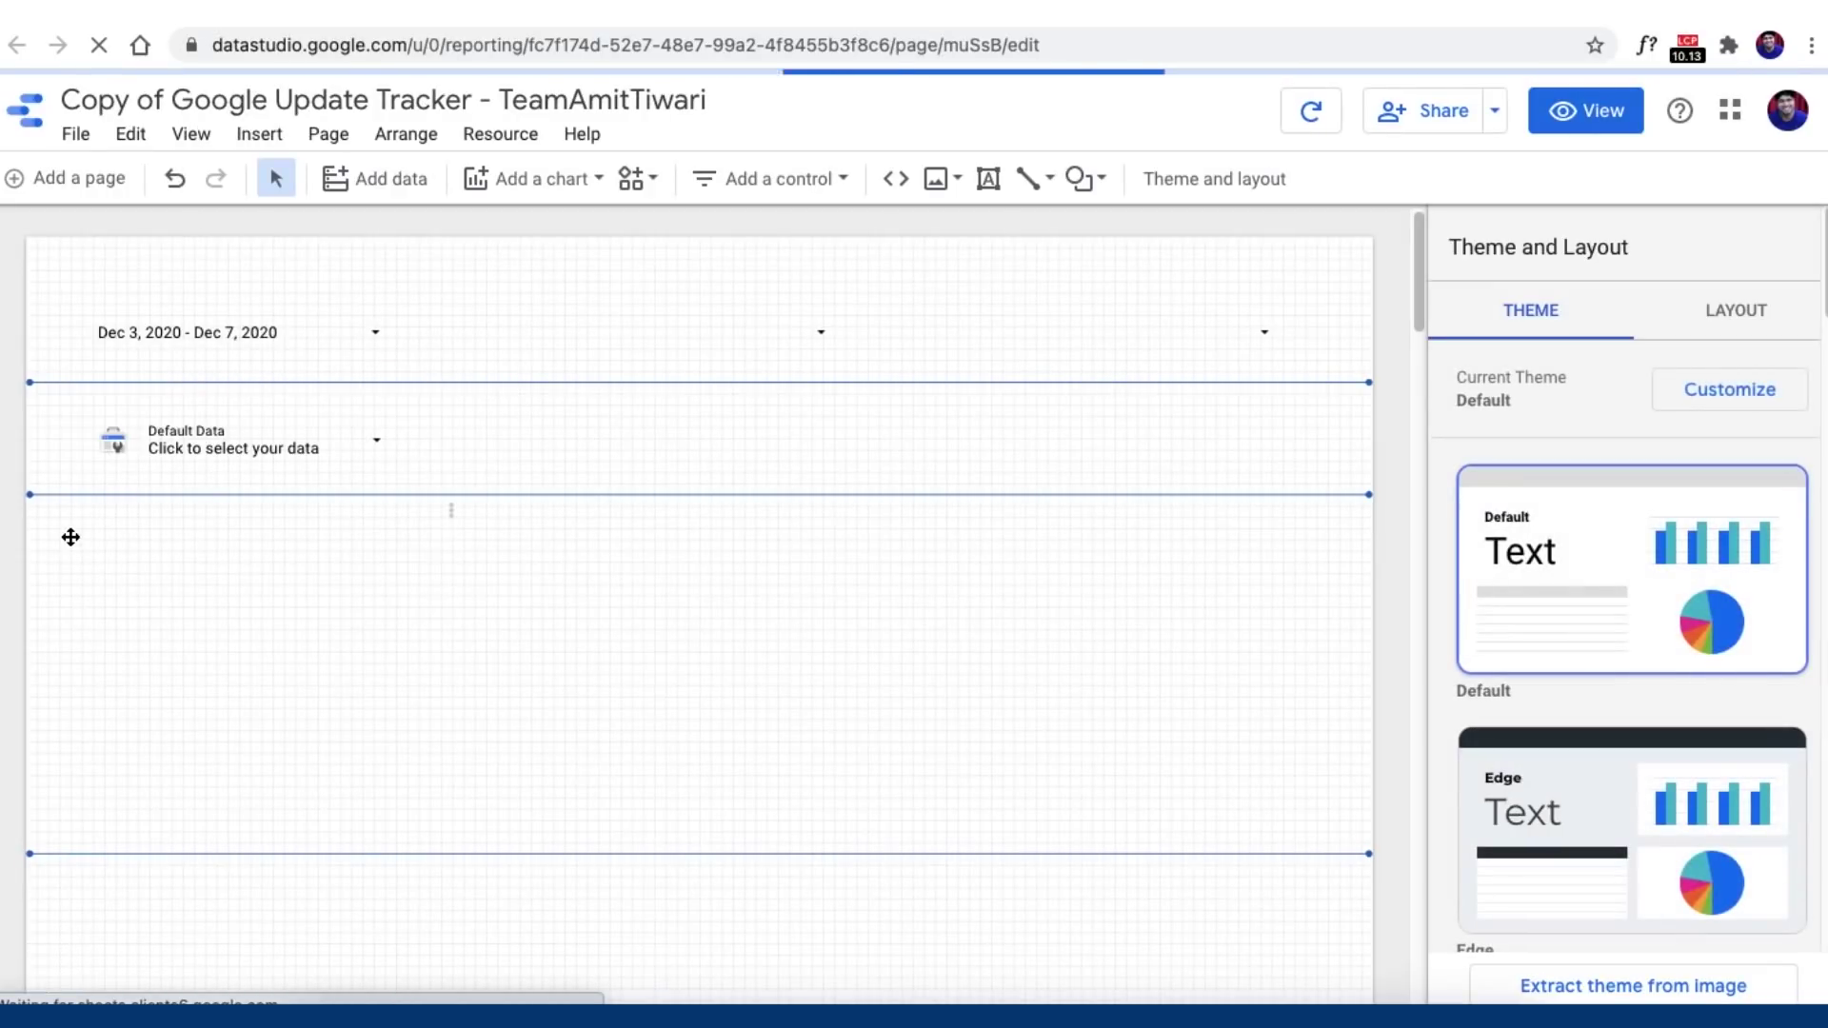
click(172, 105)
text(My Google Update Tracker)
click(40, 261)
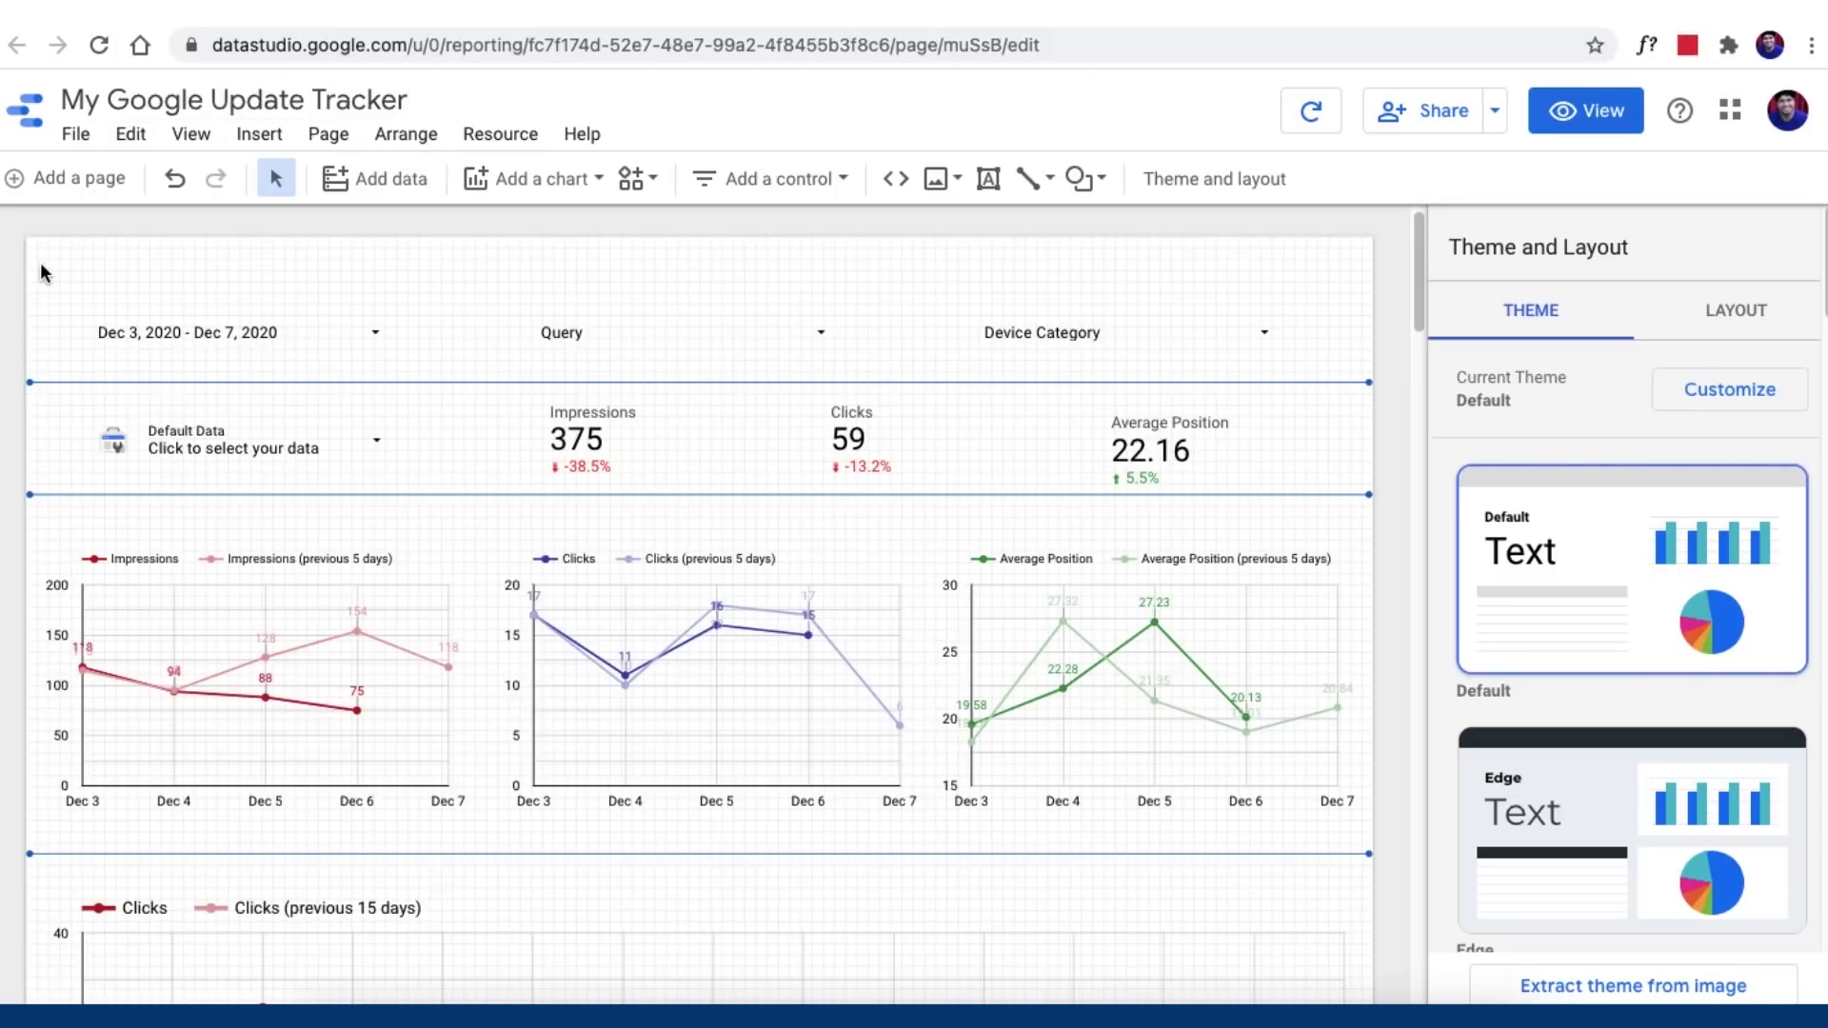
Step: Review the time series charts and the query pivot table of the copied report
scroll(998, 482, down, 15)
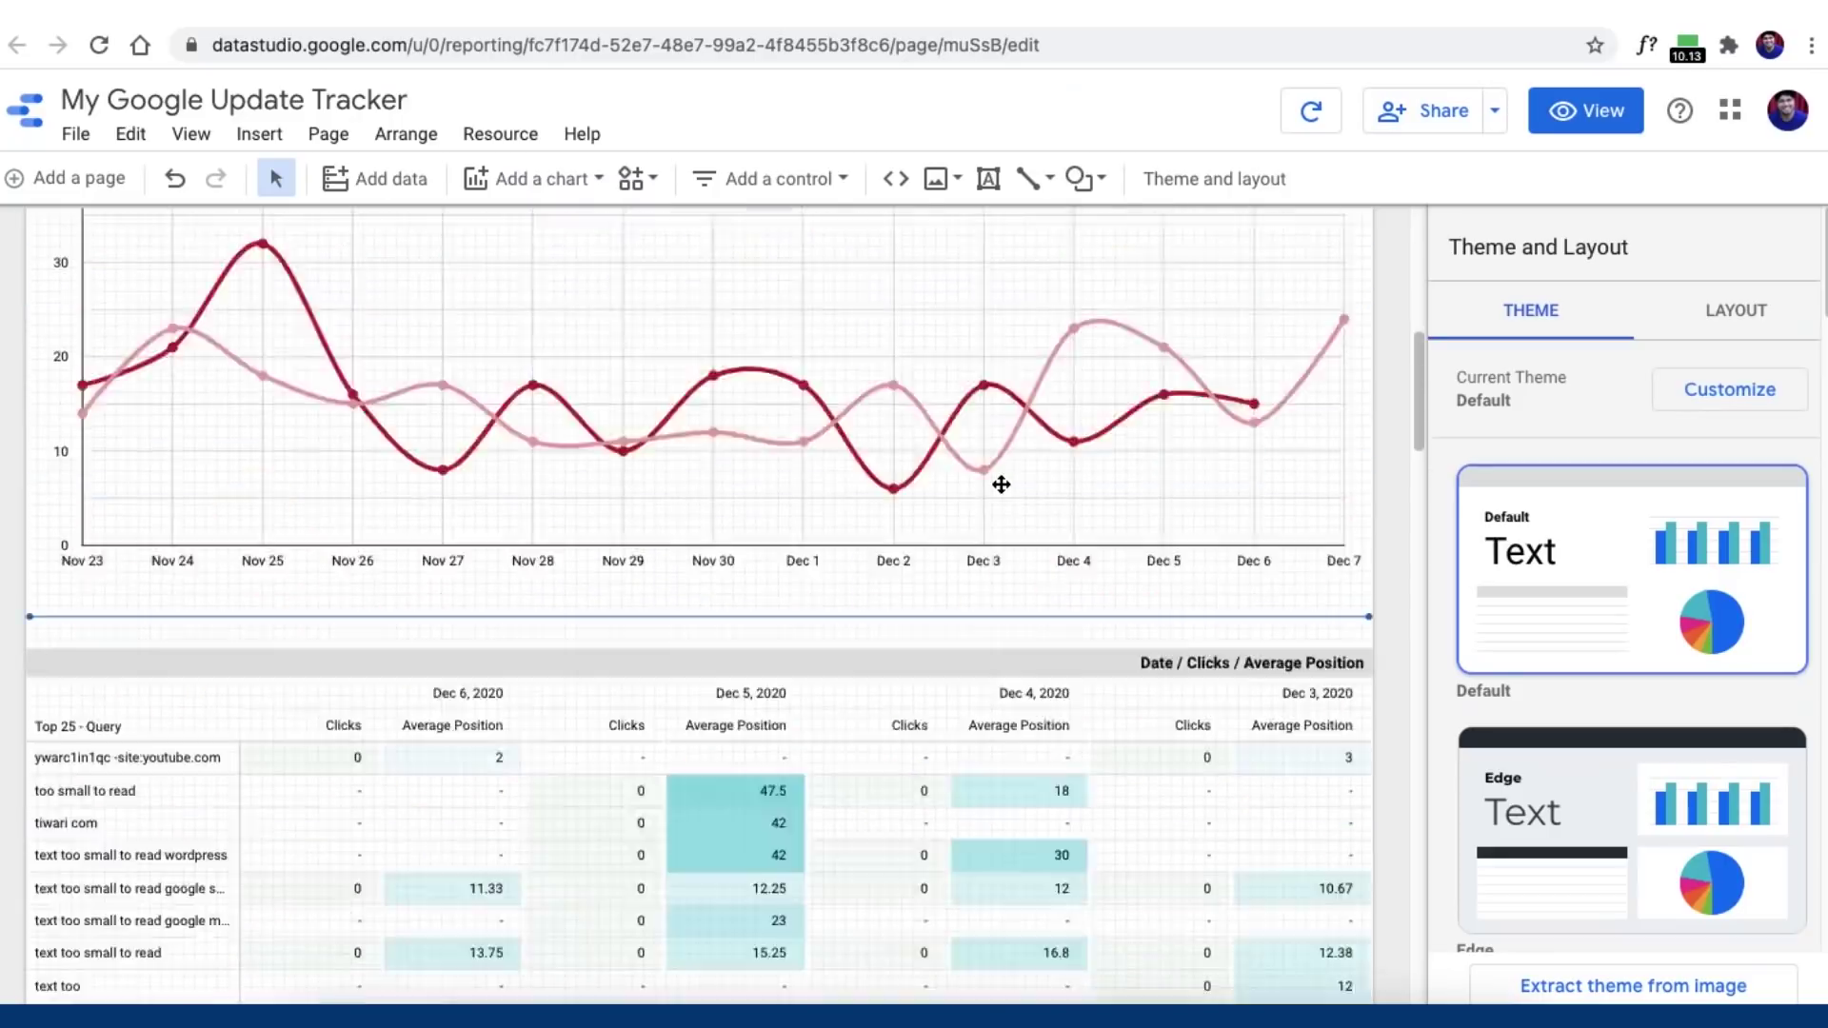
scroll(153, 523, up, 5)
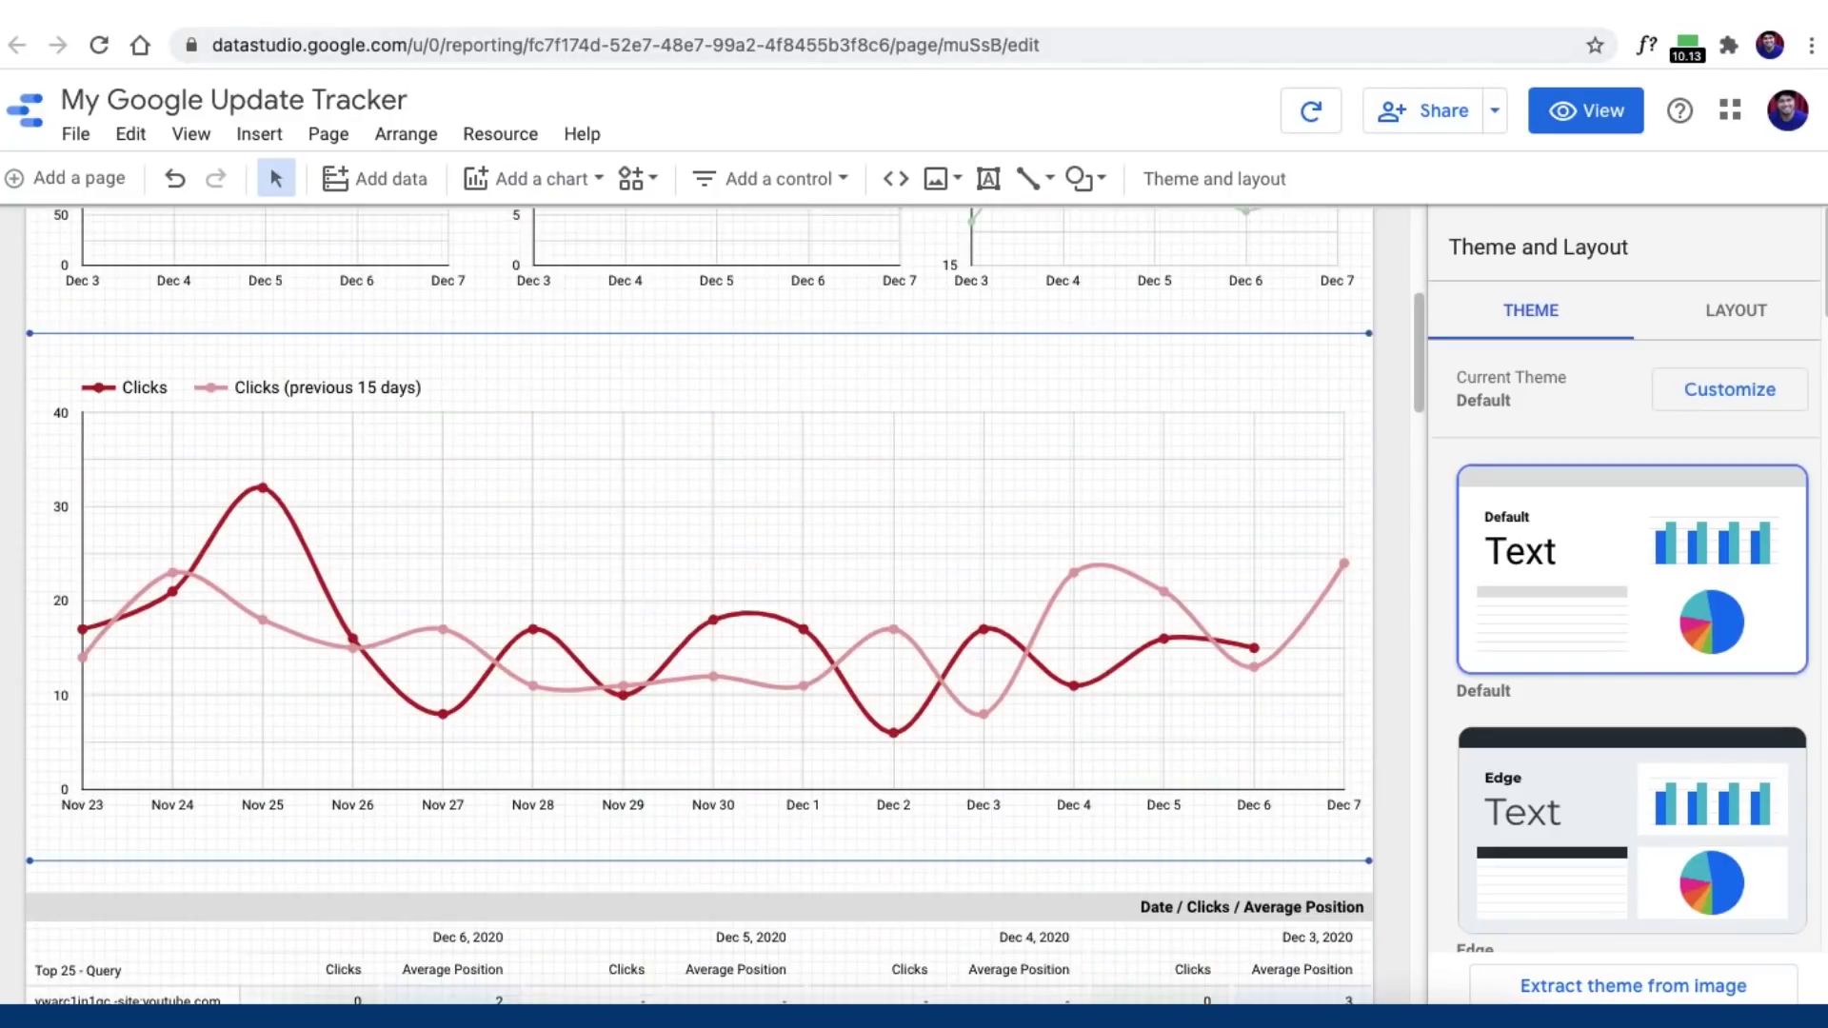
scroll(624, 396, down, 10)
scroll(628, 398, down, 3)
scroll(644, 482, up, 10)
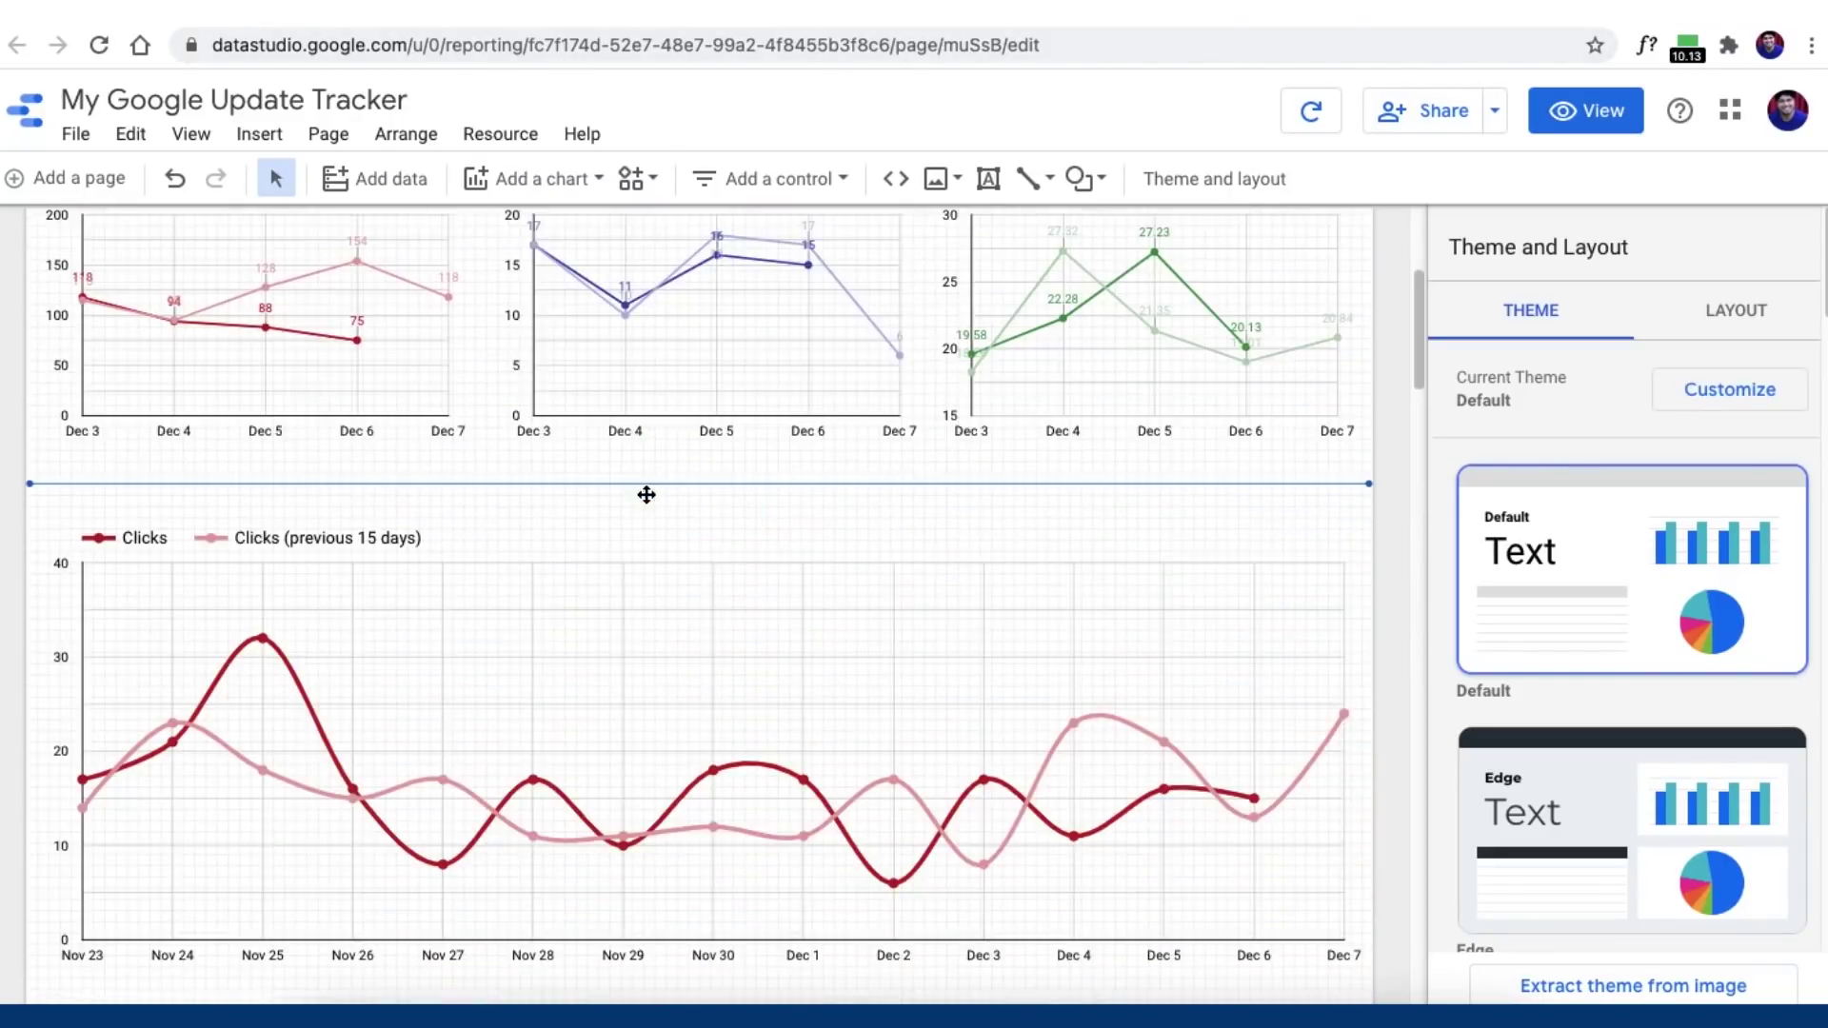